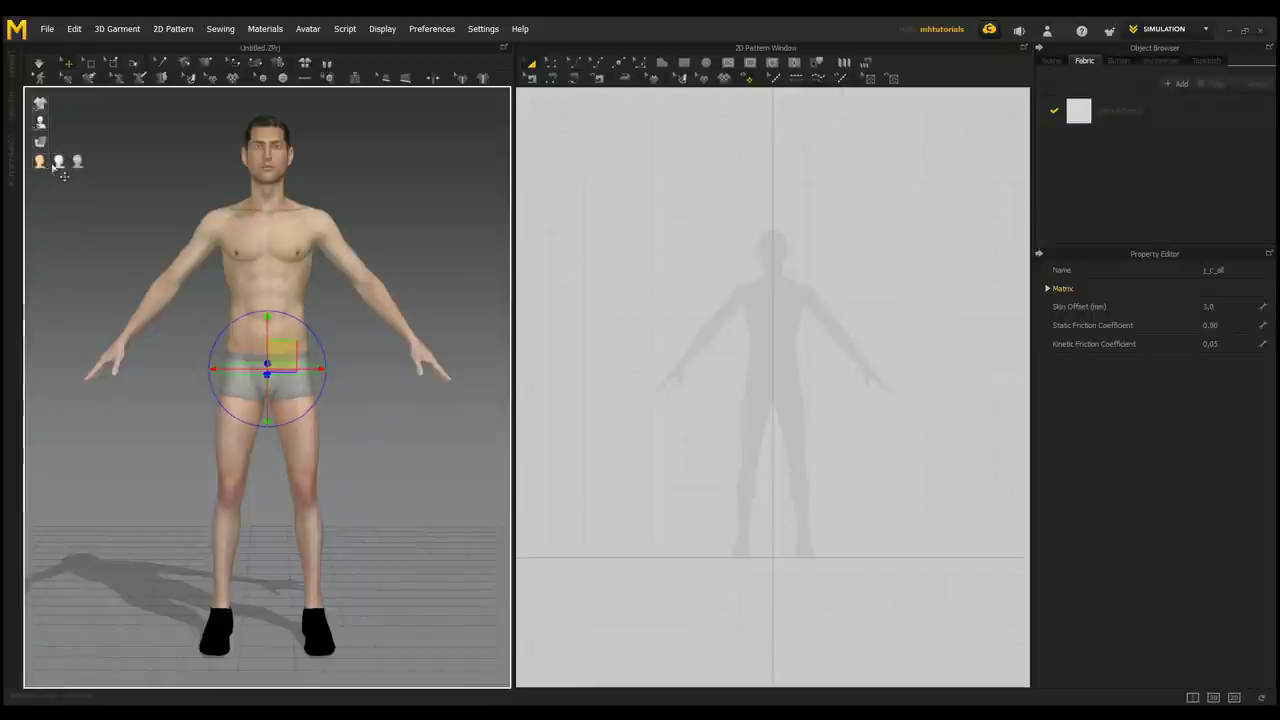
- Switch the avatar's display style to mesh and deselect the avatar
click(79, 163)
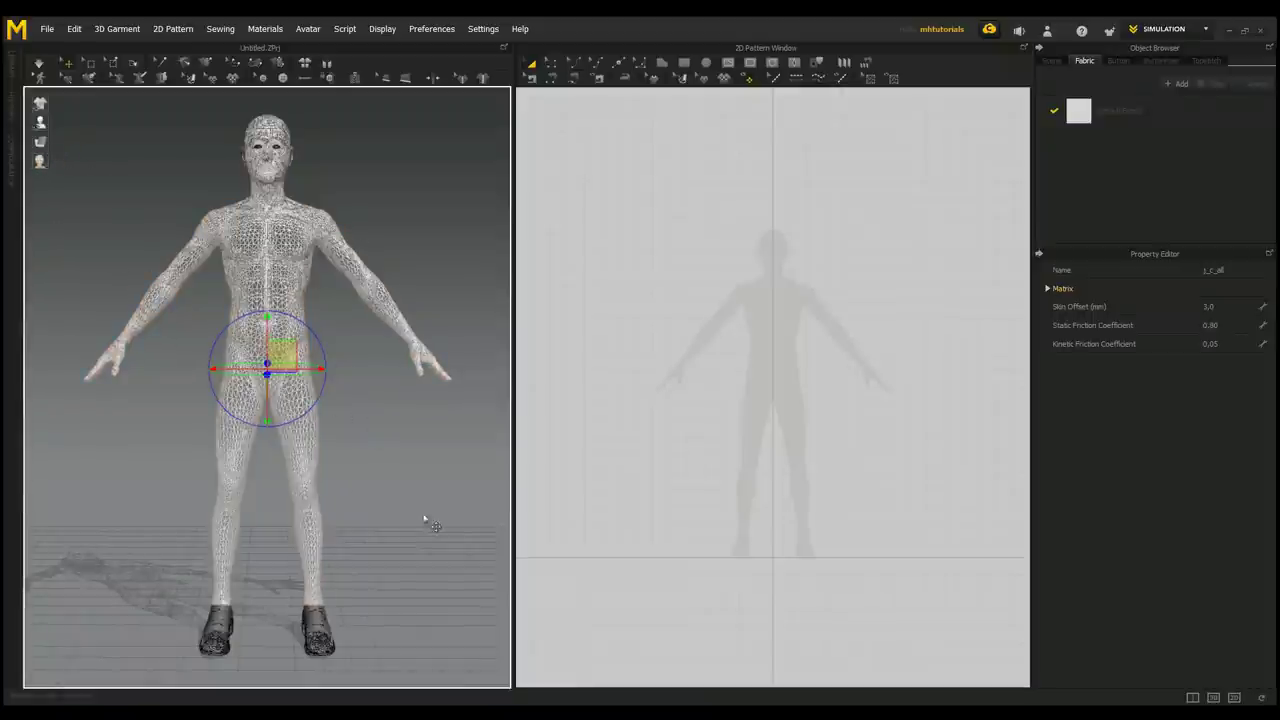
click(435, 487)
right_drag(400, 520, 376, 535)
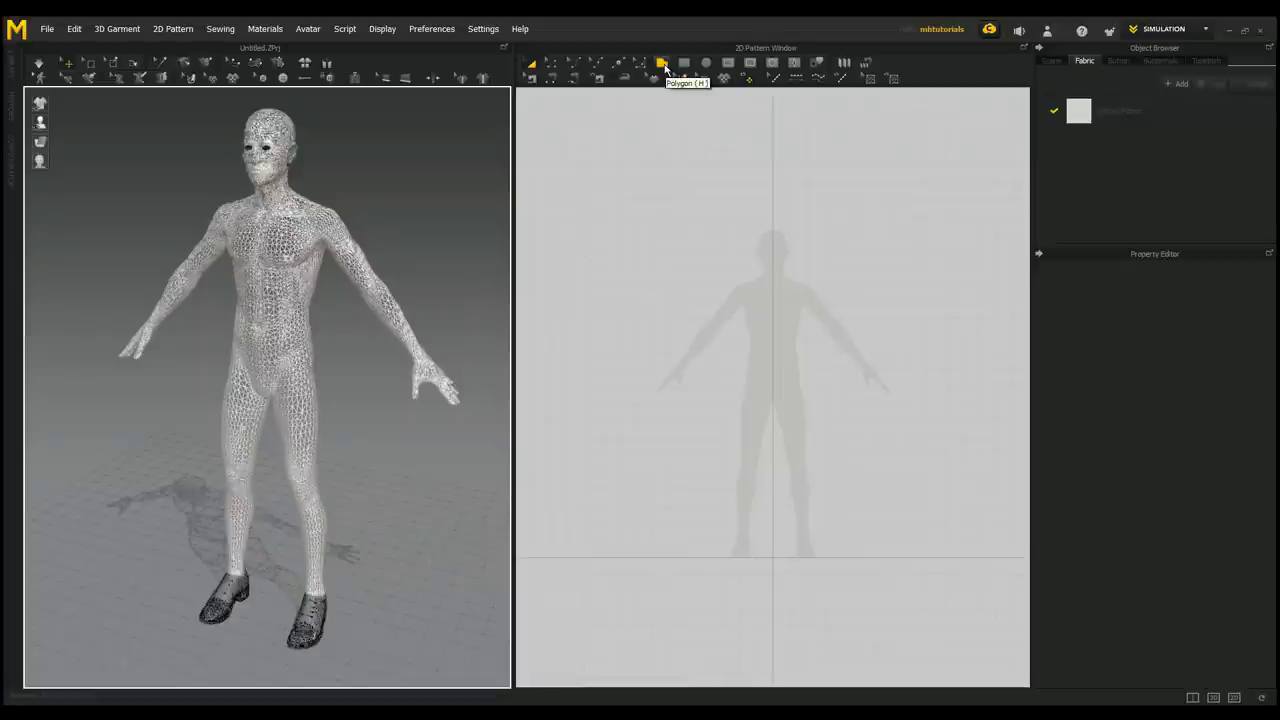
- Draw a half-robe polygon with a wide sleeve over the avatar silhouette, with a centre edge about 149 cm and a hem about 35 cm
click(662, 63)
scroll(708, 338, up, 2)
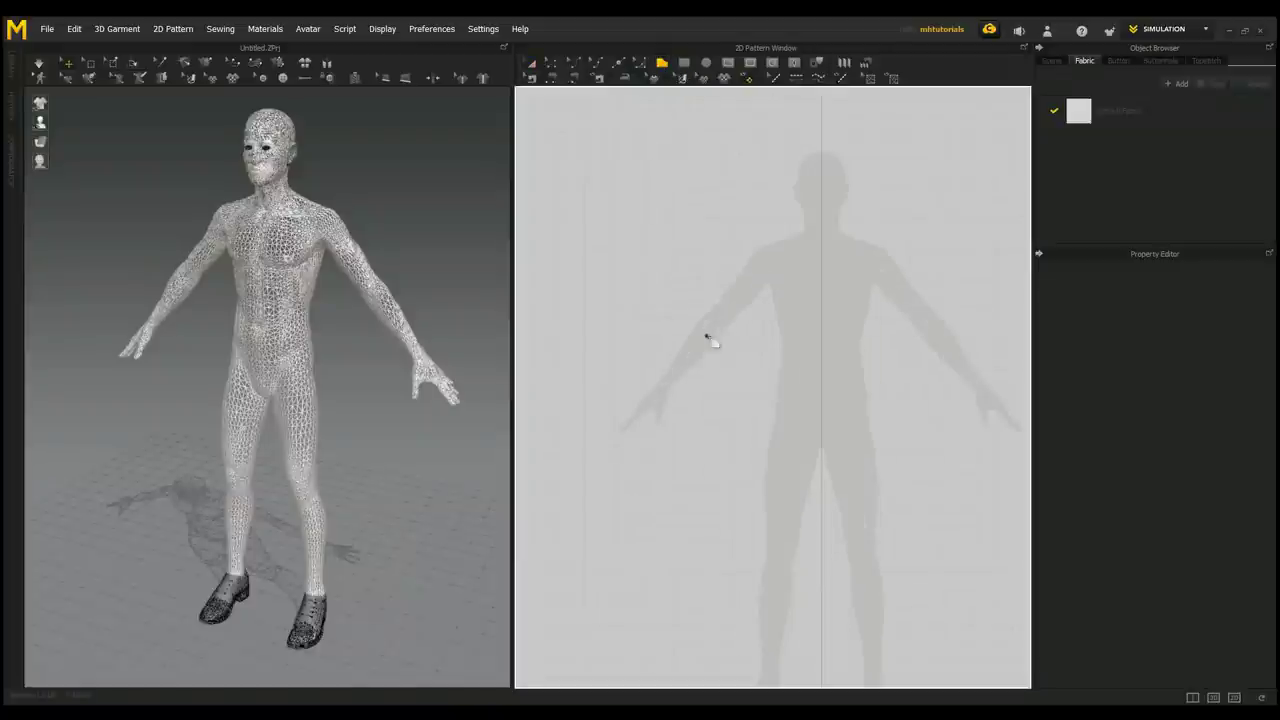
click(787, 226)
click(629, 335)
click(696, 444)
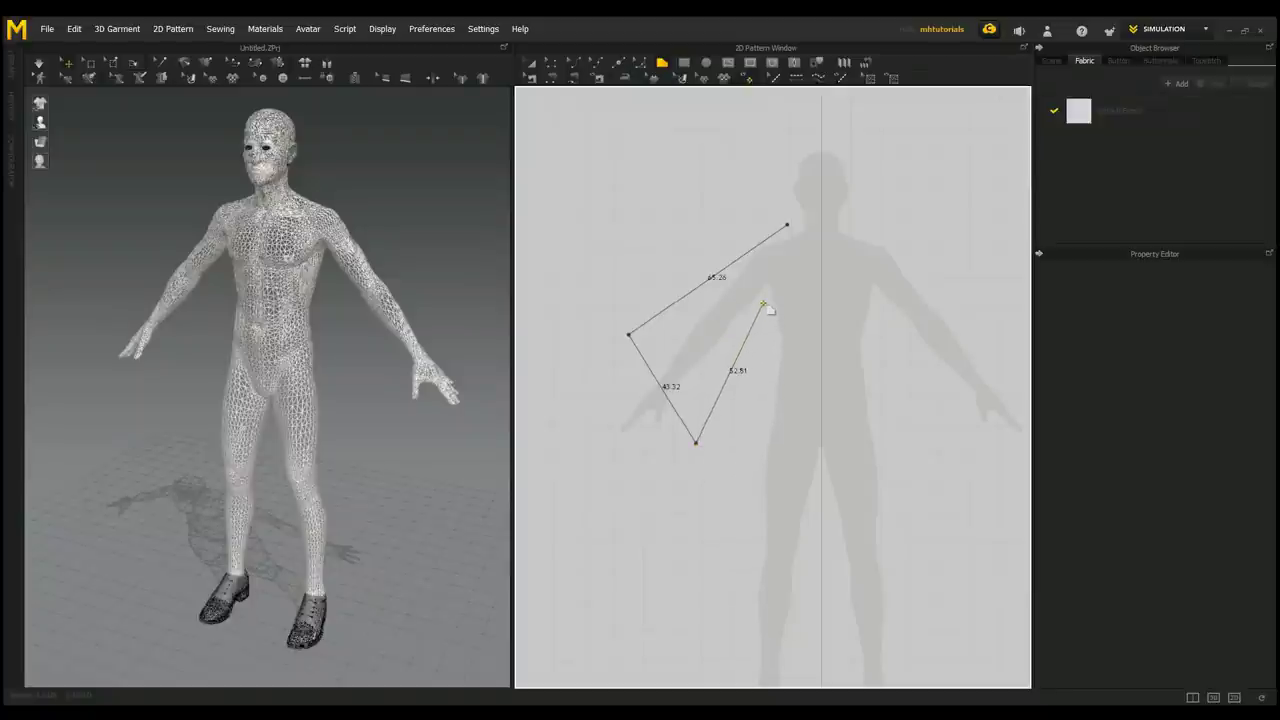
click(763, 305)
scroll(700, 565, down, 2)
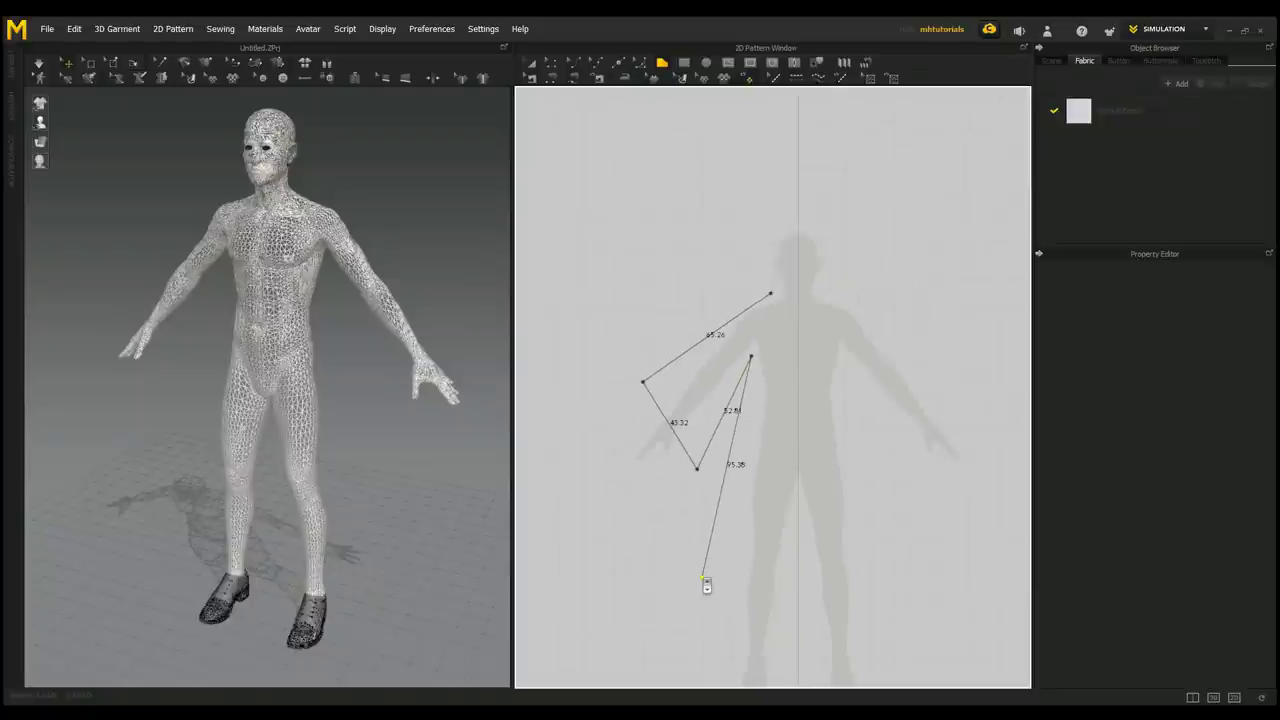
right_drag(709, 614, 709, 474)
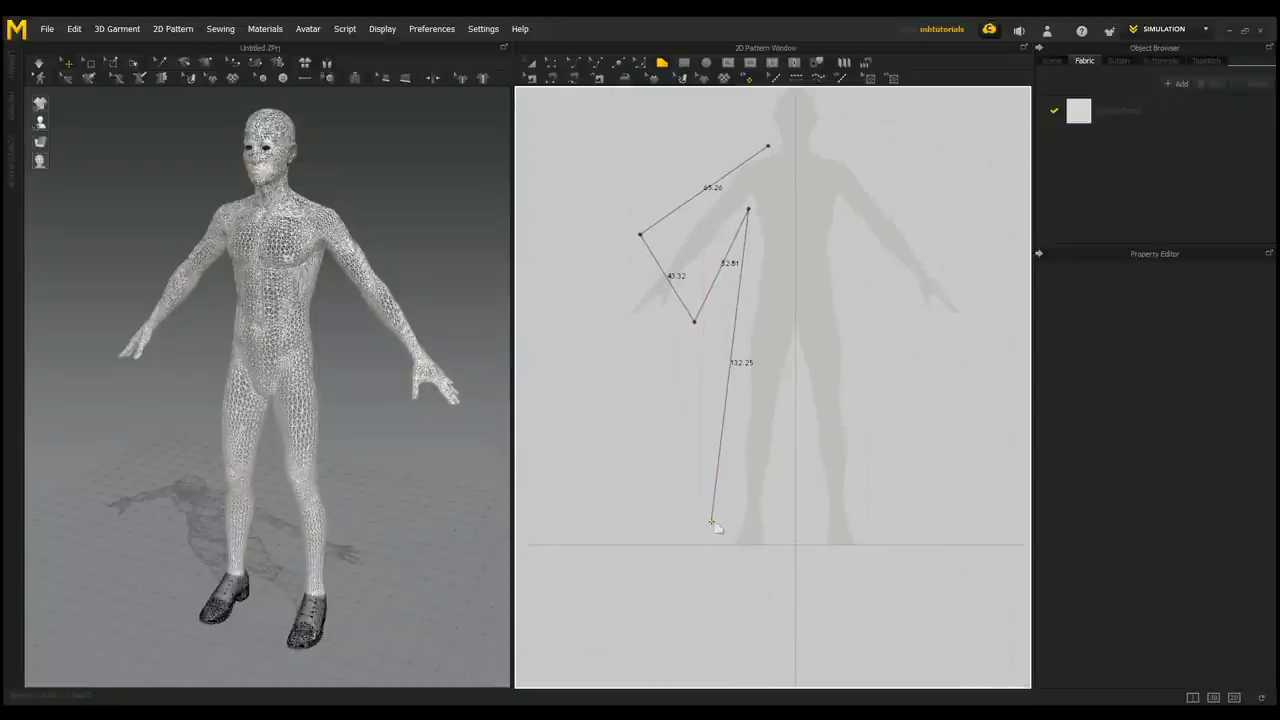
click(711, 521)
click(796, 520)
click(796, 168)
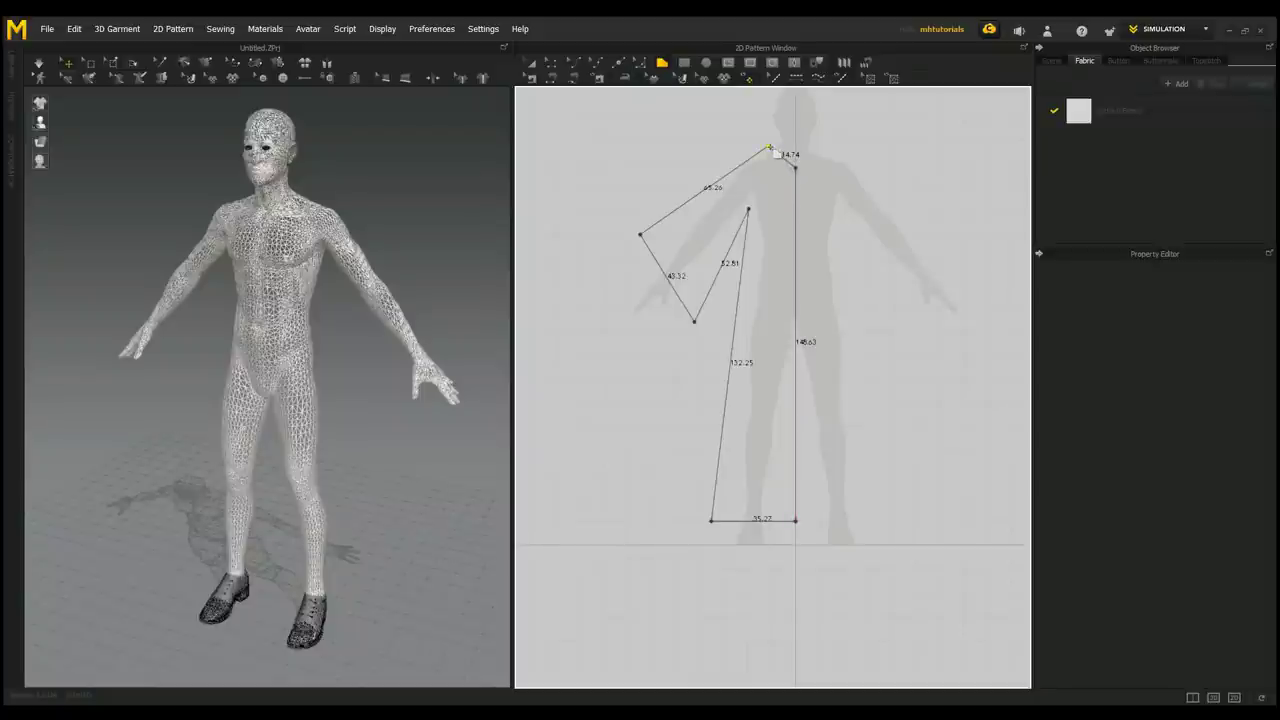
click(769, 148)
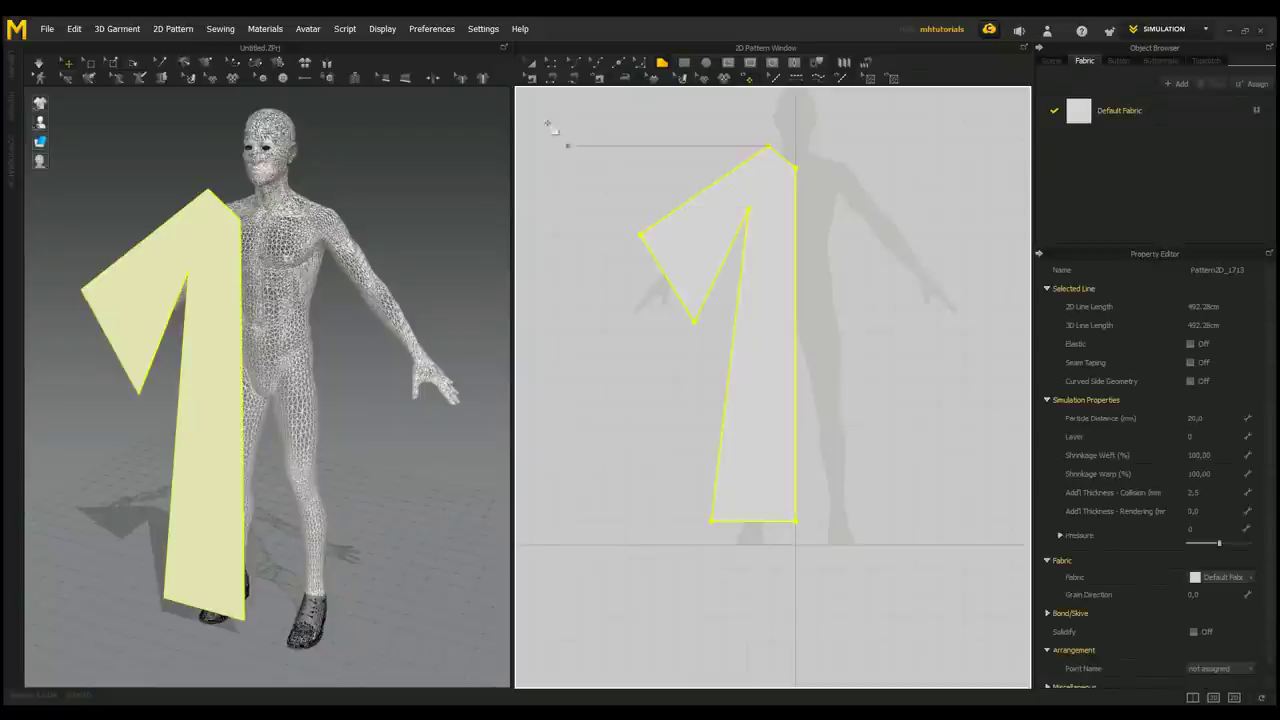
- Unfold the half-robe pattern along its vertical centre edge into a full symmetrical robe piece
click(551, 62)
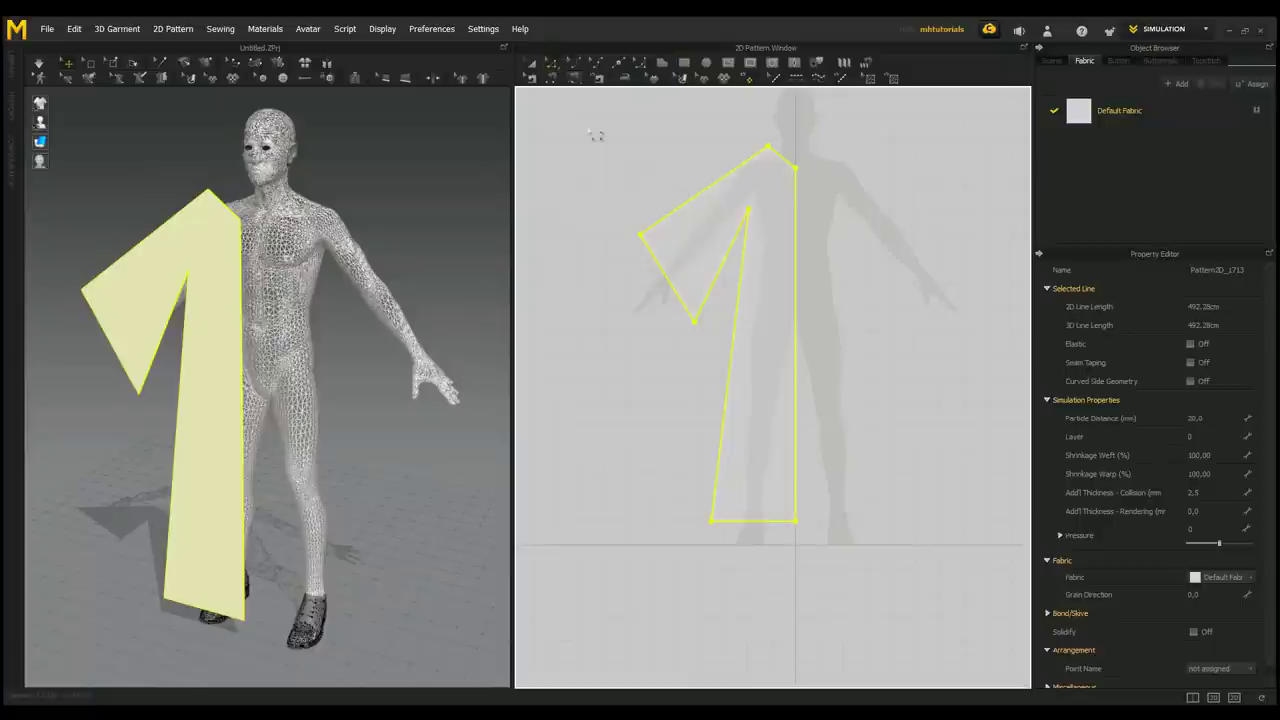
click(797, 351)
right_click(796, 346)
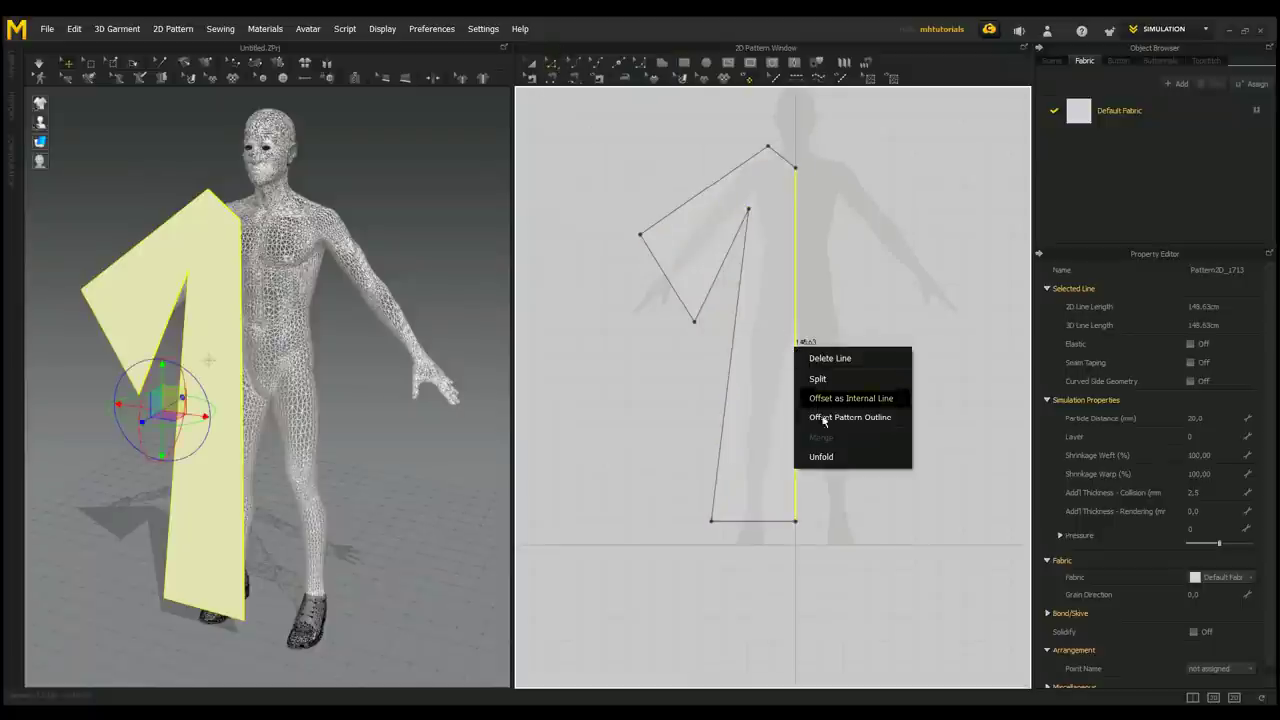
click(838, 457)
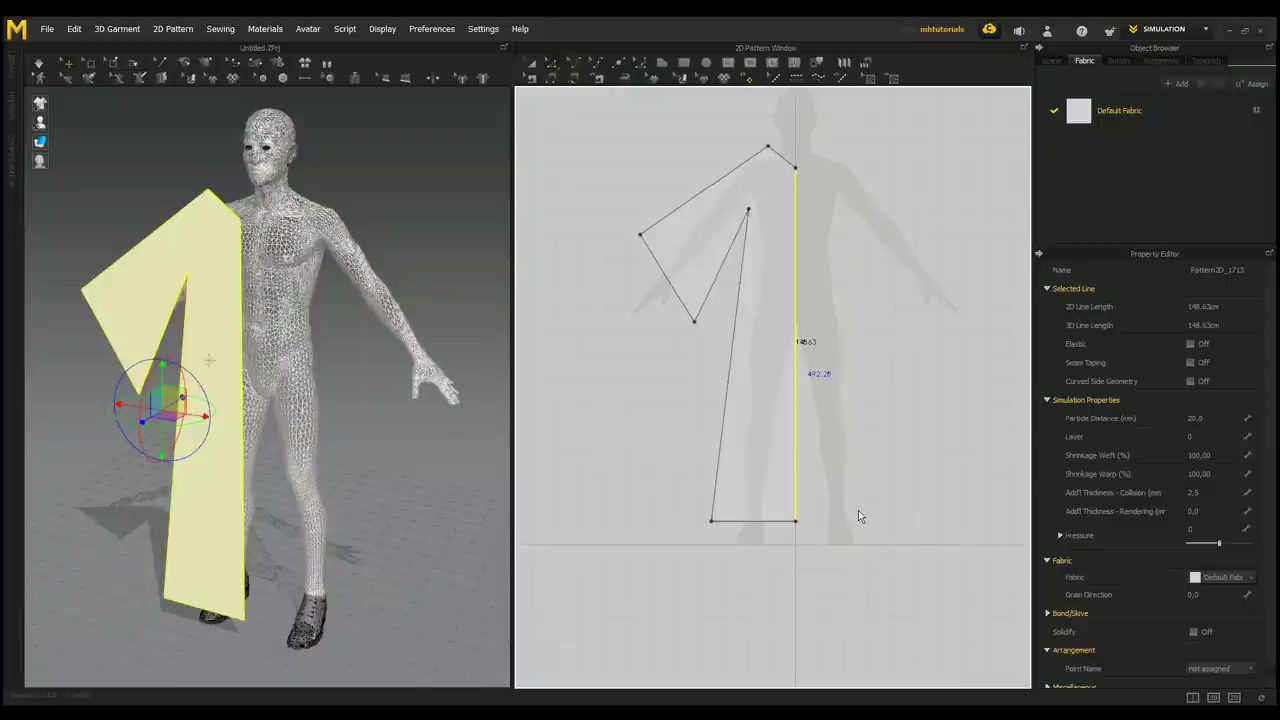
middle_drag(902, 442, 849, 500)
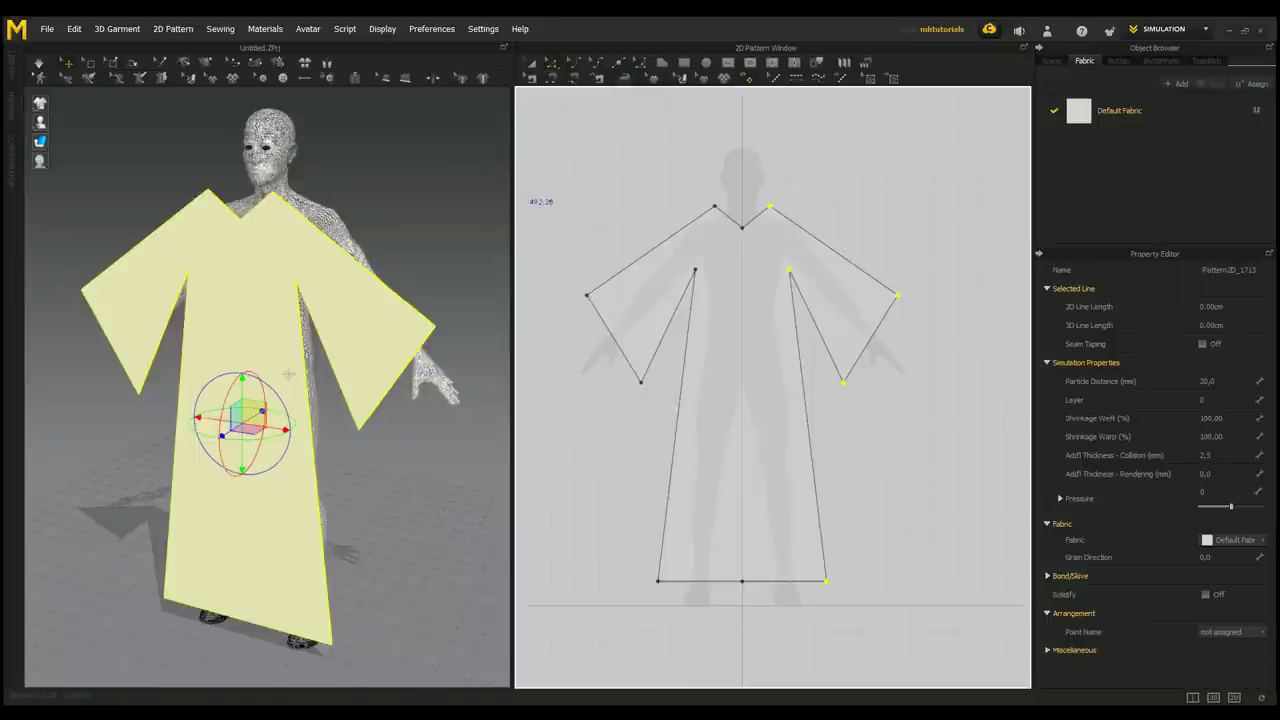
- Move the robe piece in the 3D view so that it stands just behind the avatar's back
drag(227, 432, 296, 413)
right_drag(296, 416, 317, 469)
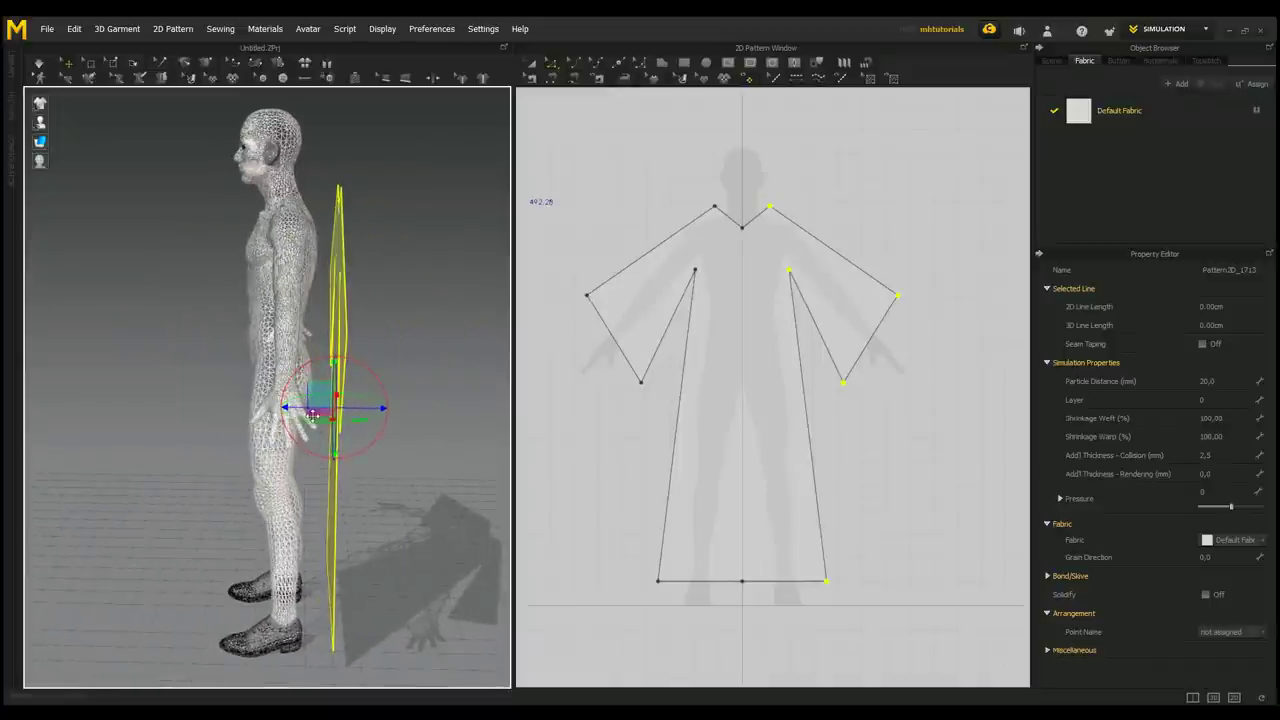
drag(311, 408, 305, 408)
right_drag(418, 525, 483, 502)
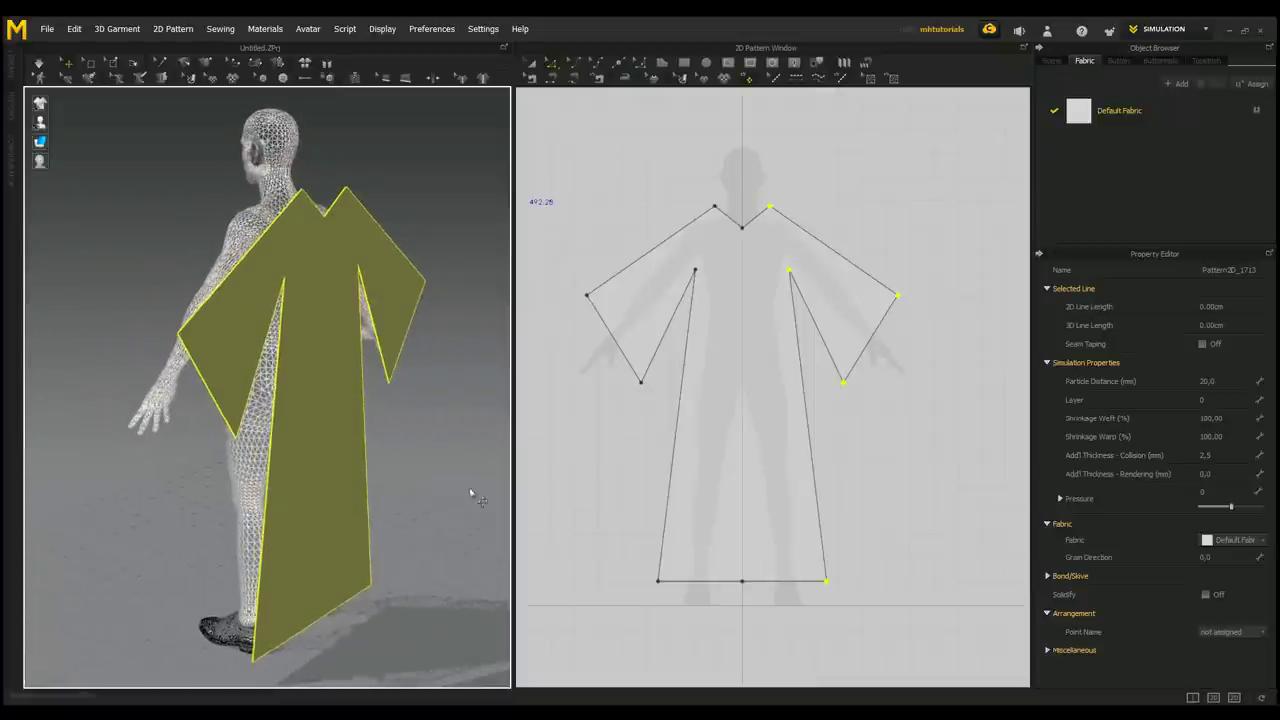
click(435, 442)
- Flip the back robe piece horizontally in the 3D view
click(336, 297)
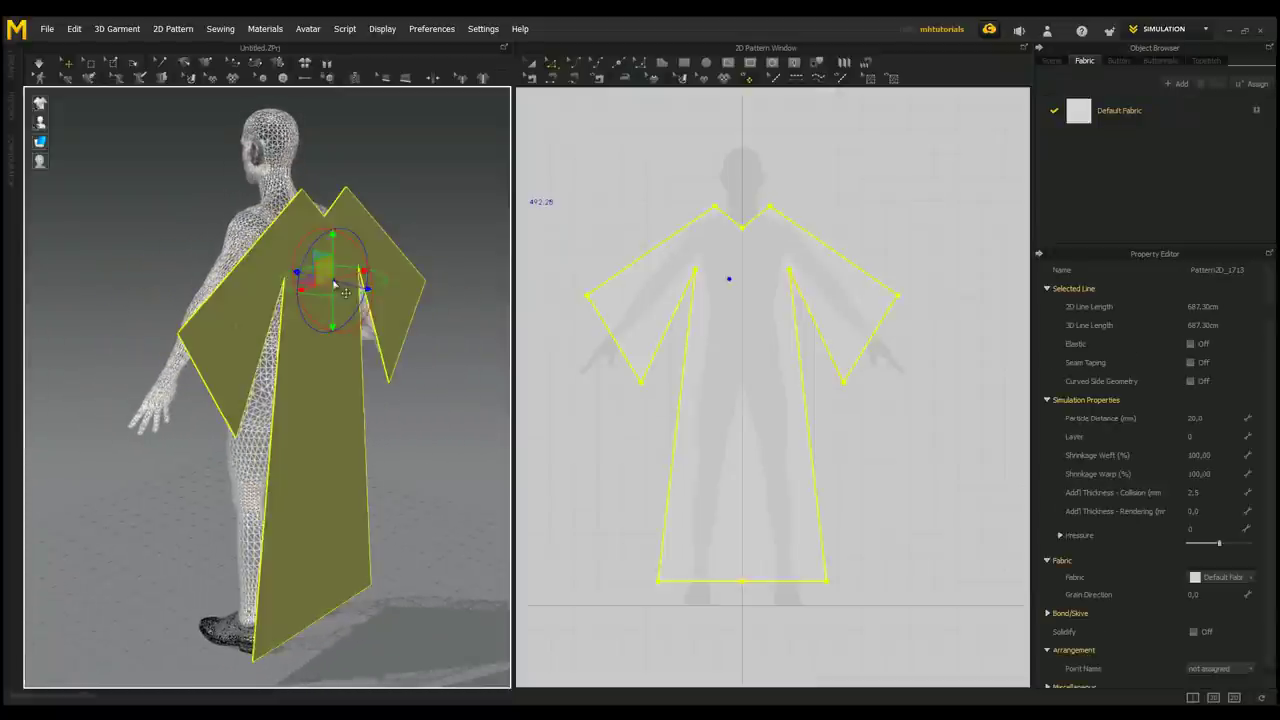
right_click(296, 236)
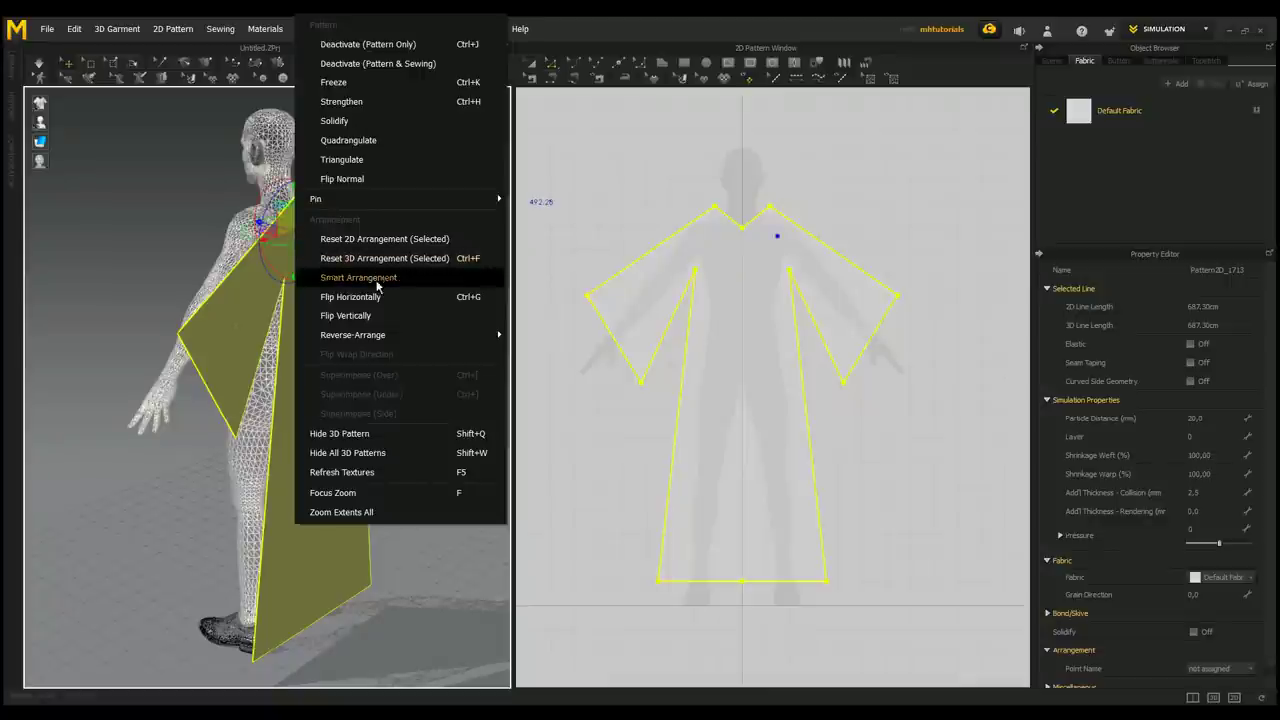
click(350, 297)
click(445, 457)
right_drag(431, 466, 397, 480)
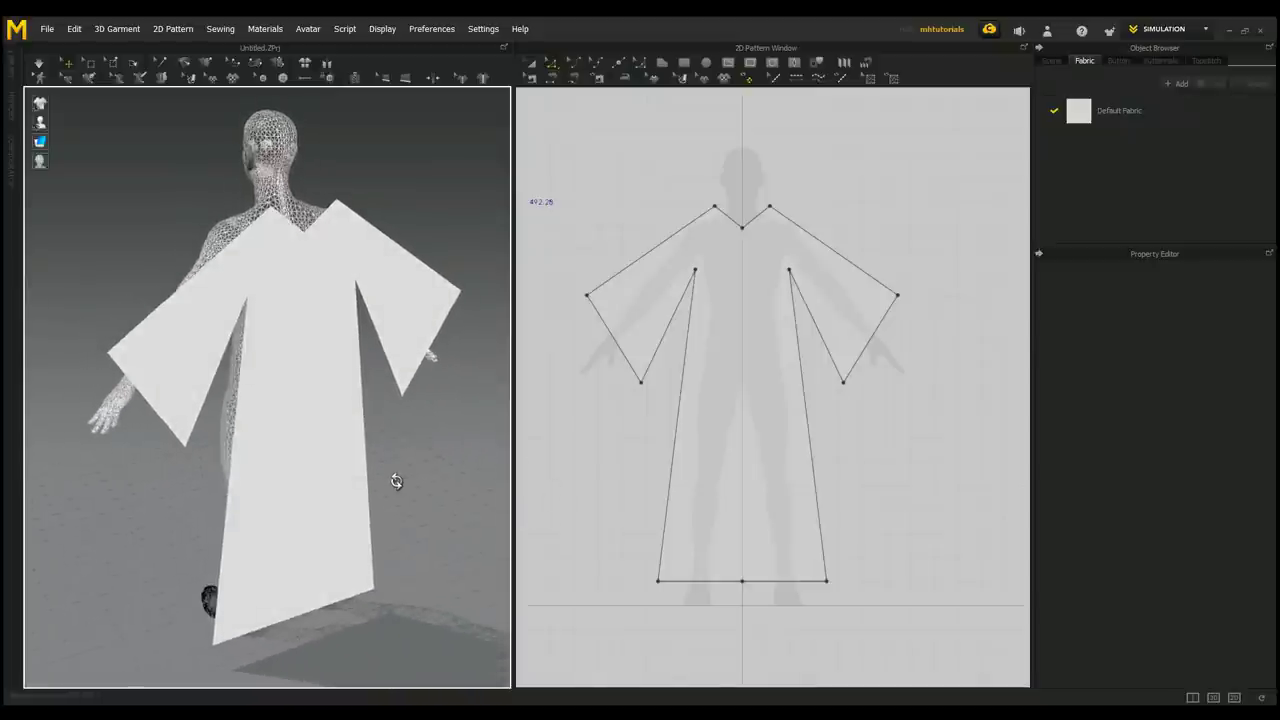
- Duplicate the robe pattern in the 2D window and place the copy level beside the original, about 140 cm away
scroll(820, 429, down, 3)
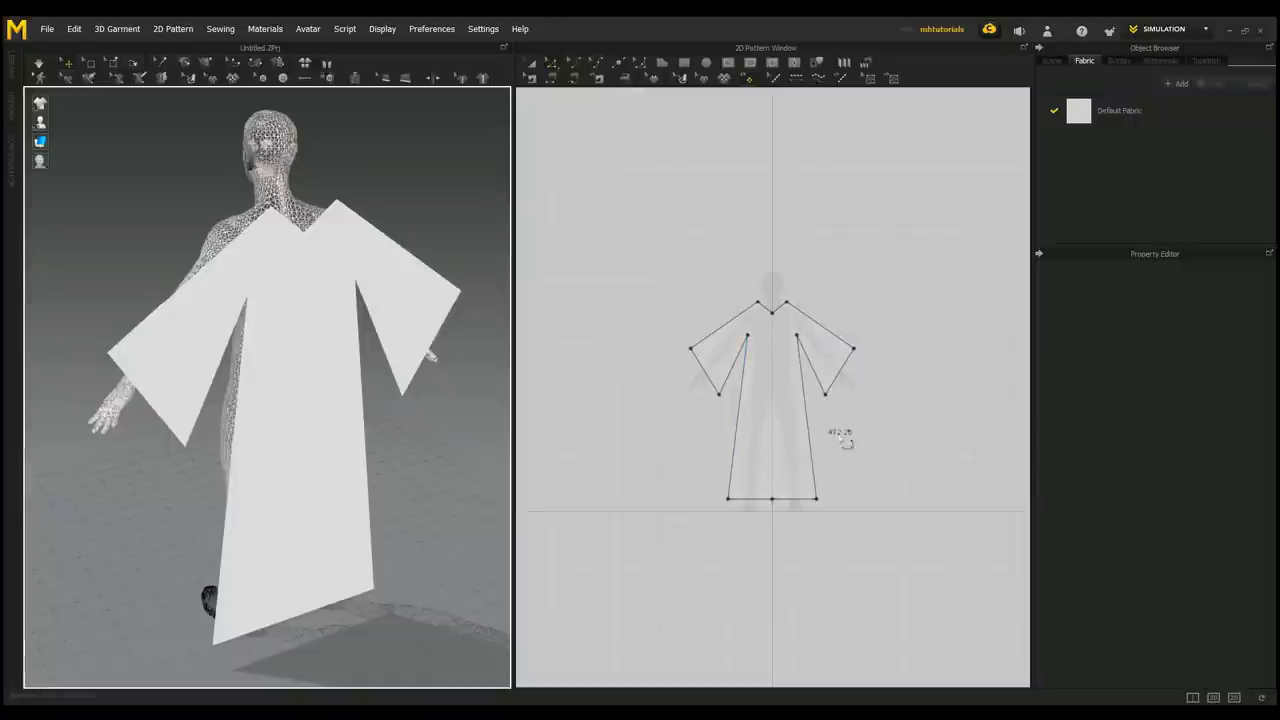
right_drag(877, 457, 817, 449)
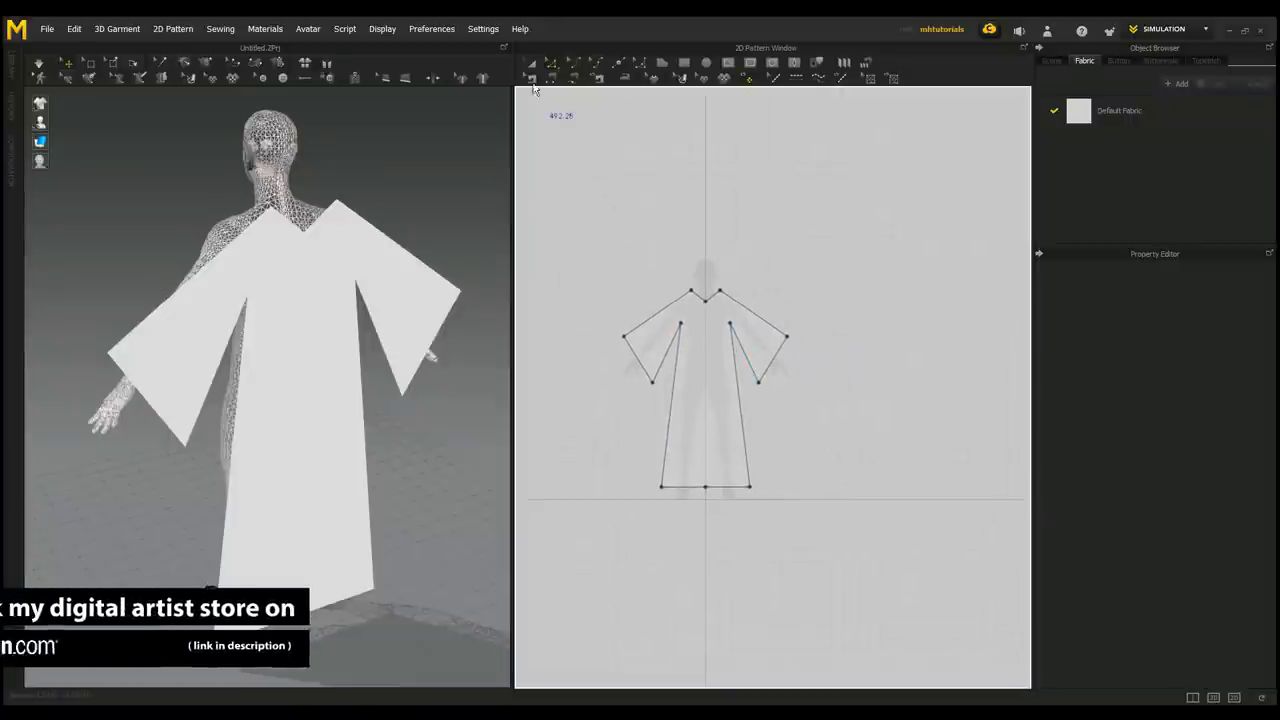
click(690, 391)
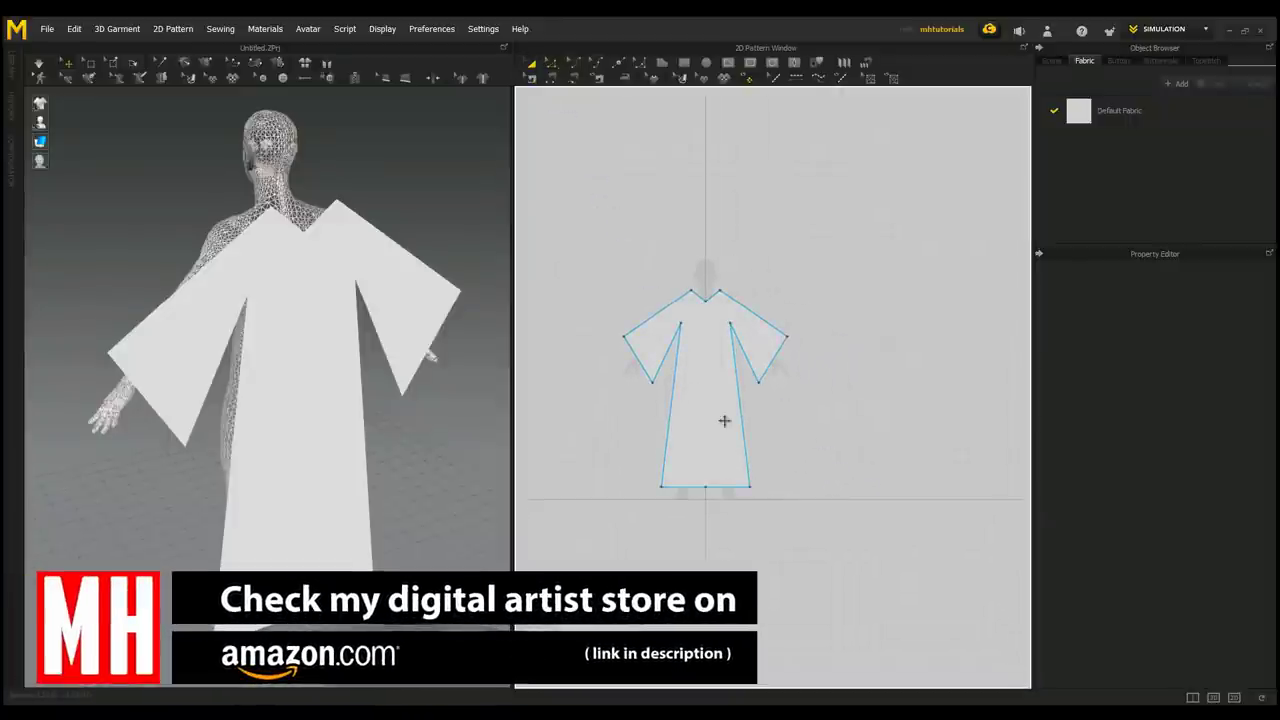
click(723, 420)
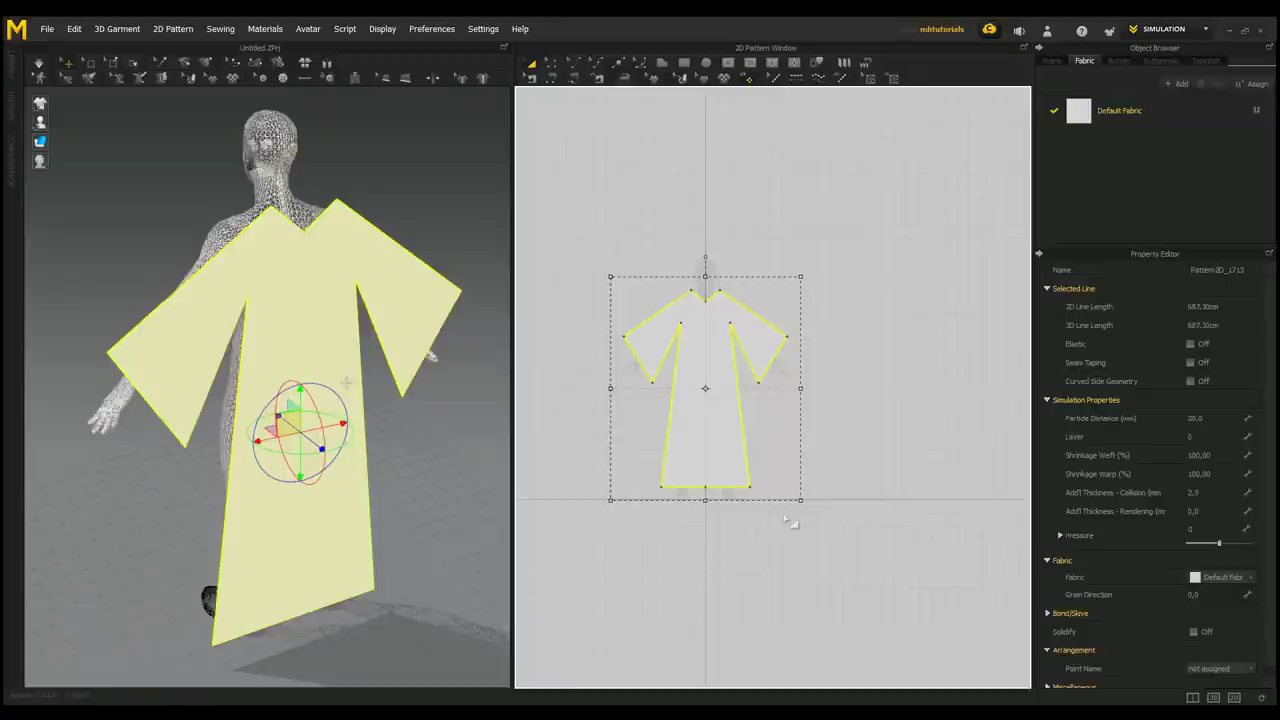
key(z)
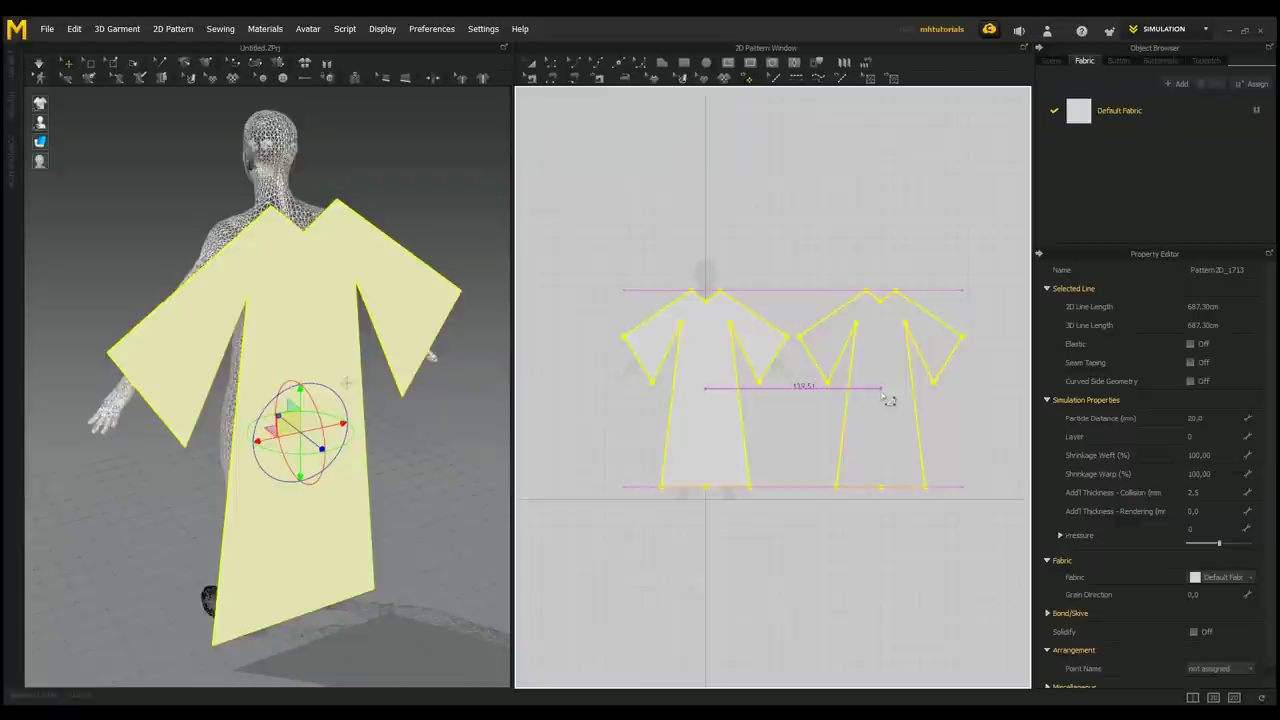
click(913, 421)
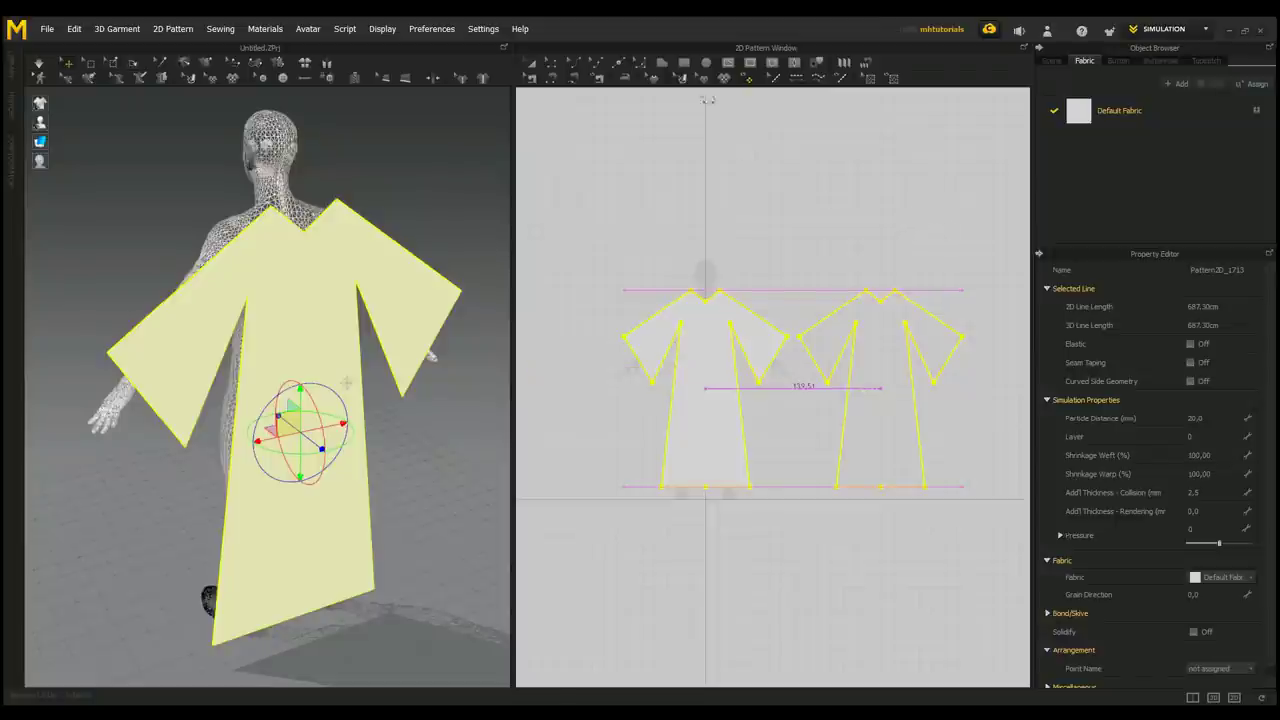
- Draw a vertical internal line down the centre of the copied robe from the neckline point to the hem
click(728, 64)
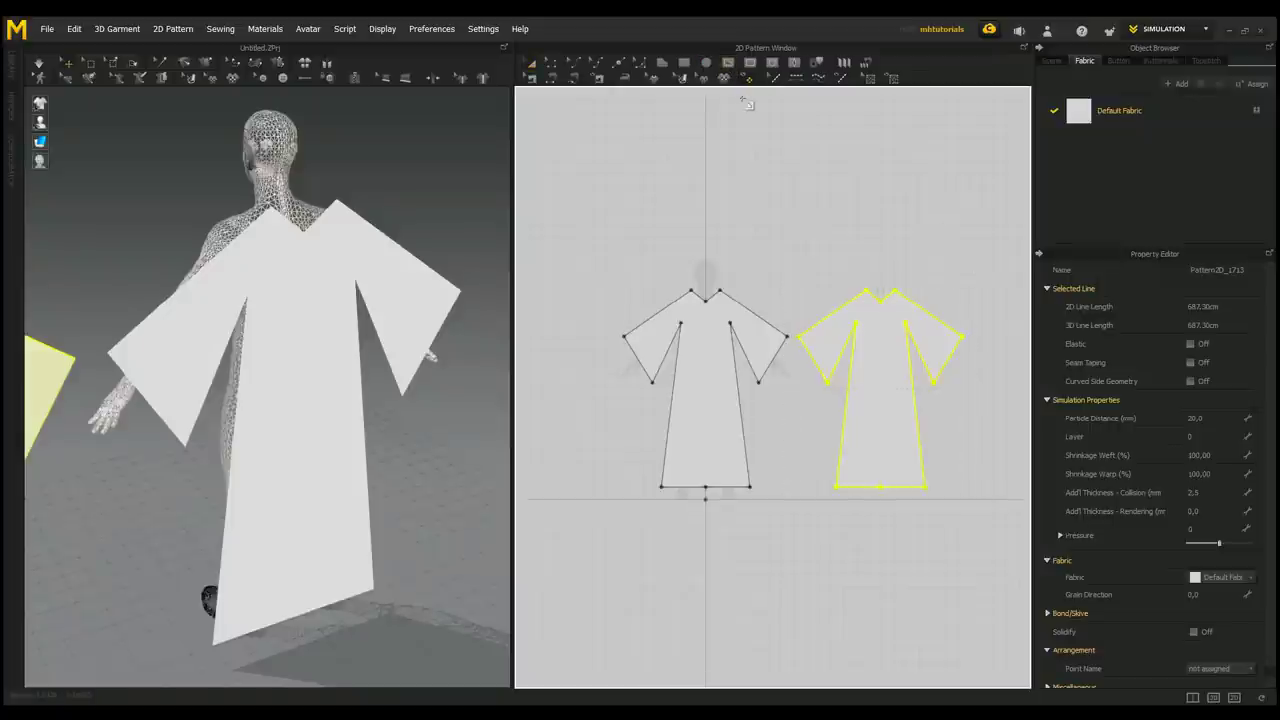
click(881, 302)
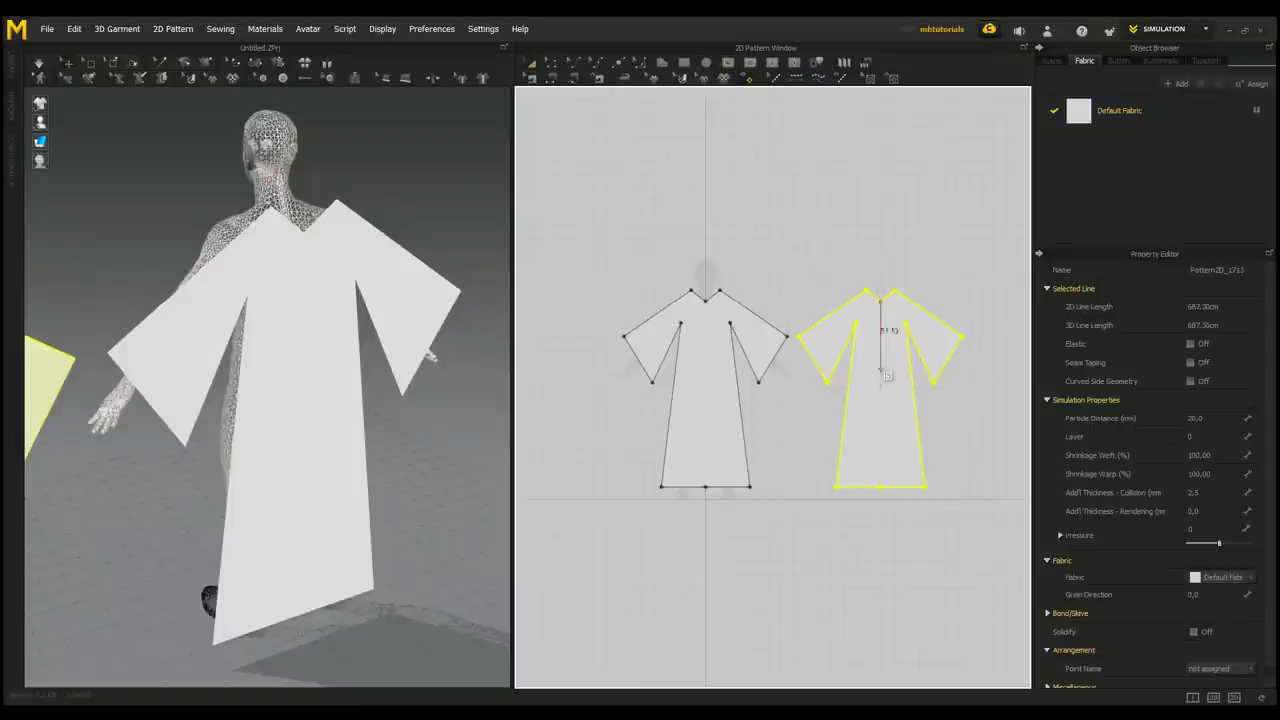
click(881, 488)
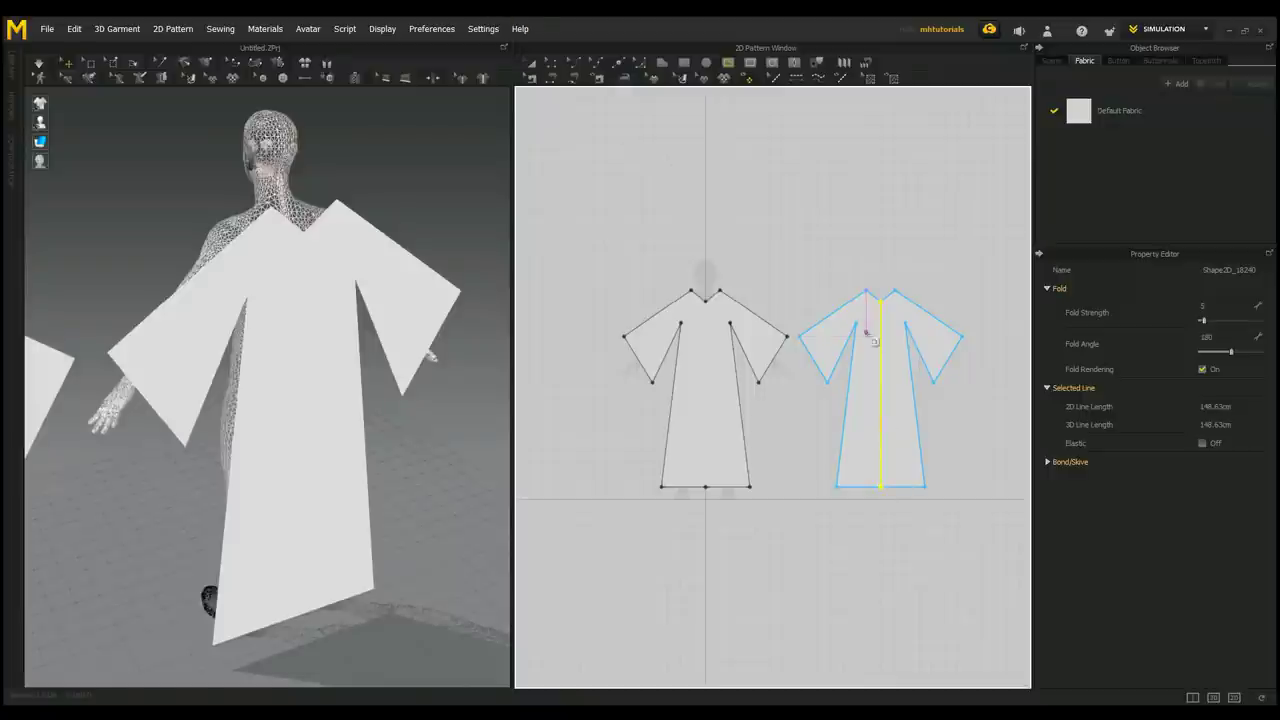
- Cut the copied robe pattern into two halves along its centre internal line
right_click(881, 349)
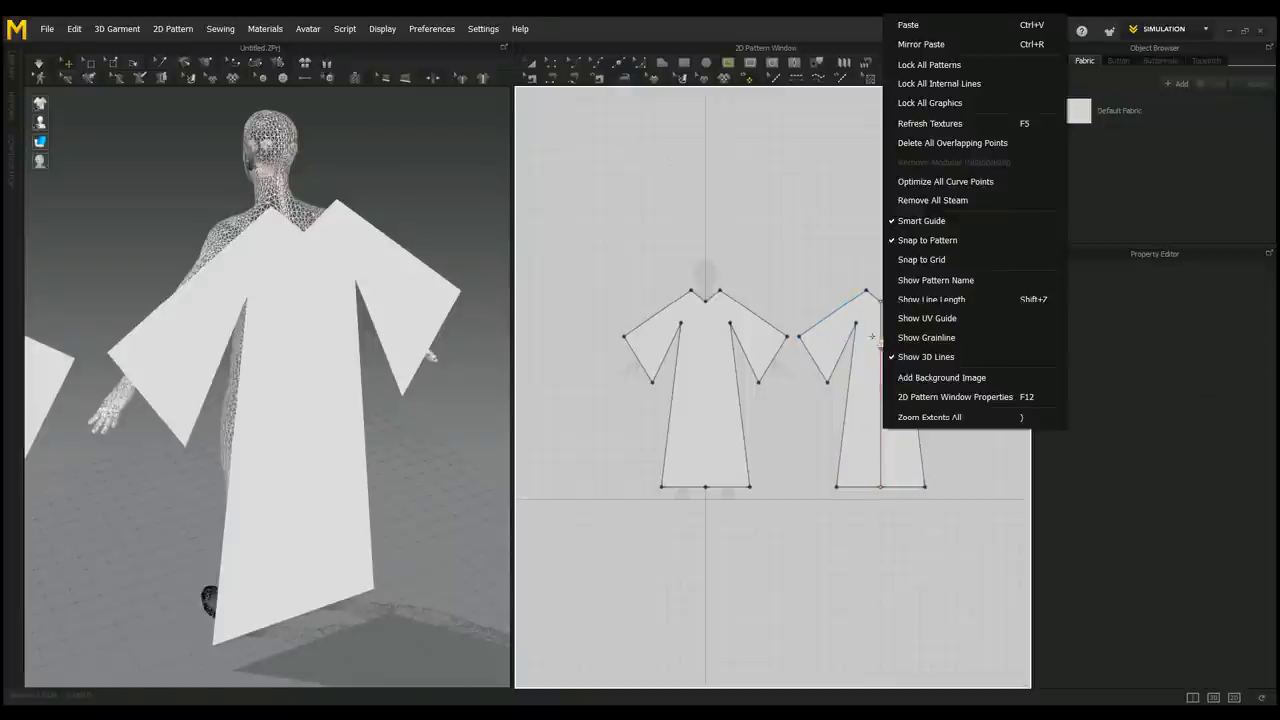
click(551, 66)
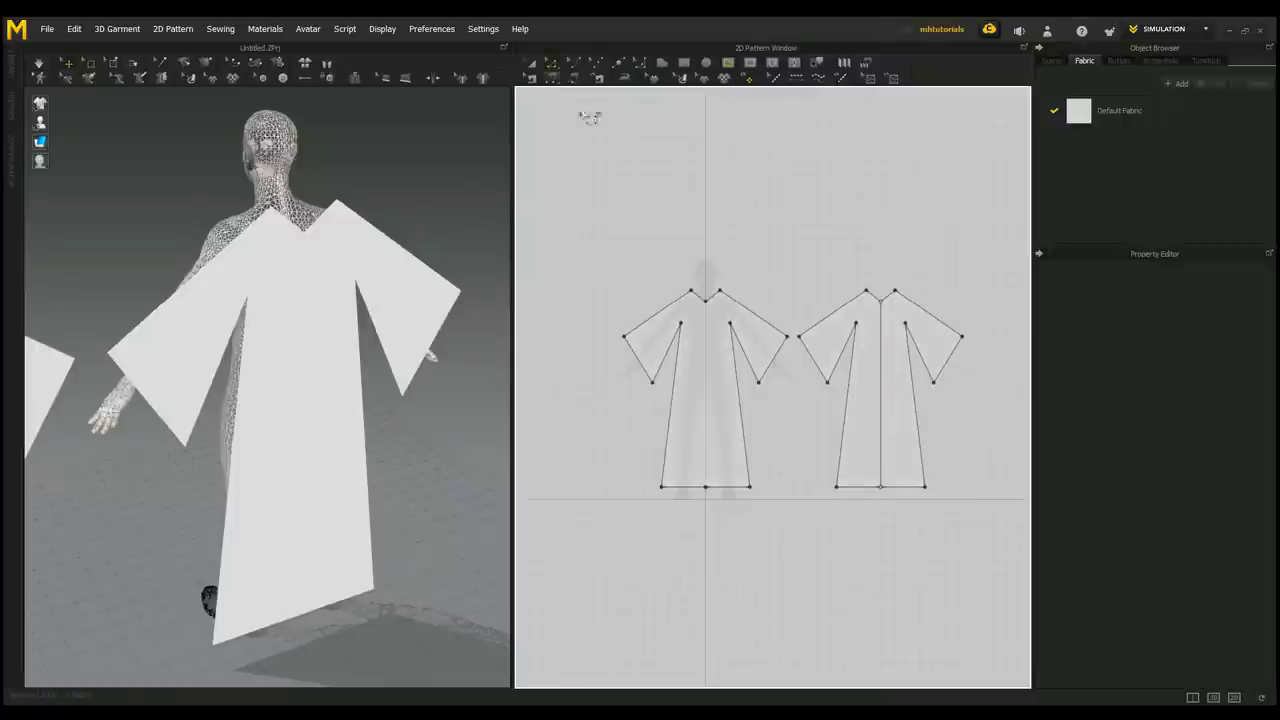
click(881, 378)
right_click(880, 370)
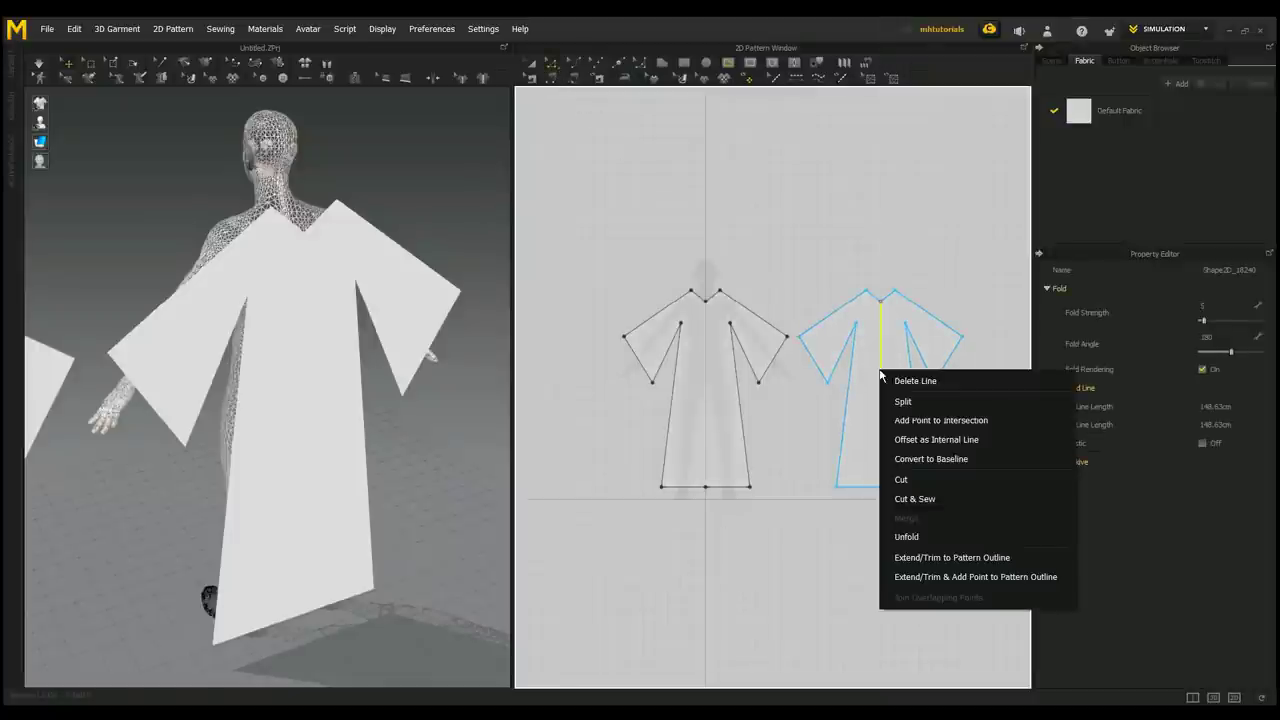
click(915, 479)
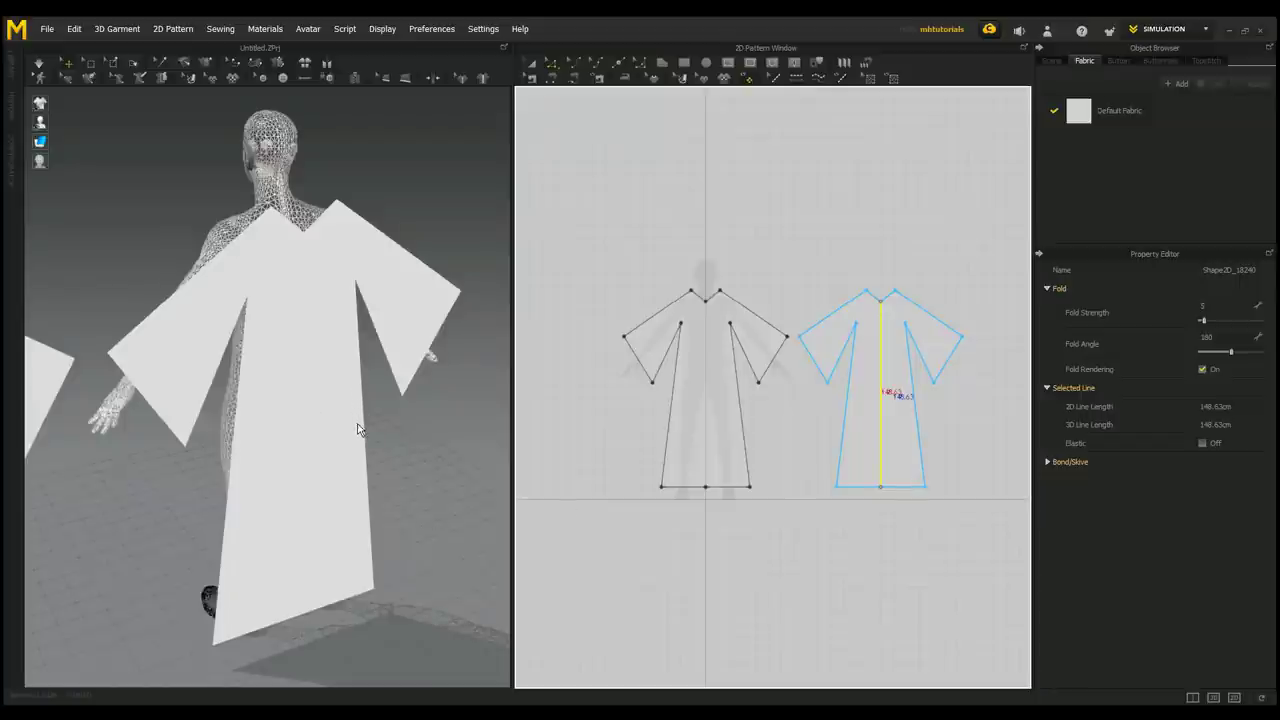
- Select both halves of the copied robe in the 3D view and move them sideways in front of the avatar
right_drag(355, 505, 122, 102)
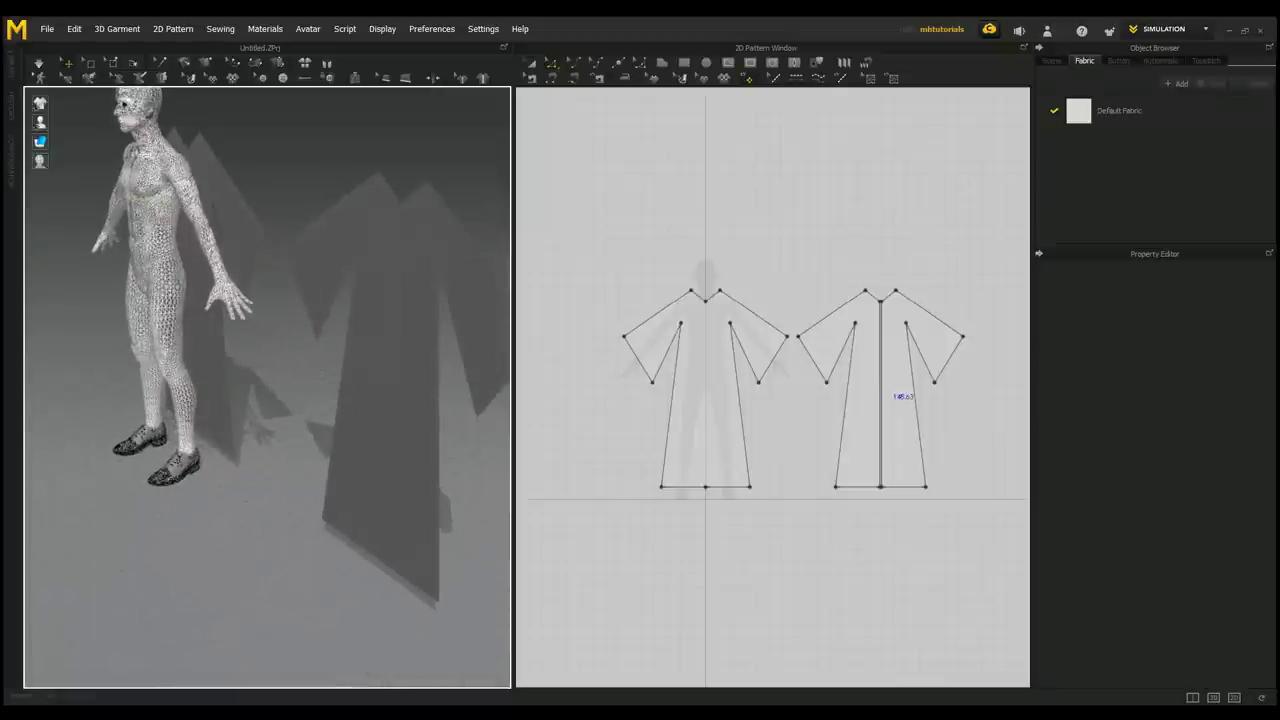
click(438, 241)
shift+click(355, 243)
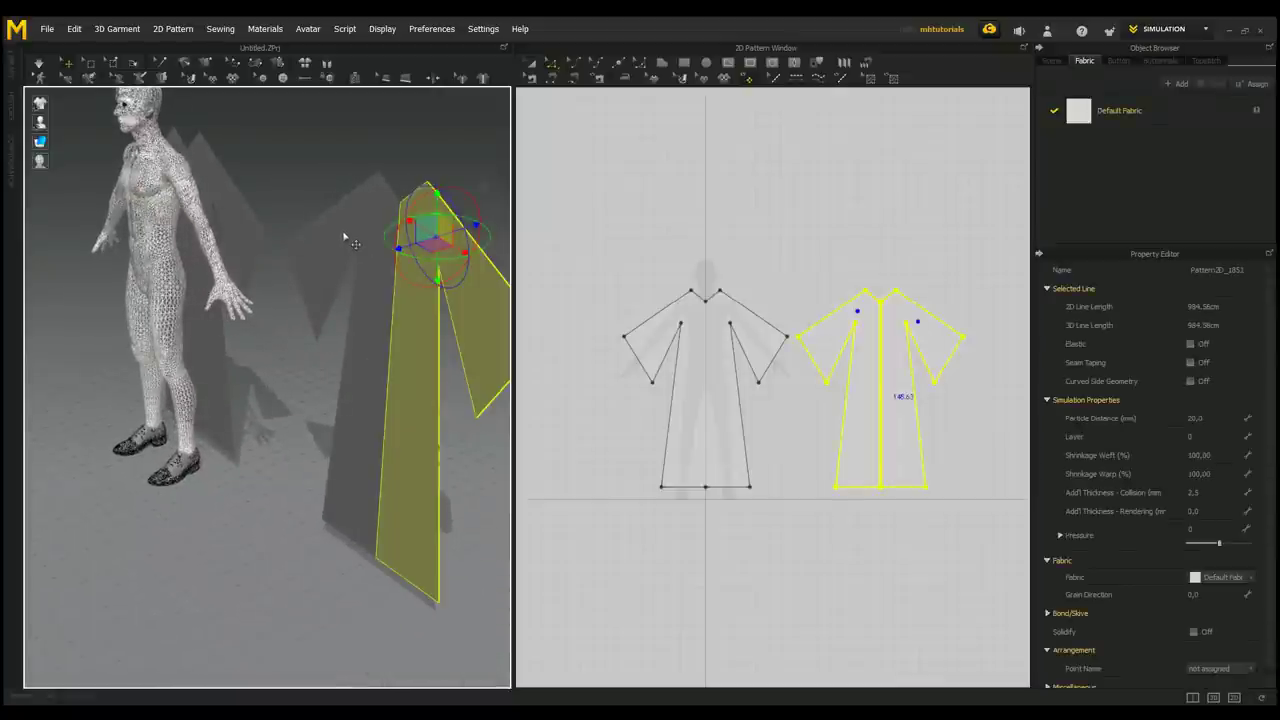
click(376, 248)
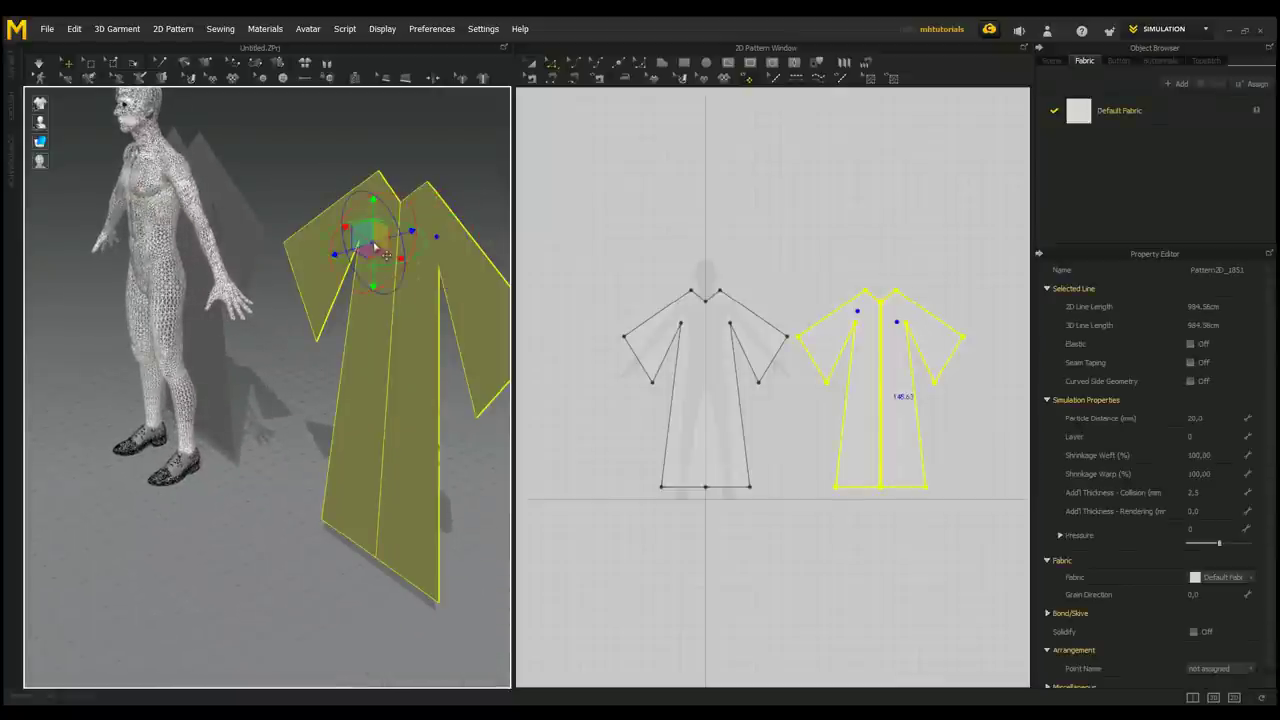
right_drag(338, 254, 407, 278)
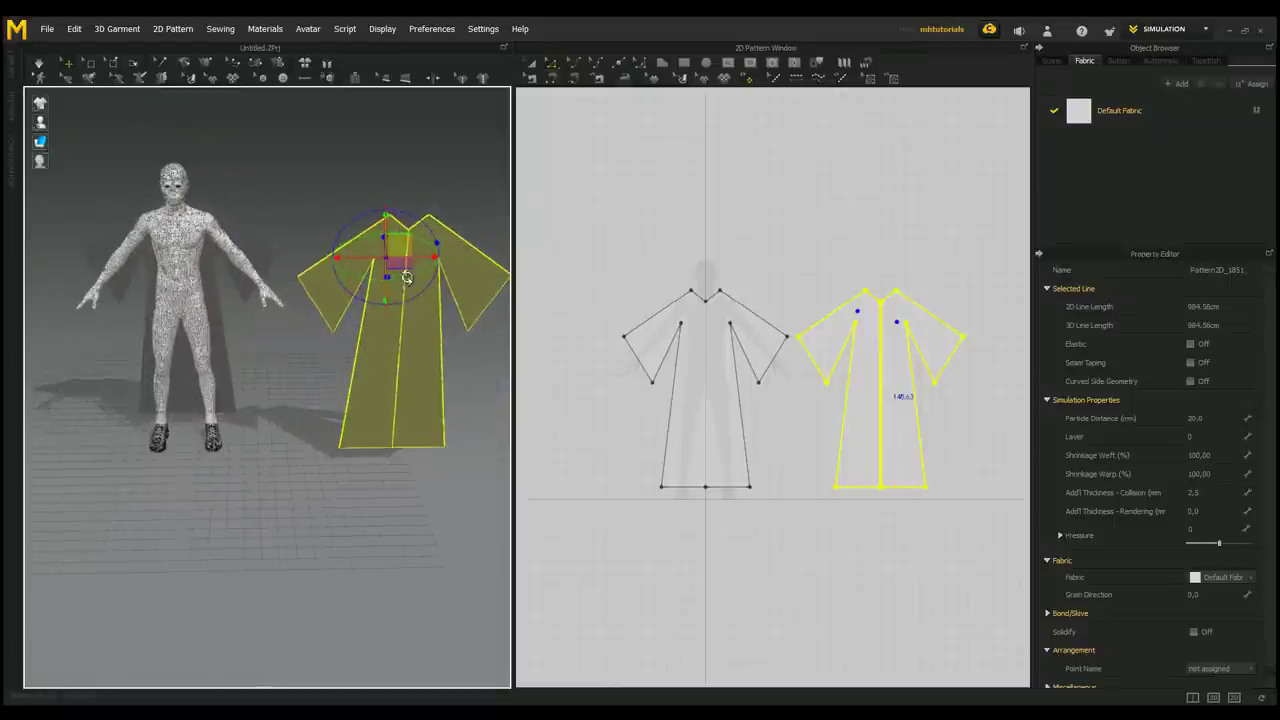
drag(425, 256, 215, 258)
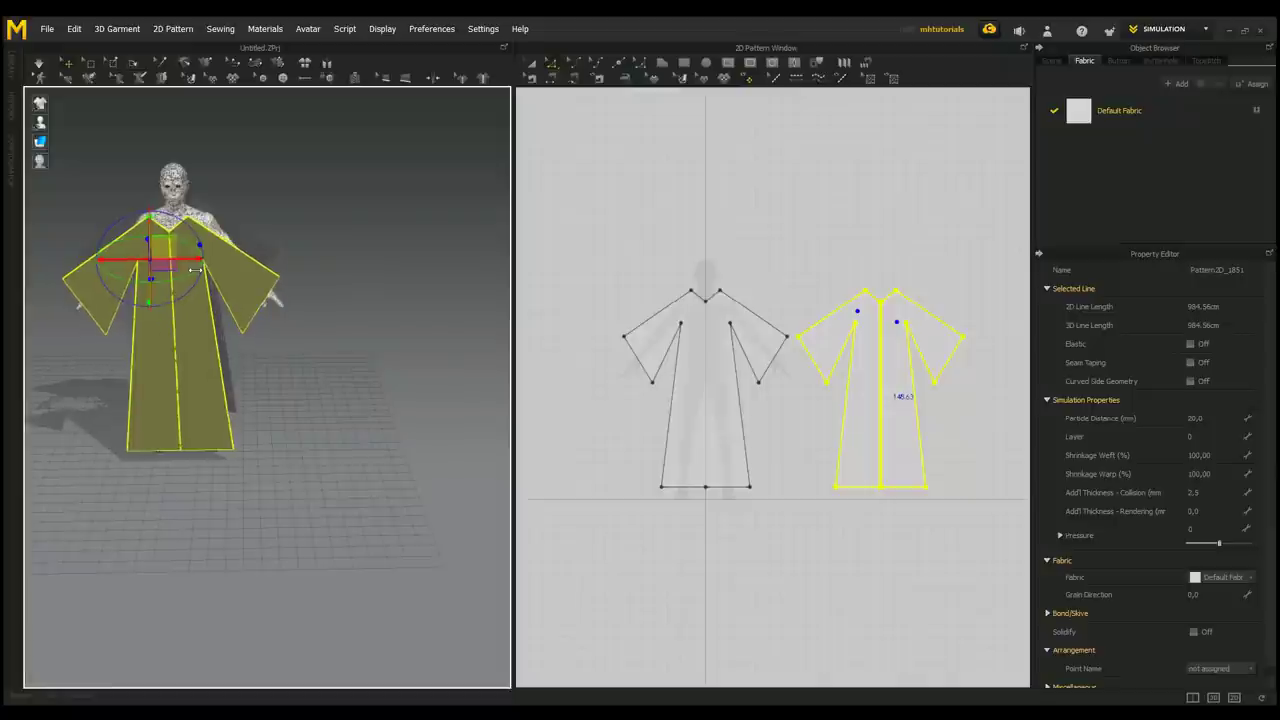
- Adjust the front halves' distance from the avatar in the 3D view and flip both halves horizontally
right_drag(305, 368, 140, 300)
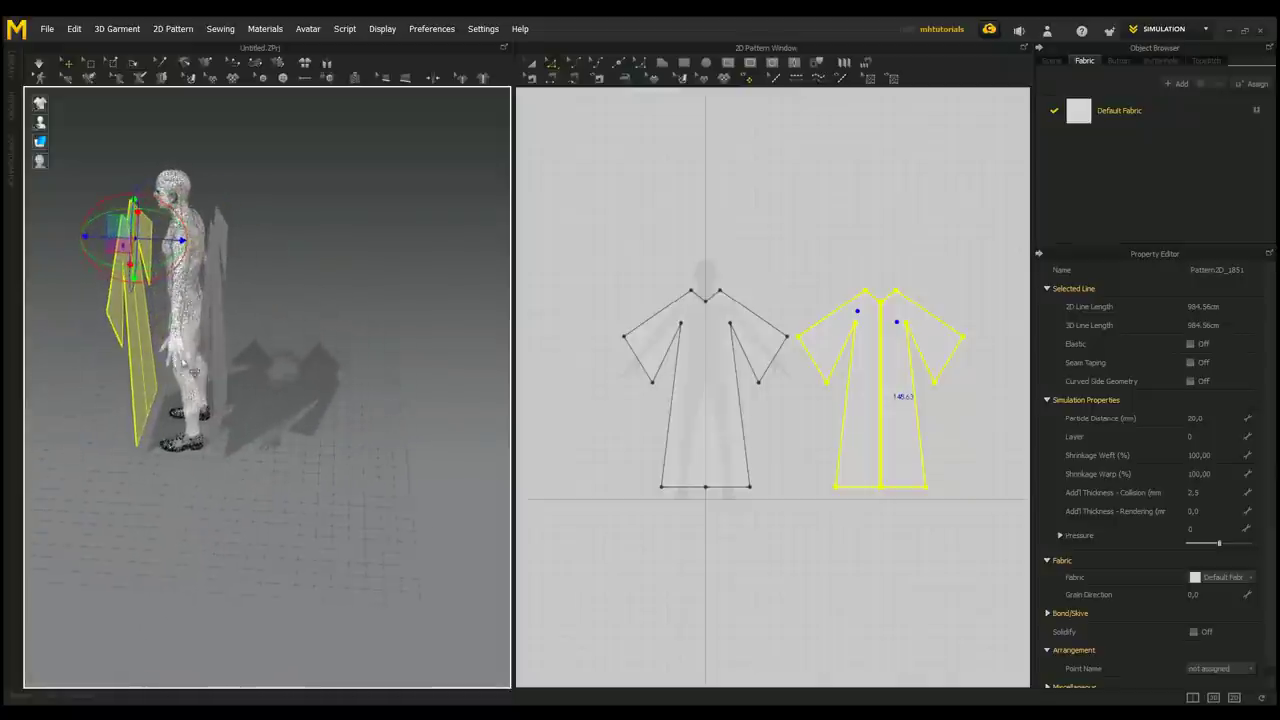
drag(178, 239, 160, 242)
right_drag(214, 342, 263, 417)
scroll(331, 351, up, 3)
right_click(263, 417)
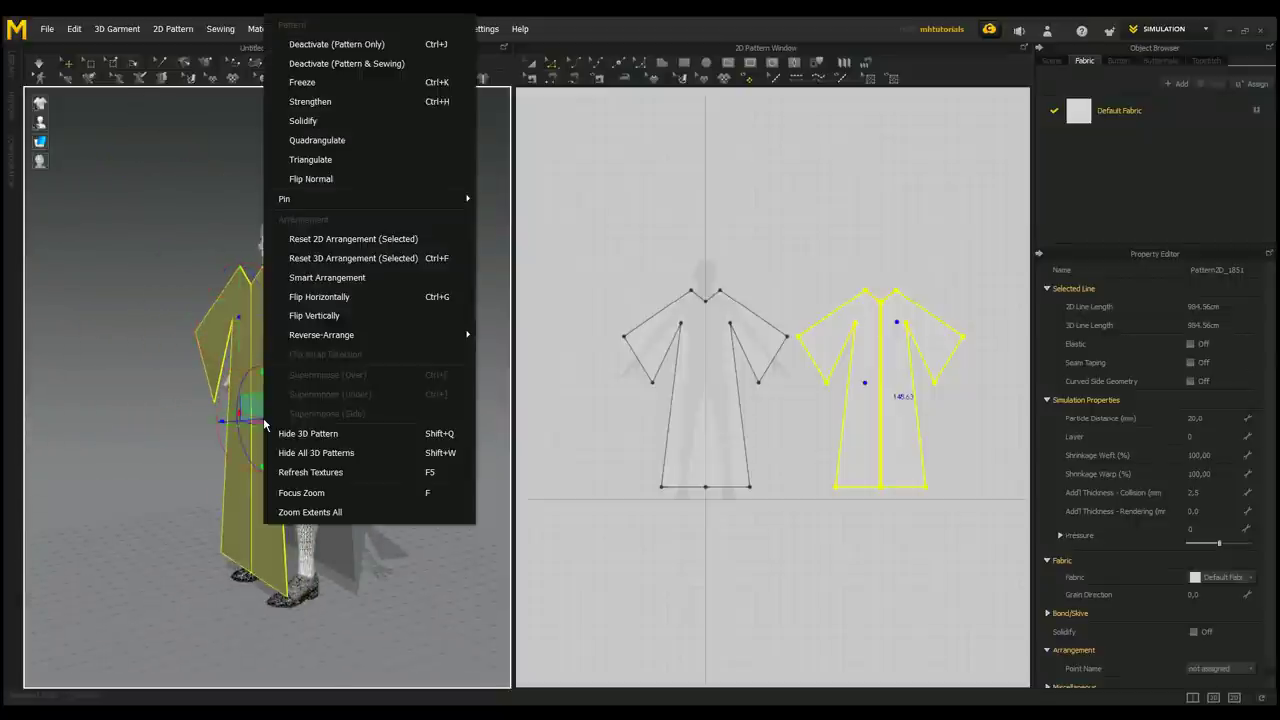
click(324, 300)
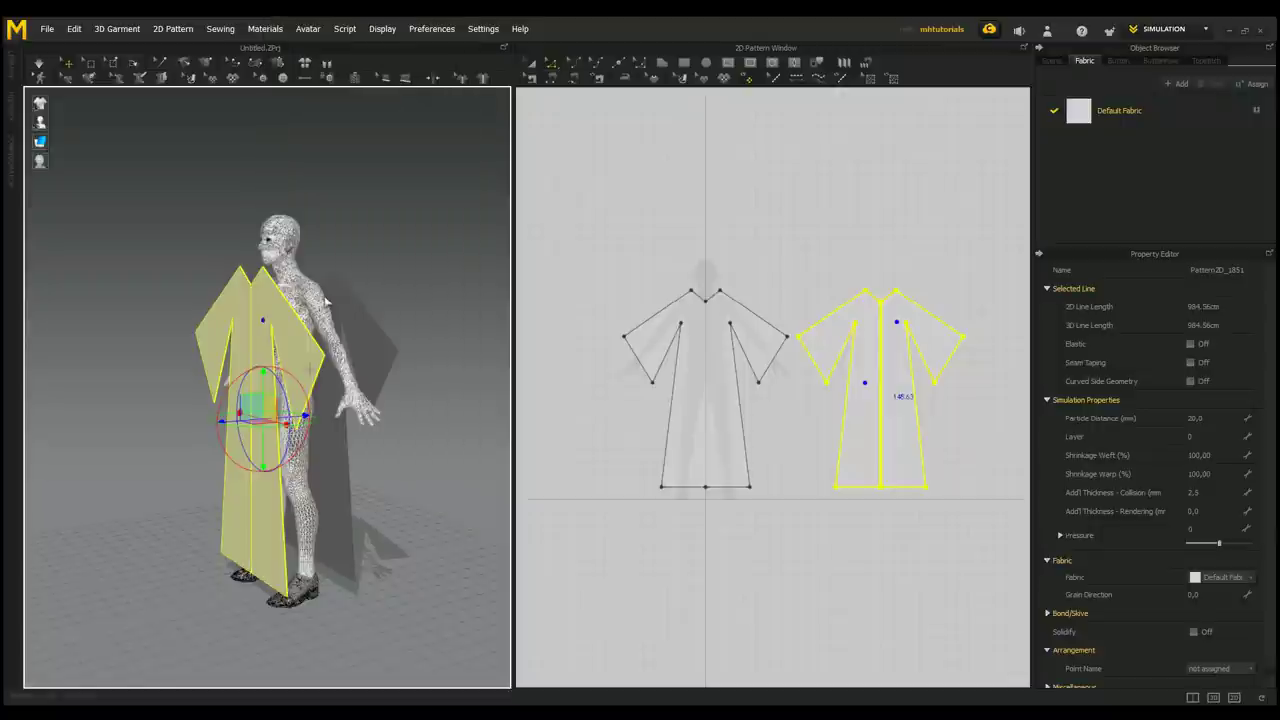
click(373, 535)
right_drag(373, 537, 474, 551)
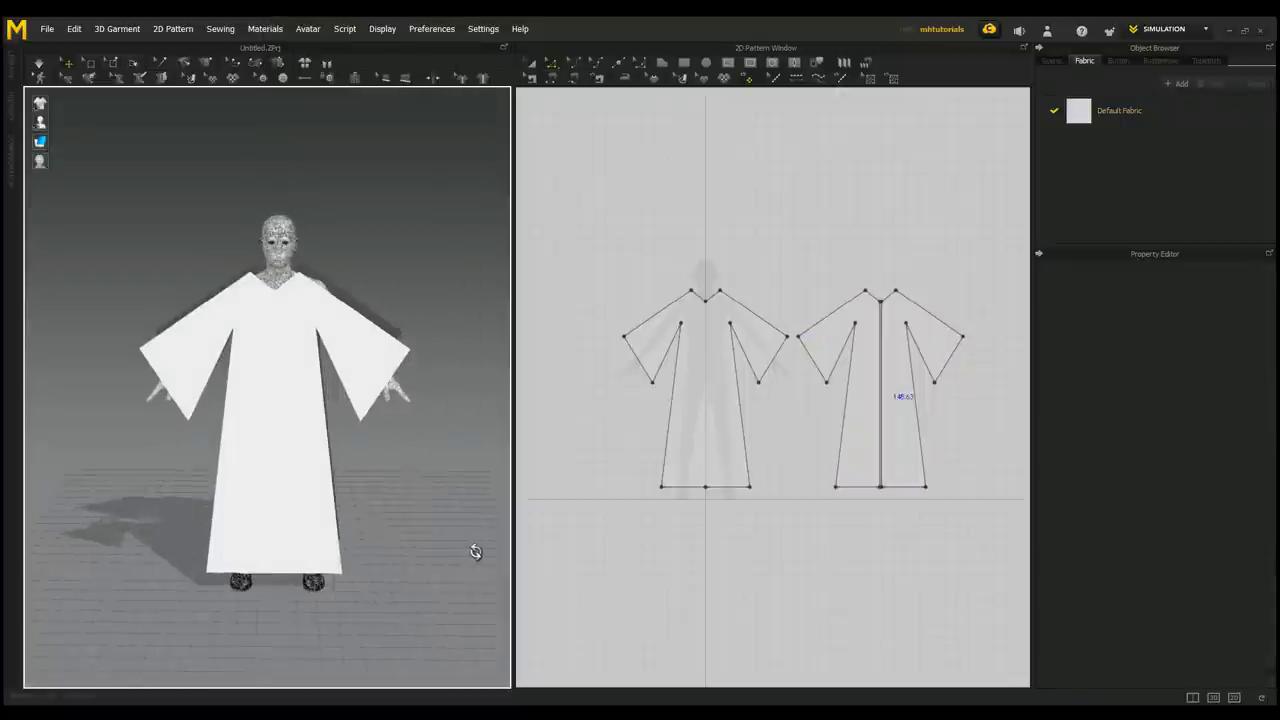
- Reshape the original robe pattern's V-neckline into a rounded curve about 31.4 cm long with a point at its centre
scroll(681, 549, up, 5)
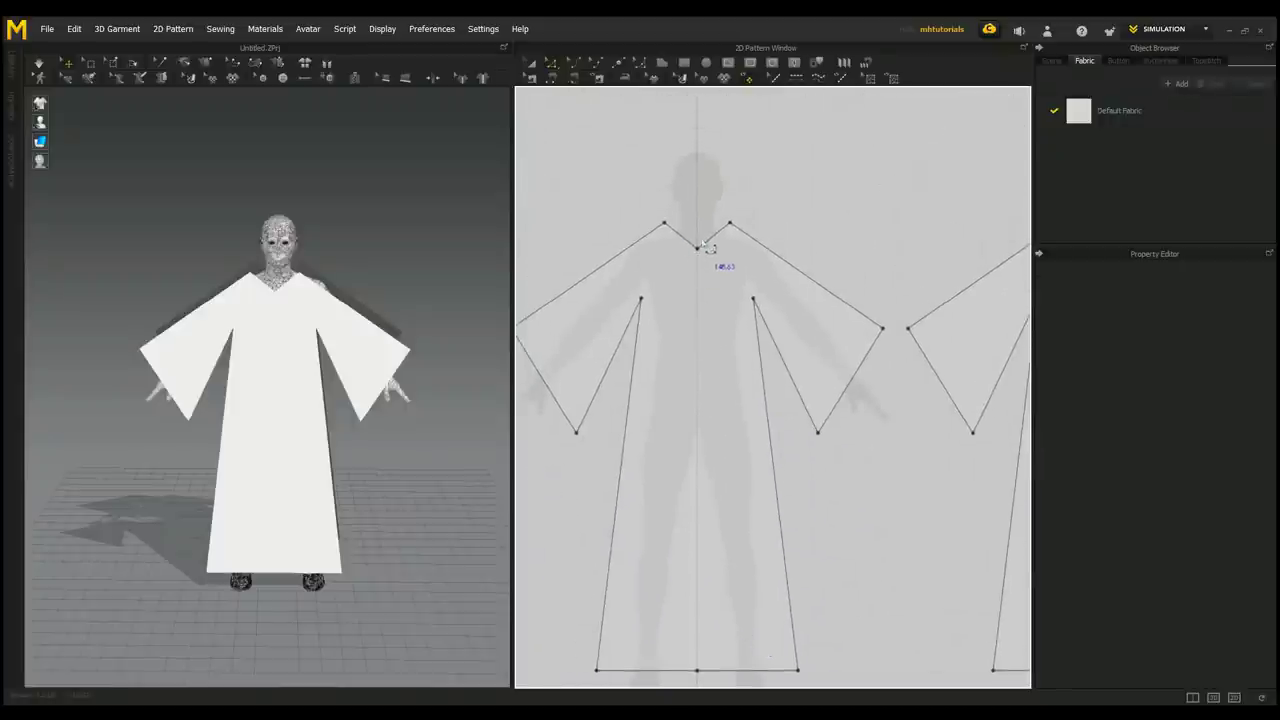
click(709, 259)
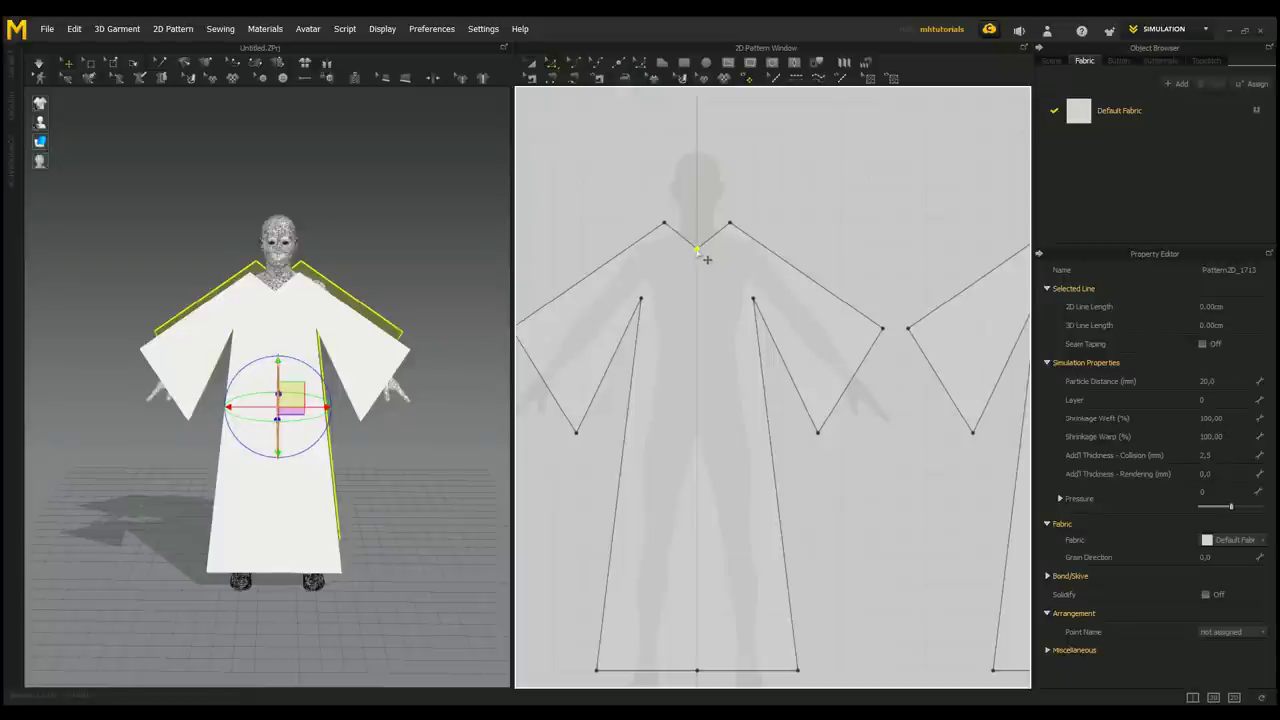
key(Delete)
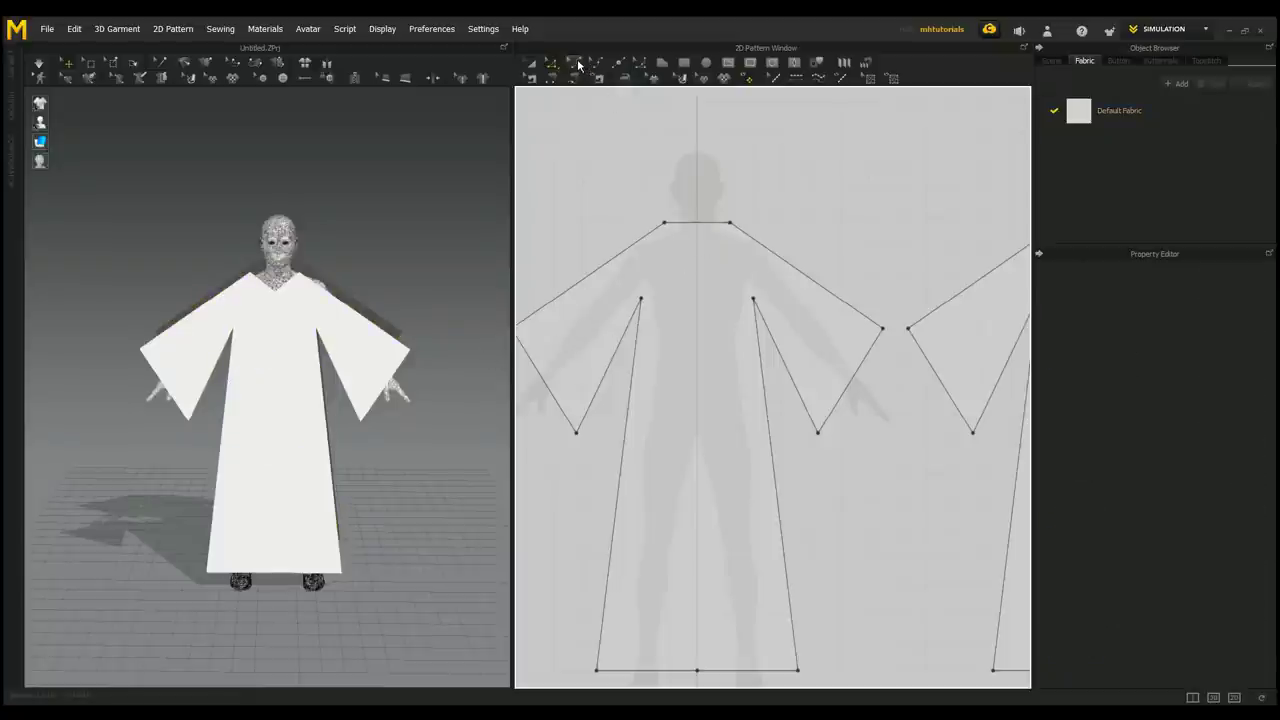
click(704, 223)
drag(704, 225, 706, 257)
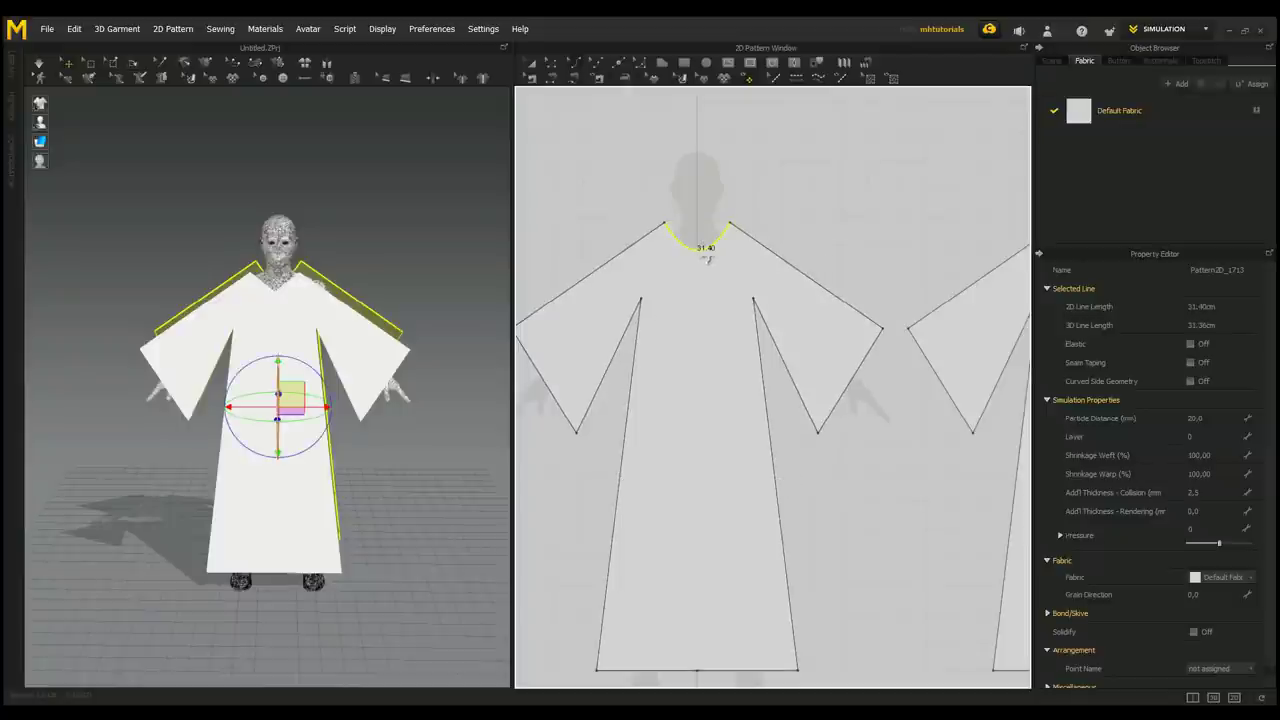
click(620, 64)
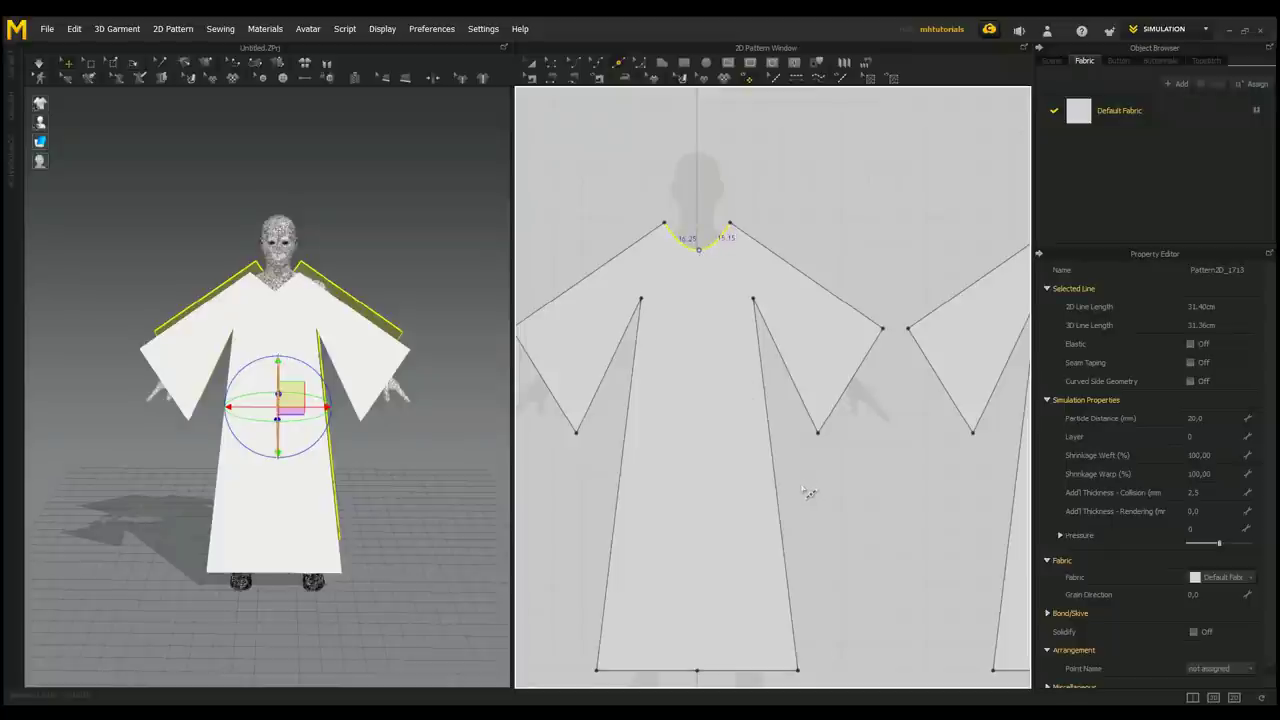
click(698, 248)
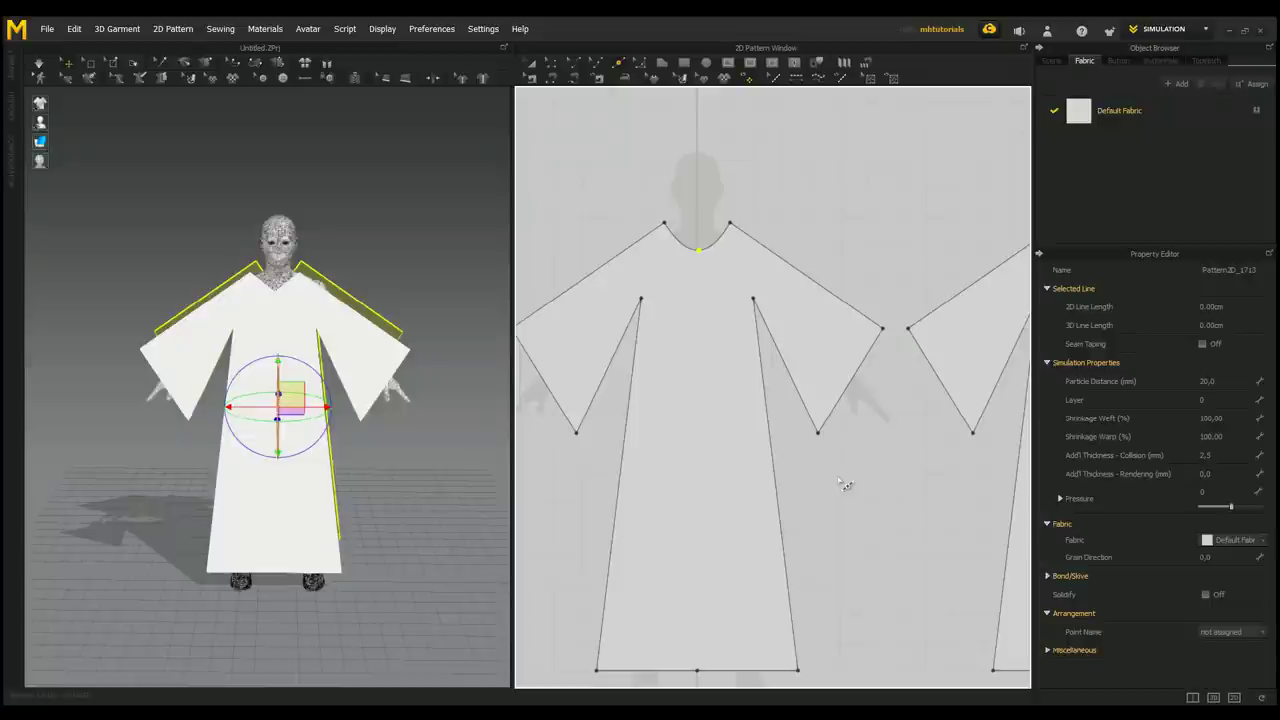
- Sew both body side edges of the back pattern to the matching outer side edges of the front halves with segment sewing
scroll(842, 484, down, 3)
right_drag(842, 484, 733, 390)
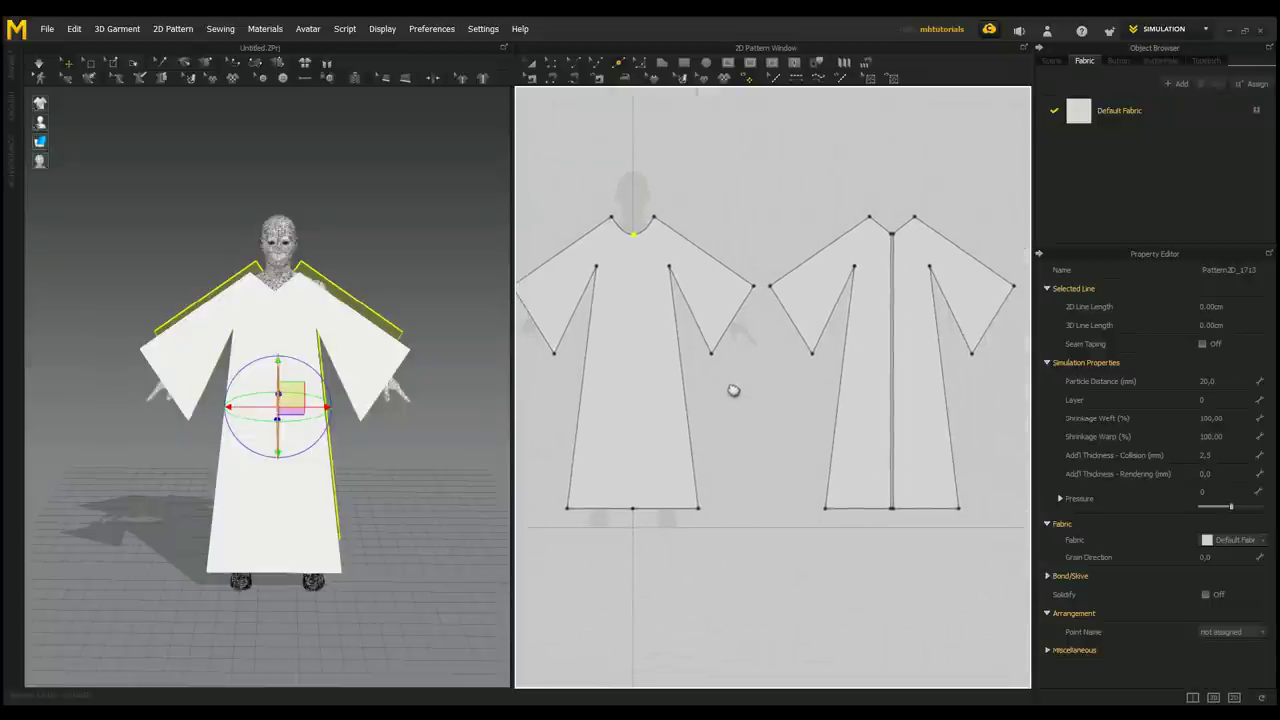
click(552, 81)
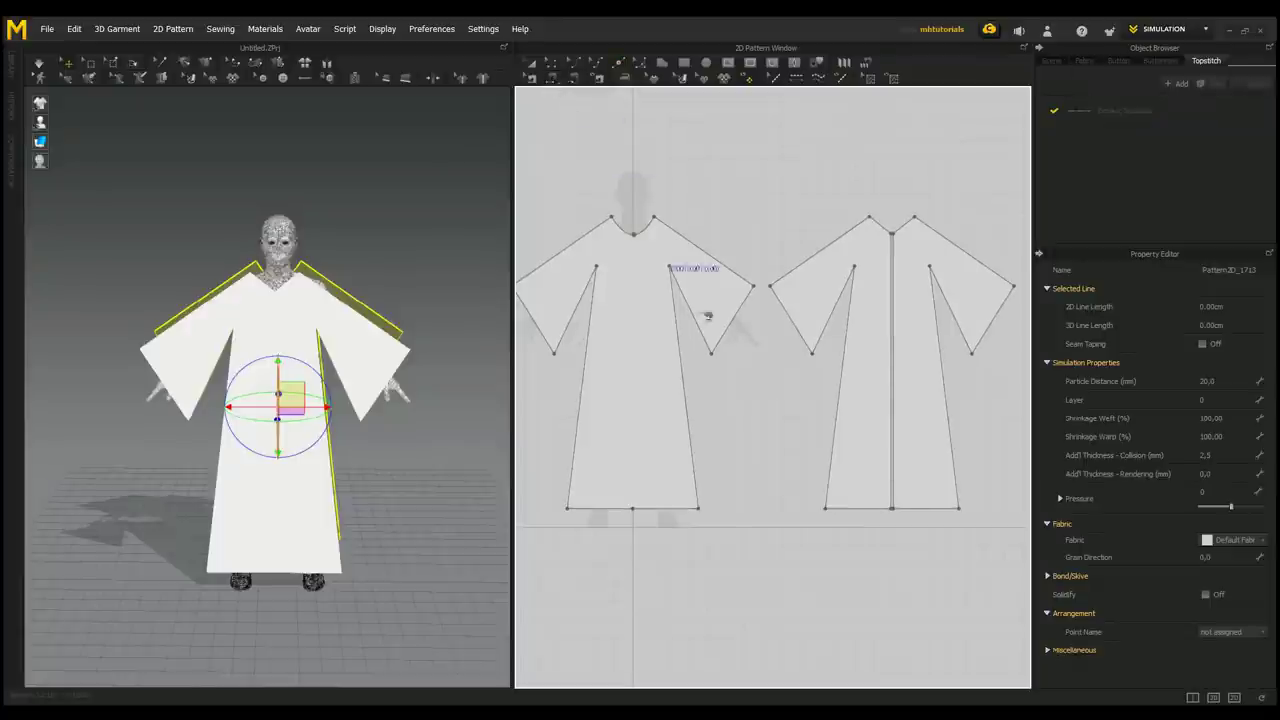
right_drag(389, 451, 354, 434)
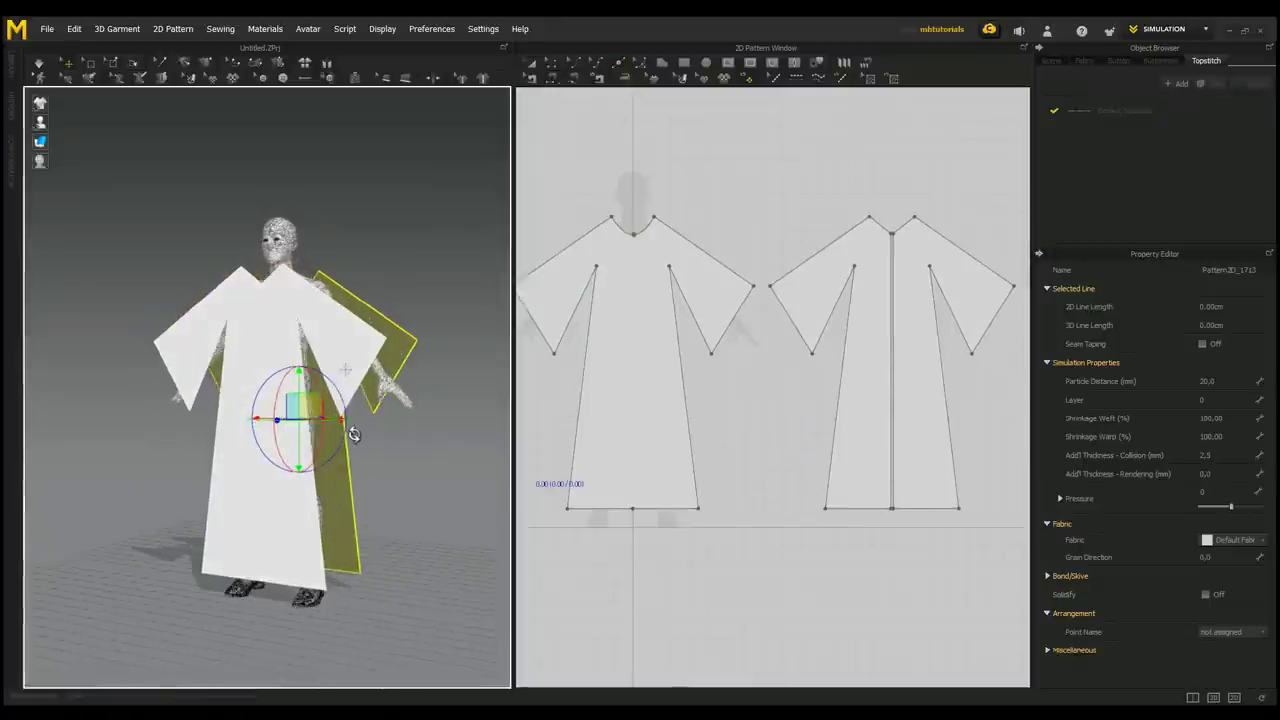
right_drag(384, 488, 346, 443)
scroll(380, 449, up, 2)
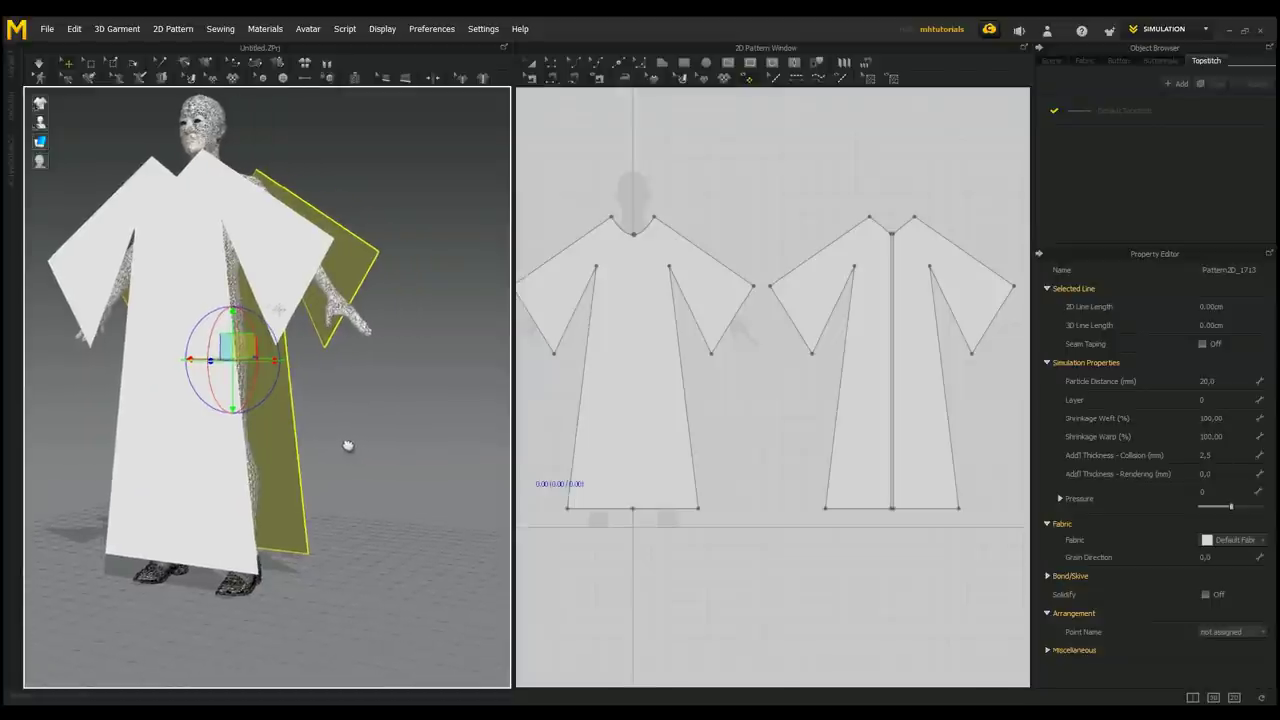
click(595, 304)
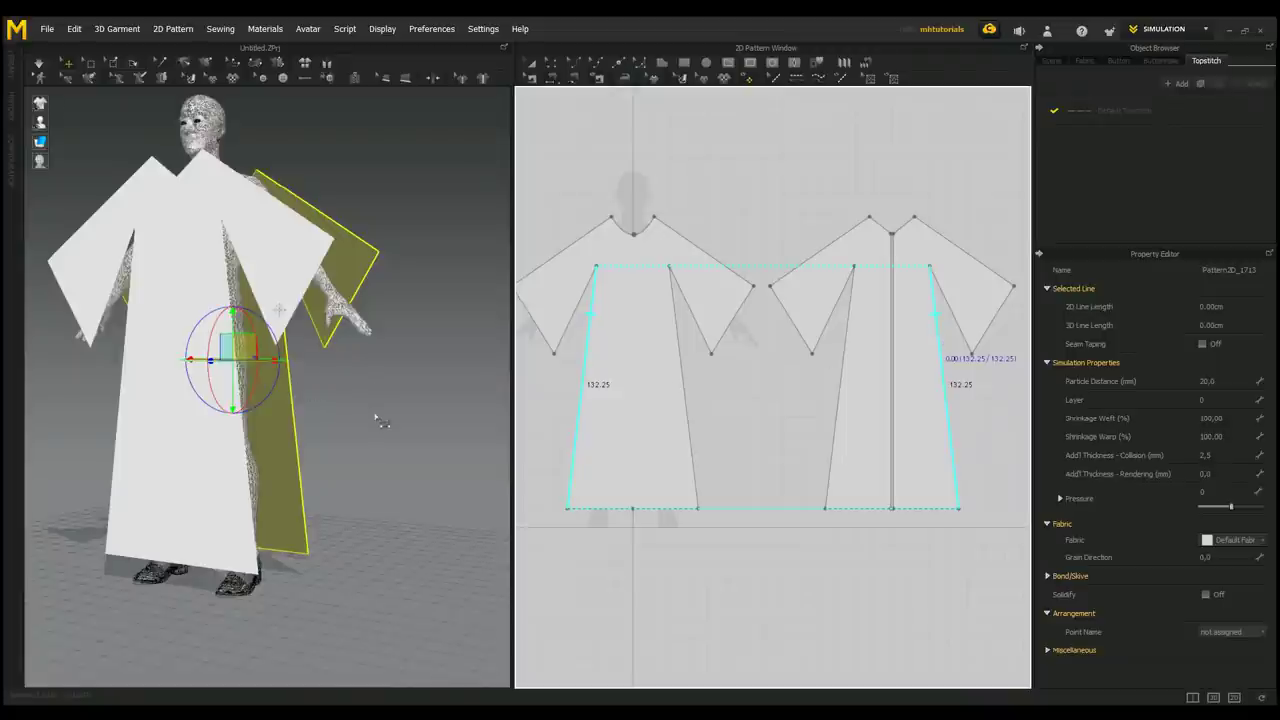
key(Return)
click(348, 445)
mouse_move(340, 444)
right_down()
mouse_move(306, 443)
mouse_move(260, 470)
mouse_move(297, 463)
mouse_move(300, 481)
mouse_move(349, 466)
right_up()
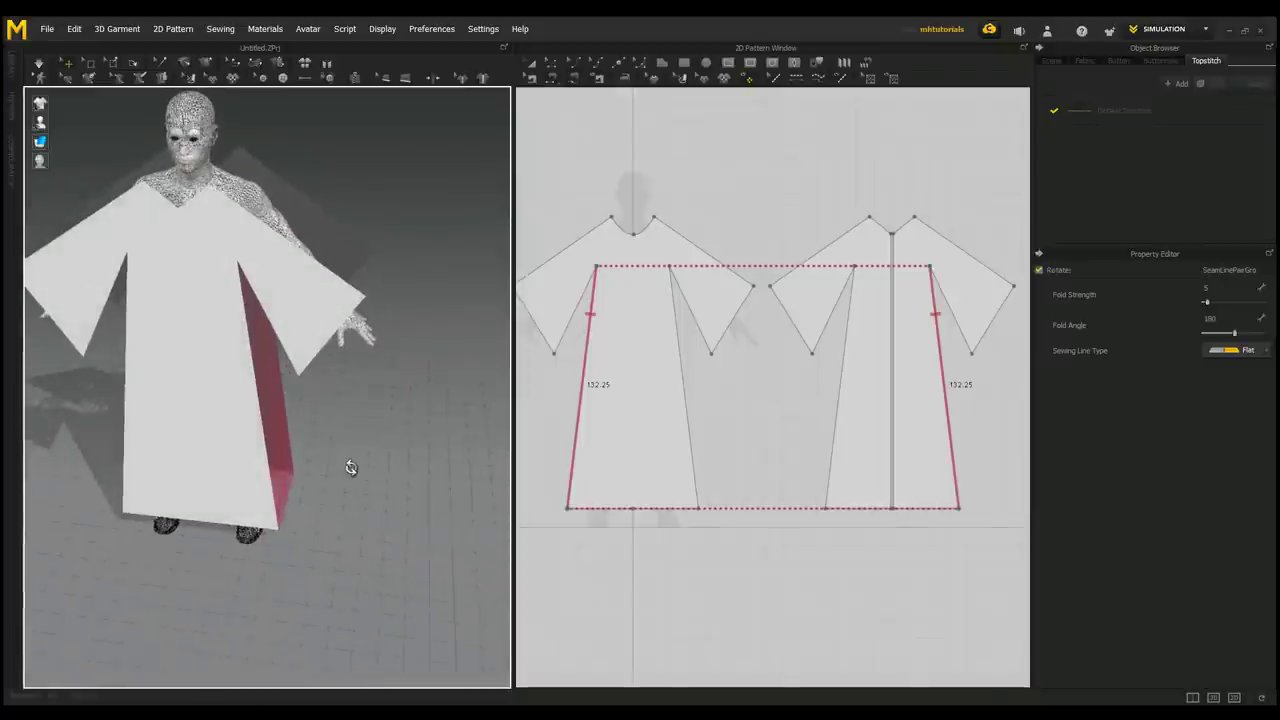
click(690, 373)
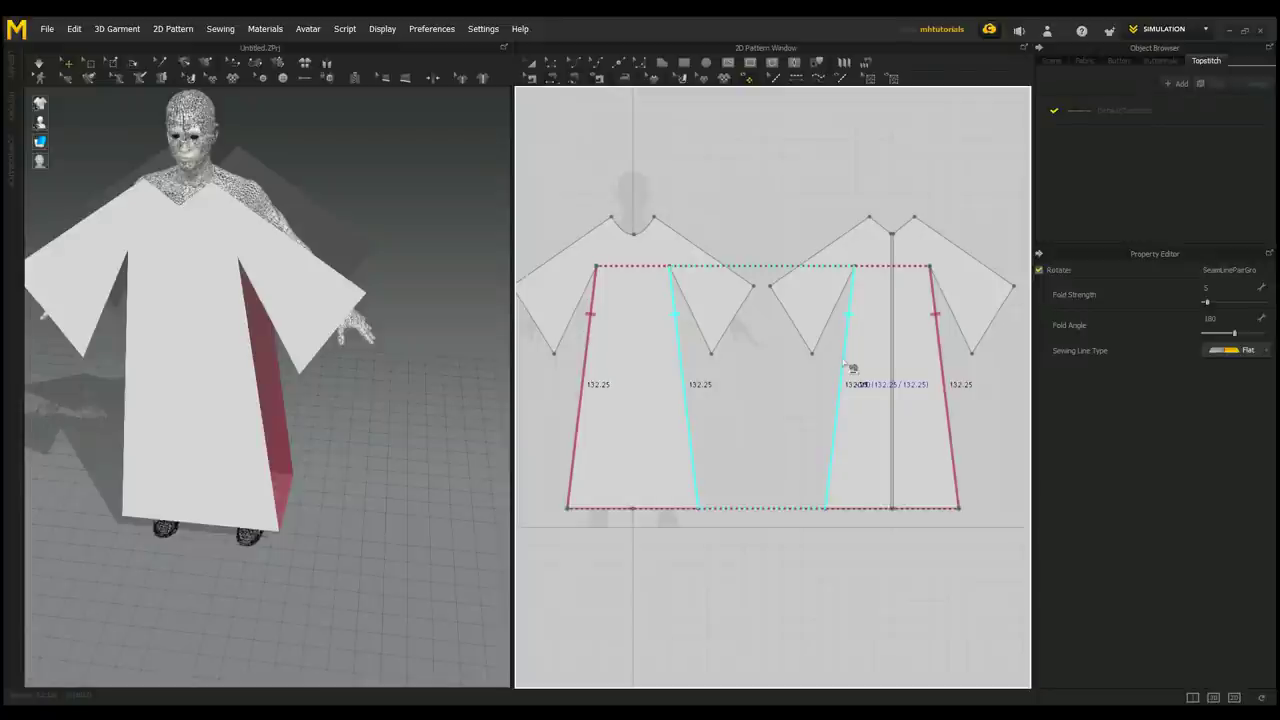
click(810, 412)
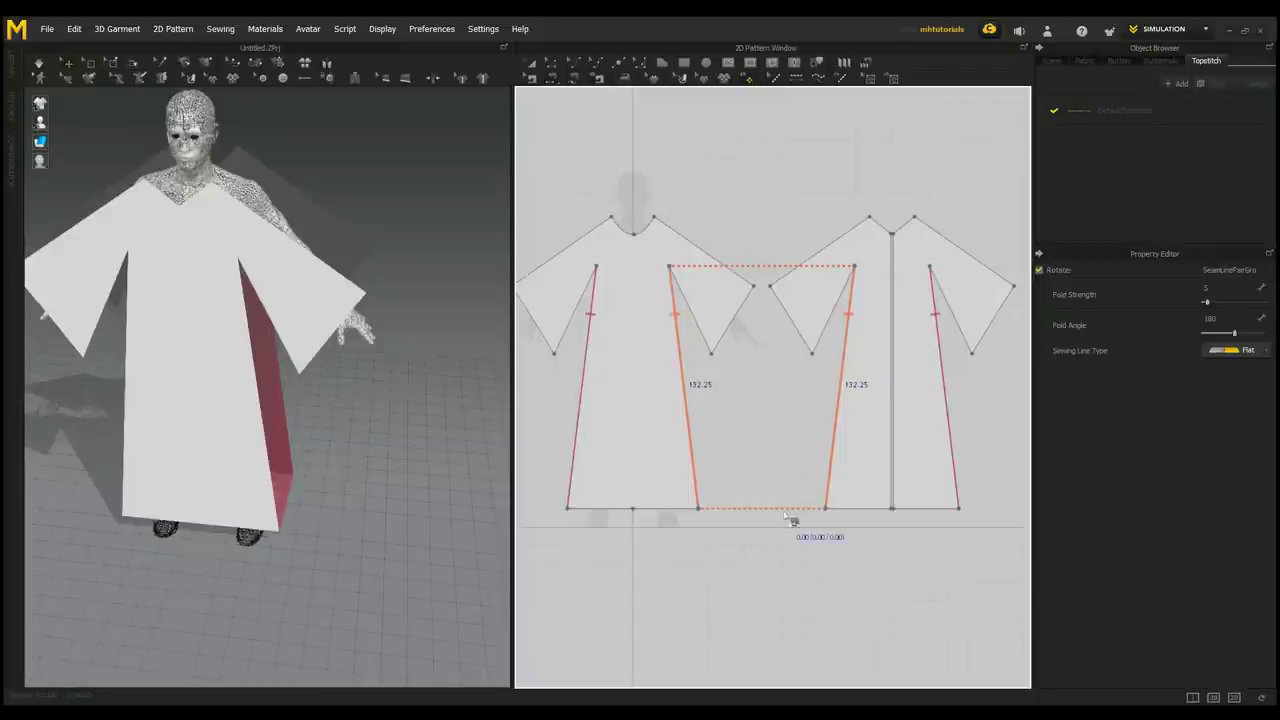
- Sew the shoulder and underarm sleeve edges of the back pattern to the matching edges of both front halves
click(557, 268)
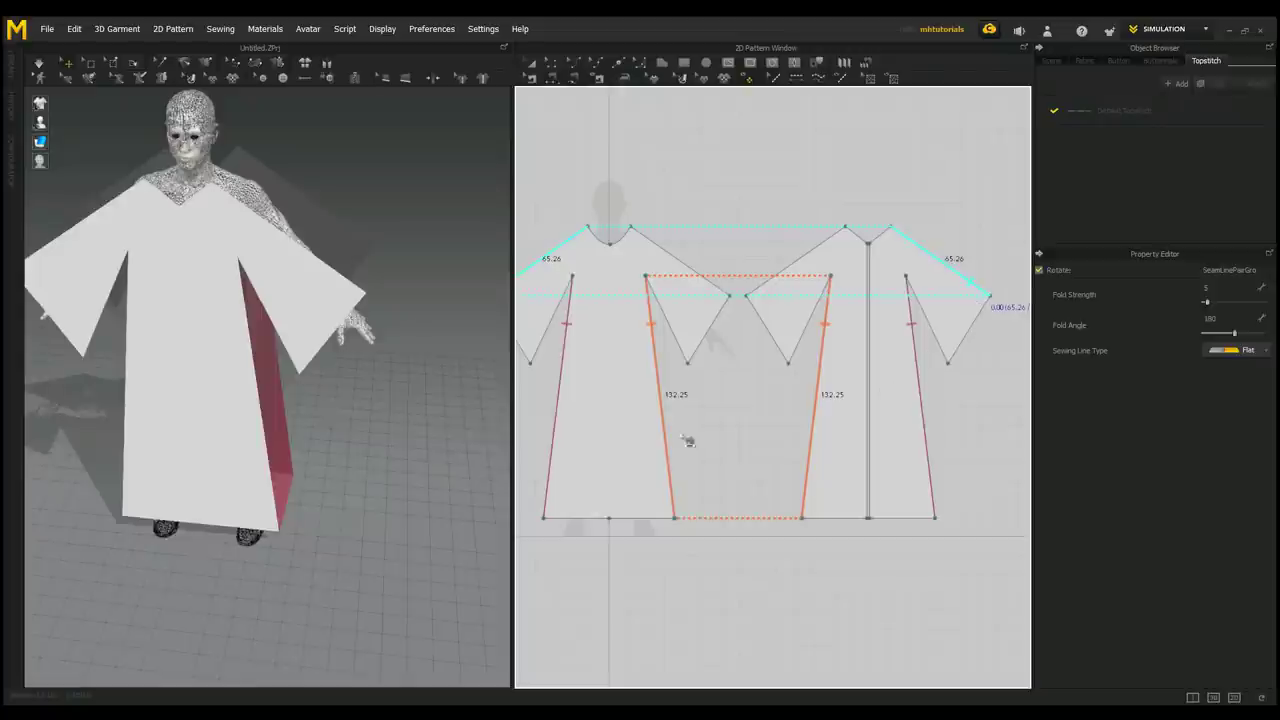
click(543, 366)
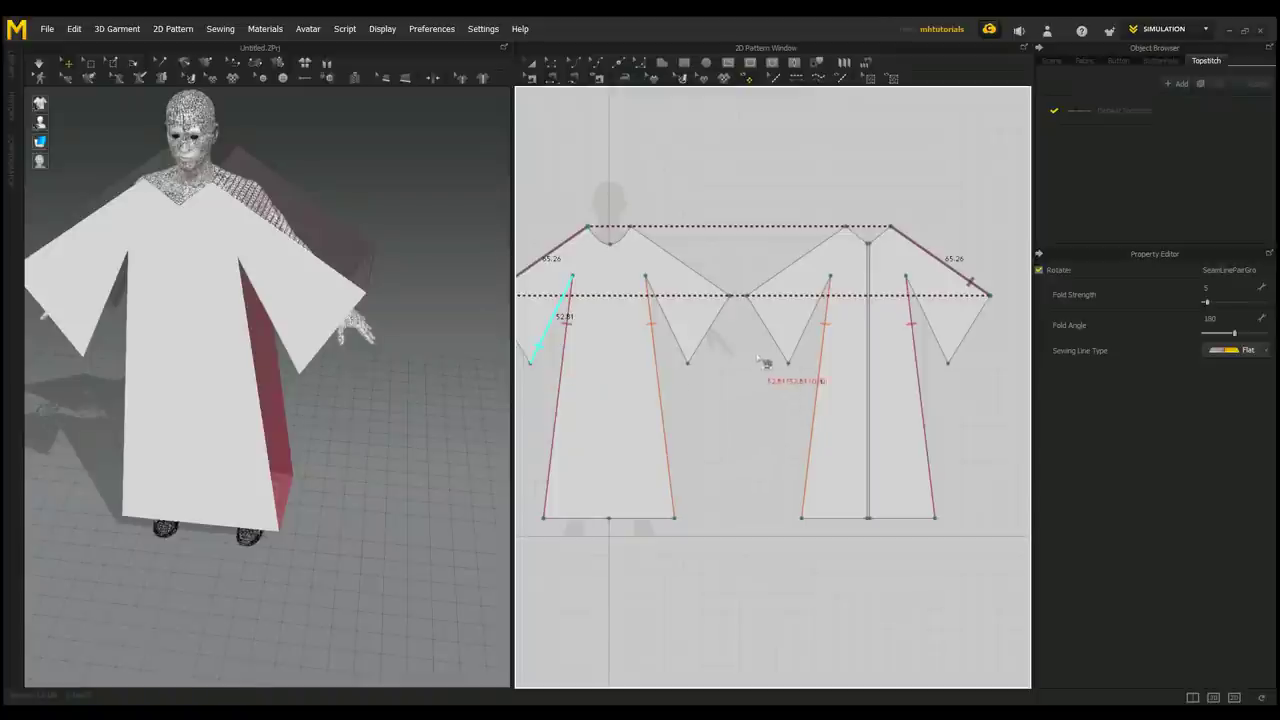
click(950, 360)
click(687, 355)
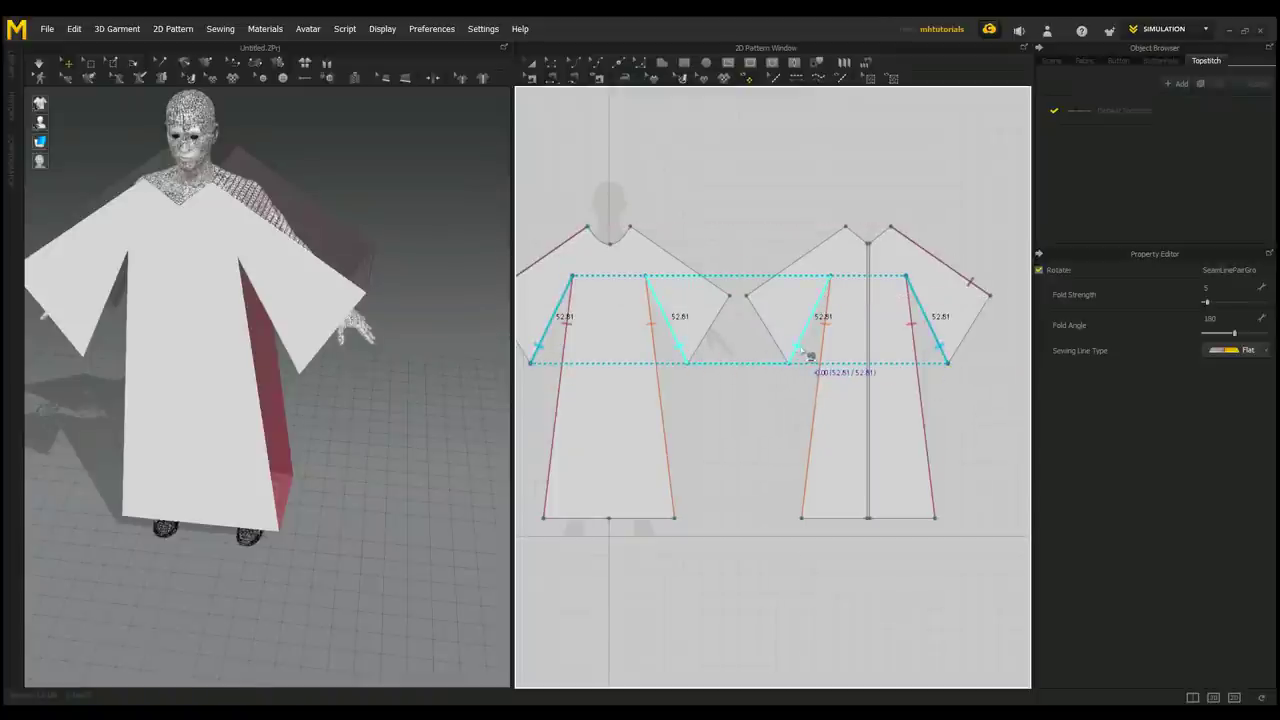
click(808, 355)
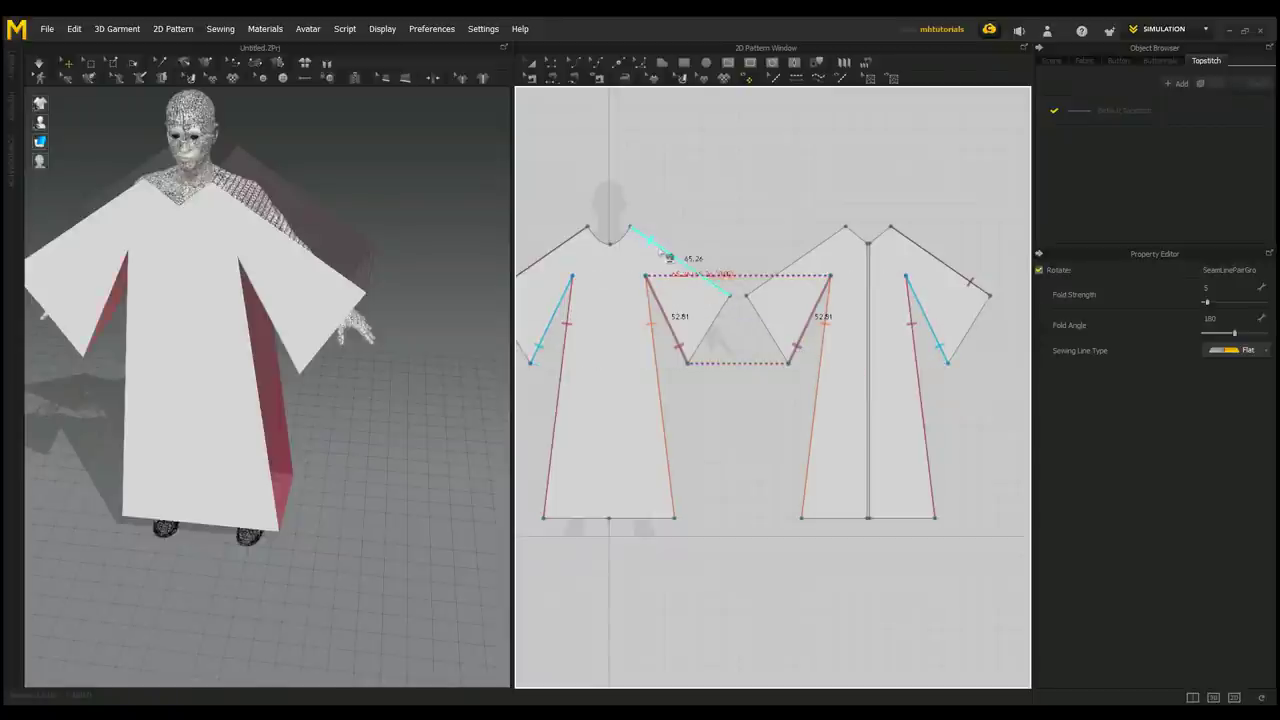
click(661, 252)
click(825, 248)
- Run the simulation to drape the sewn robe over the avatar
right_drag(335, 404, 197, 449)
click(39, 63)
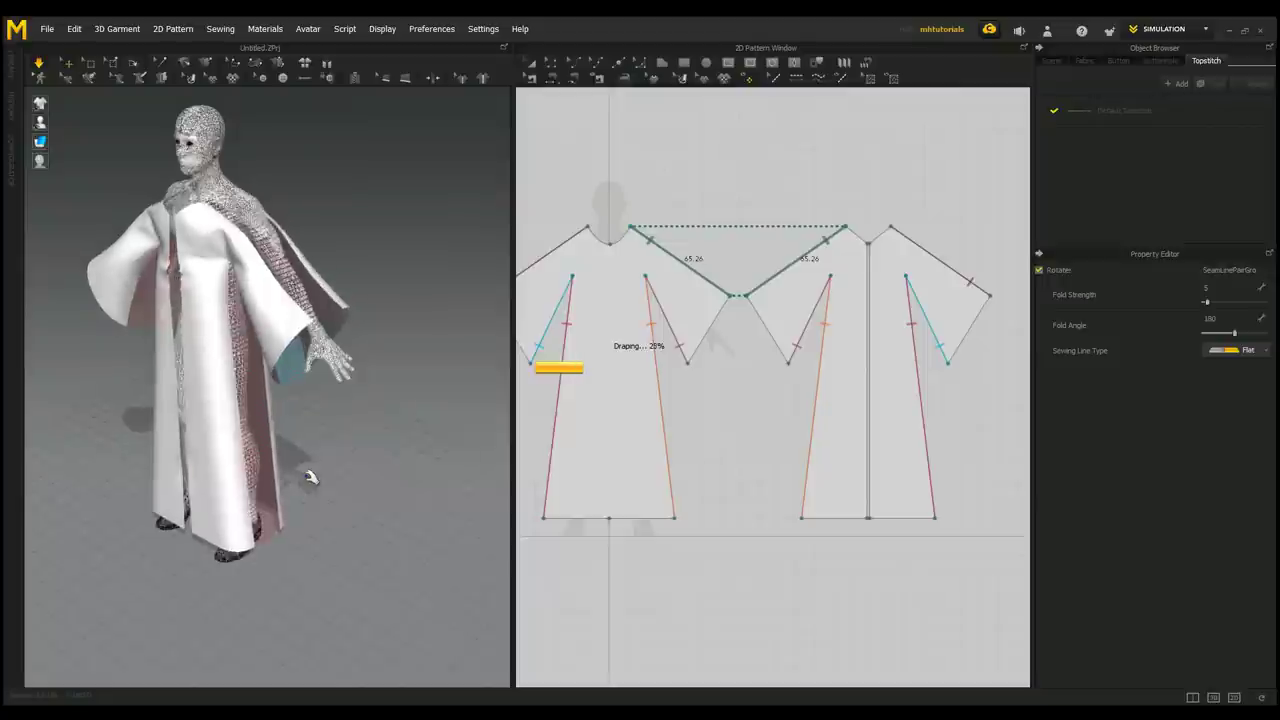
right_drag(308, 477, 443, 380)
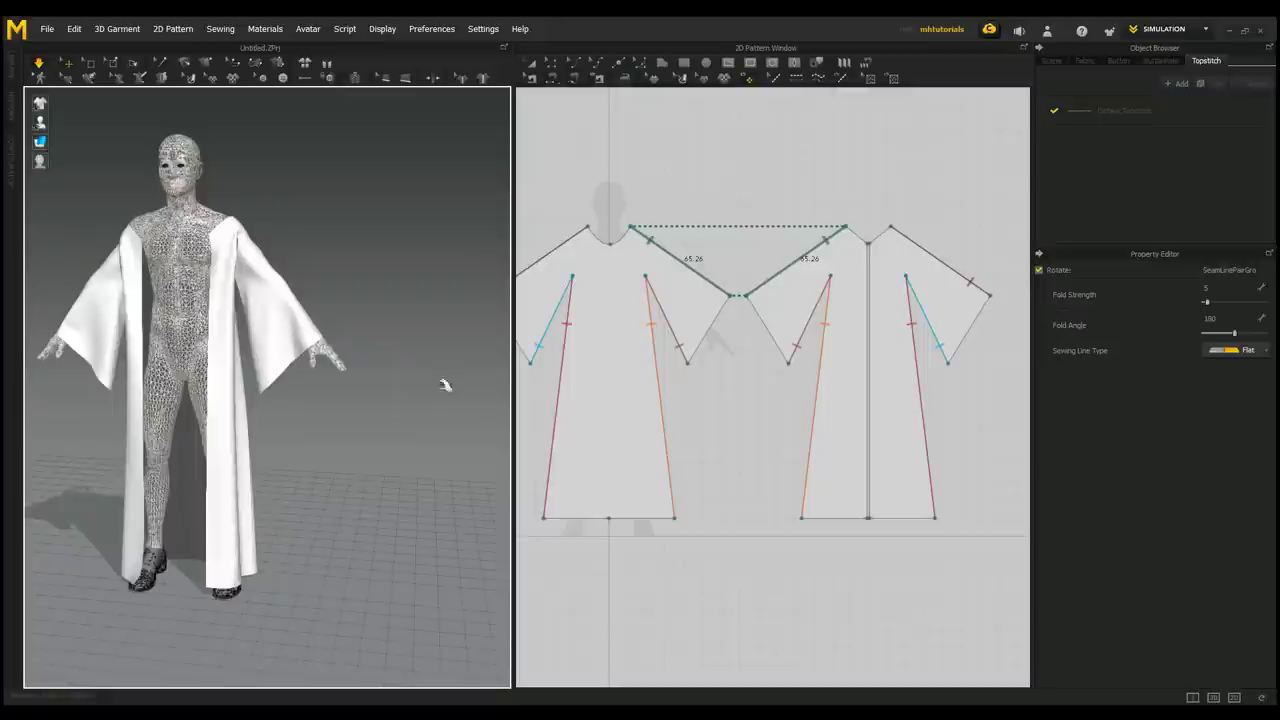
- Move one front half sideways in the 2D window to open a narrow gap between the two halves
click(532, 64)
click(905, 365)
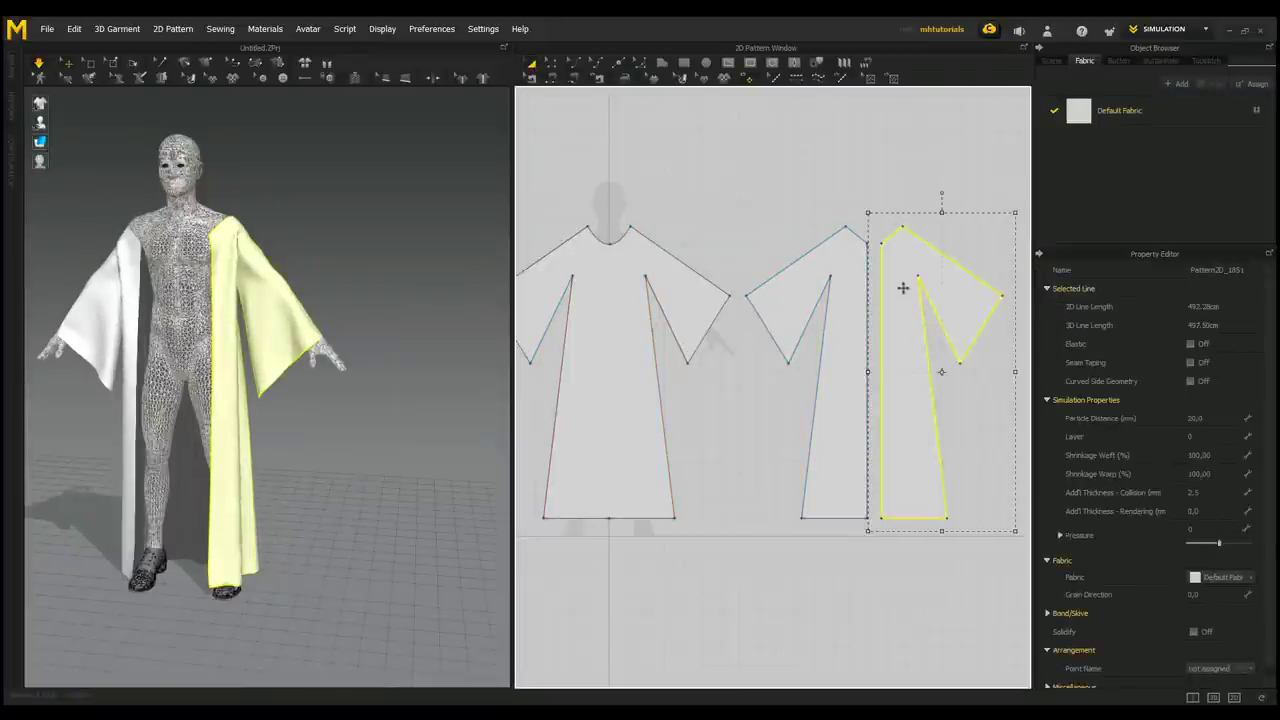
right_drag(886, 309, 700, 368)
scroll(705, 366, down, 3)
scroll(705, 368, up, 10)
scroll(705, 370, down, 5)
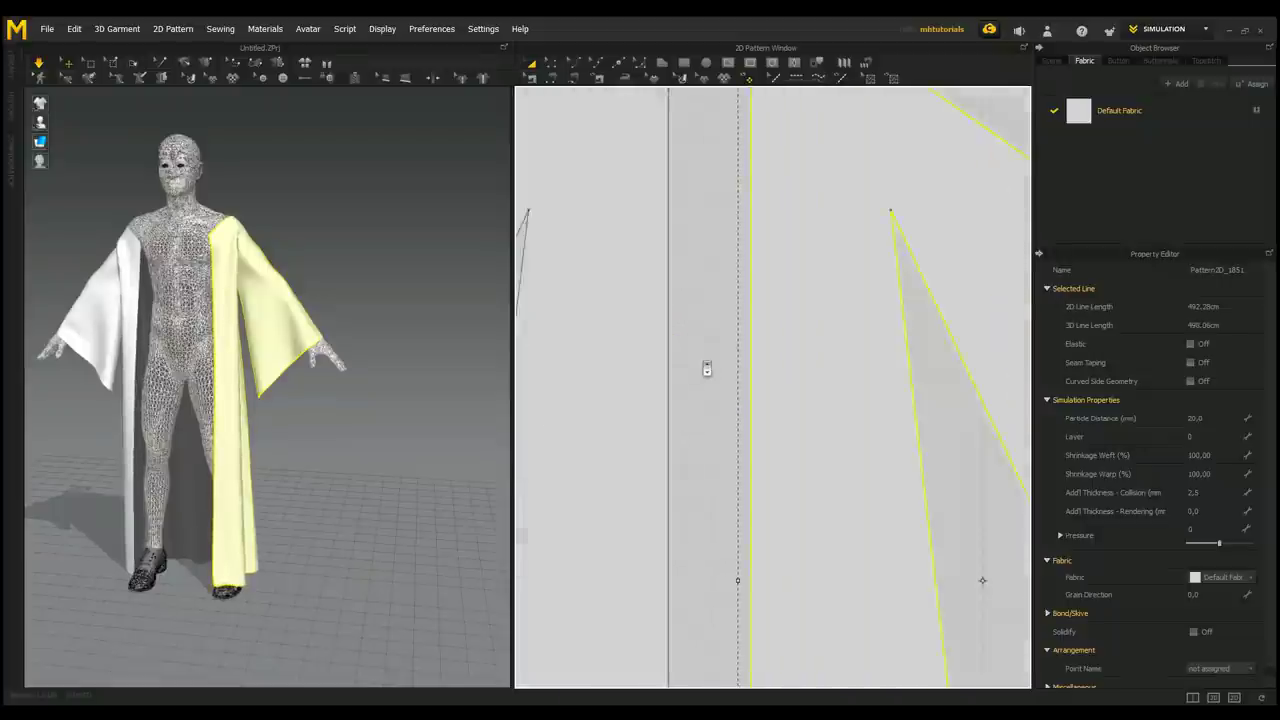
right_drag(709, 371, 716, 381)
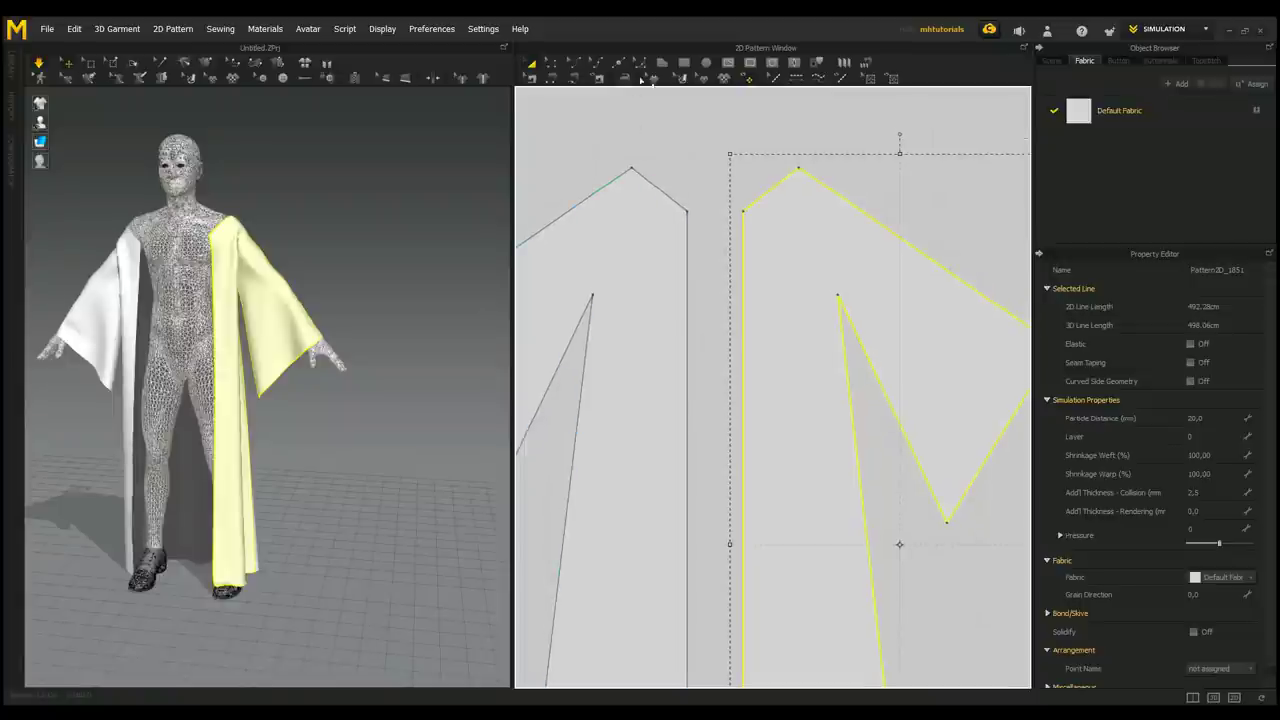
- Draw a small rectangle pattern about 5.7 cm tall between the front halves, just below the neckline points
click(685, 66)
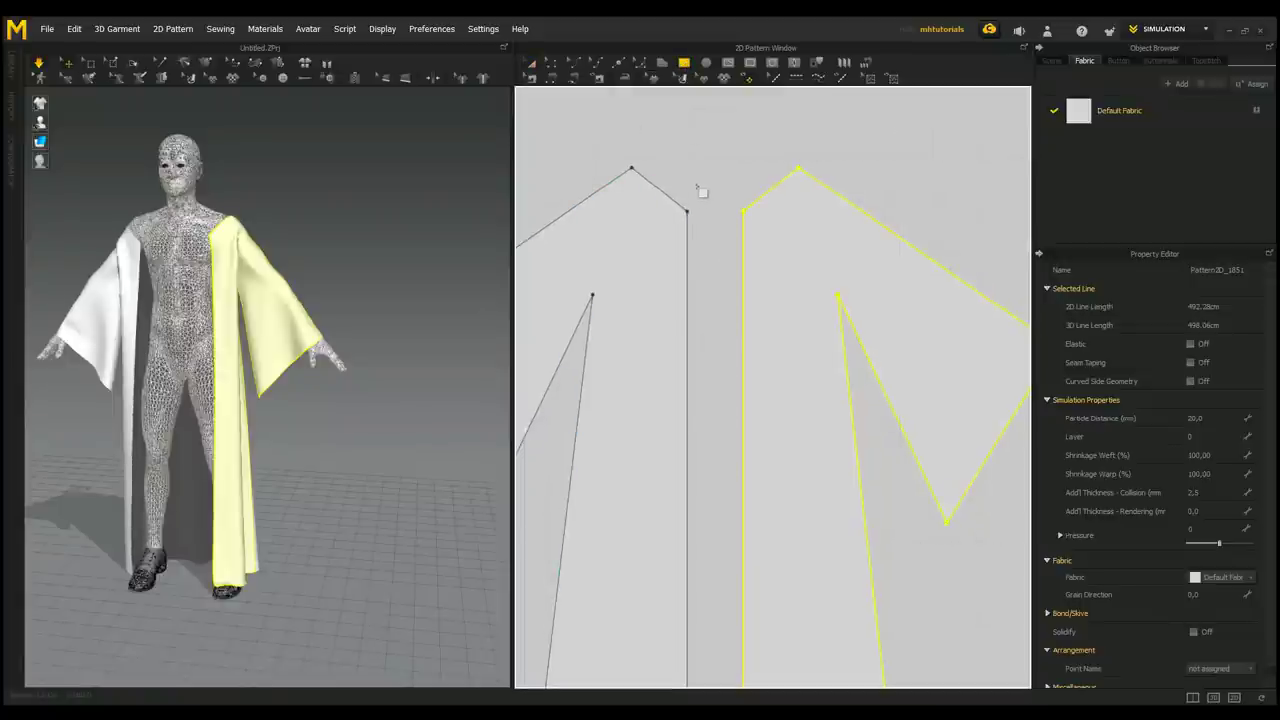
drag(696, 211, 733, 238)
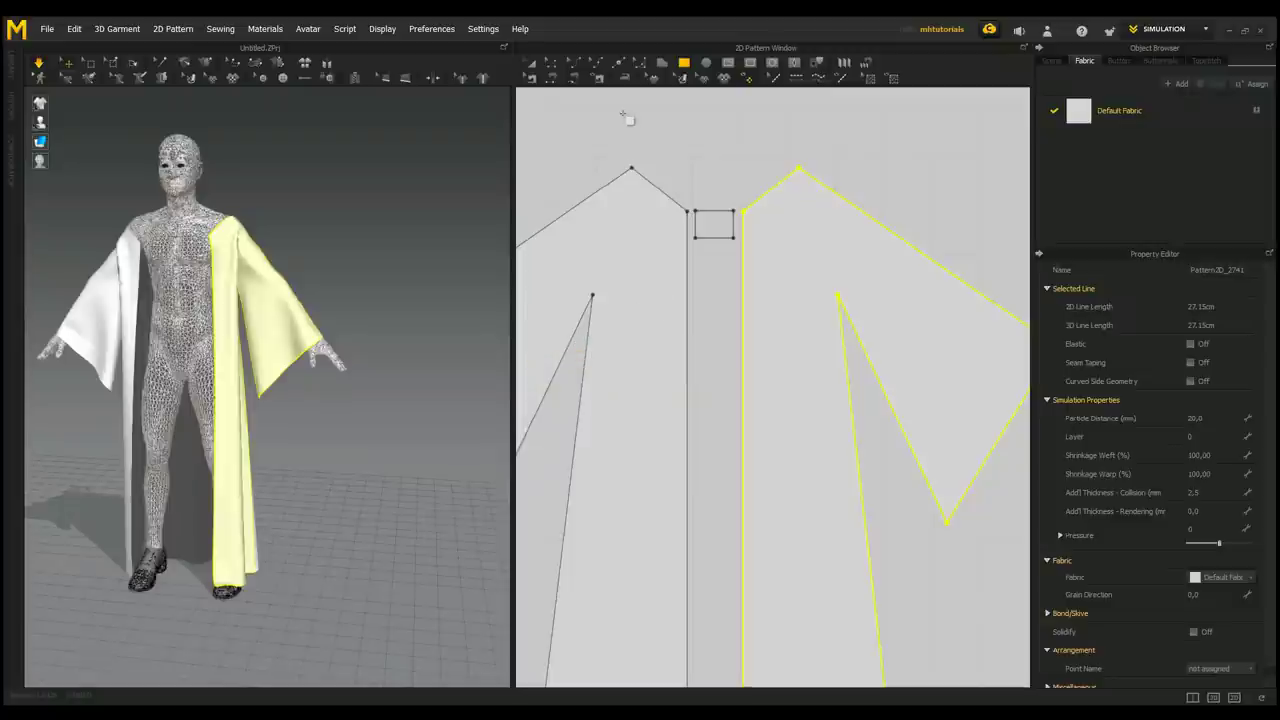
click(714, 224)
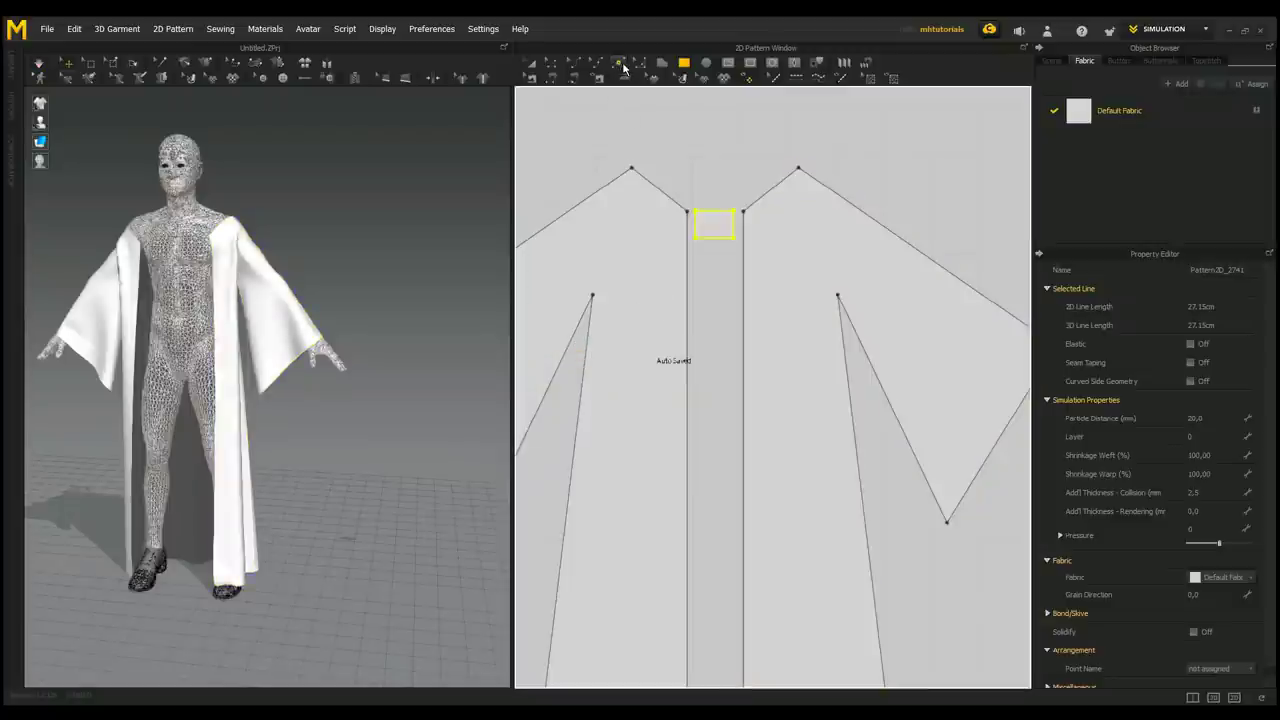
- Add a point about 5.6 cm down each front half's centre edge and sew the rectangle's sides to those segments
click(619, 66)
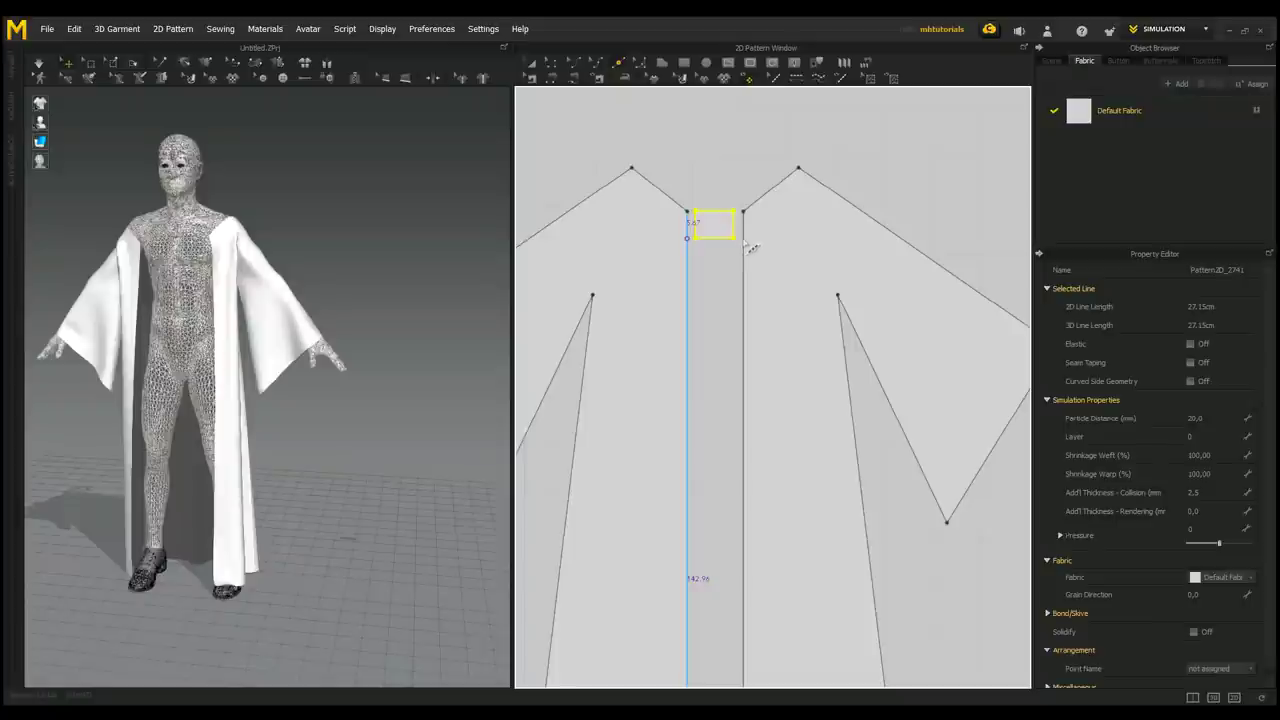
click(745, 246)
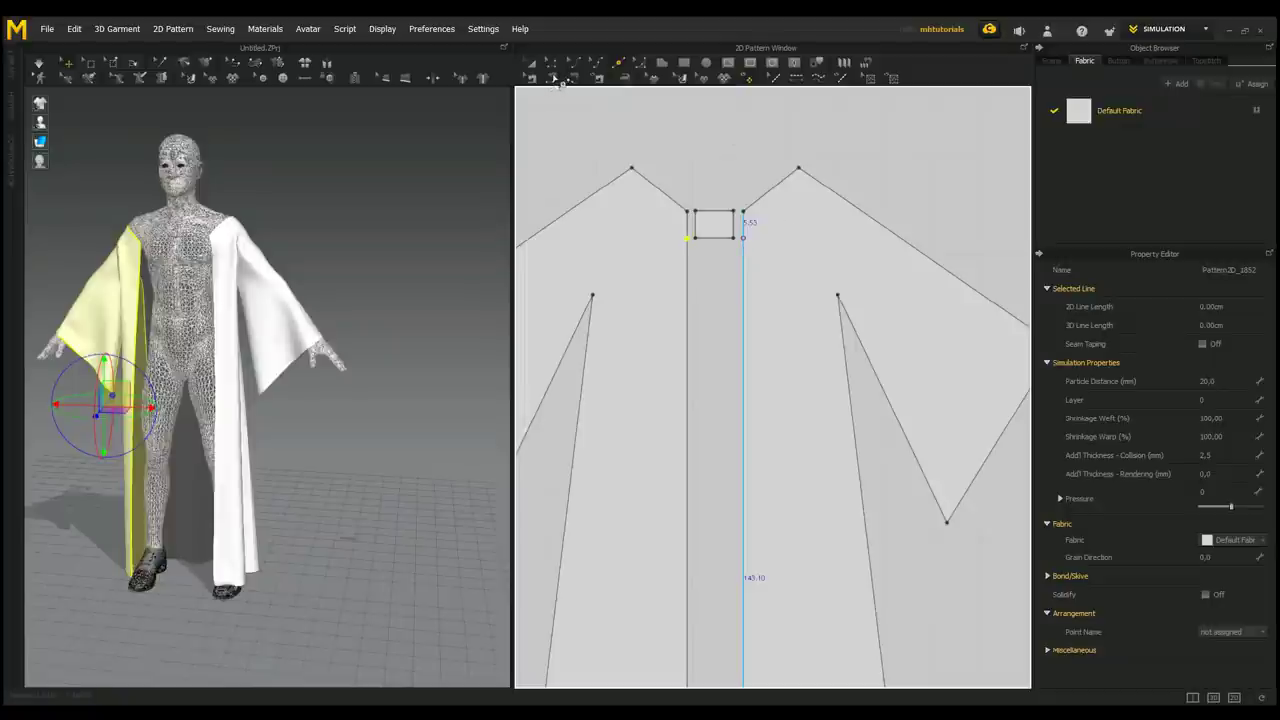
click(555, 80)
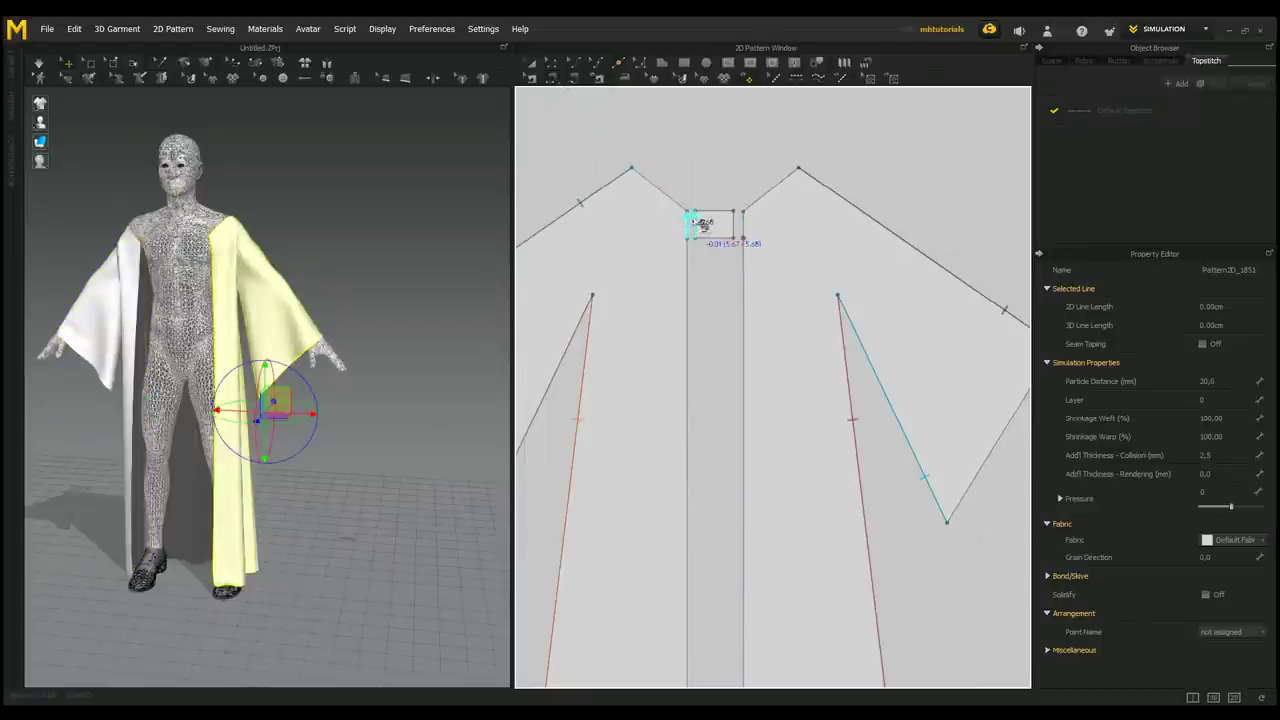
click(746, 228)
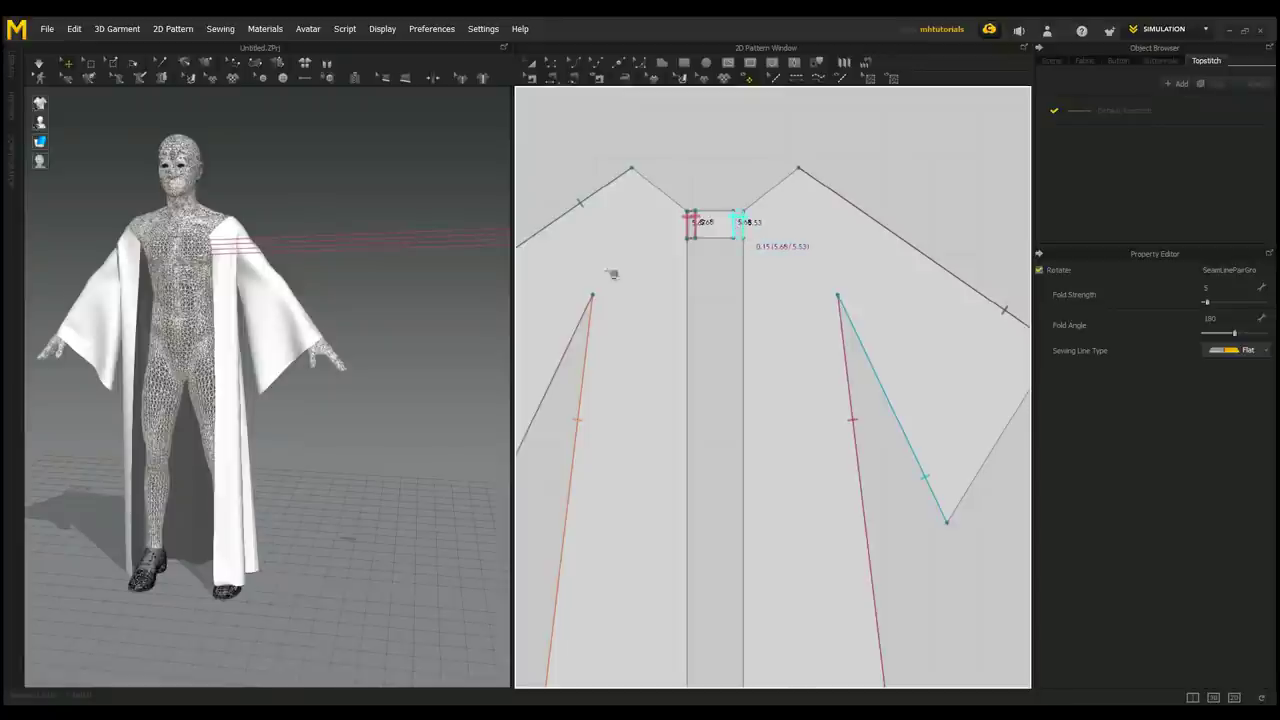
scroll(382, 349, down, 2)
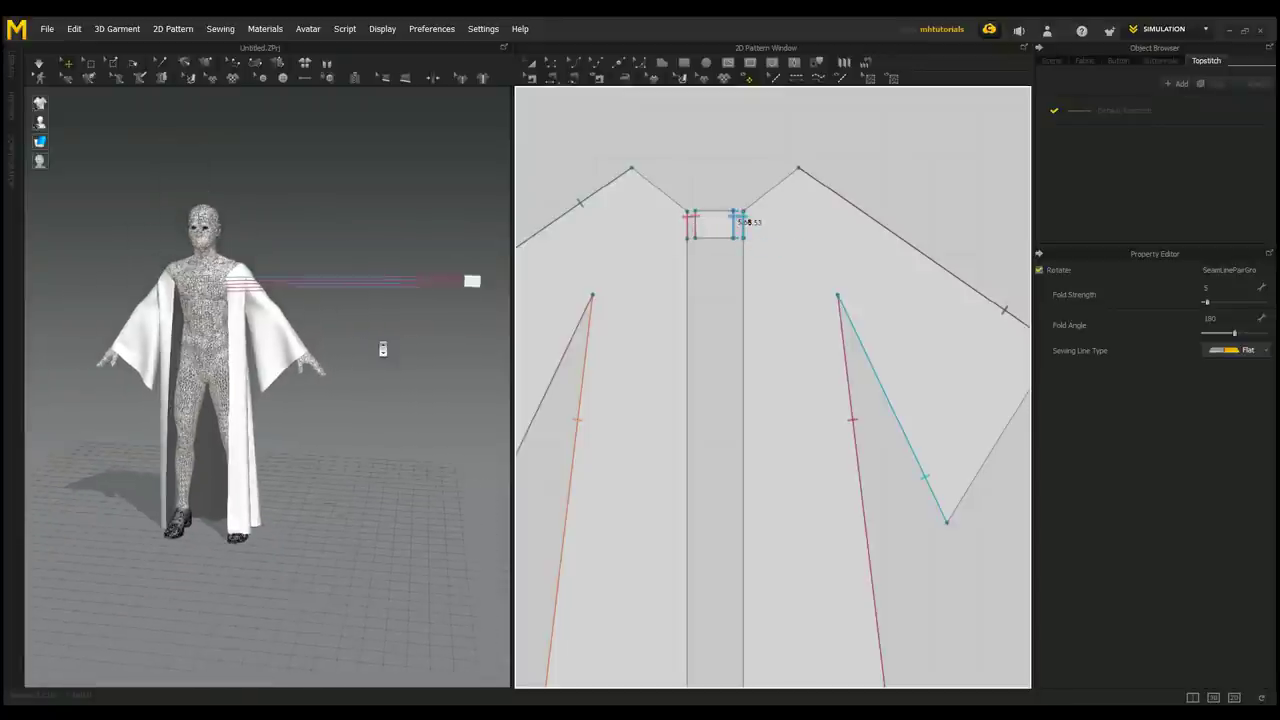
- Move the small strap rectangle in the 3D window to sit in front of the avatar's chest between the front halves
scroll(378, 354, down, 2)
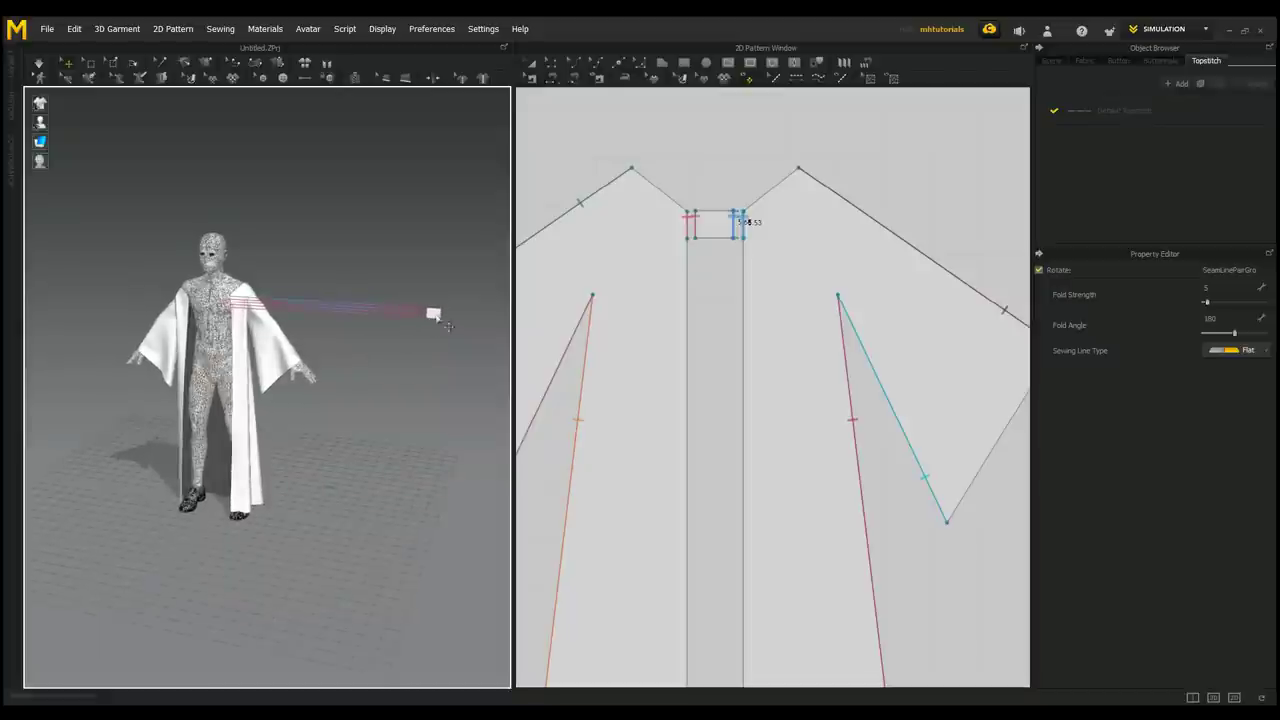
click(439, 317)
drag(466, 317, 248, 290)
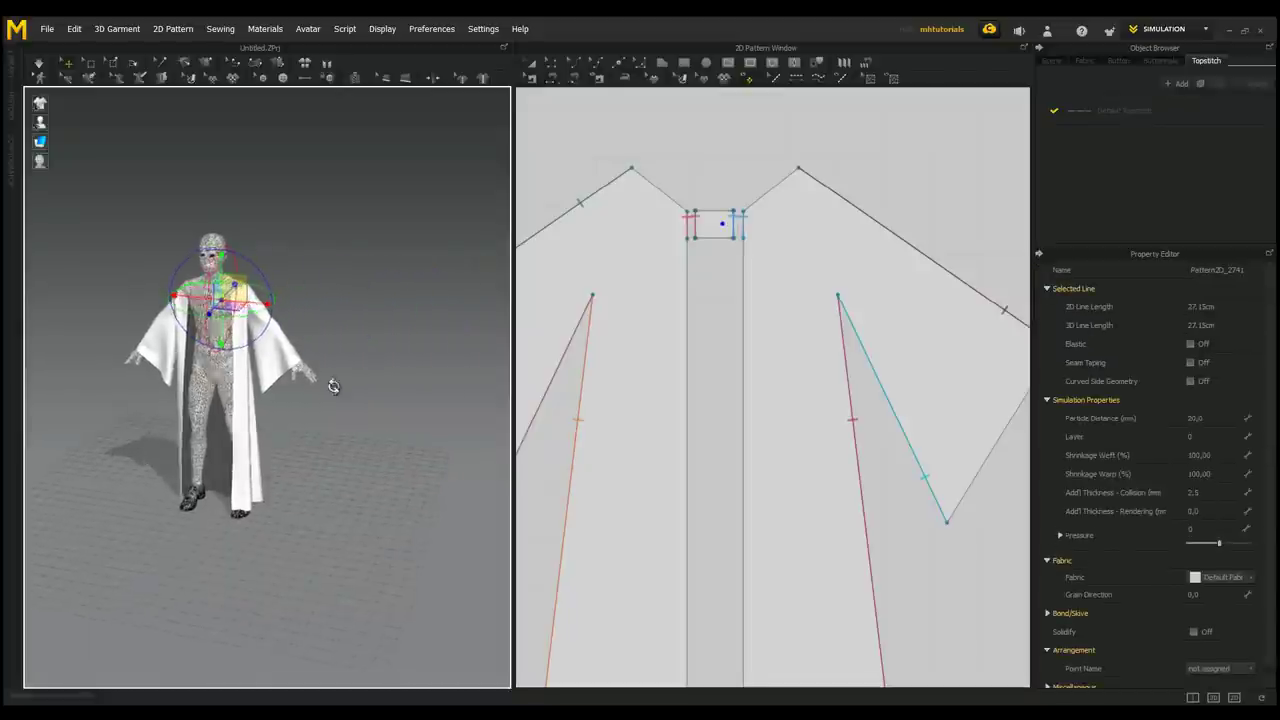
right_drag(334, 387, 371, 423)
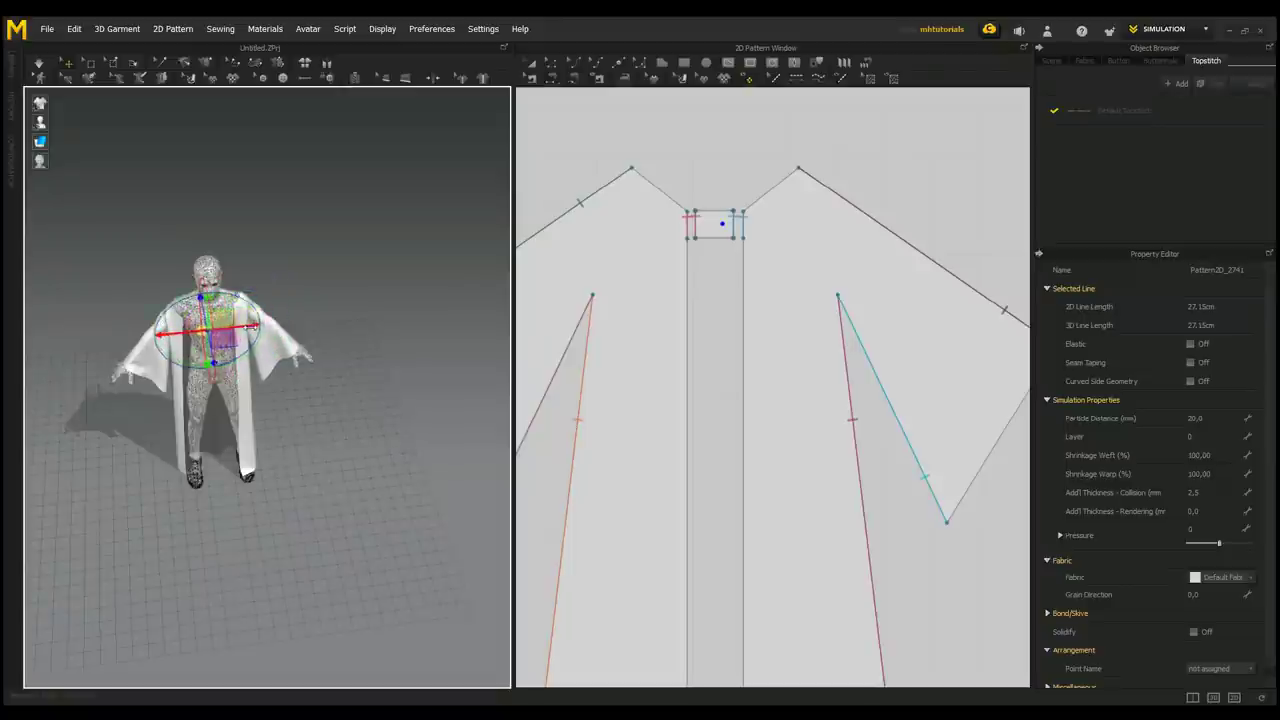
right_drag(310, 445, 281, 413)
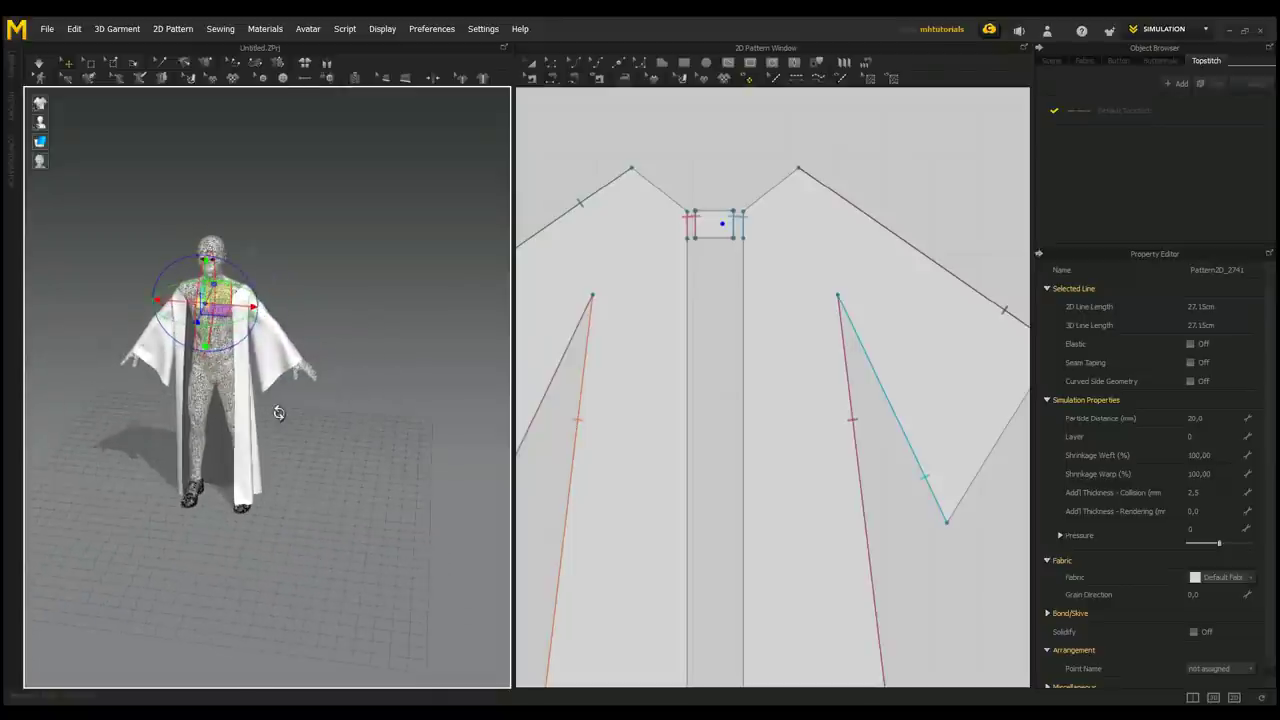
- Run the simulation to sew on the chest strap and tug both front halves at the shoulders to settle the robe on the avatar
click(38, 64)
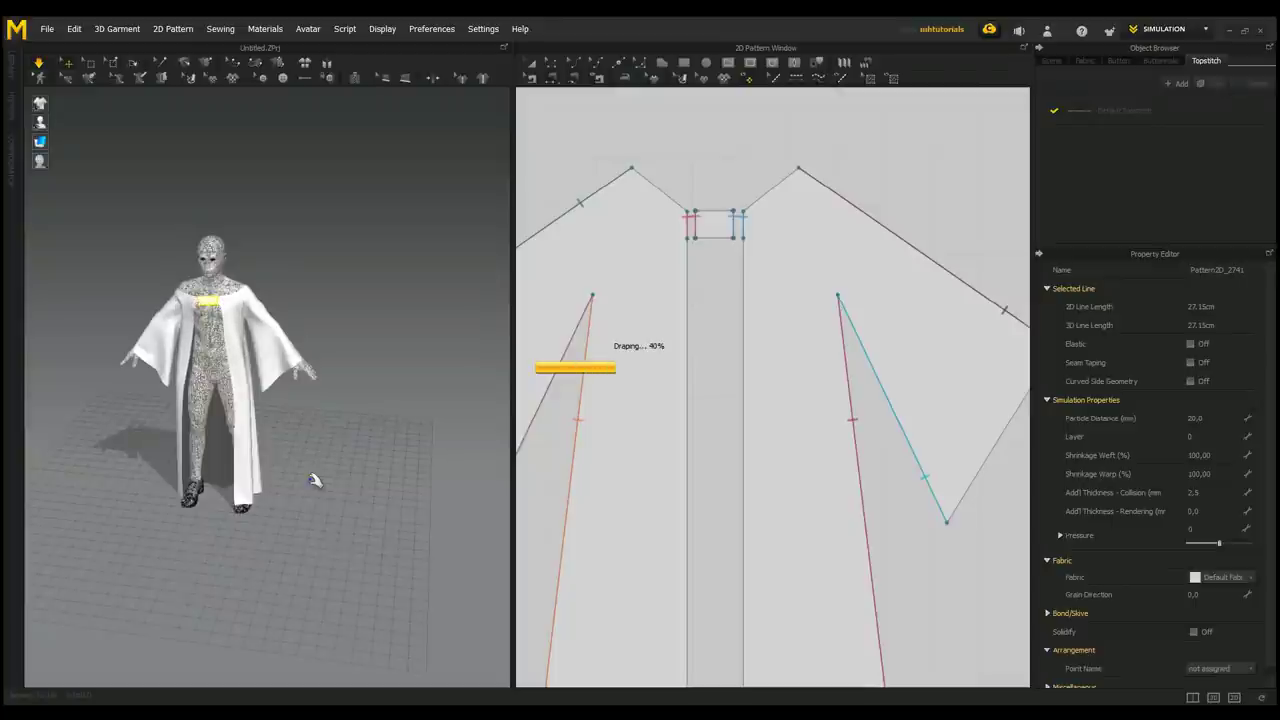
right_drag(228, 527, 302, 460)
scroll(300, 500, up, 1)
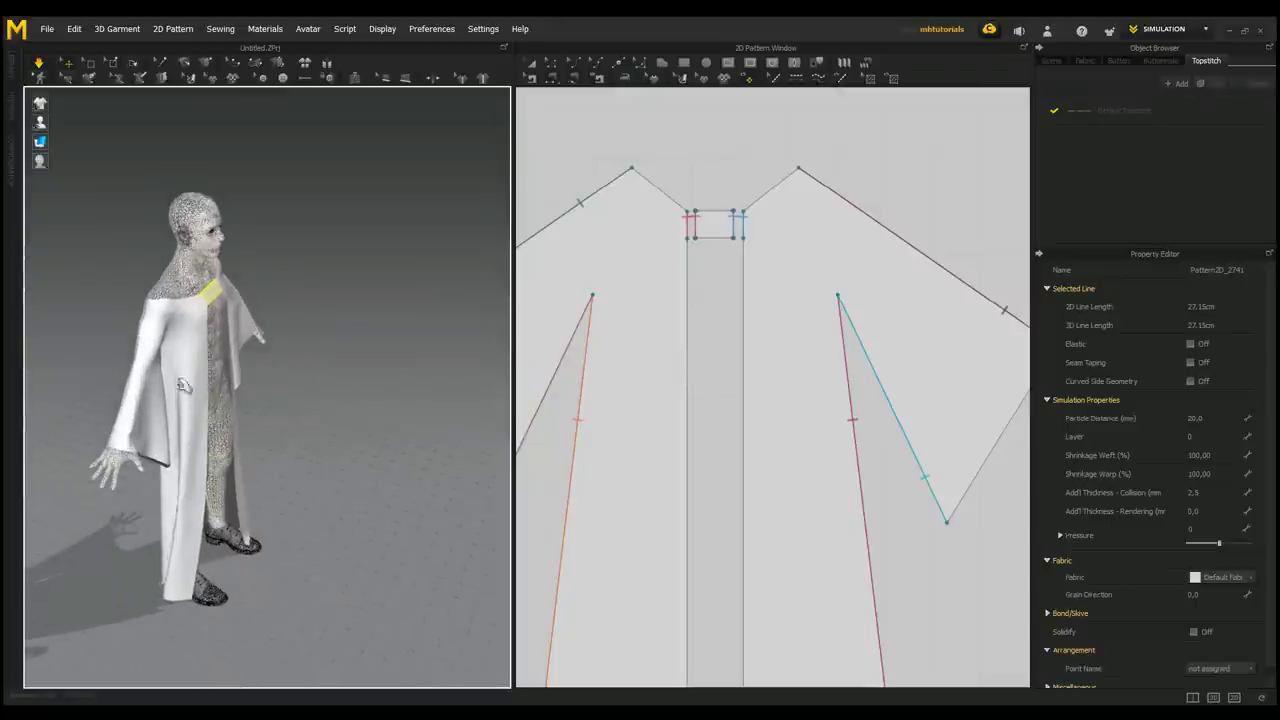
click(210, 350)
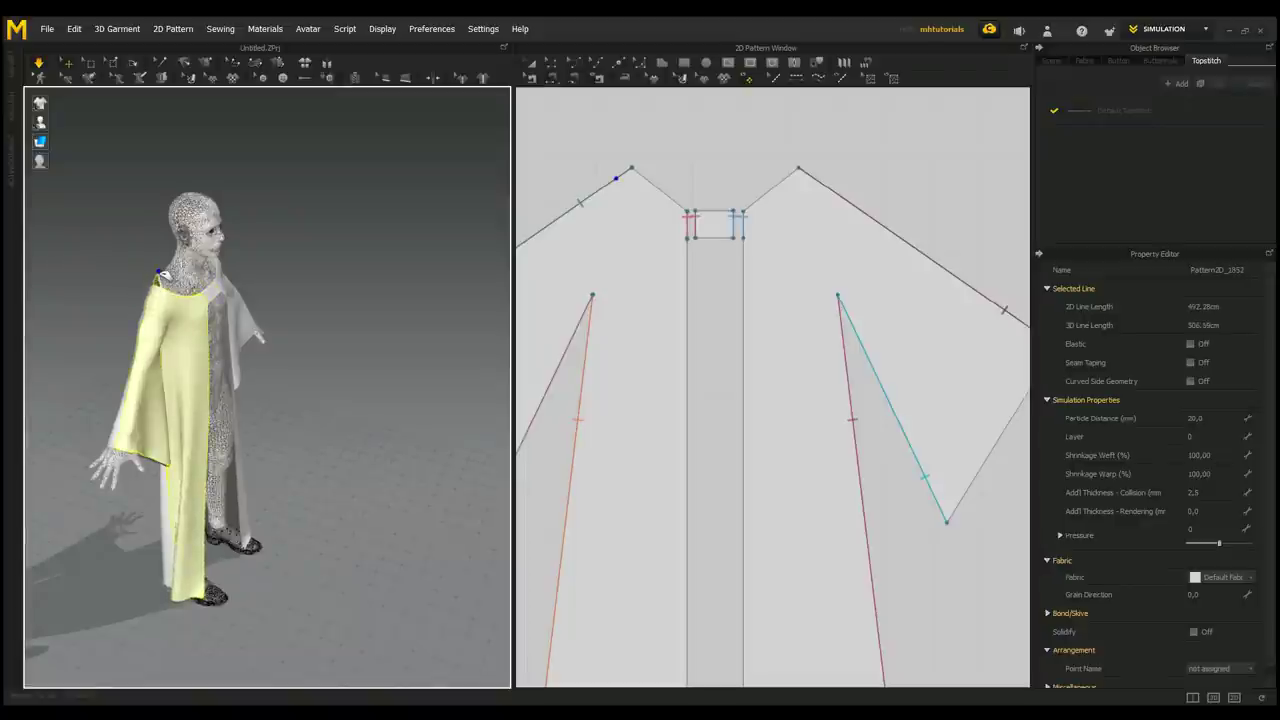
right_drag(351, 449, 151, 477)
click(222, 370)
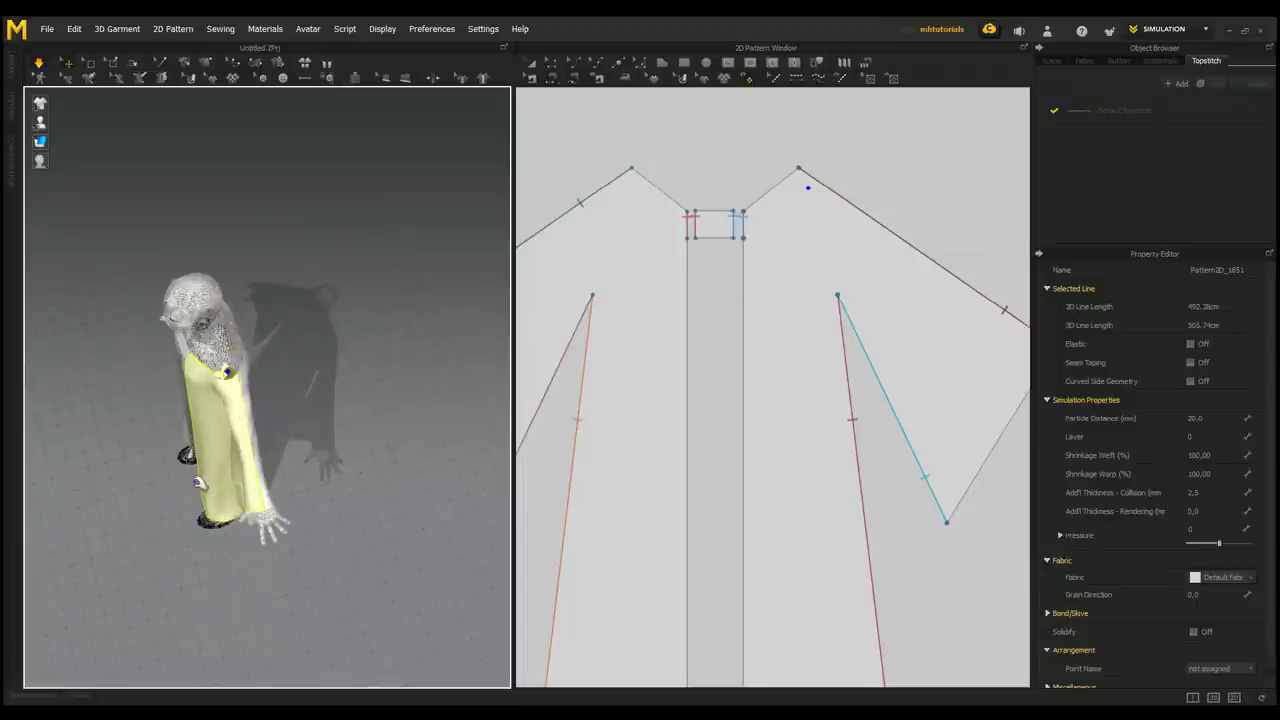
right_drag(187, 500, 297, 434)
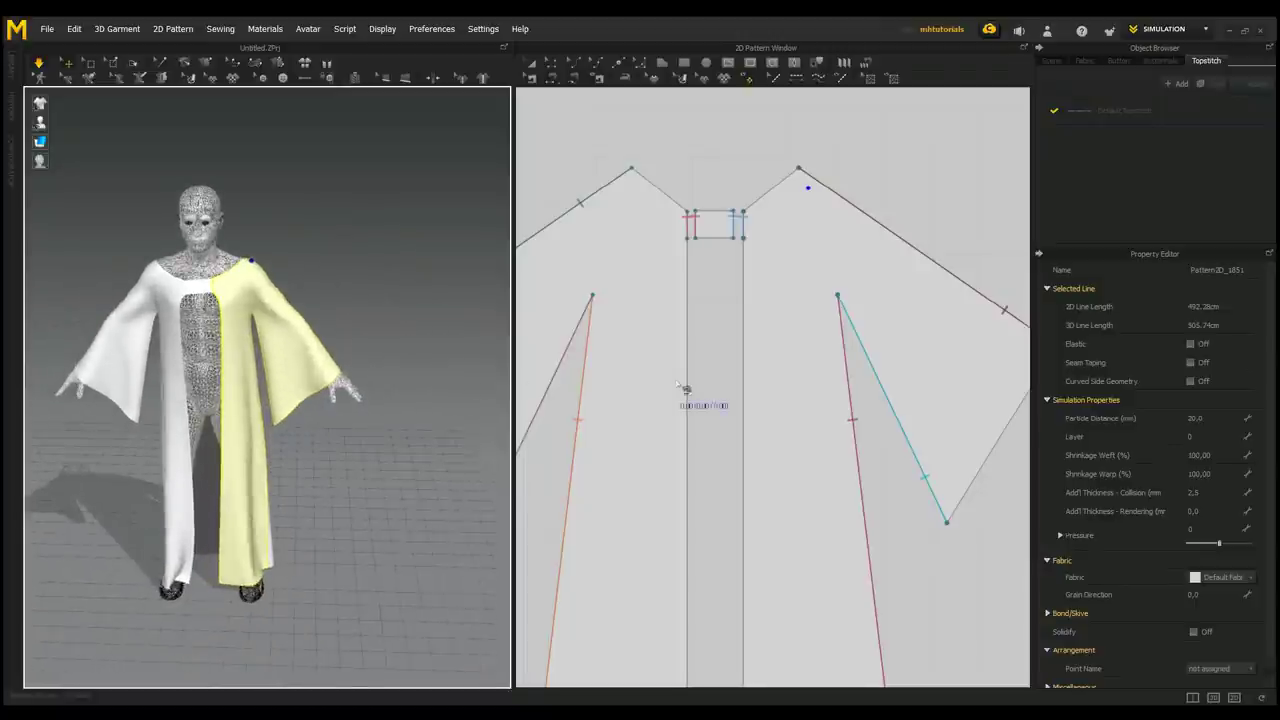
- Move the neck-shoulder point of each front half inward, about 4.1 cm on one half and 5.5 cm on the other, to narrow the neck opening
scroll(686, 394, down, 5)
right_drag(684, 395, 784, 376)
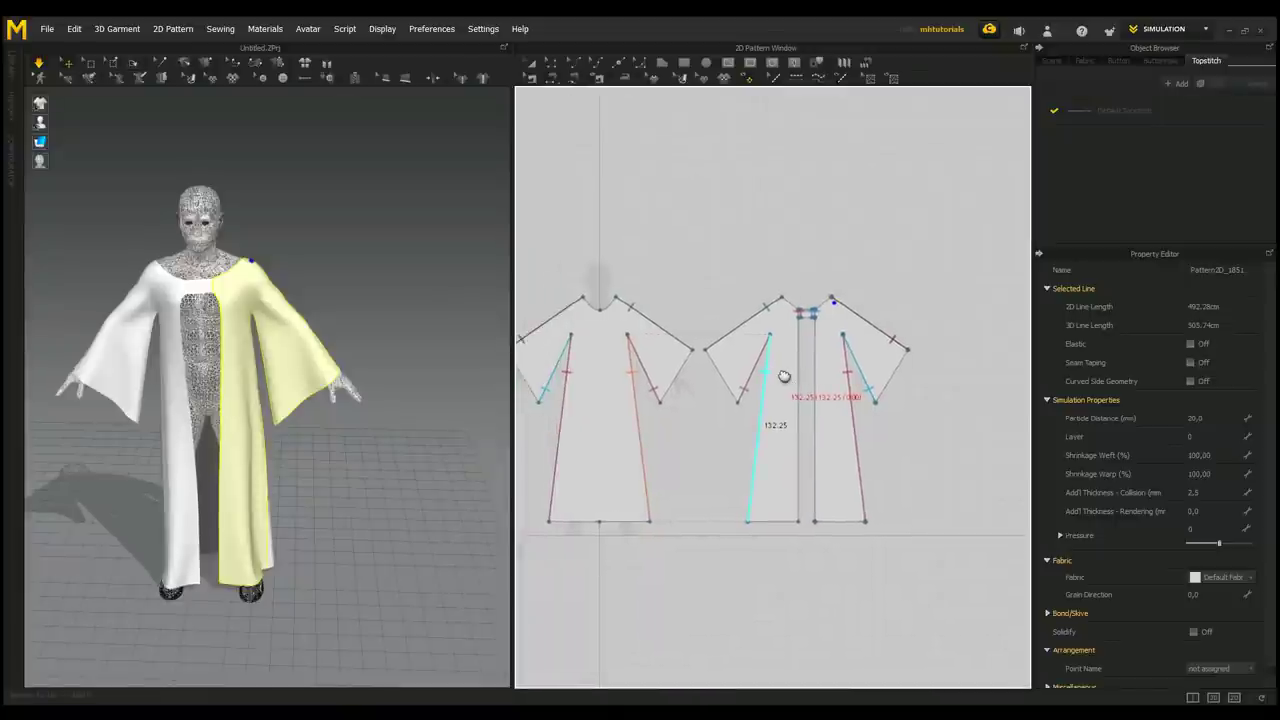
click(553, 65)
scroll(698, 456, up, 4)
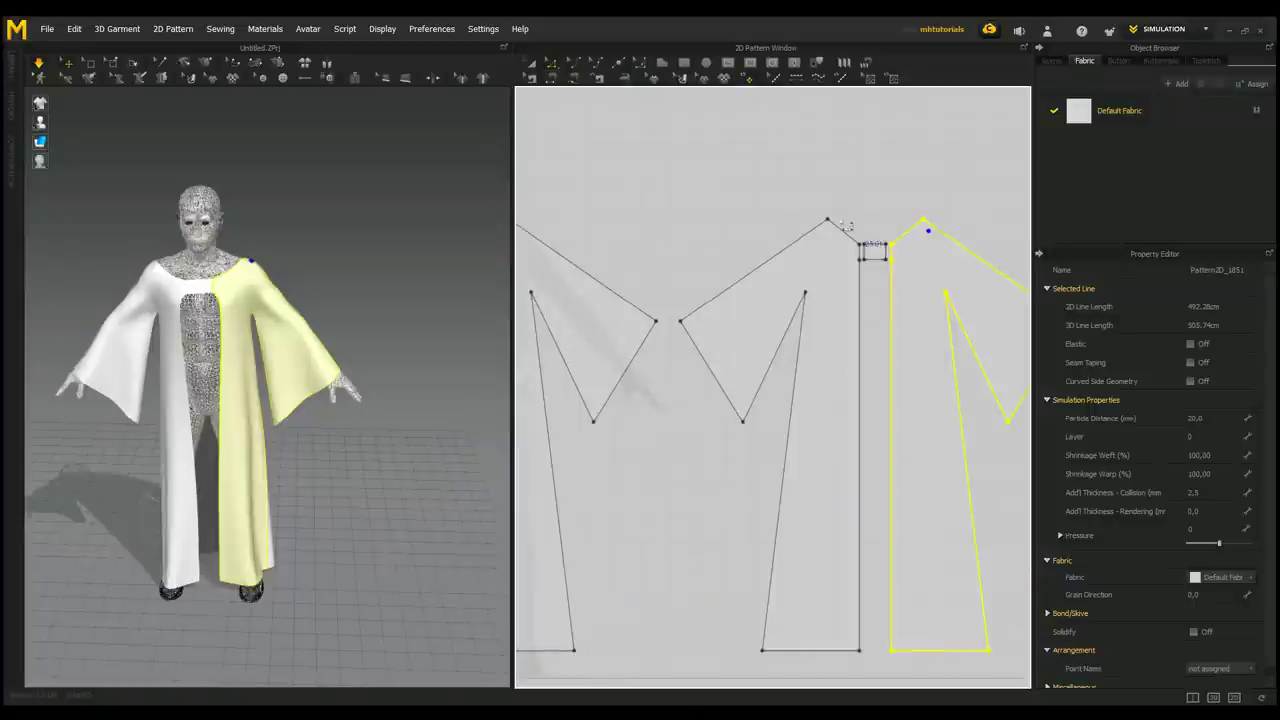
click(828, 221)
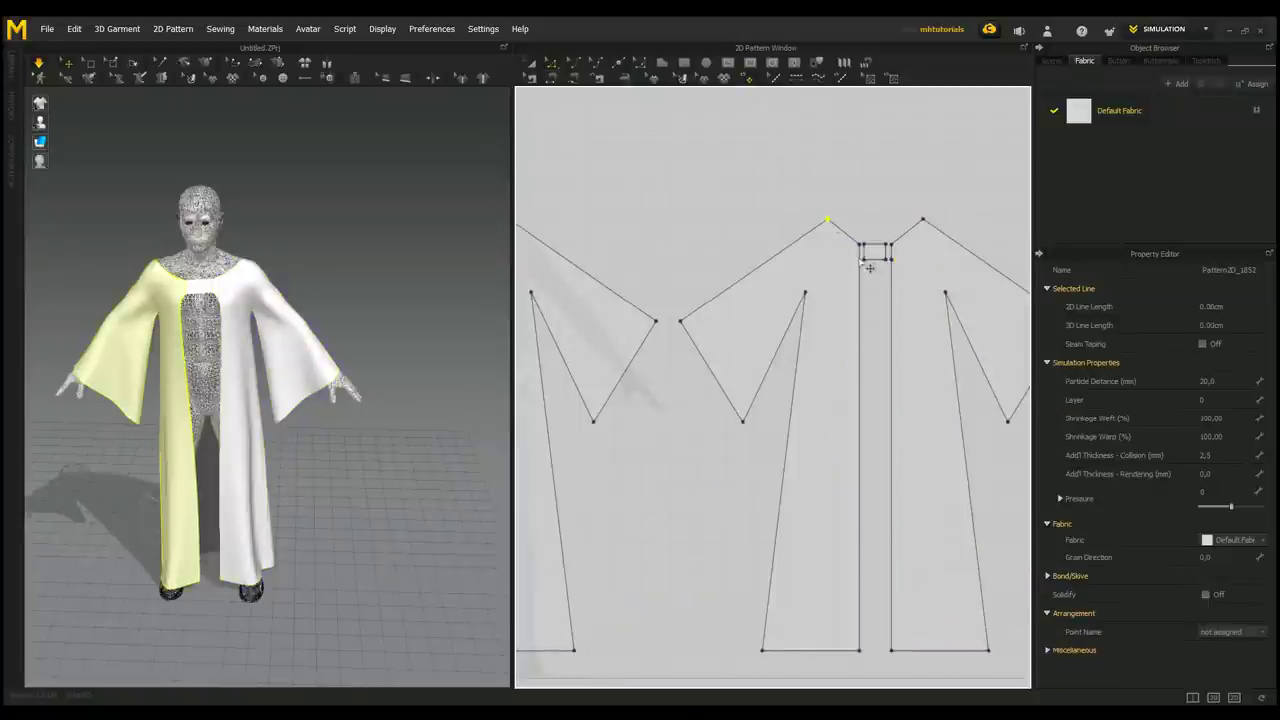
drag(838, 227, 845, 225)
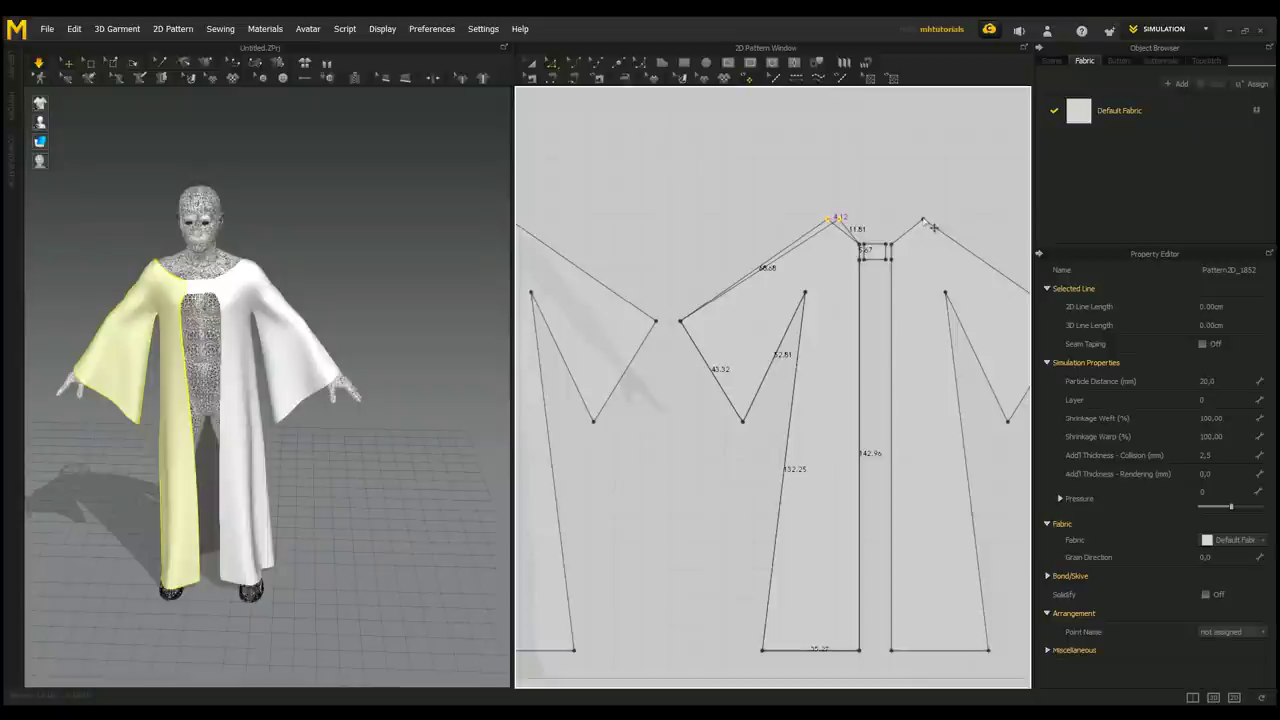
click(931, 231)
drag(929, 220, 917, 219)
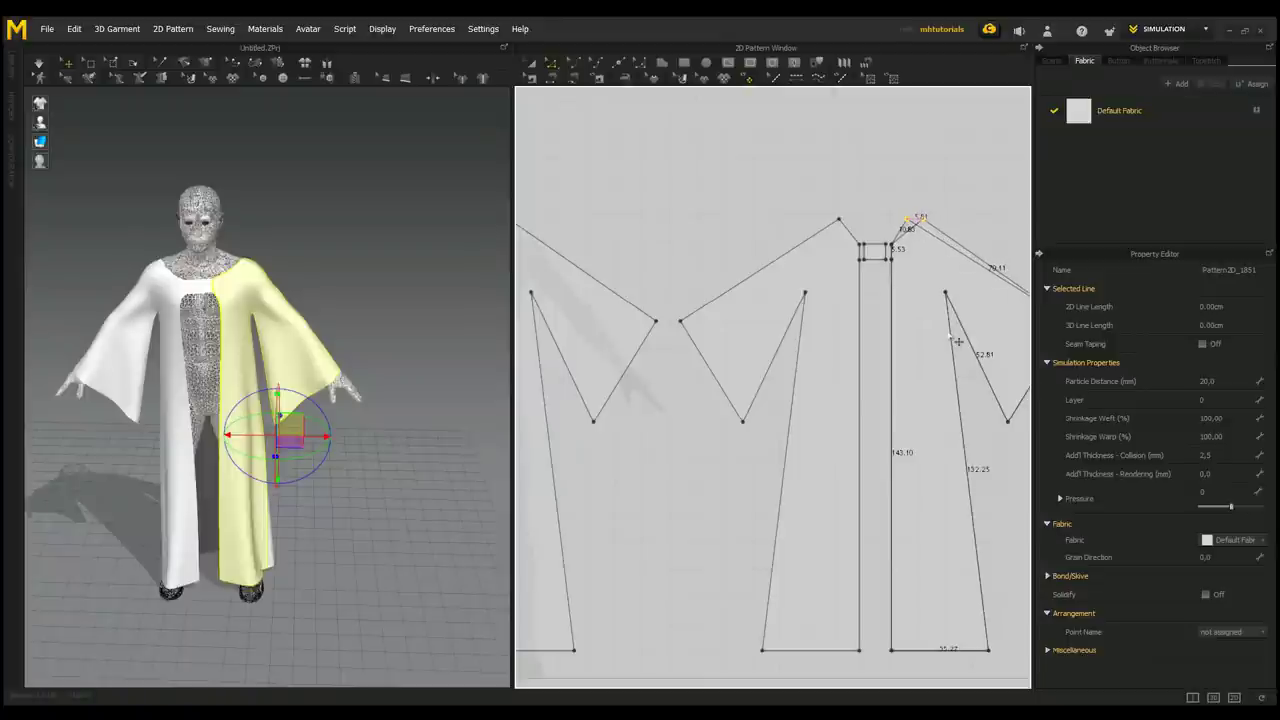
- Move both neck-shoulder points of the back piece inward, one of them by about 2.5 cm, to narrow the back neckline
scroll(707, 421, down, 1)
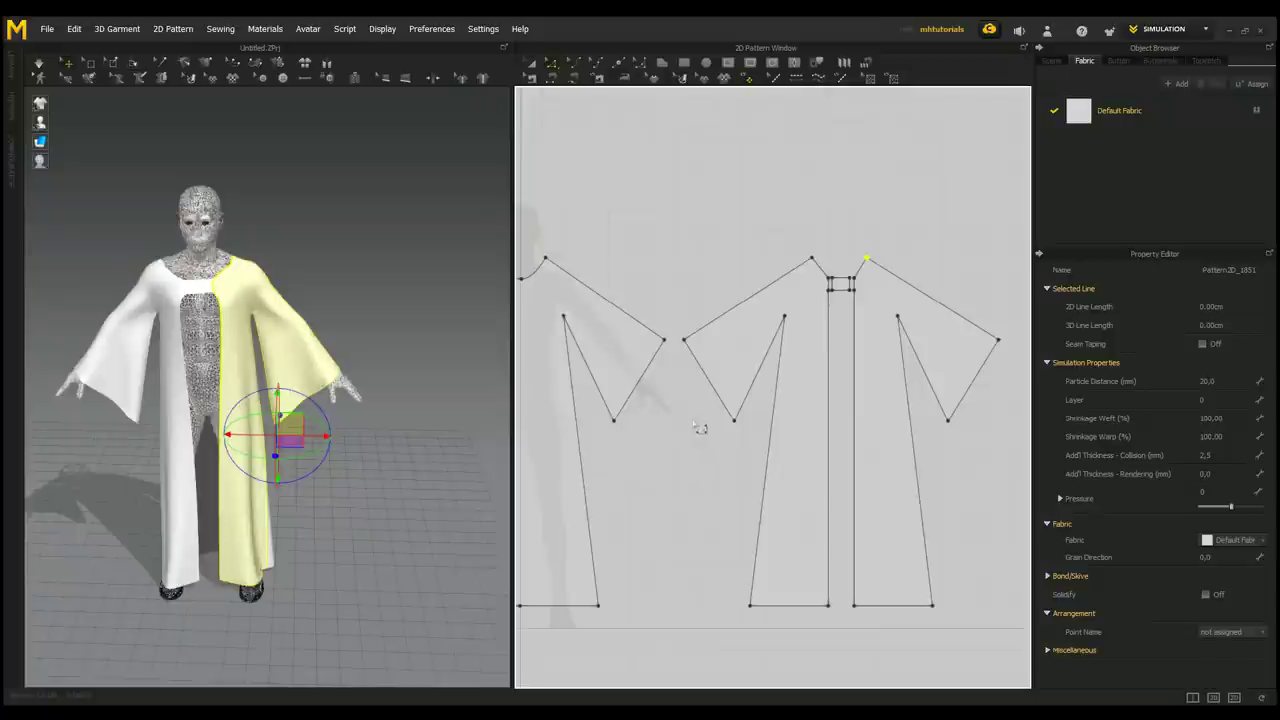
right_drag(686, 429, 828, 444)
scroll(828, 444, up, 3)
right_drag(702, 372, 979, 567)
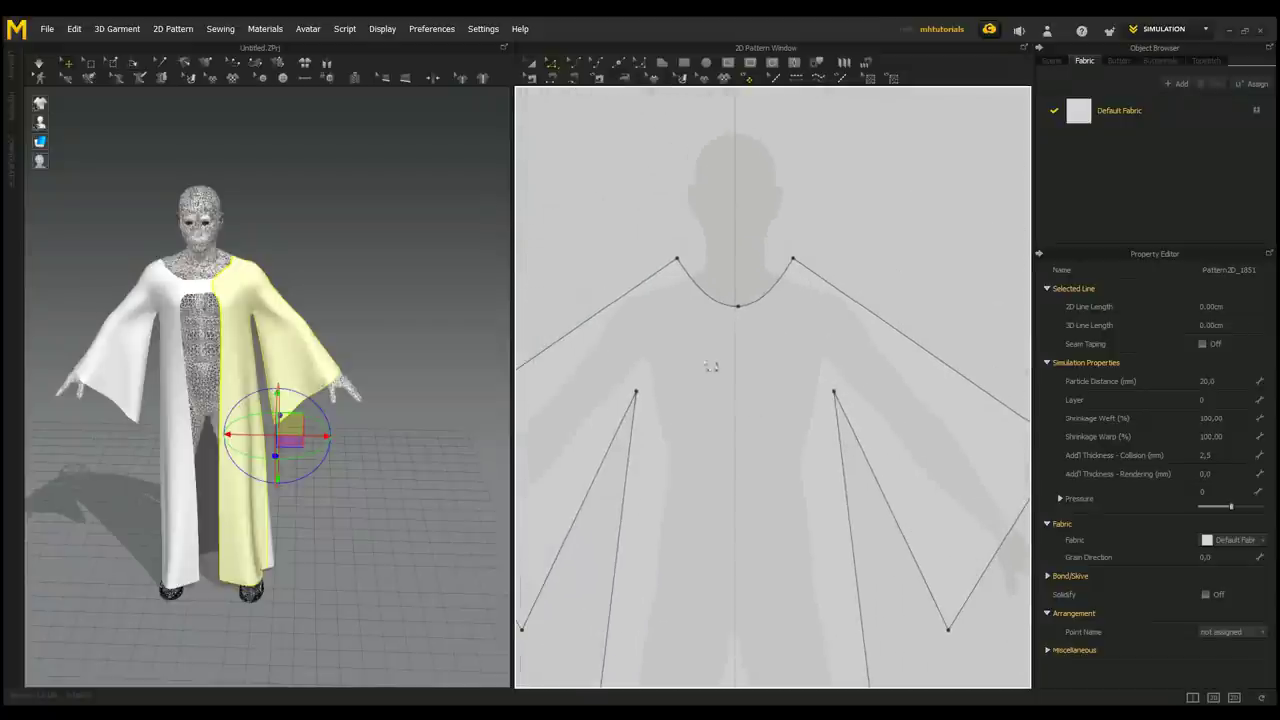
click(684, 272)
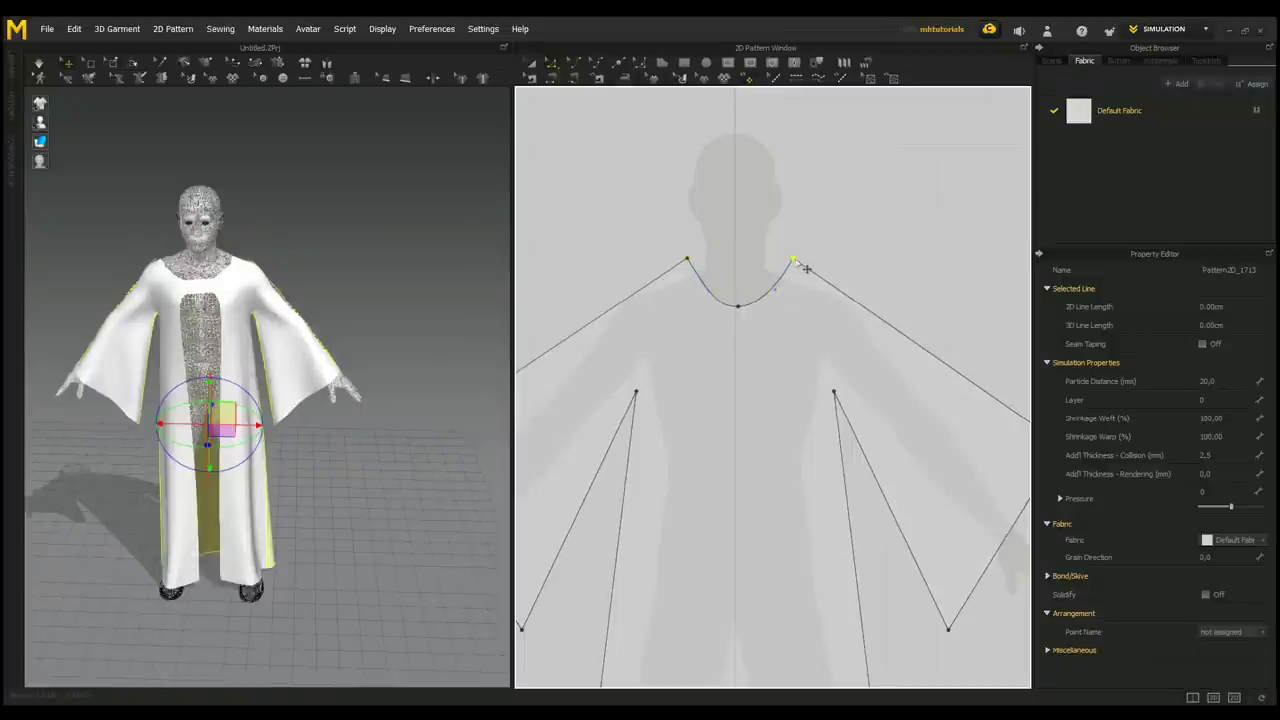
drag(802, 268, 790, 268)
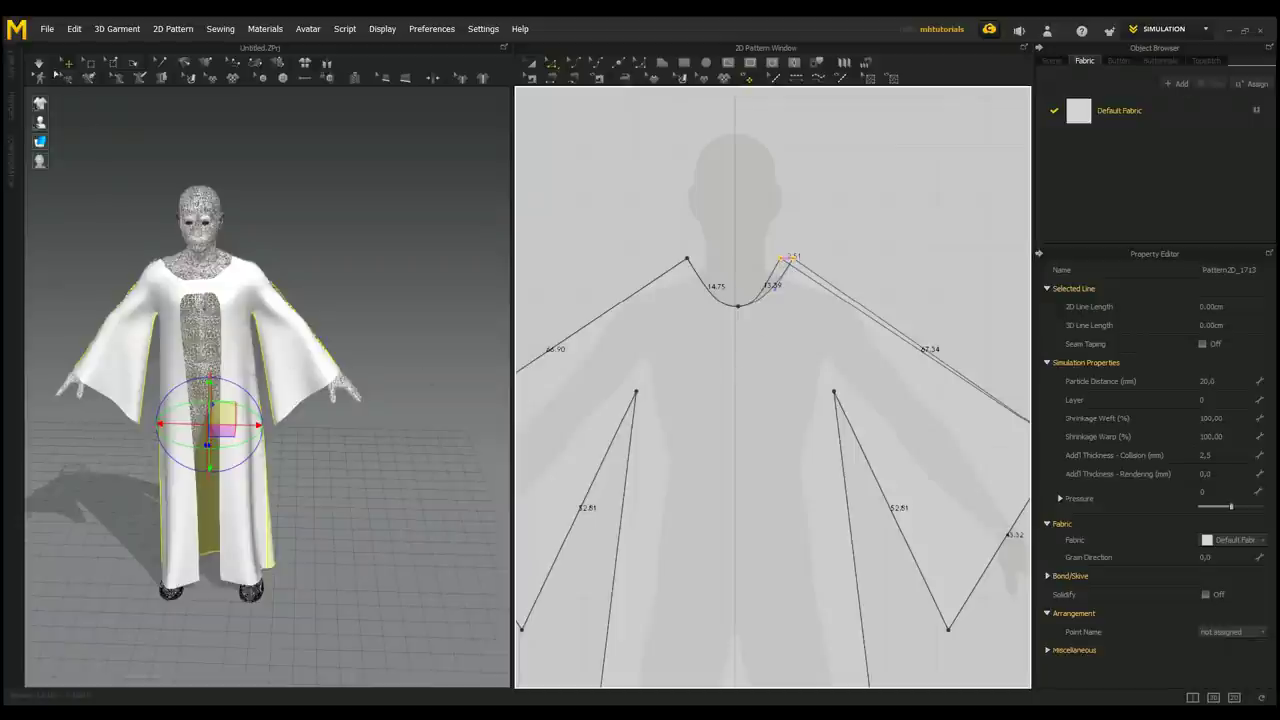
drag(787, 258, 780, 260)
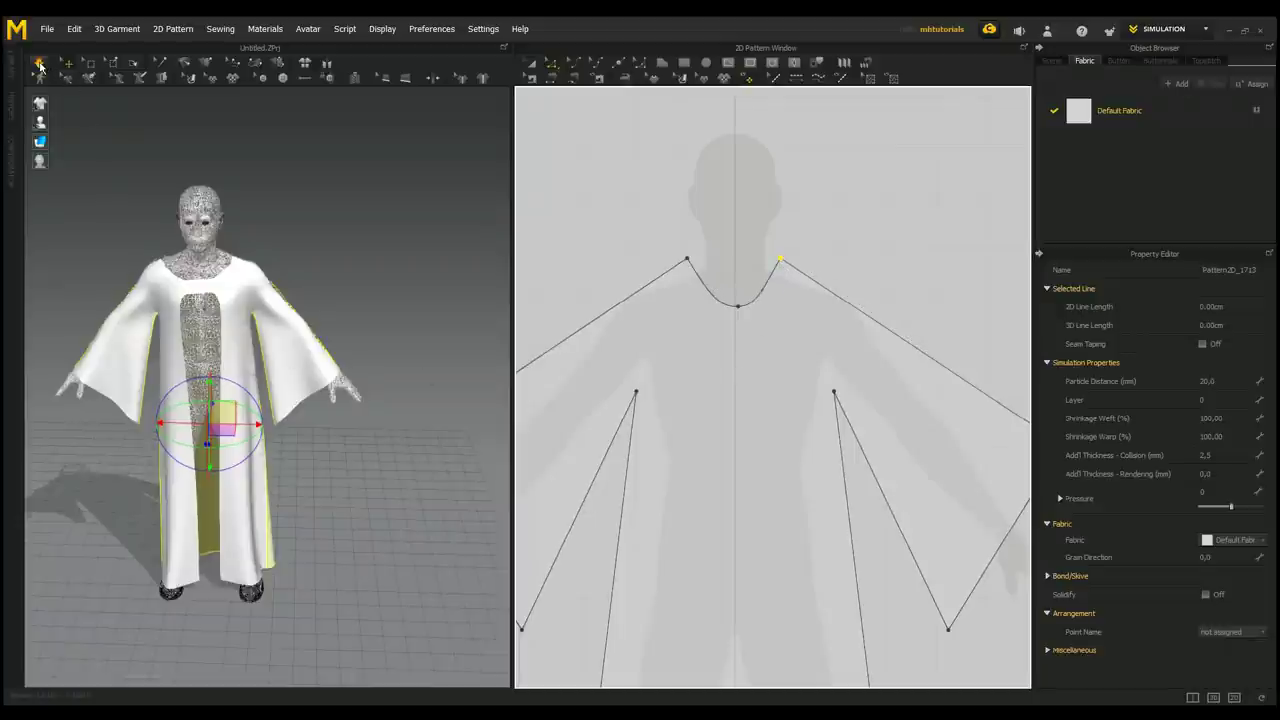
- Run the simulation to drape the robe again with the narrowed neckline
click(40, 64)
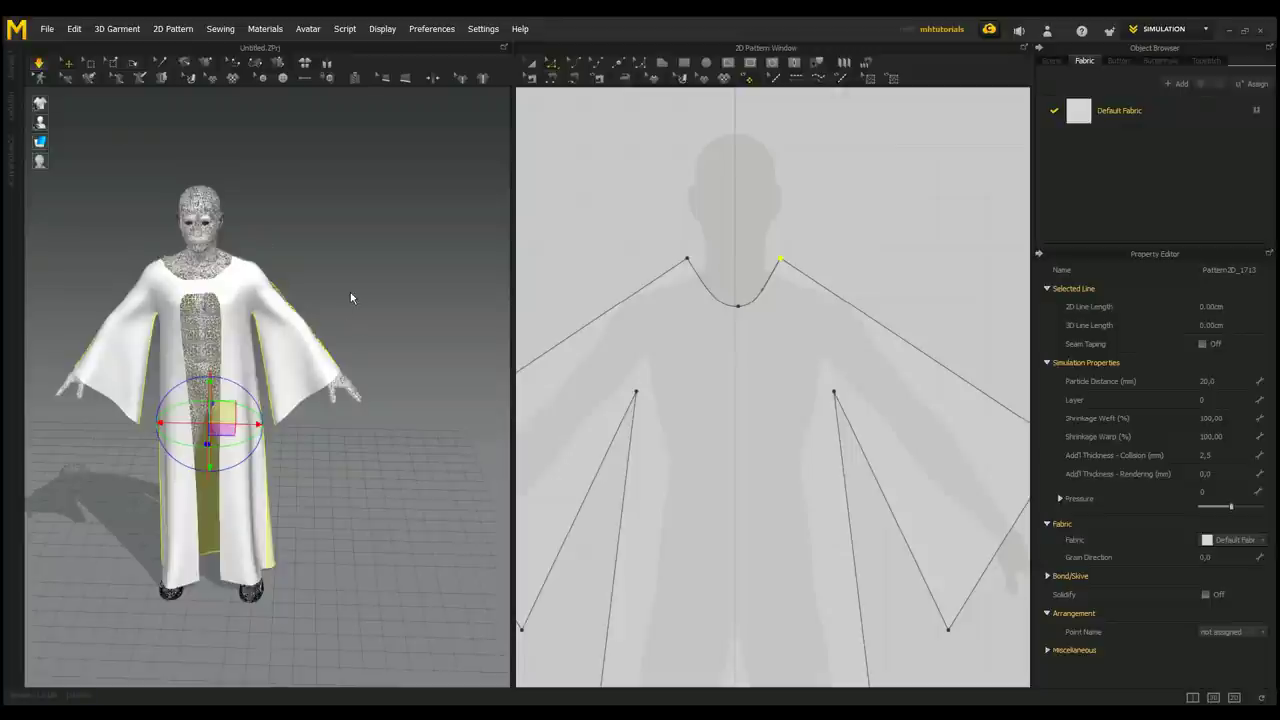
key(space)
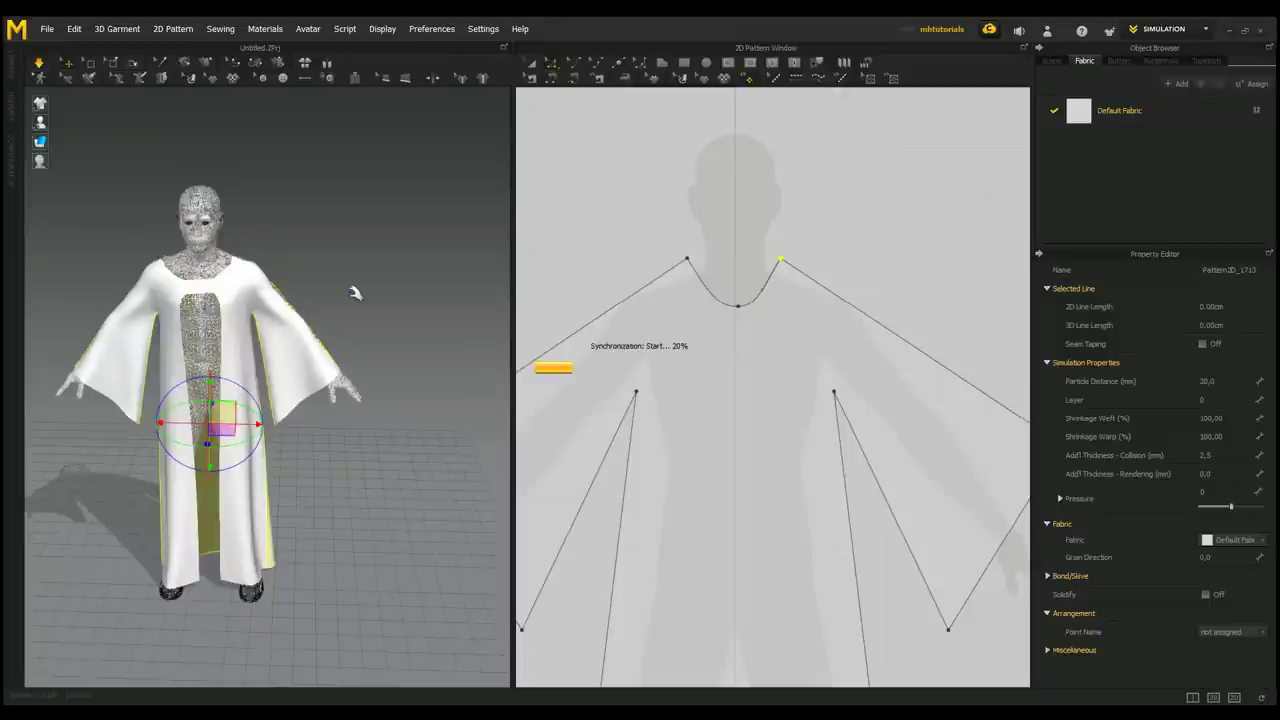
right_drag(350, 297, 396, 394)
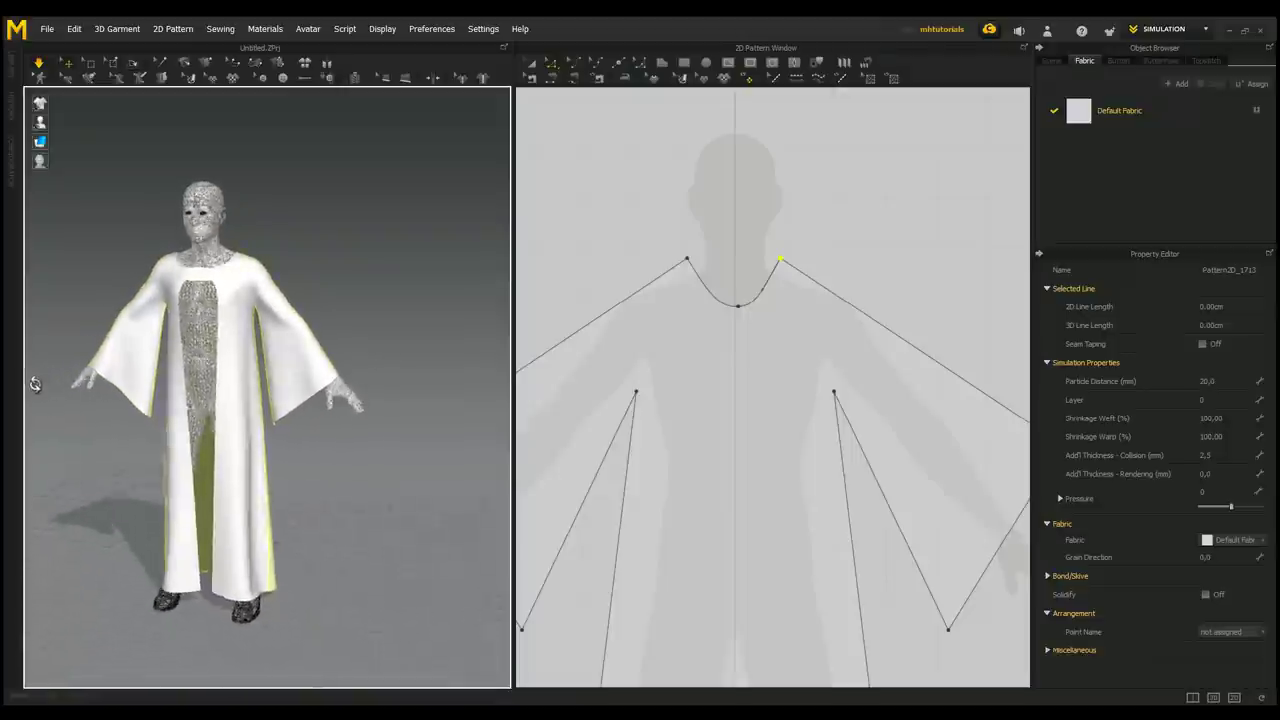
right_drag(35, 384, 328, 457)
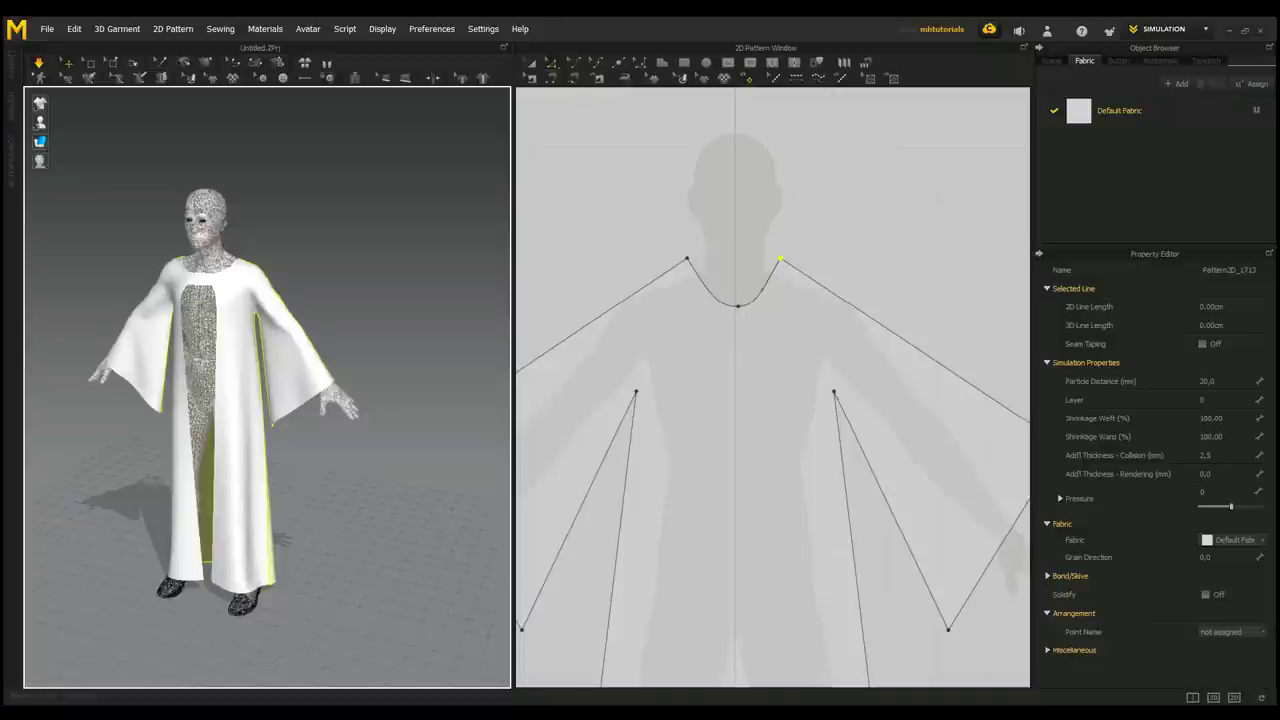
key(4)
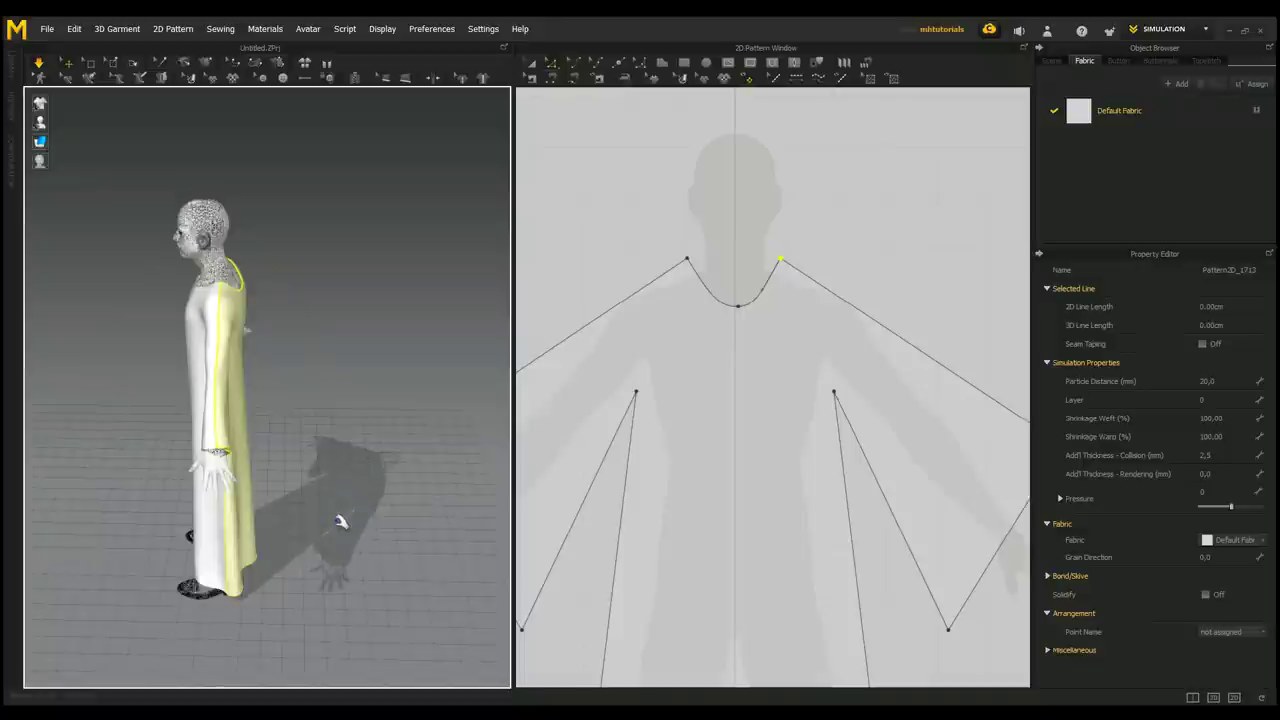
- Tug the draped back piece near the shoulder to settle it, and check the robe from the back and the front
scroll(344, 488, up, 1)
key(2)
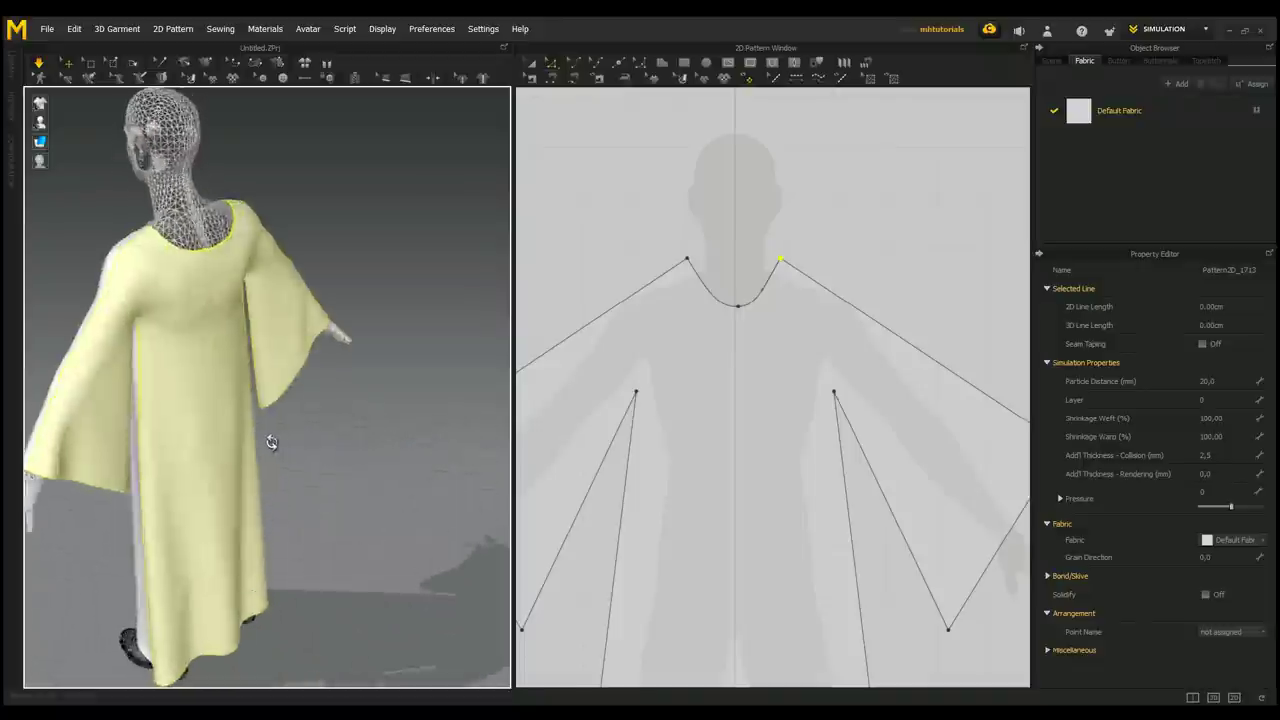
click(225, 220)
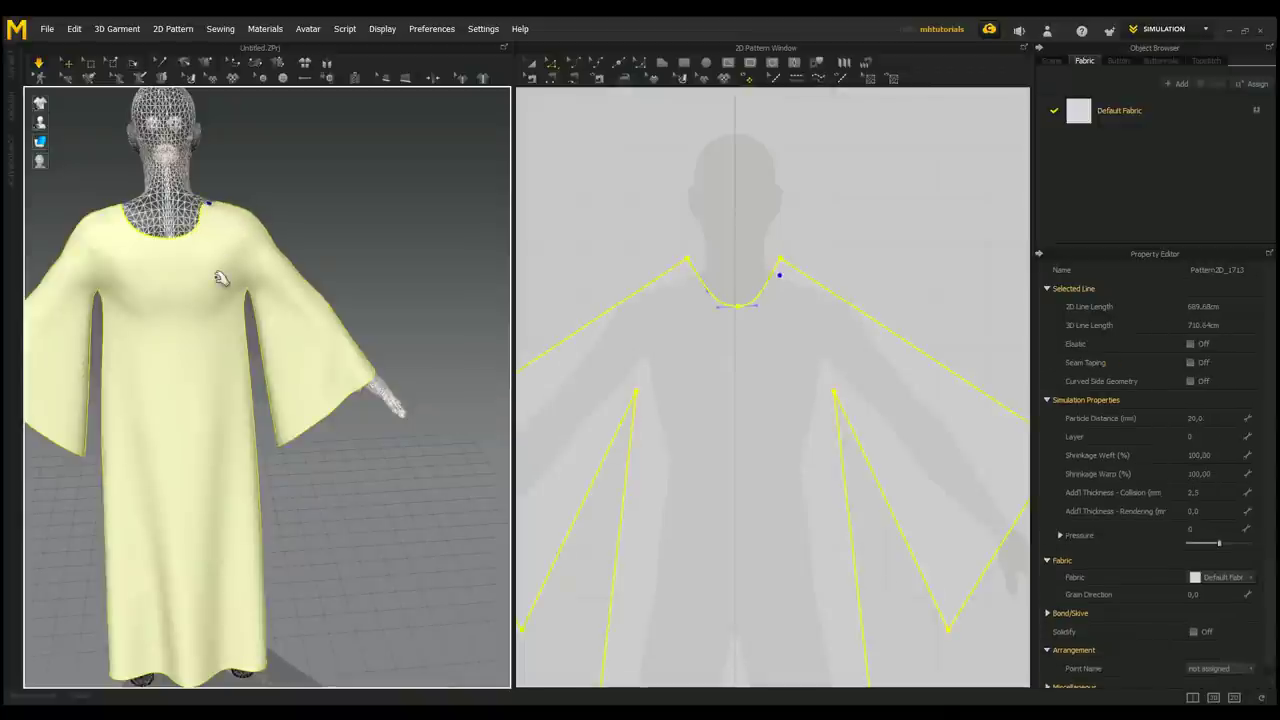
scroll(377, 468, down, 5)
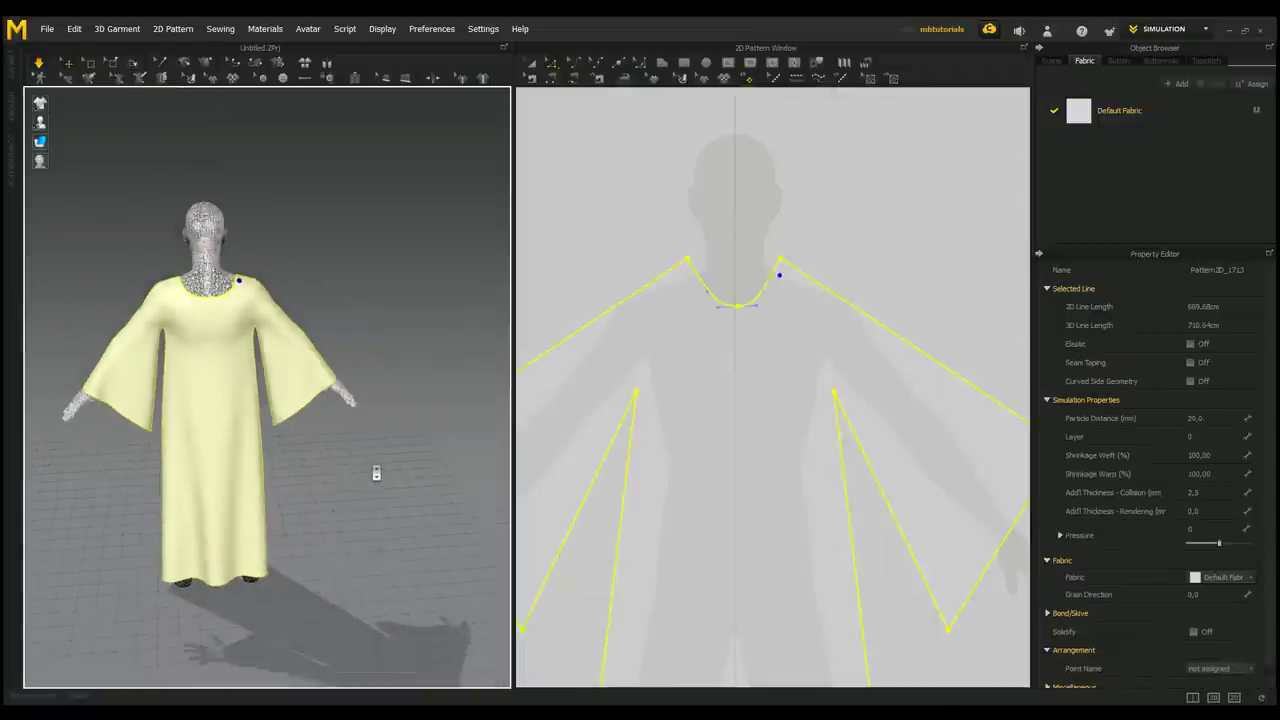
right_drag(374, 466, 400, 460)
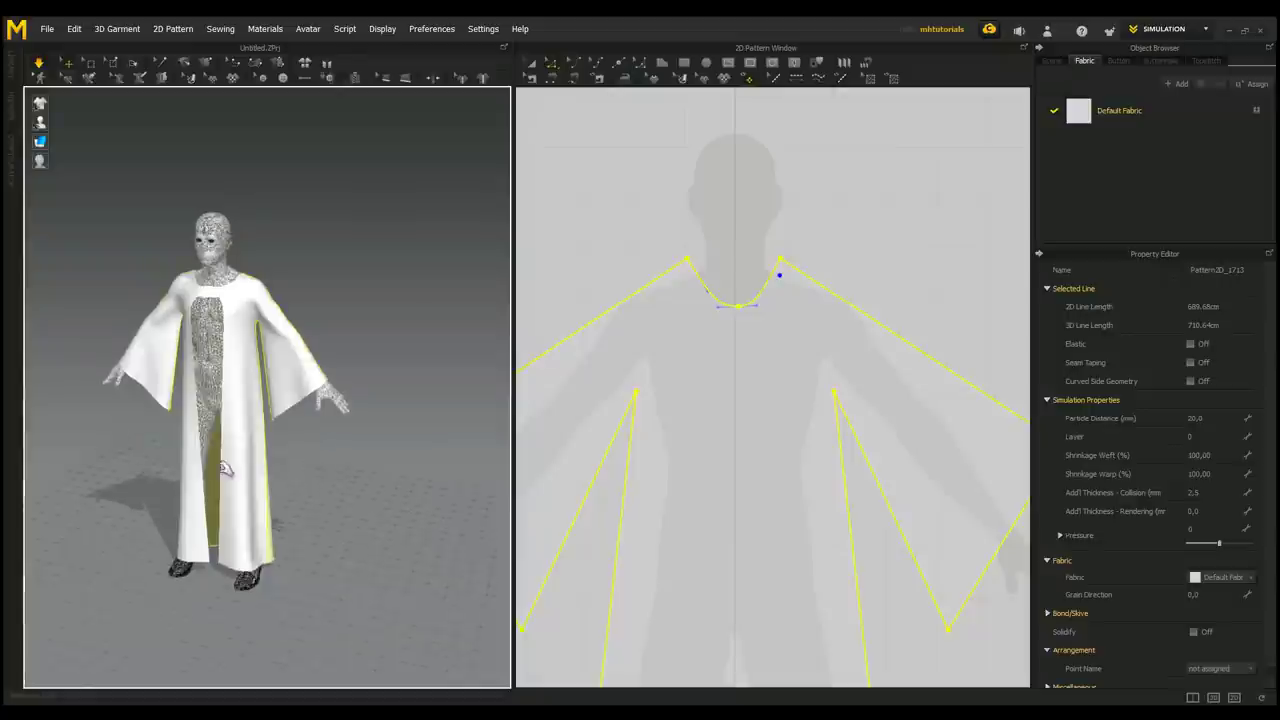
right_drag(225, 467, 360, 463)
- Draw a closed rectangular pattern piece about 26.3 cm wide and 33.4 cm tall above the back piece's neckline
scroll(823, 198, down, 5)
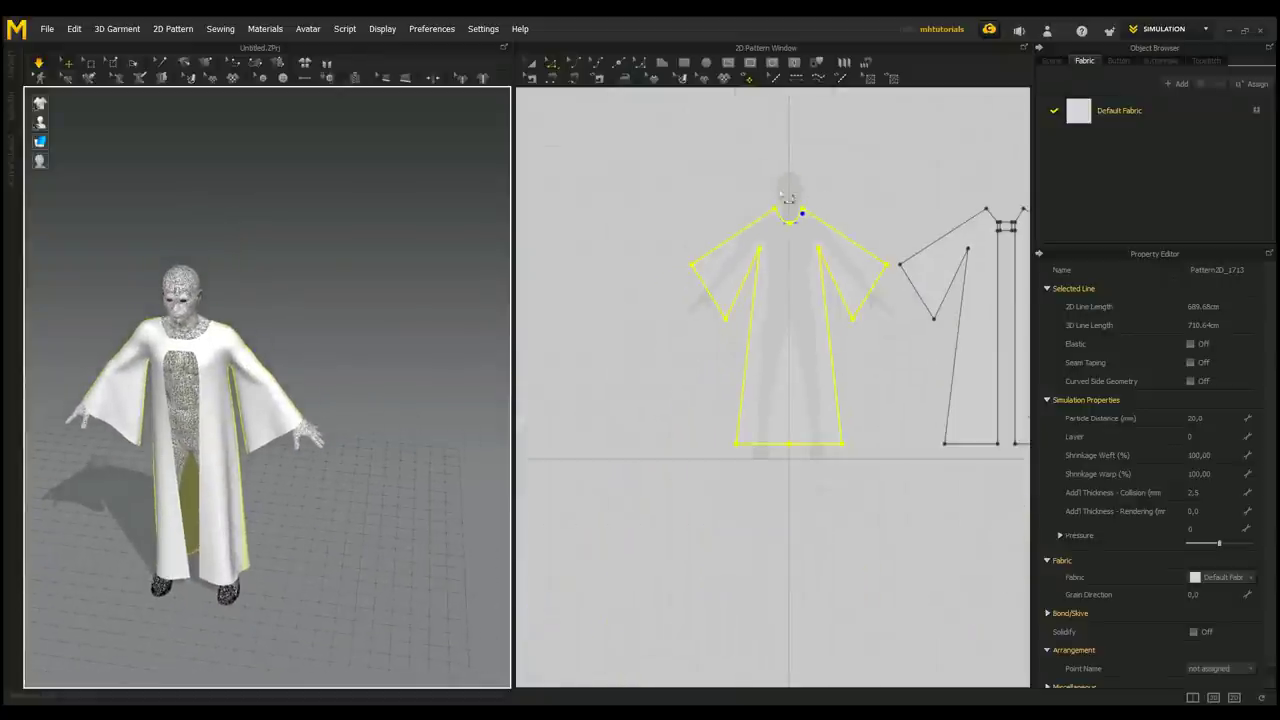
click(662, 64)
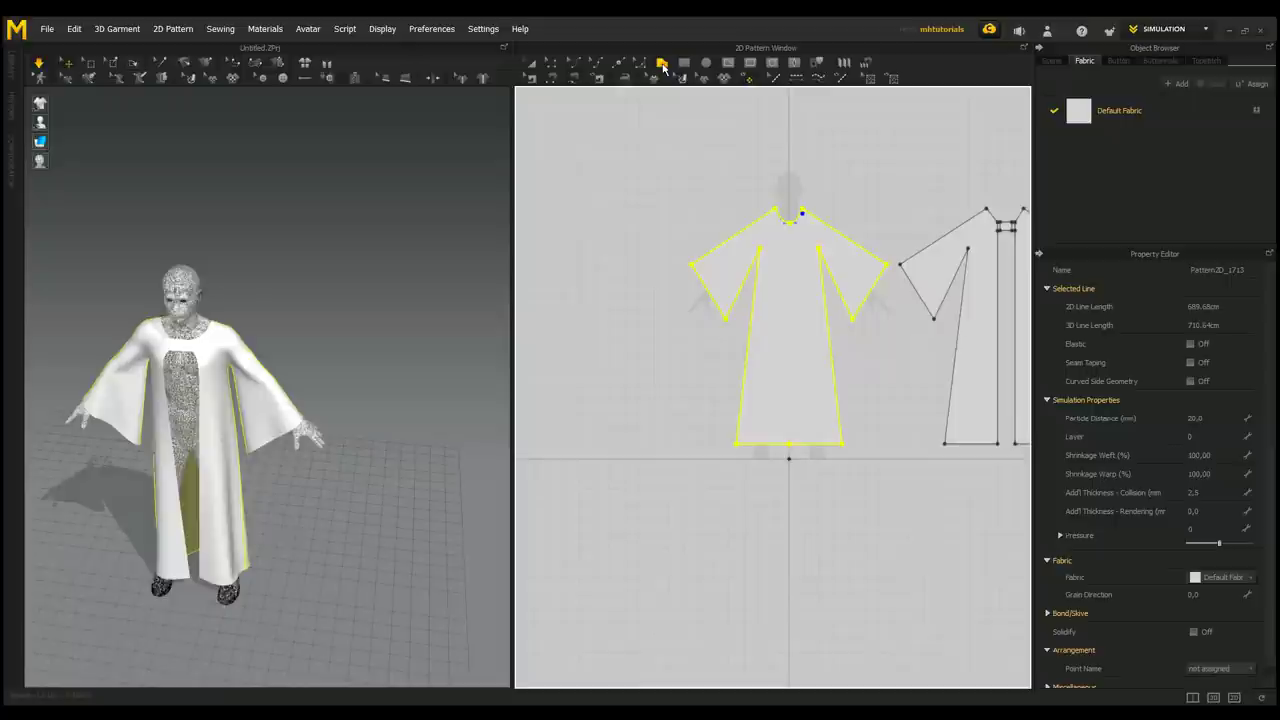
right_drag(680, 236, 600, 406)
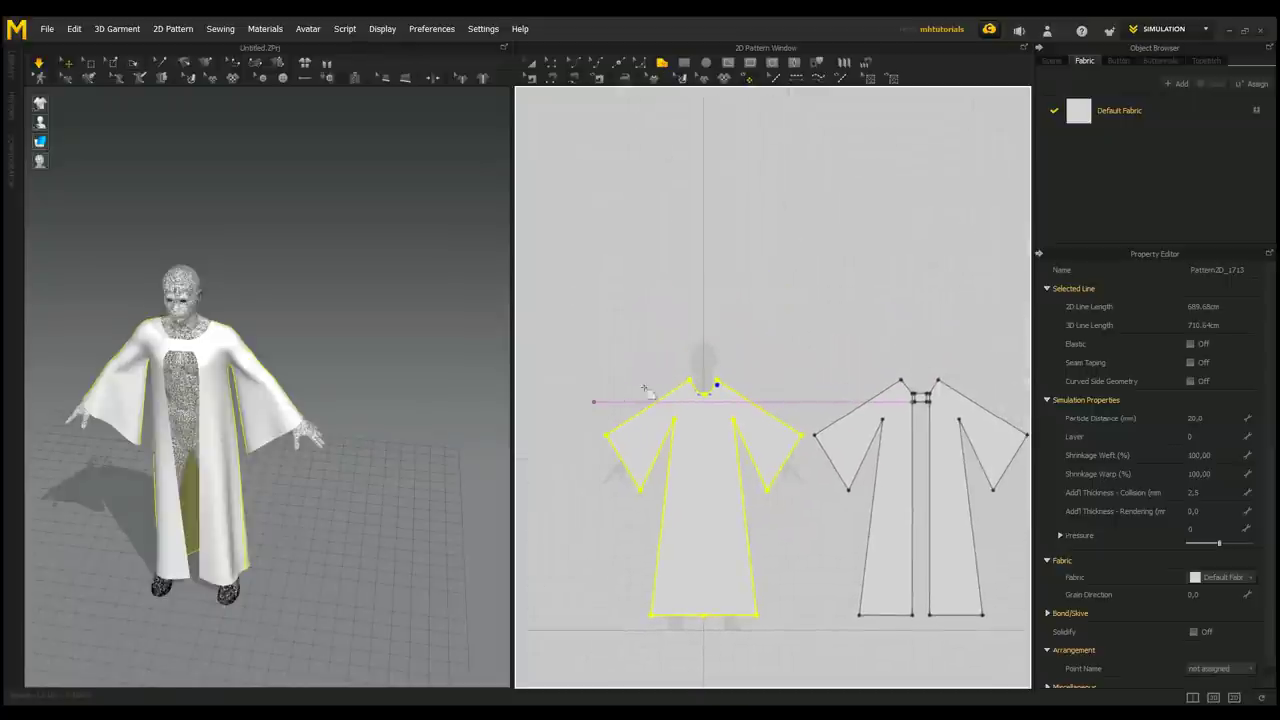
click(717, 303)
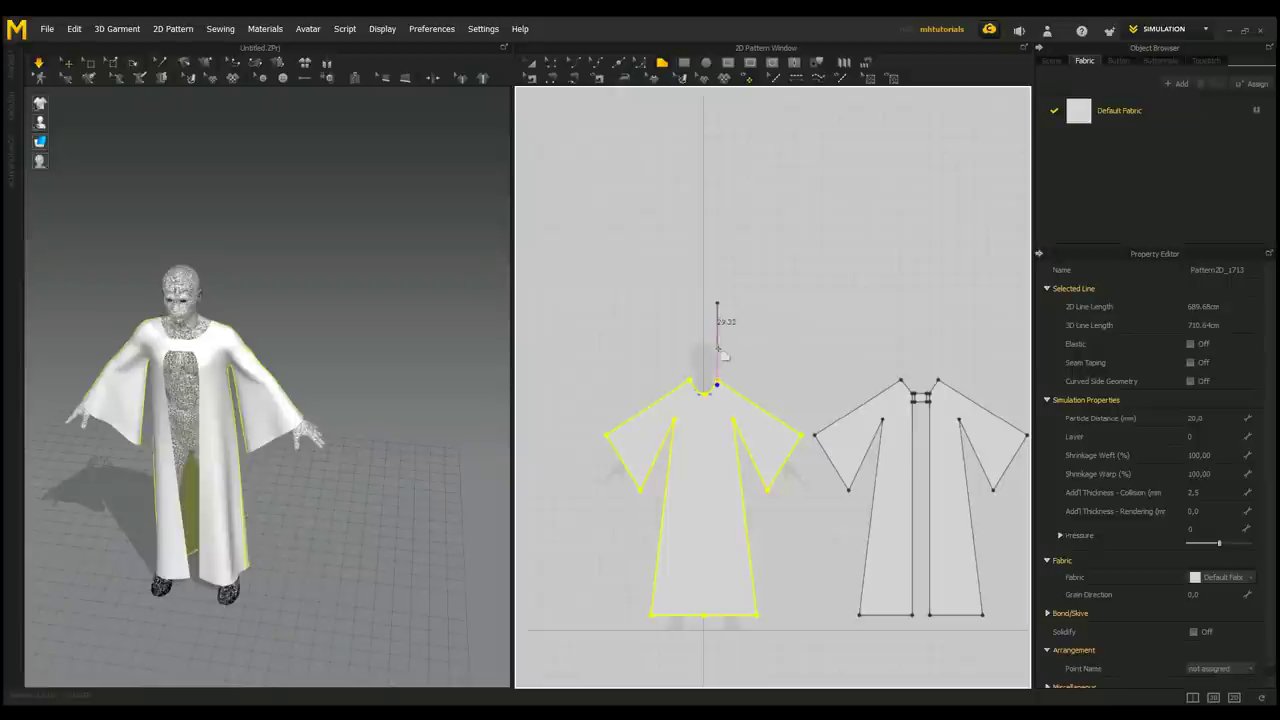
click(717, 352)
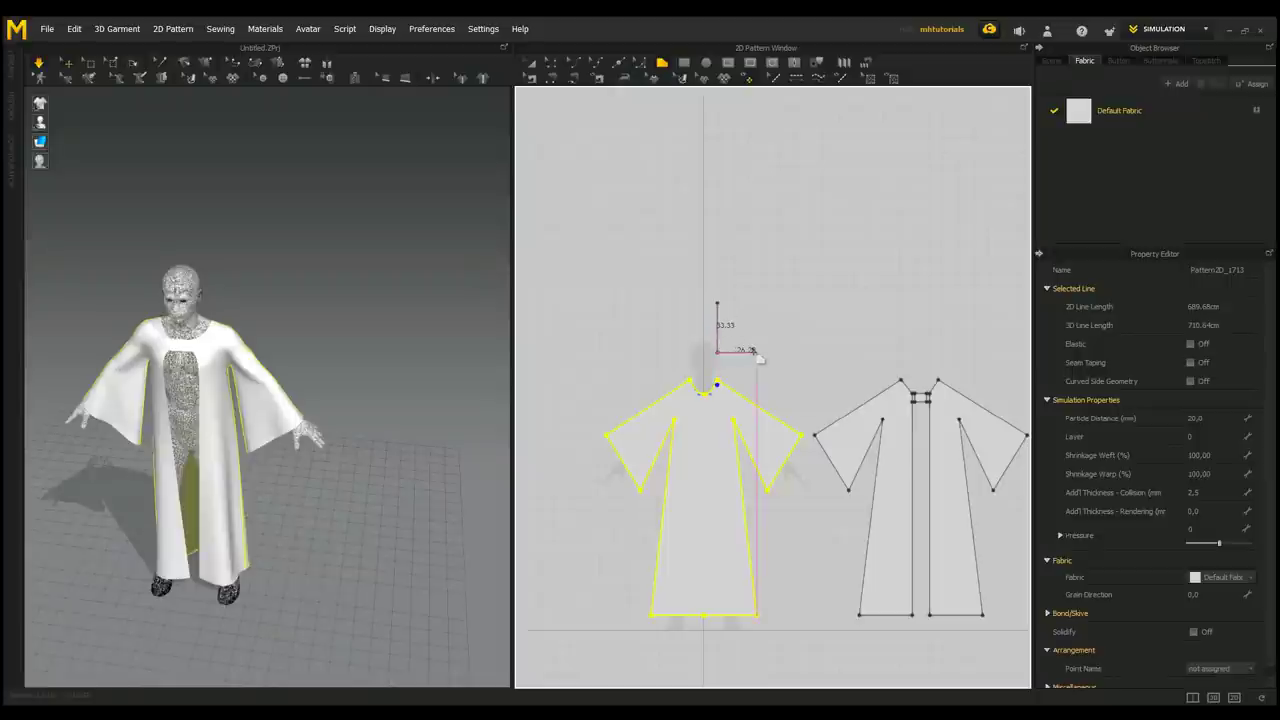
click(757, 340)
click(757, 303)
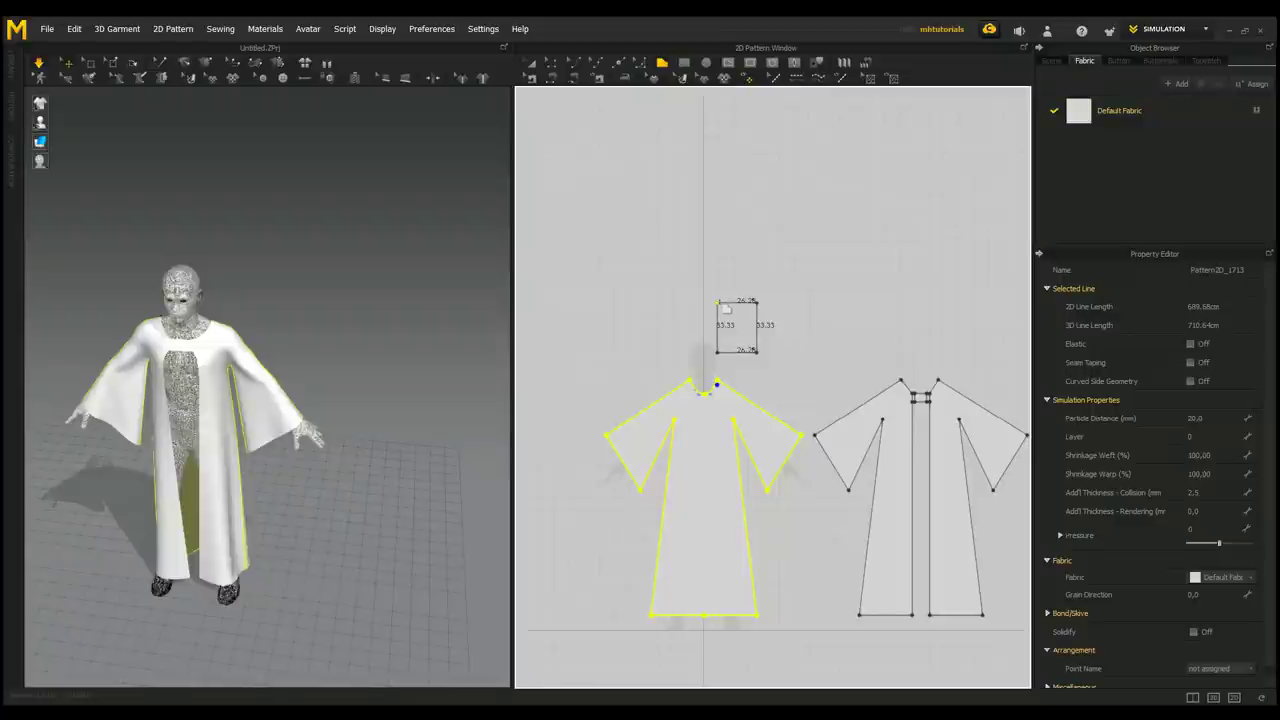
click(724, 309)
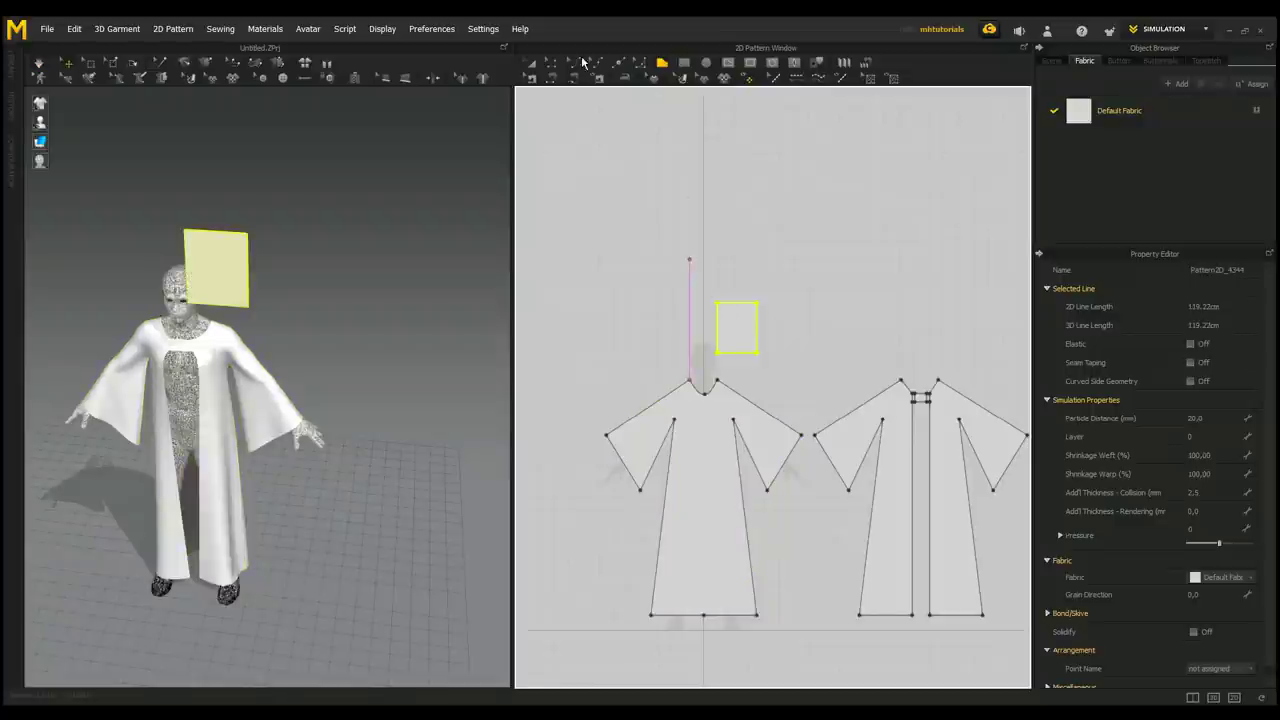
- Delete the outer upper corner point of the rectangular piece above the back neckline to make it a triangle
click(551, 62)
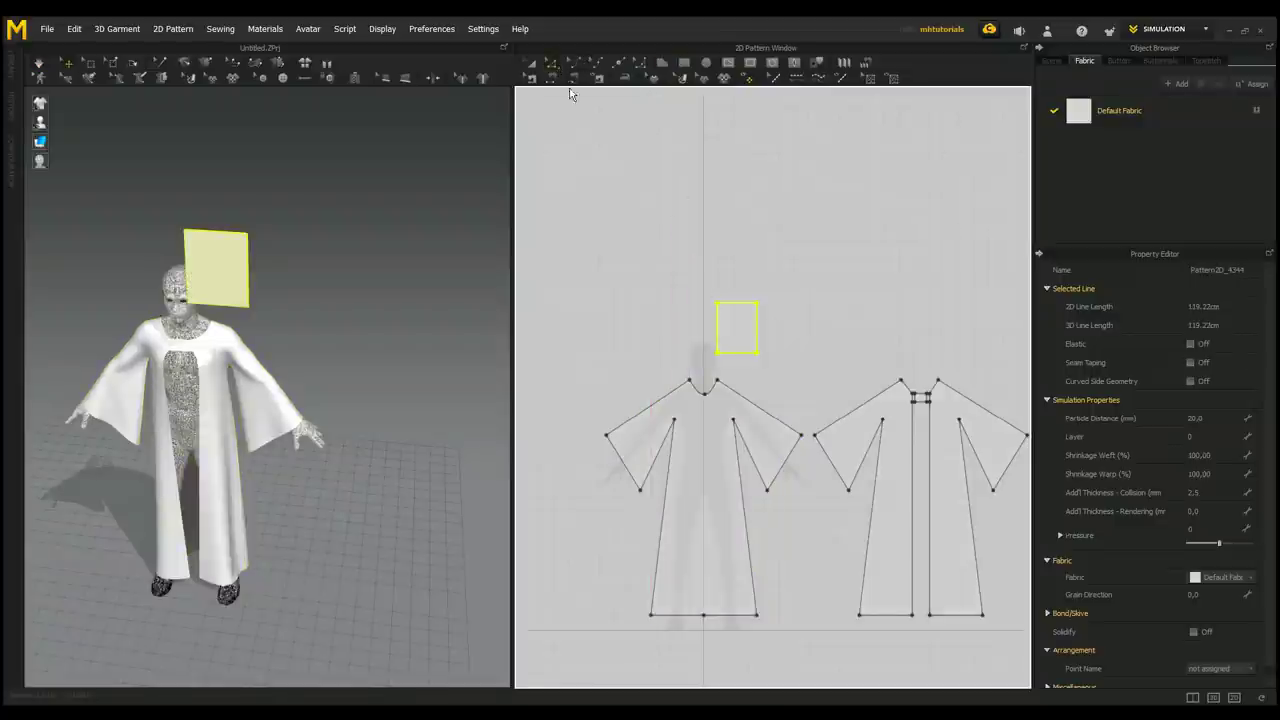
click(759, 304)
key(Delete)
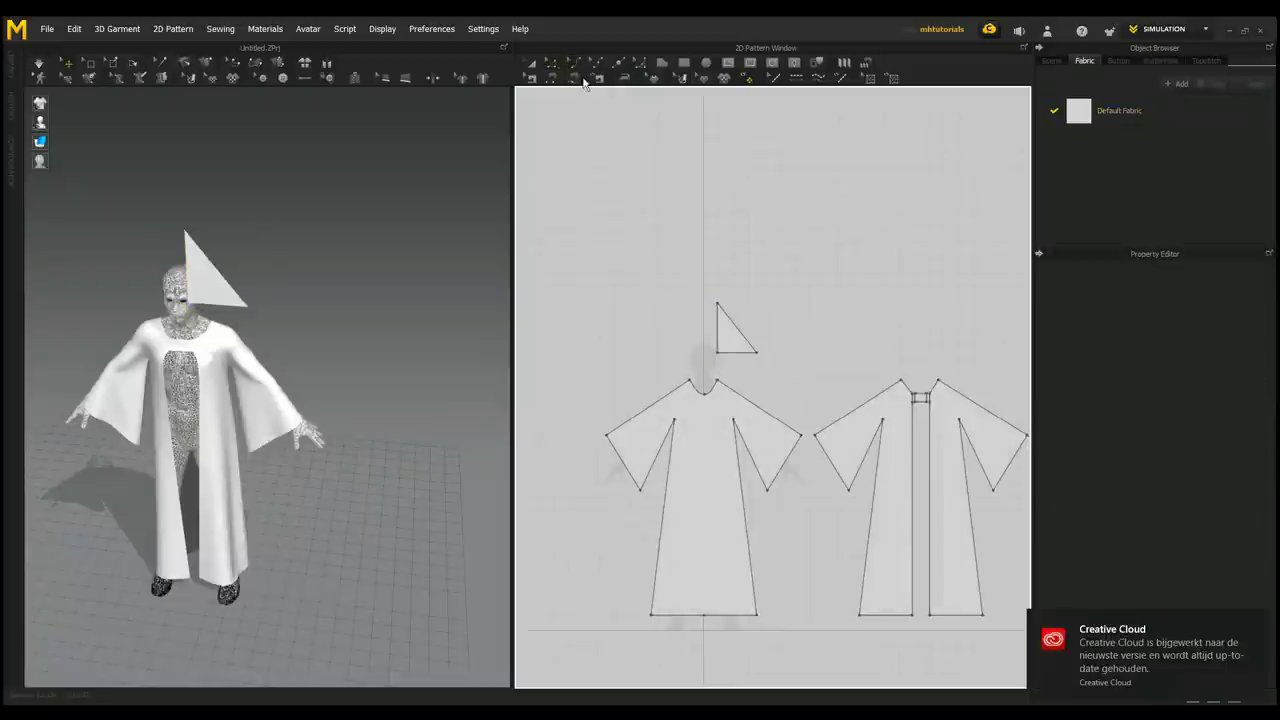
- Bend the triangle's diagonal edge outward into a curve about 57.2 cm long, and split the bottom edge into about 13.3 and 12.95 cm segments
click(745, 340)
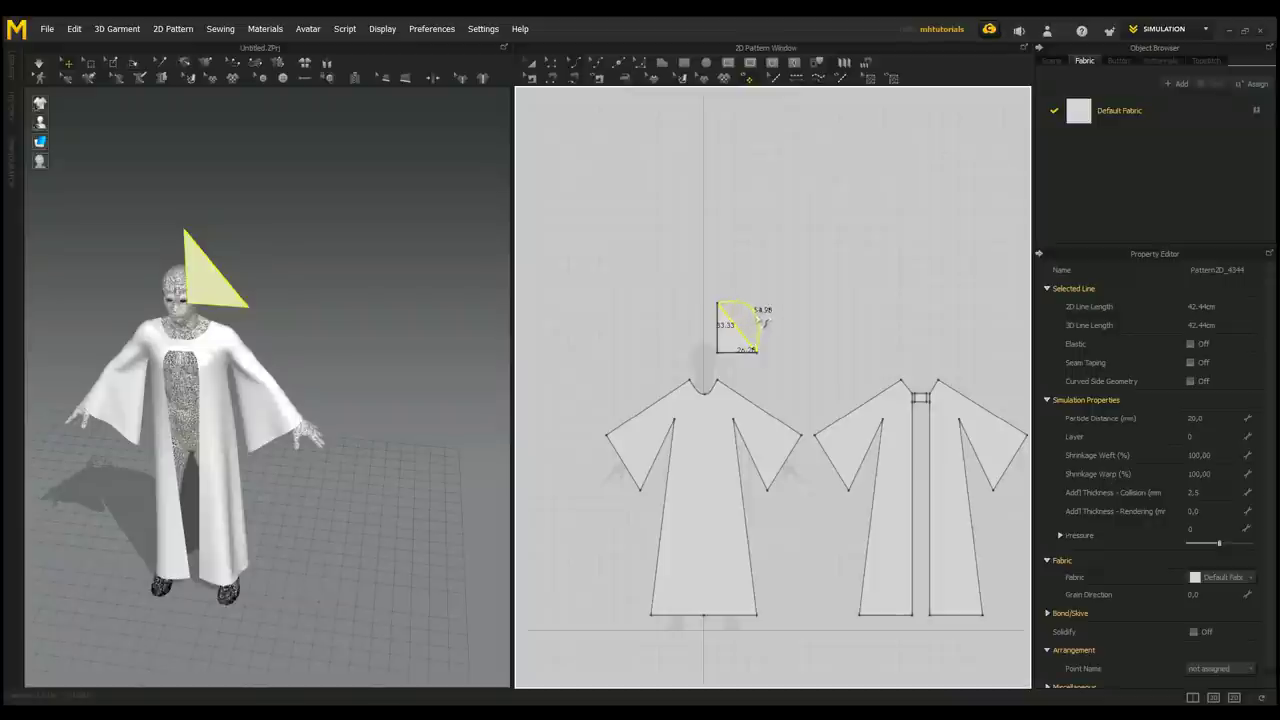
drag(766, 320, 766, 321)
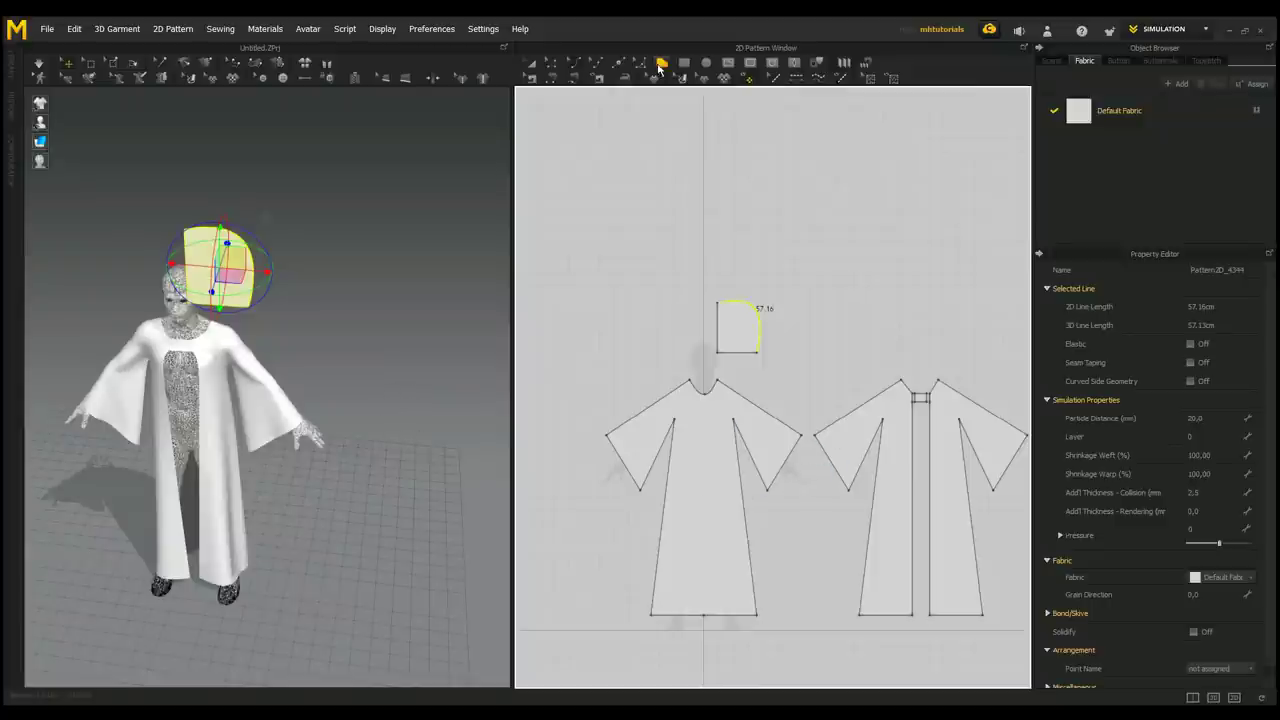
click(618, 63)
- Move the curved piece clear of the avatar's head and rotate it about the vertical axis to stand parallel to the head's side
click(243, 300)
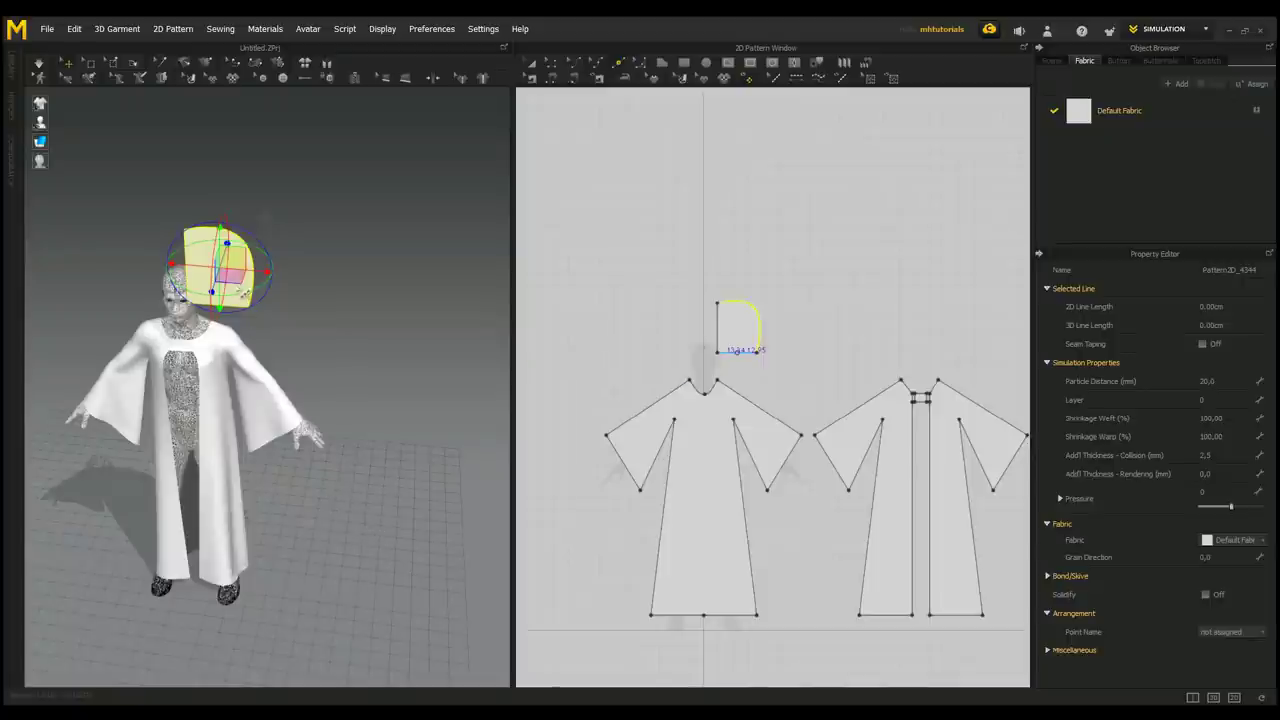
click(256, 289)
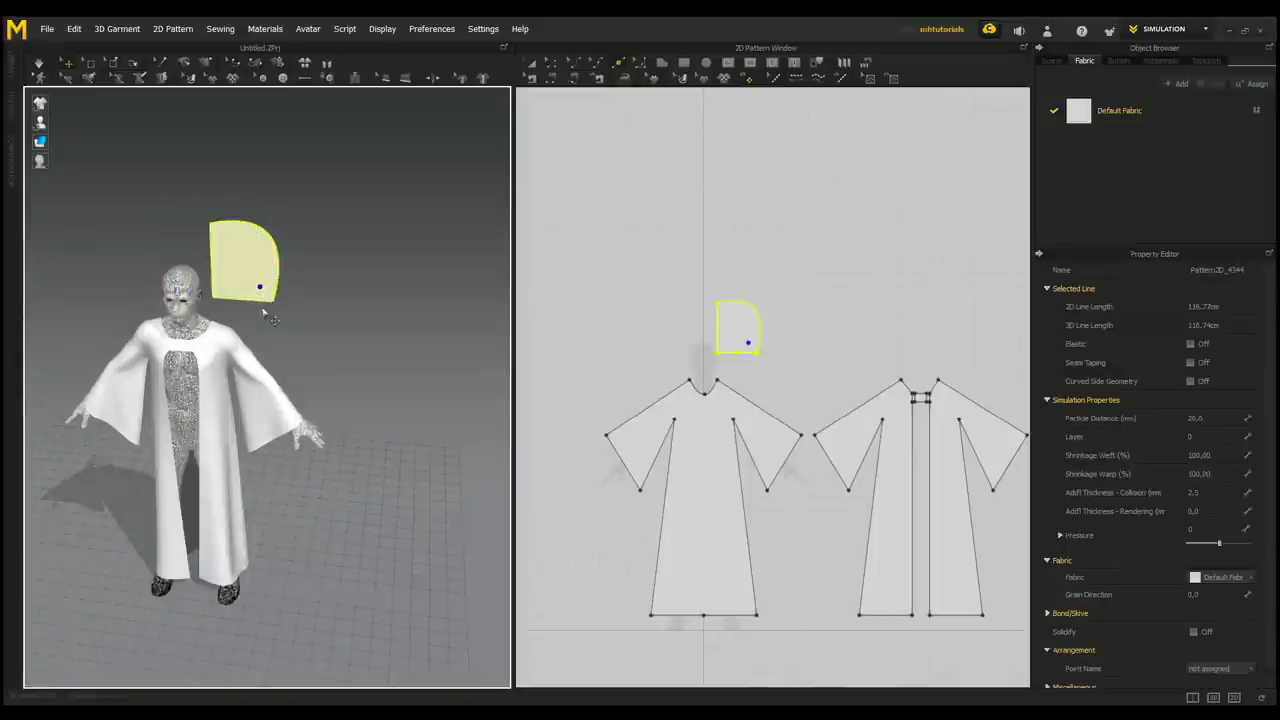
click(250, 276)
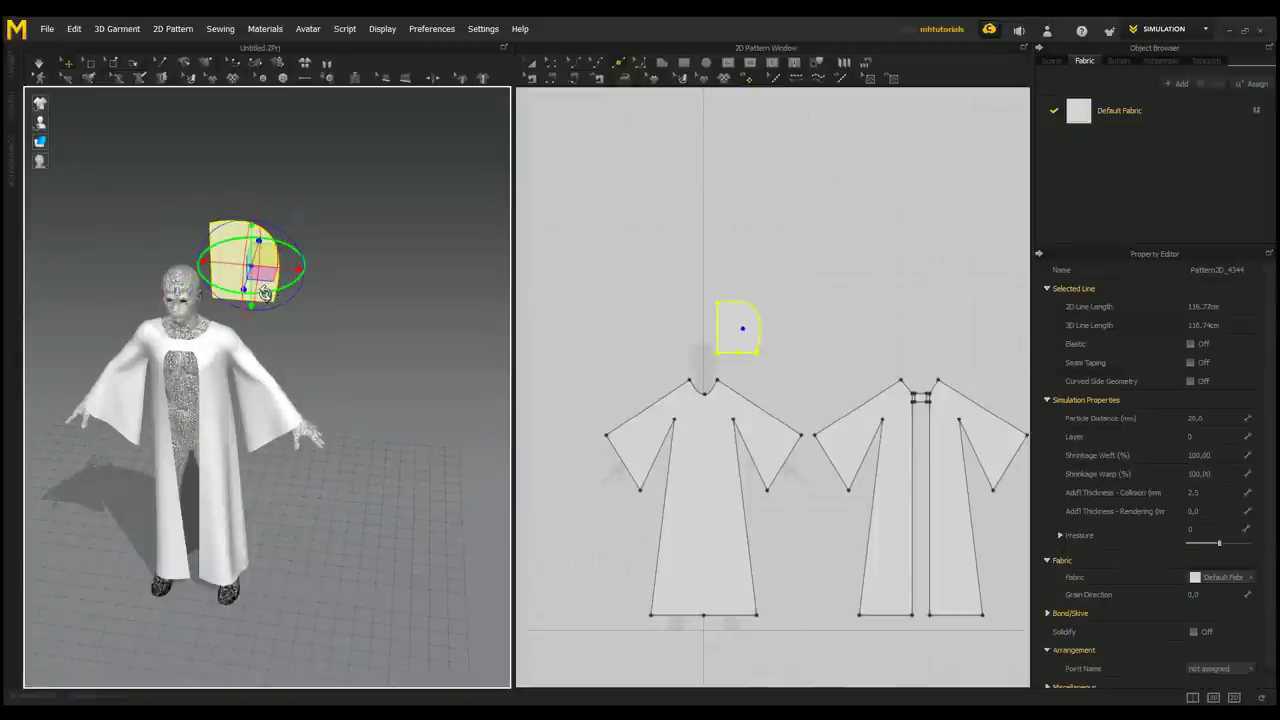
drag(280, 293, 352, 274)
right_drag(368, 350, 291, 349)
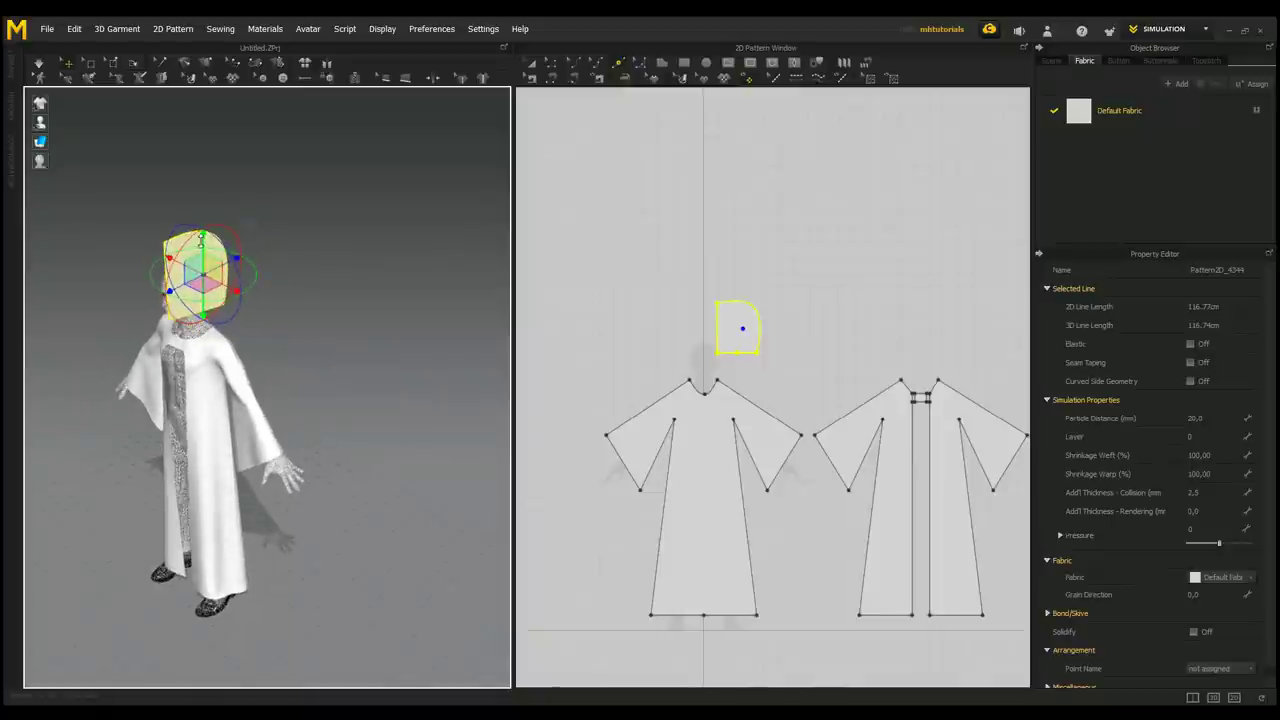
- Shift the curved piece backward and lower it toward the shoulder so it sits beside the avatar's head with its curve facing the back
right_drag(285, 440, 346, 421)
drag(311, 262, 266, 263)
right_drag(314, 386, 240, 386)
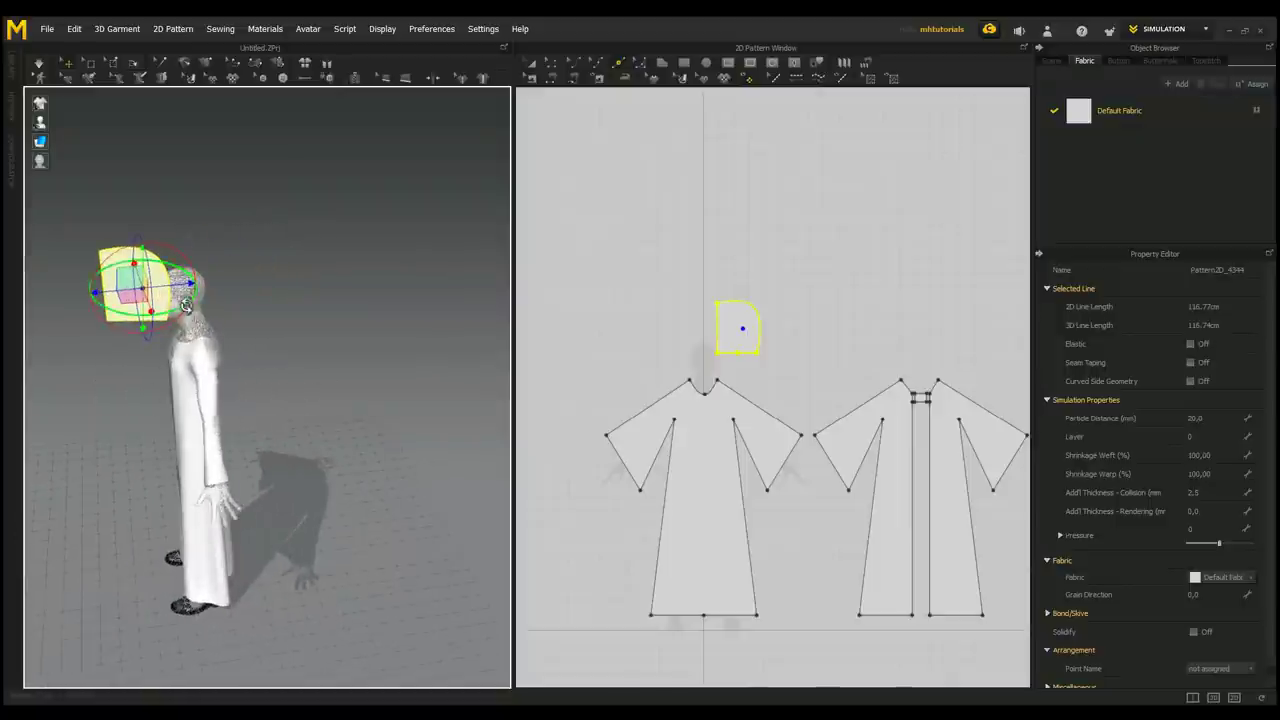
drag(174, 292, 230, 293)
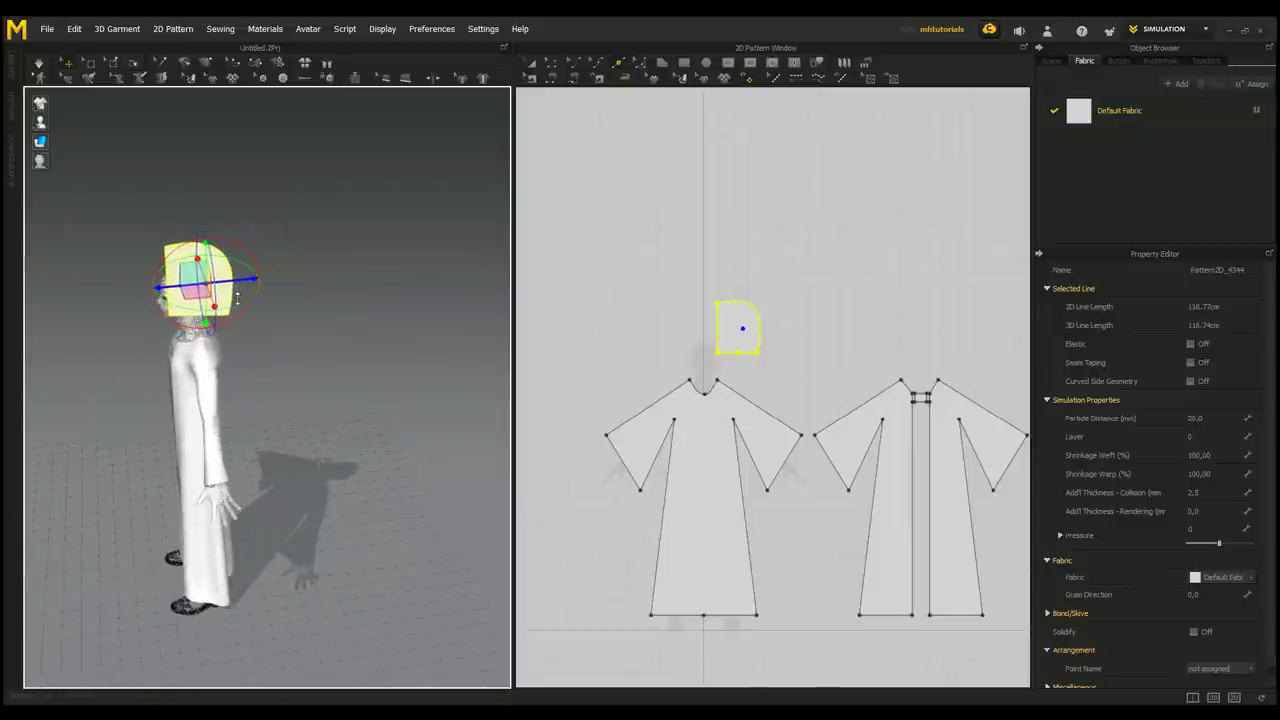
right_drag(230, 293, 247, 266)
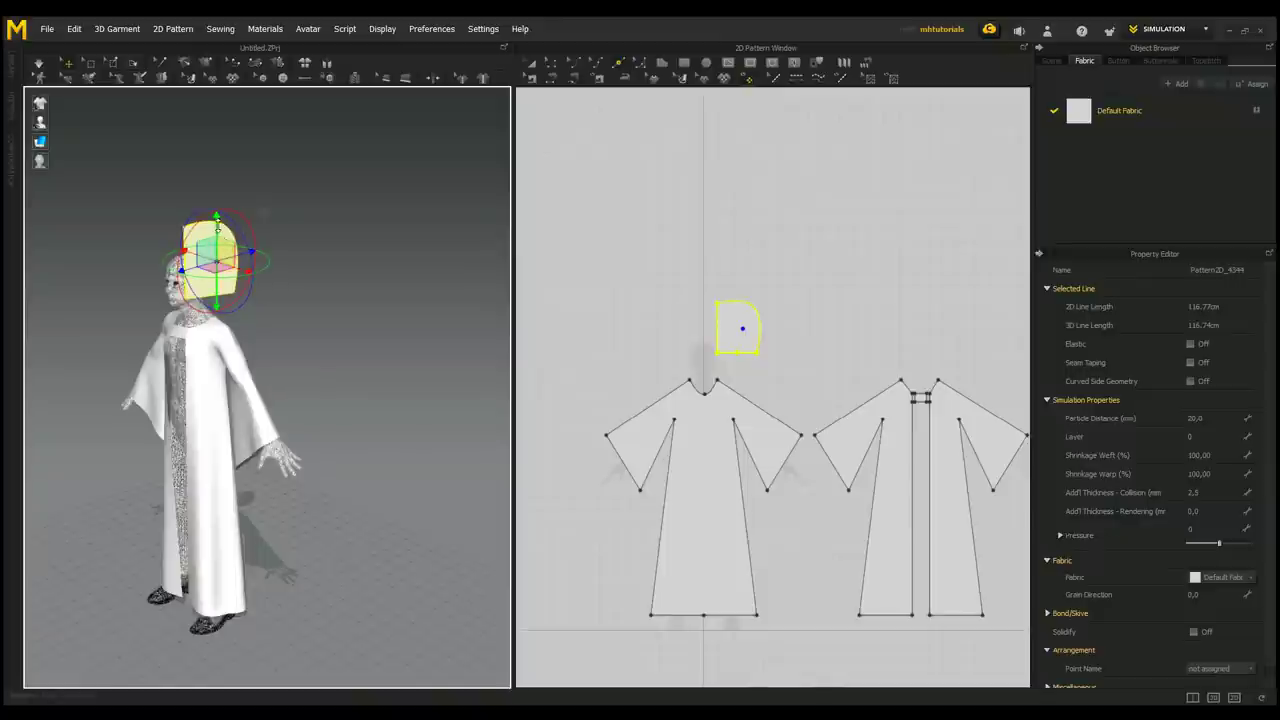
drag(216, 225, 224, 242)
scroll(311, 417, up, 5)
right_drag(318, 415, 394, 486)
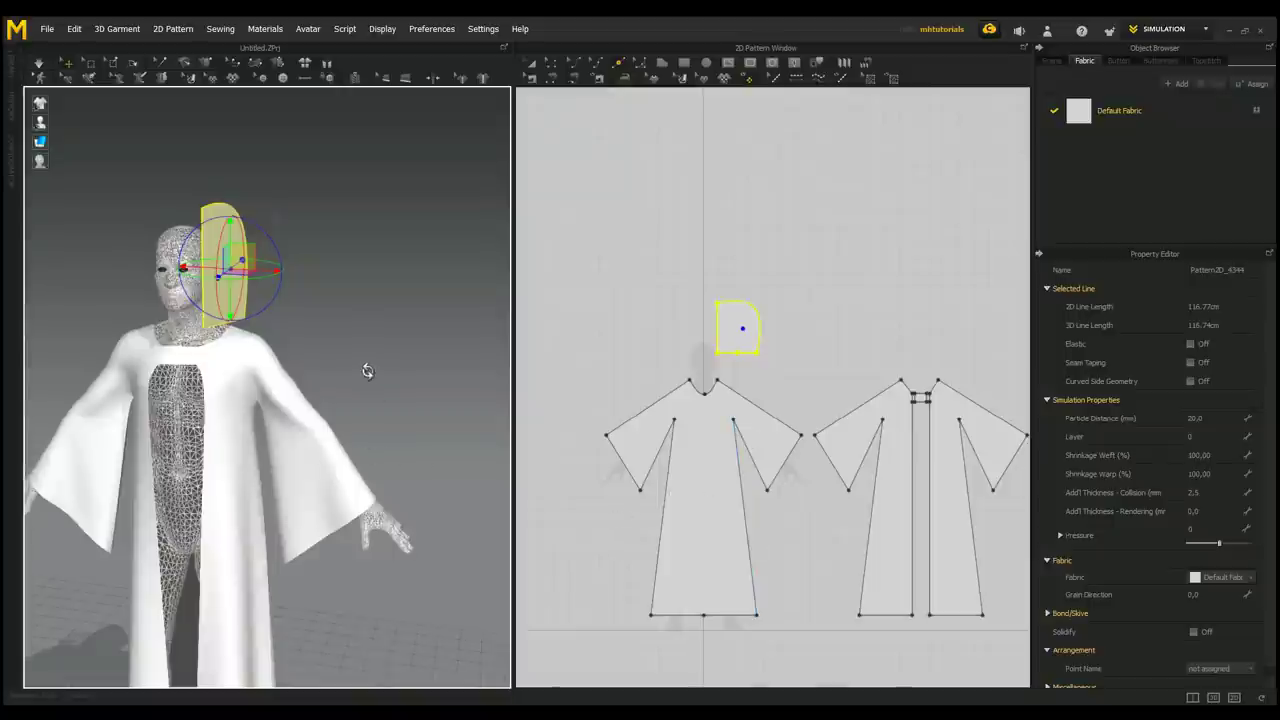
right_drag(368, 371, 332, 374)
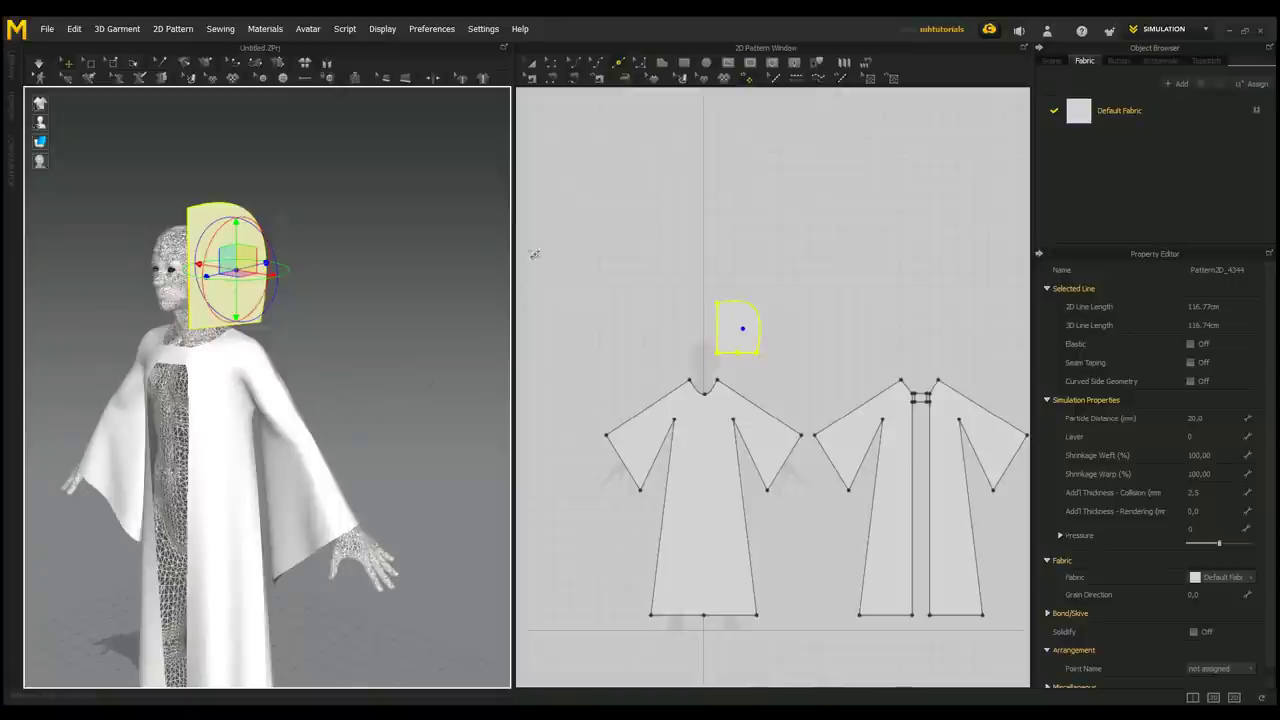
- Sew the rear bottom segment of the curved hood piece to one half of the back piece's neckline
click(557, 83)
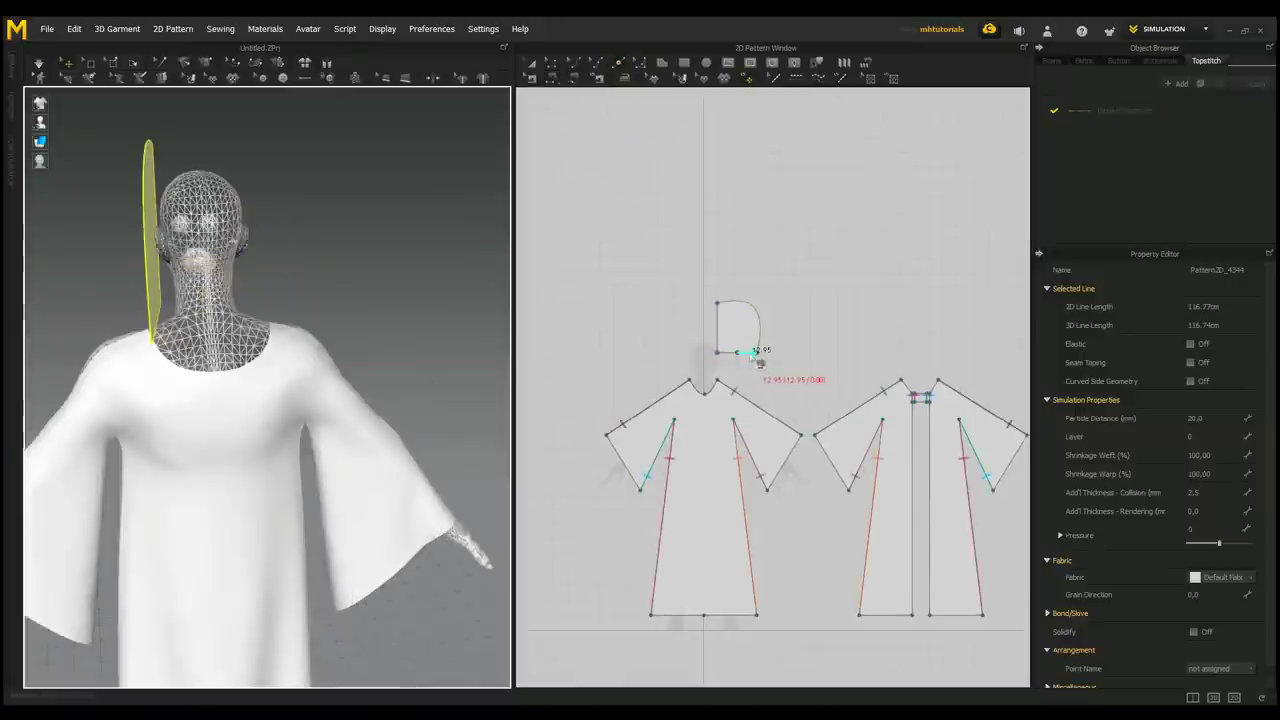
click(752, 354)
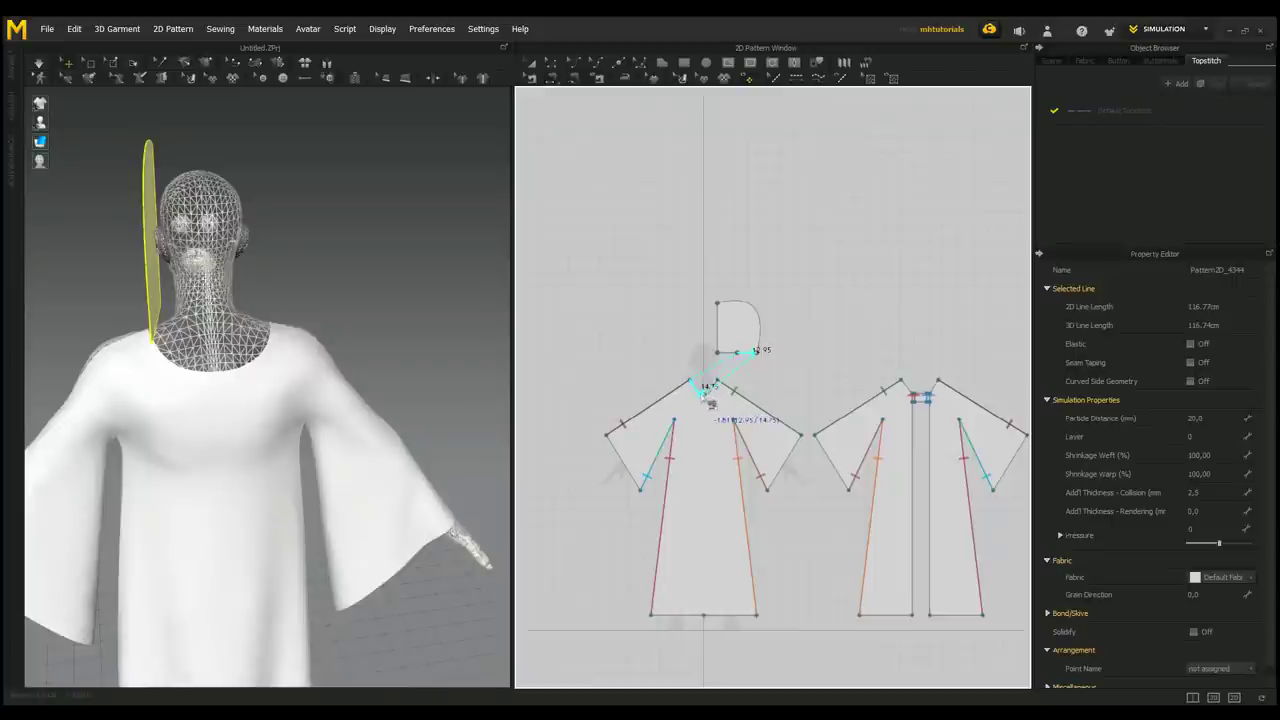
click(708, 400)
right_drag(390, 418, 429, 363)
scroll(848, 507, up, 5)
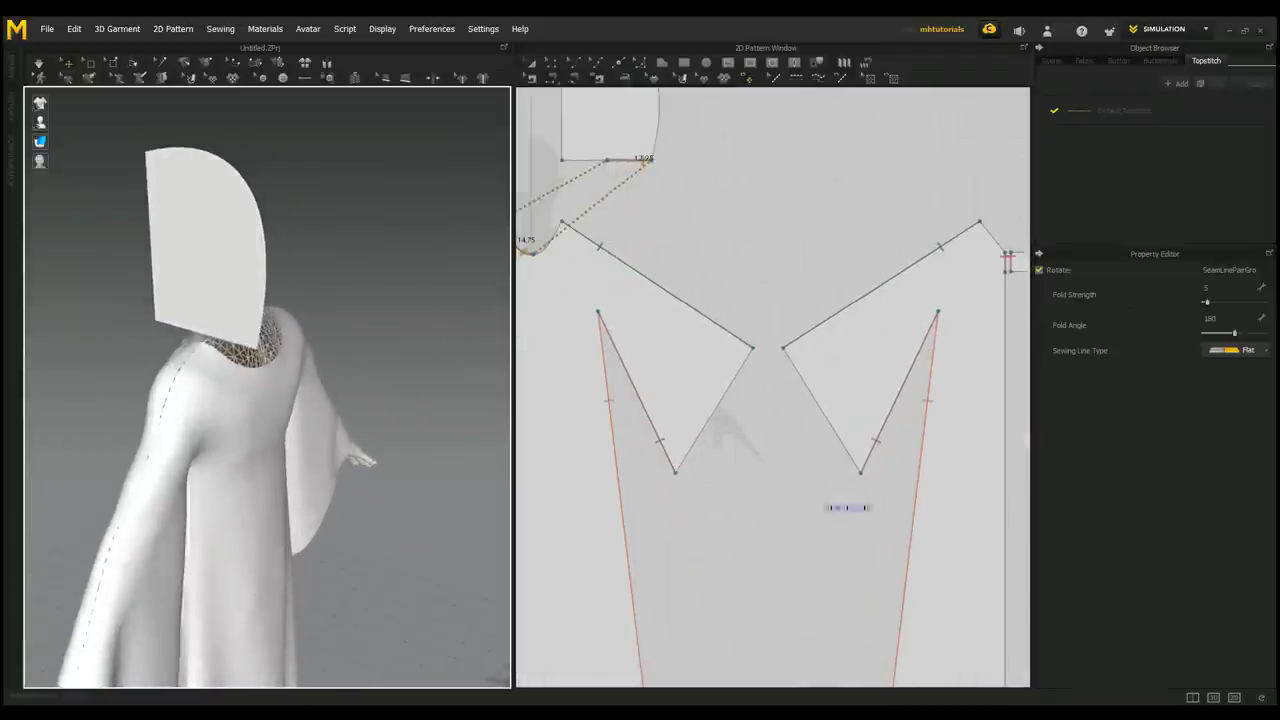
- Sew the hood piece's front bottom segment to the slanted neckline edge of the front panel on the same shoulder
scroll(848, 507, down, 5)
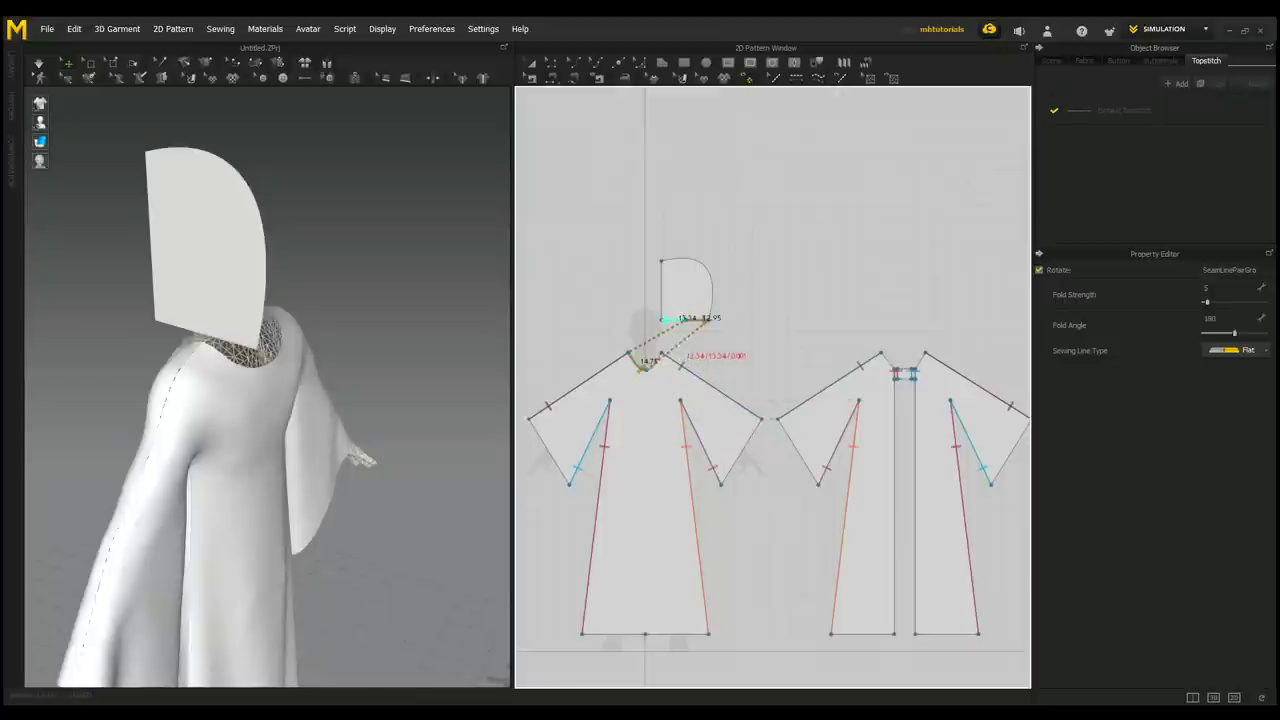
click(700, 320)
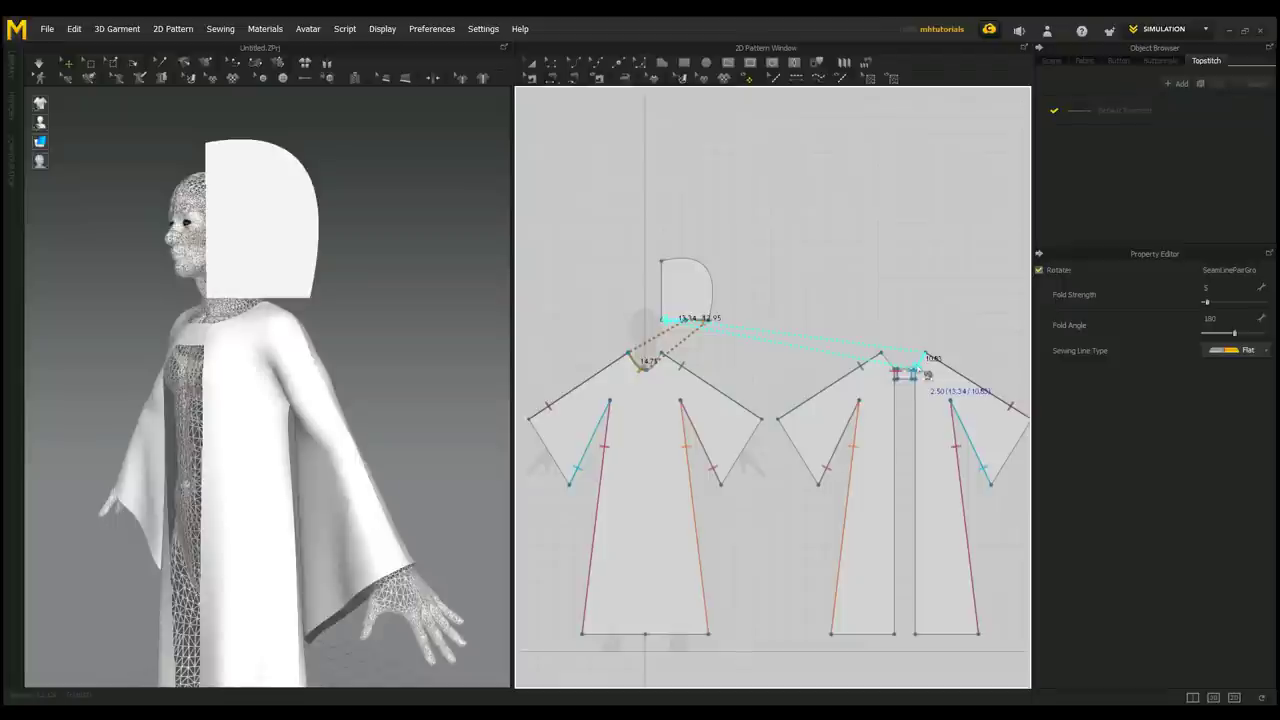
click(927, 374)
mouse_move(414, 451)
right_down()
mouse_move(443, 357)
mouse_move(467, 385)
mouse_move(420, 429)
right_up()
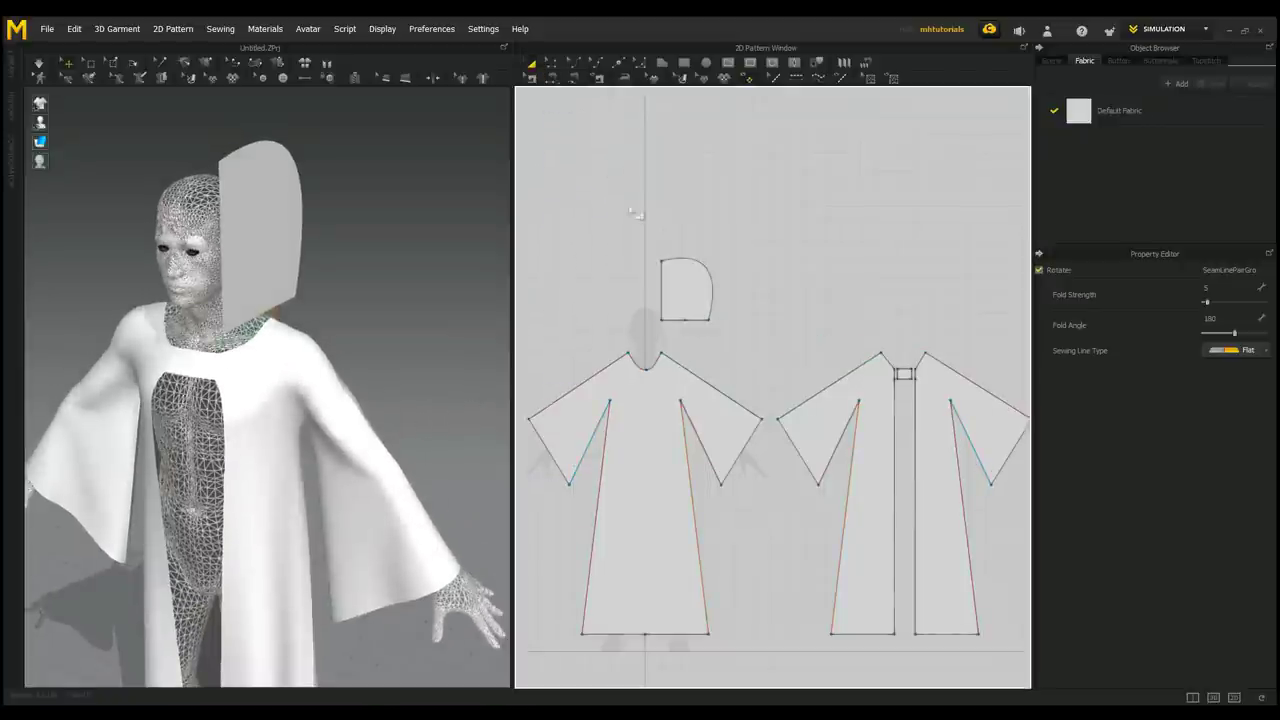
- Duplicate the hood piece and place the copy level with it on the other side of the pattern's centre line
click(669, 277)
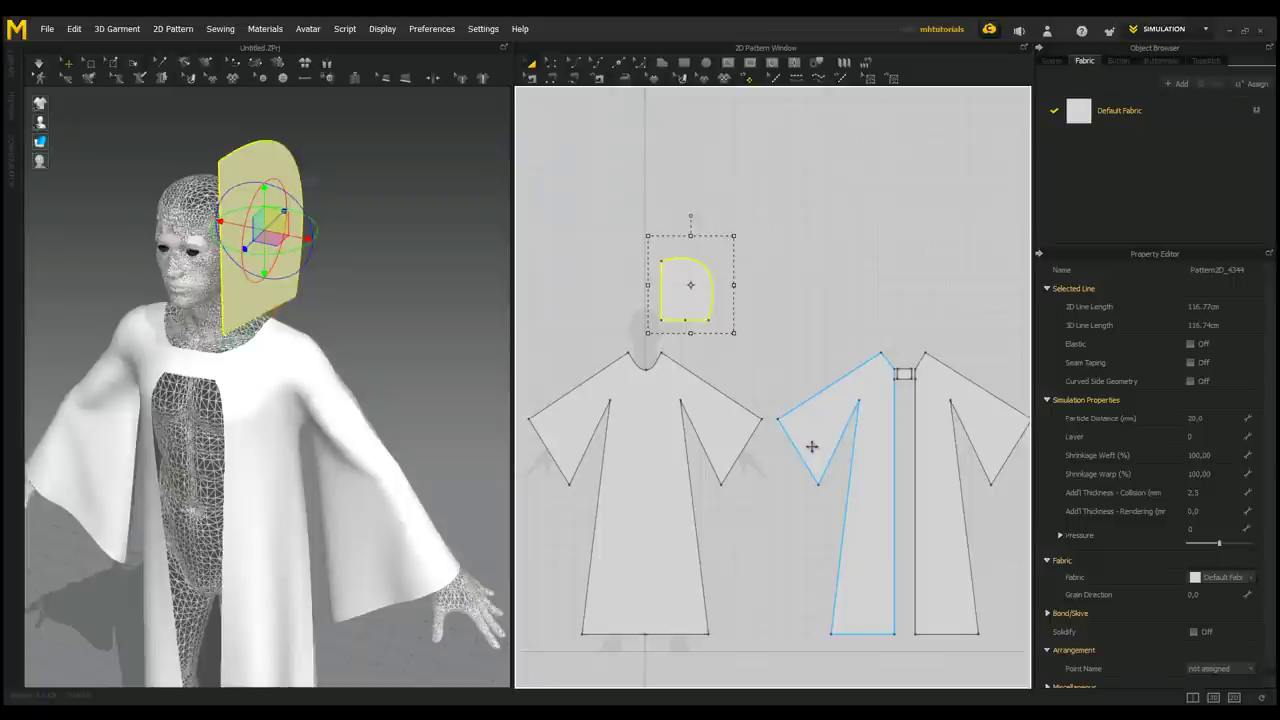
key(ctrl+c)
key(ctrl+v)
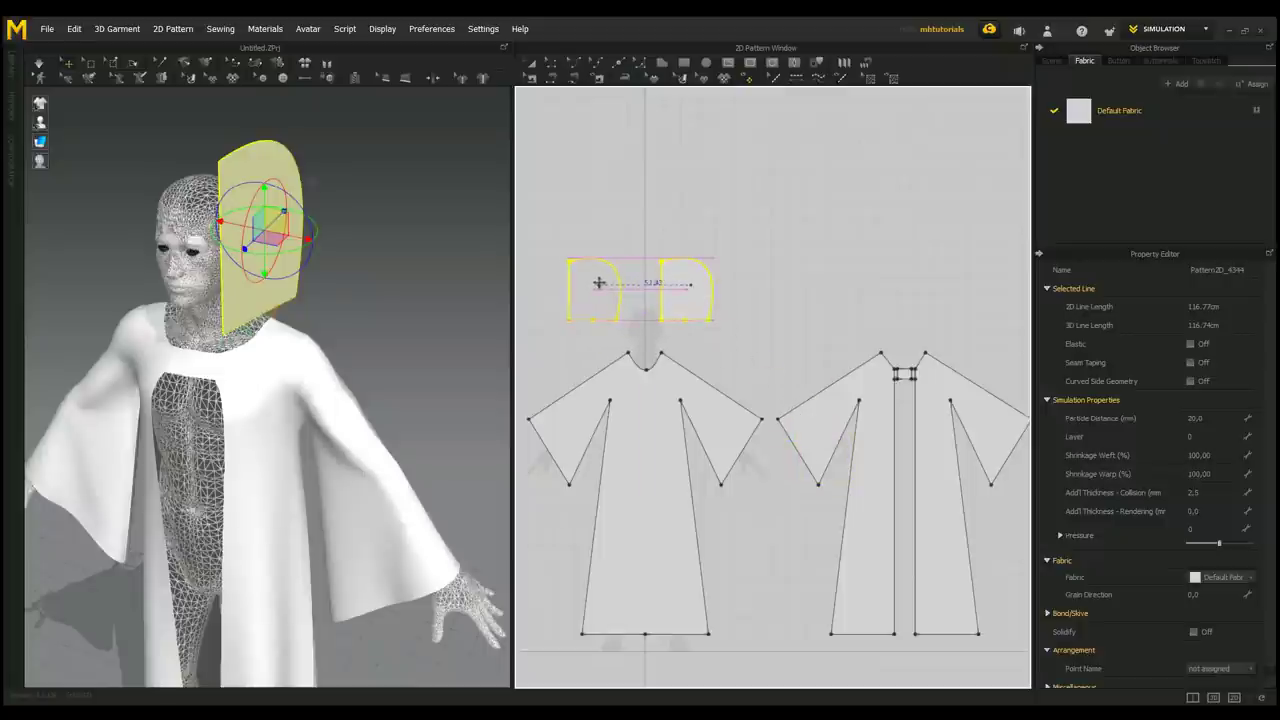
click(603, 290)
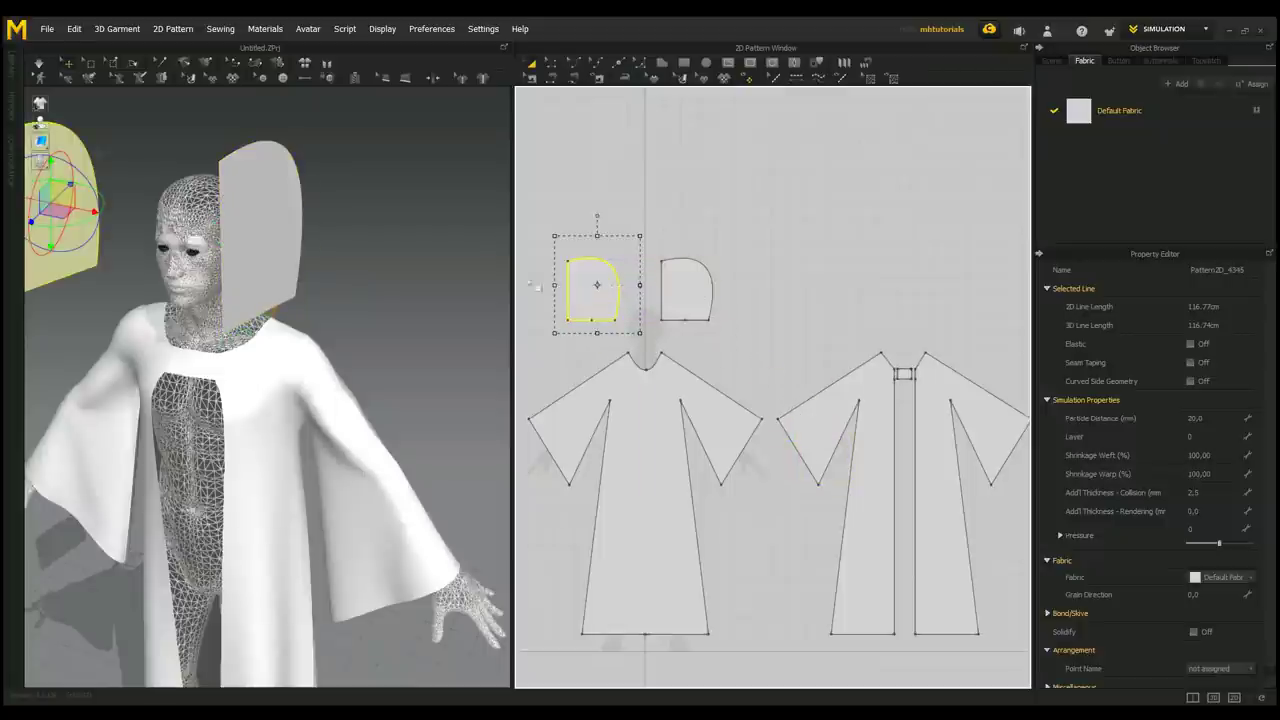
- Flip the copied hood piece's normal to mirror its outline, and move it close to the opposite side of the avatar's head
scroll(100, 275, down, 2)
scroll(147, 343, down, 1)
right_drag(147, 343, 264, 234)
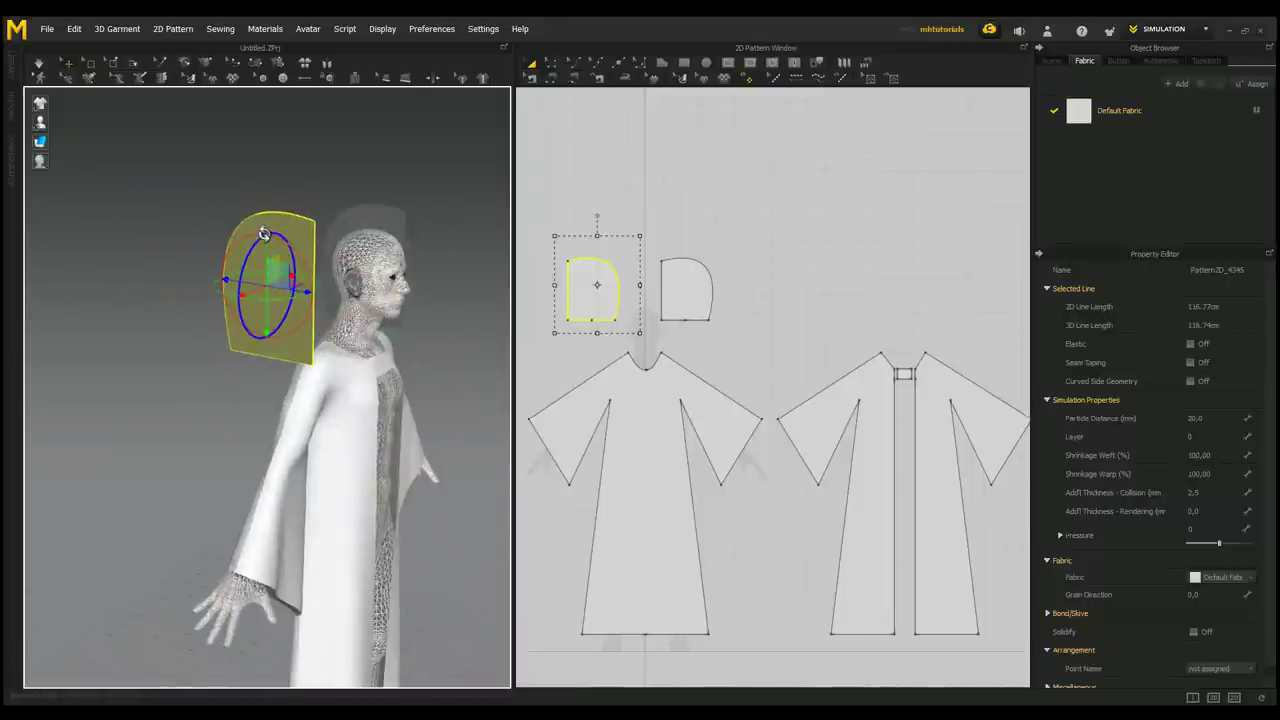
right_click(265, 234)
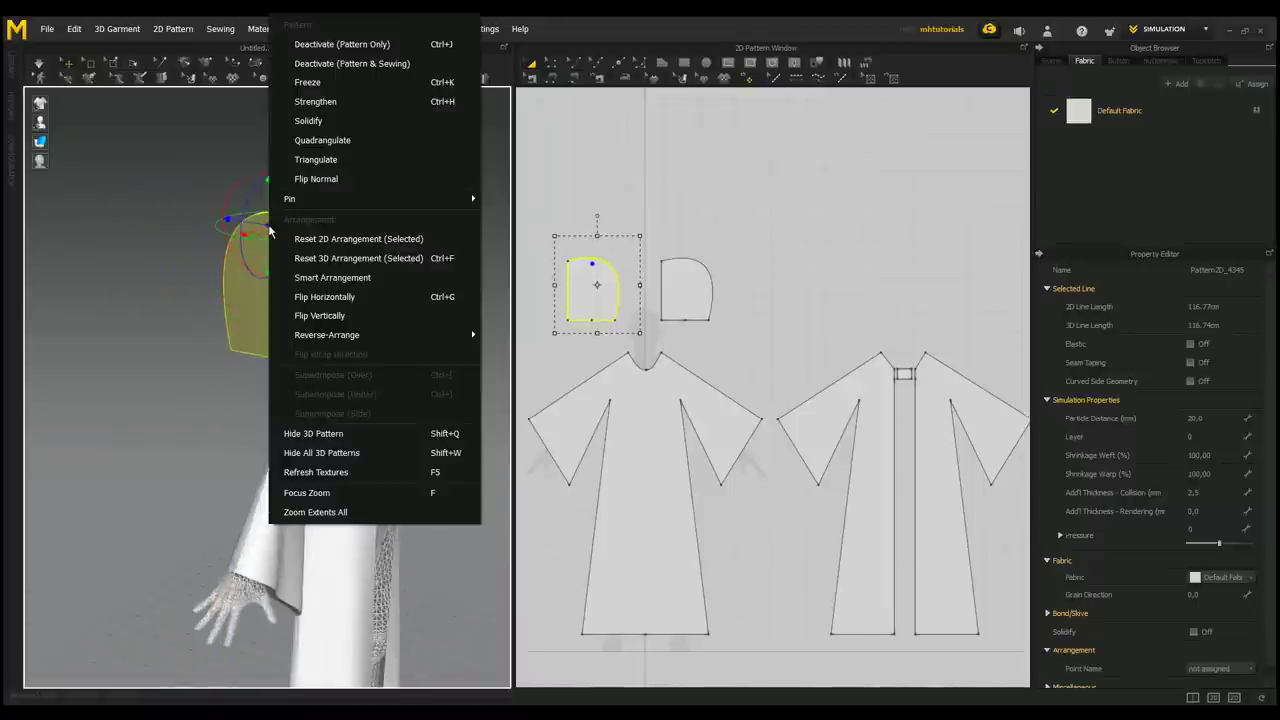
click(330, 179)
right_drag(250, 390, 156, 392)
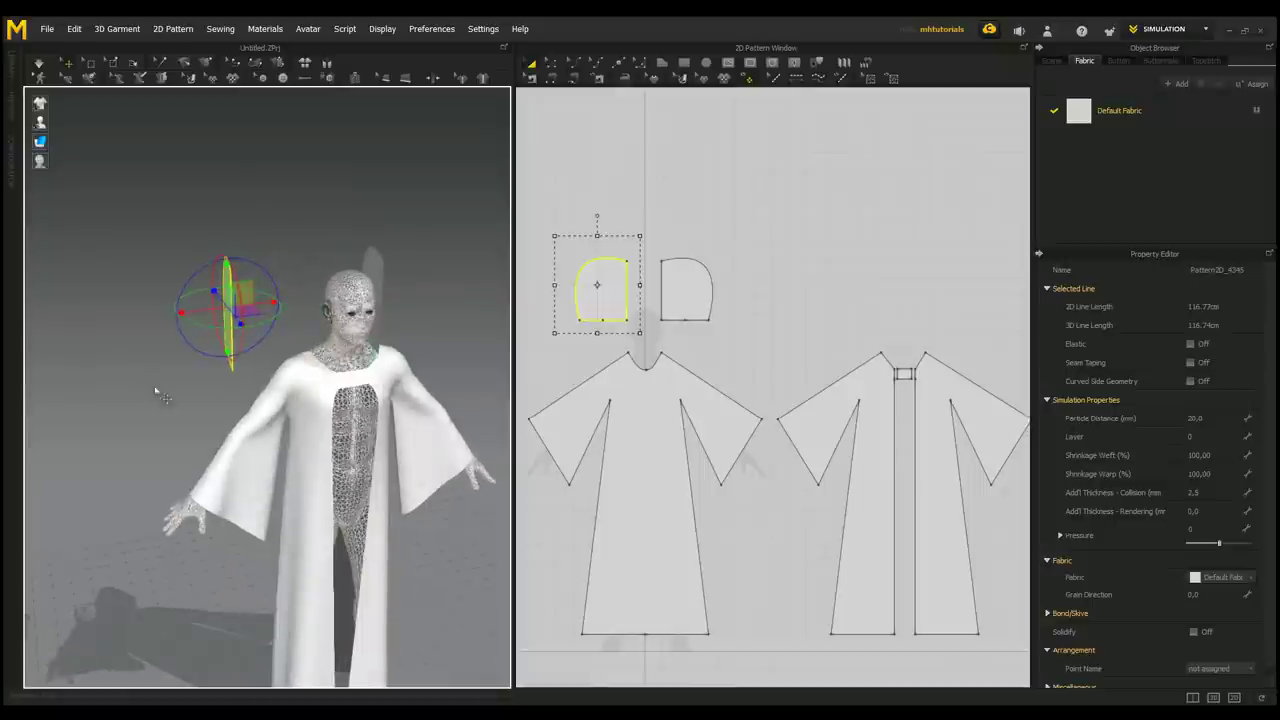
drag(210, 311, 277, 301)
- Sew the copied hood piece's two bottom segments to the free half of the back neckline and to the other front panel's neckline edge
scroll(640, 465, up, 3)
middle_drag(640, 491, 652, 601)
click(551, 80)
scroll(711, 366, down, 8)
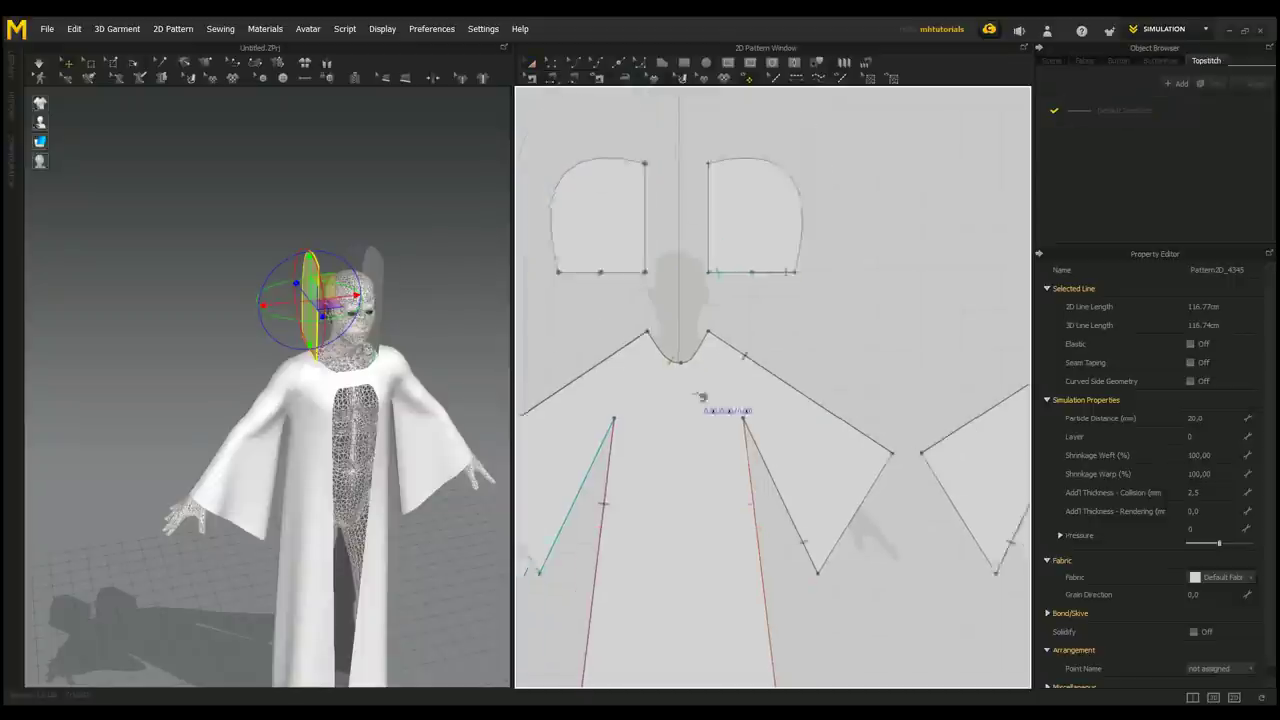
scroll(711, 366, up, 6)
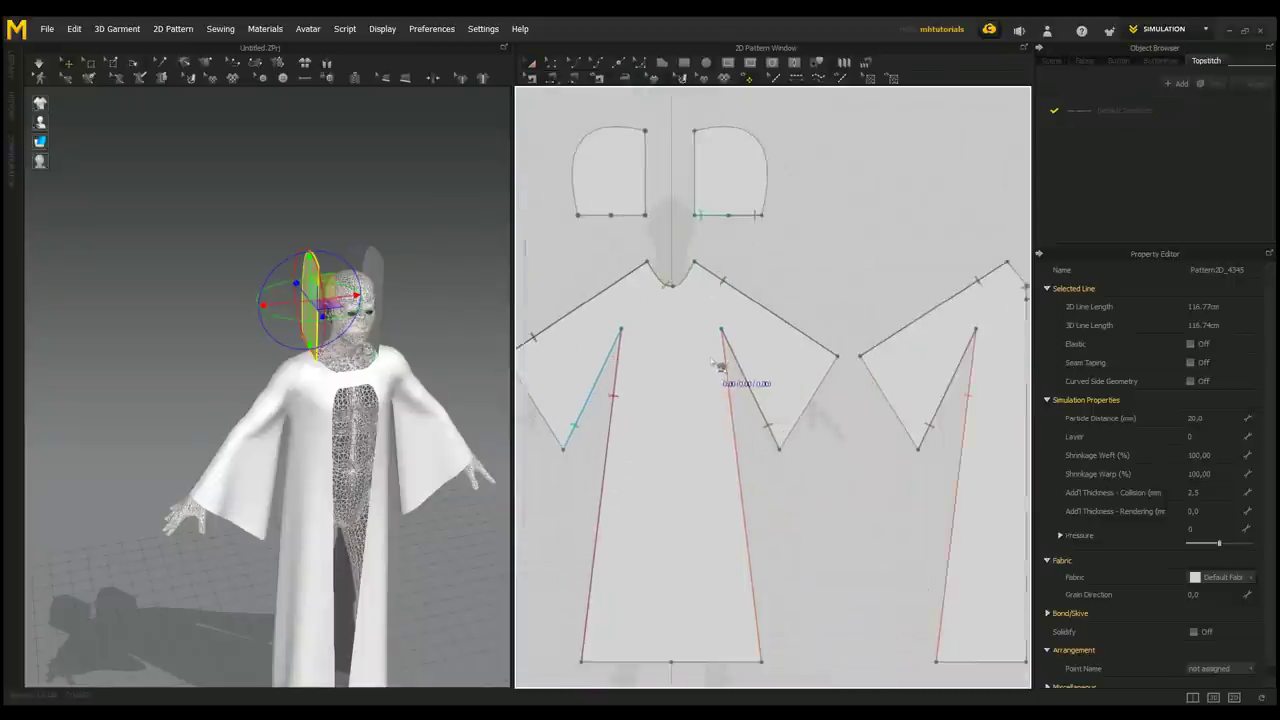
scroll(740, 390, down, 2)
click(605, 249)
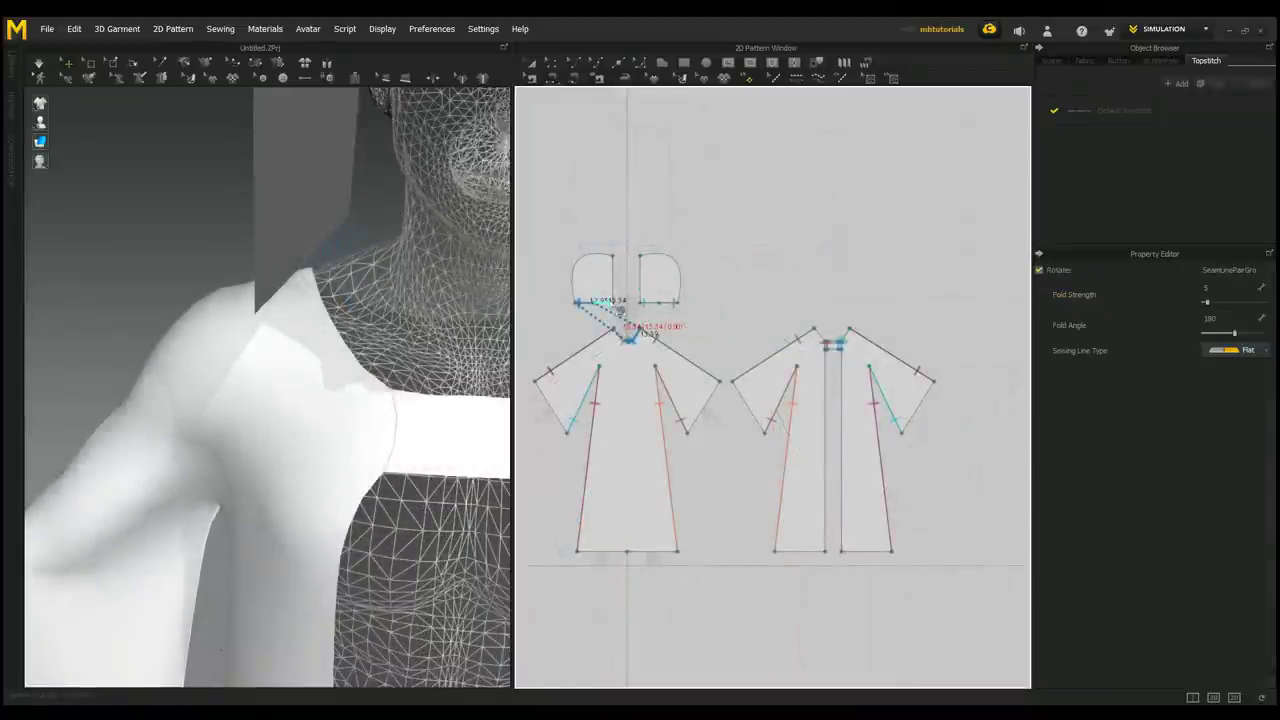
click(832, 344)
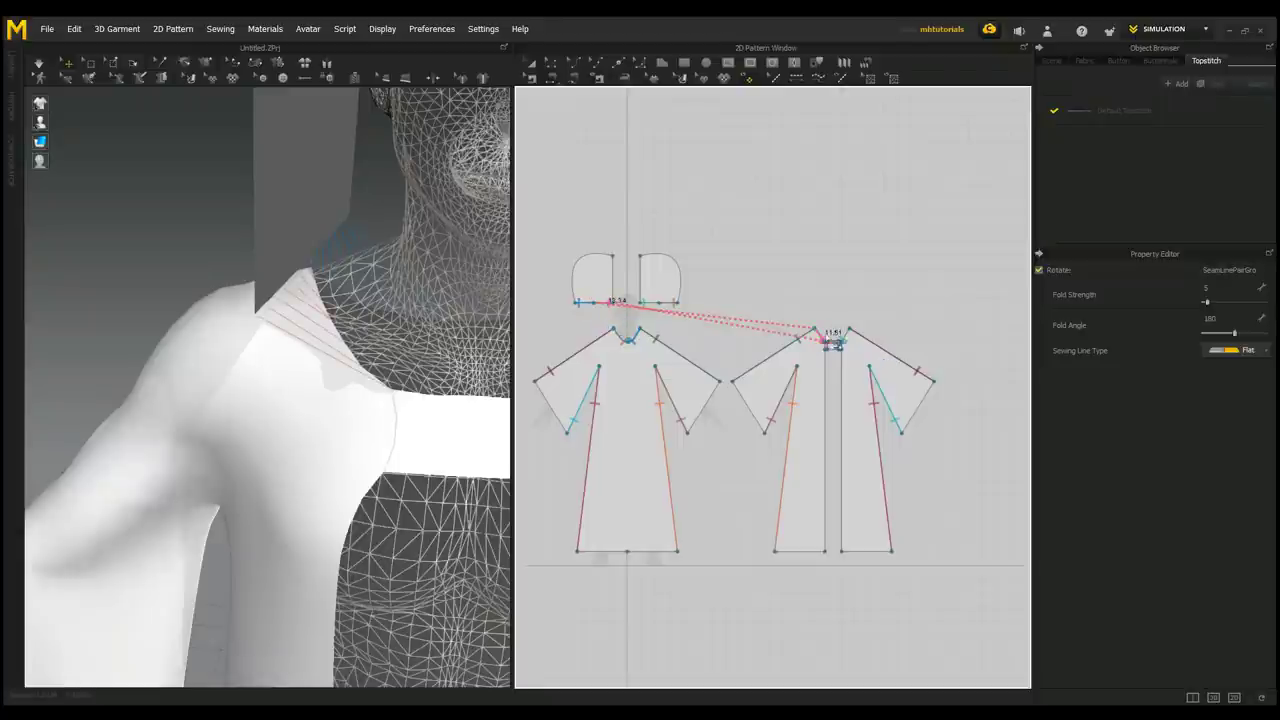
- Sew the curved edges of the two hood pieces together
key(2)
right_drag(226, 307, 110, 350)
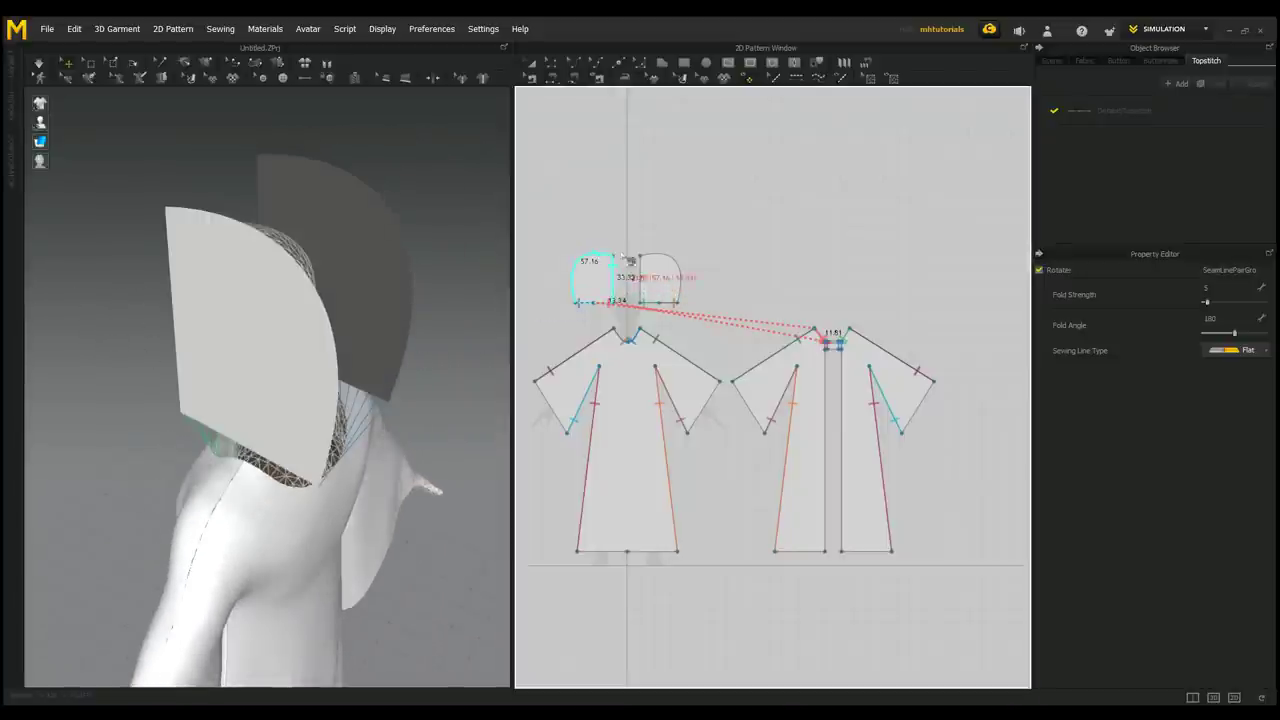
click(660, 257)
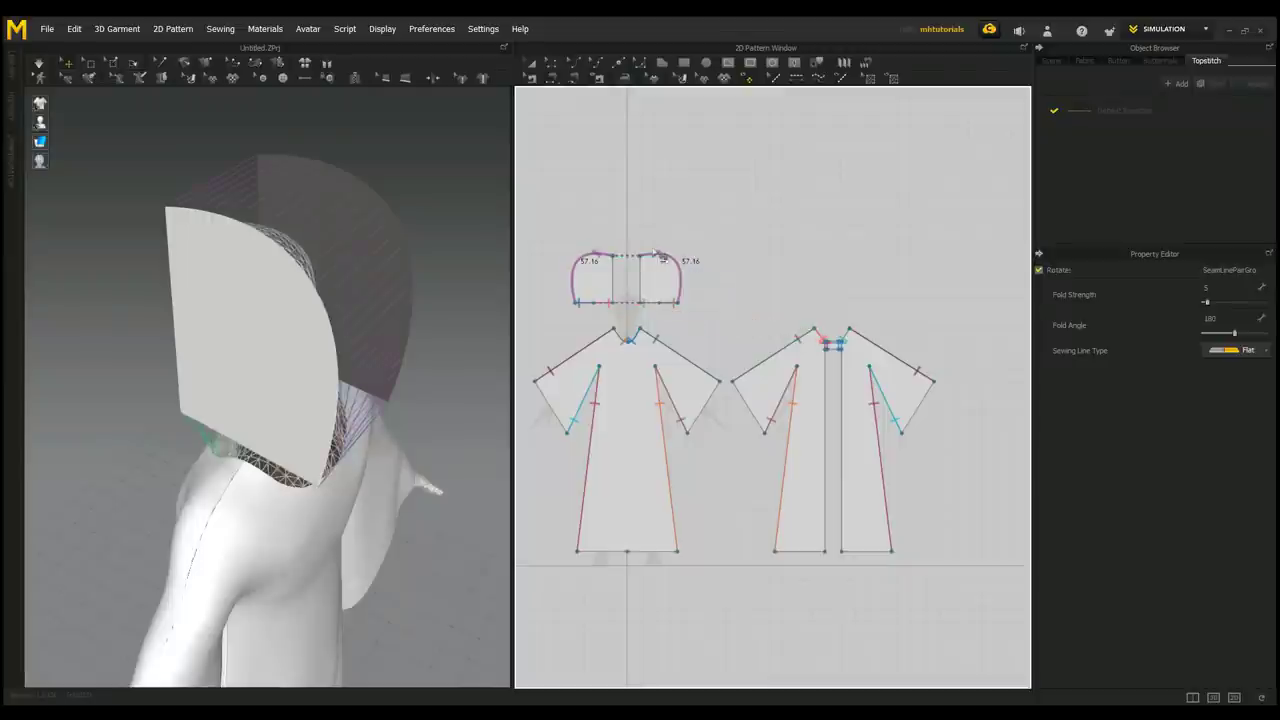
- Run the simulation to drape the hood, and pull its front edge forward over the avatar's forehead
right_drag(349, 357, 371, 443)
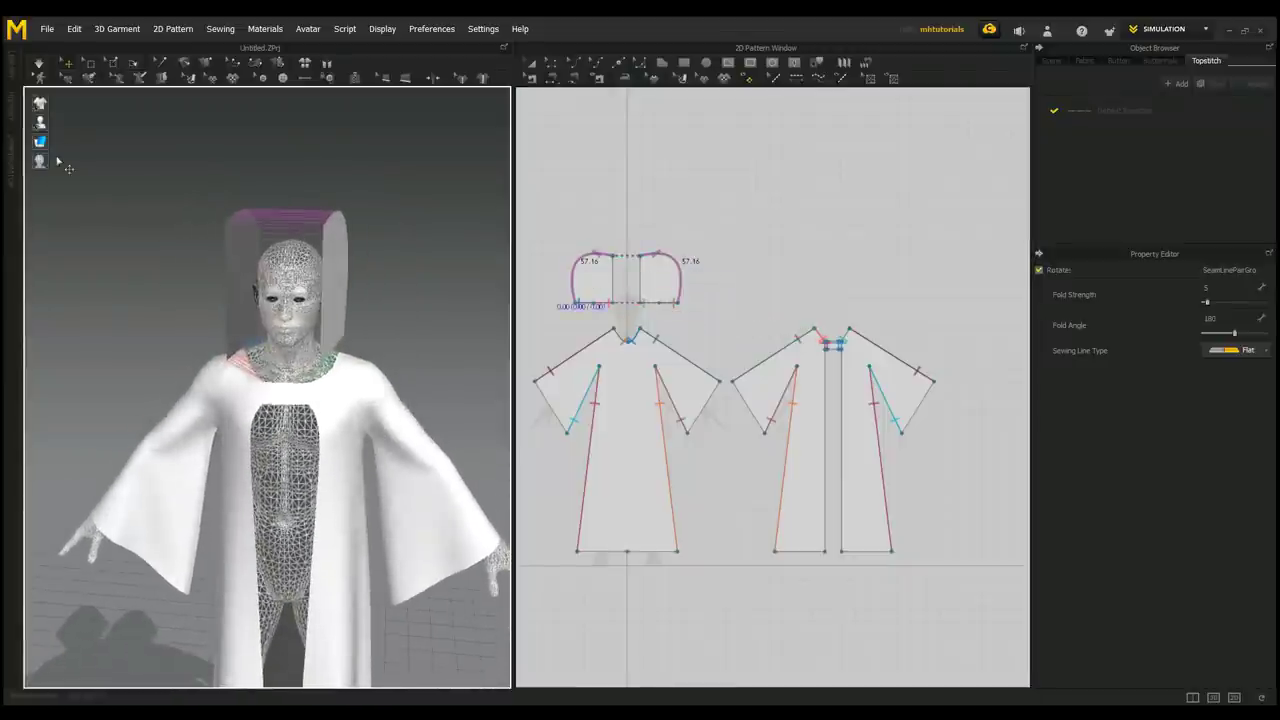
click(40, 63)
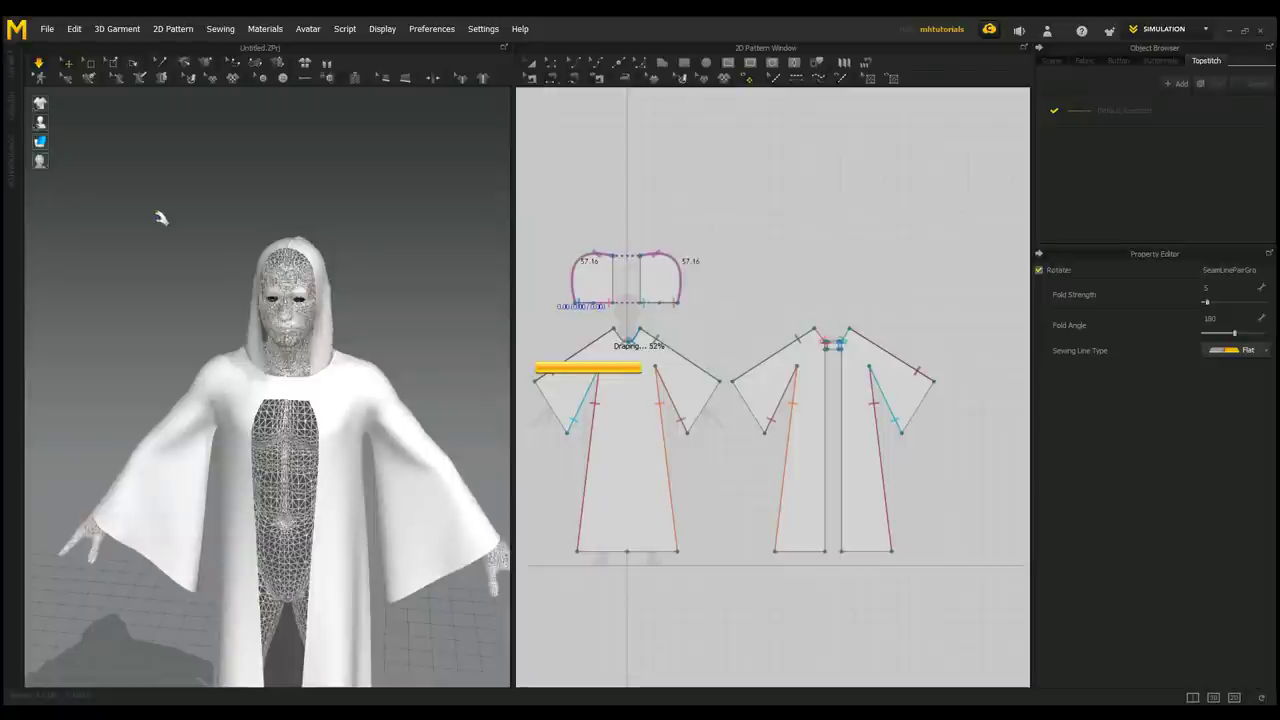
right_drag(328, 328, 232, 342)
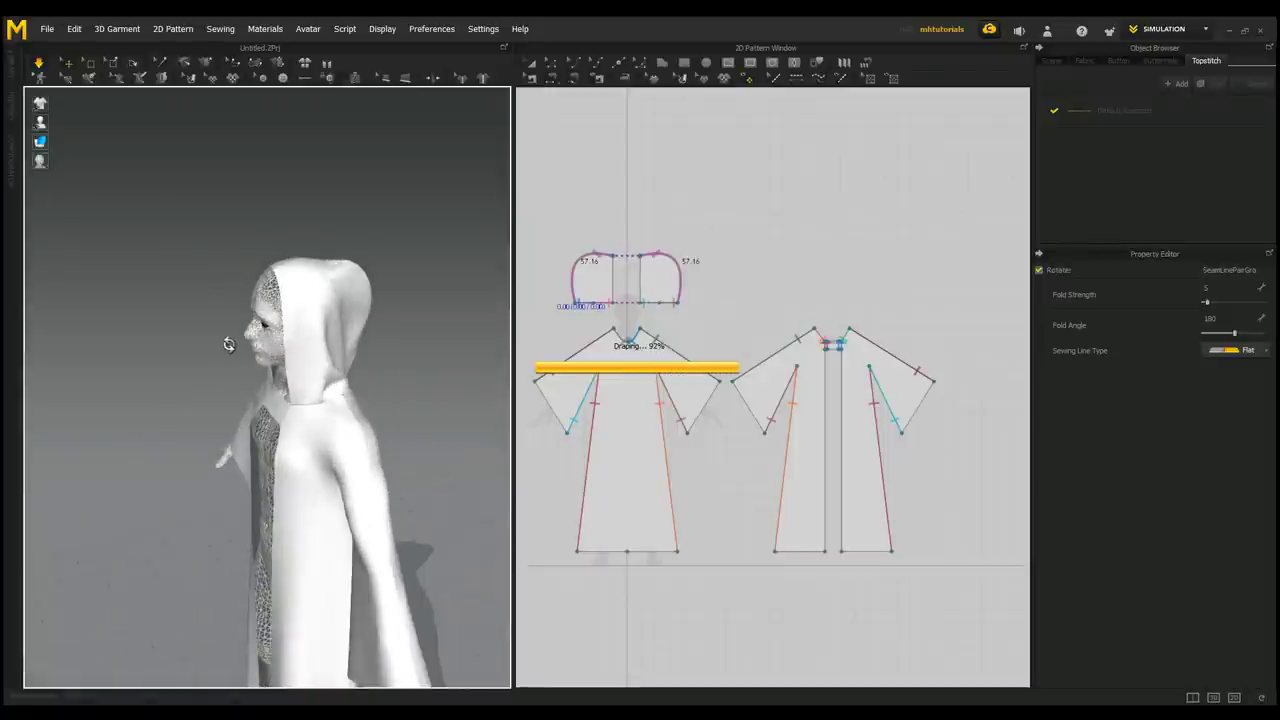
drag(272, 278, 218, 297)
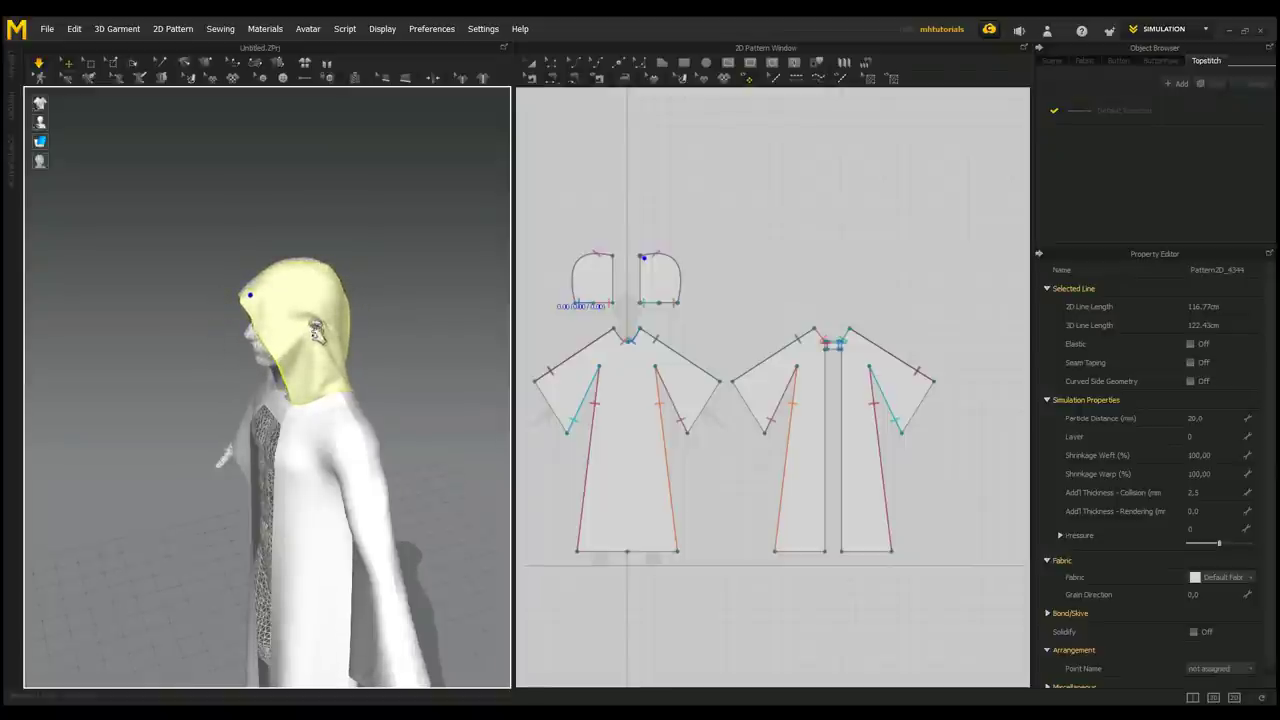
- Pull both sides of the draped hood forward around the avatar's face while the simulation runs
drag(313, 333, 320, 323)
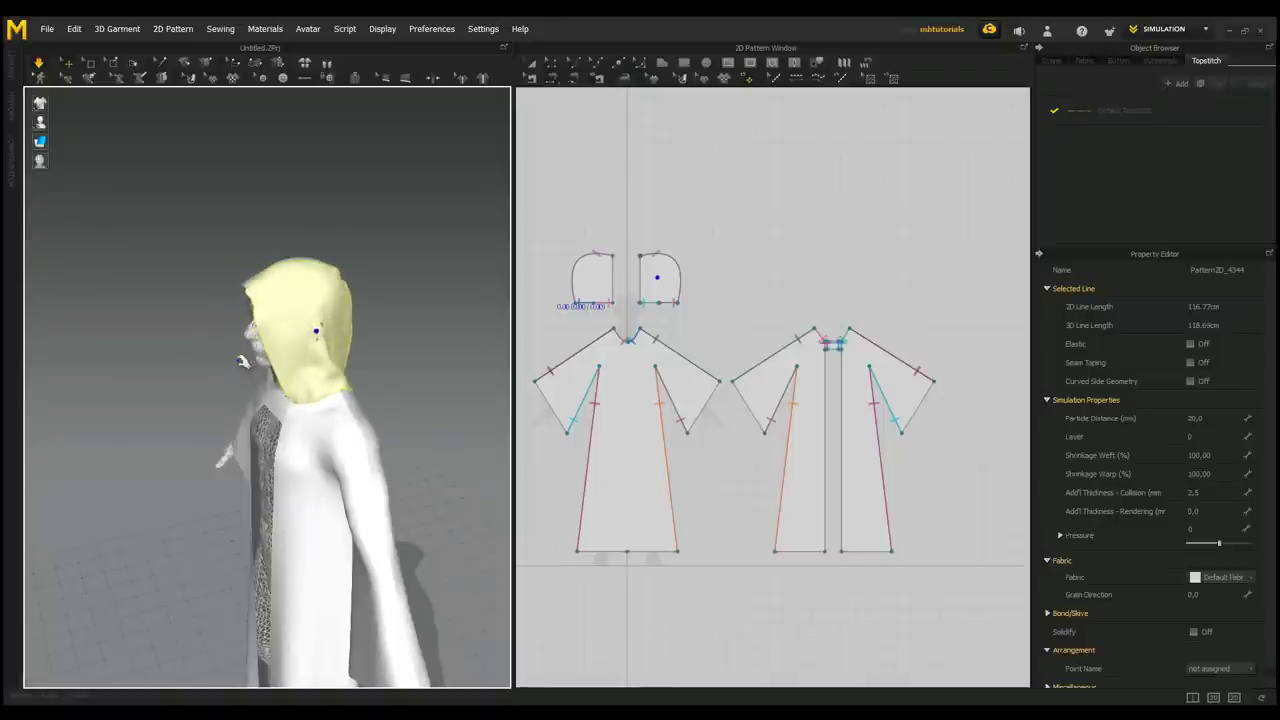
right_drag(219, 379, 429, 363)
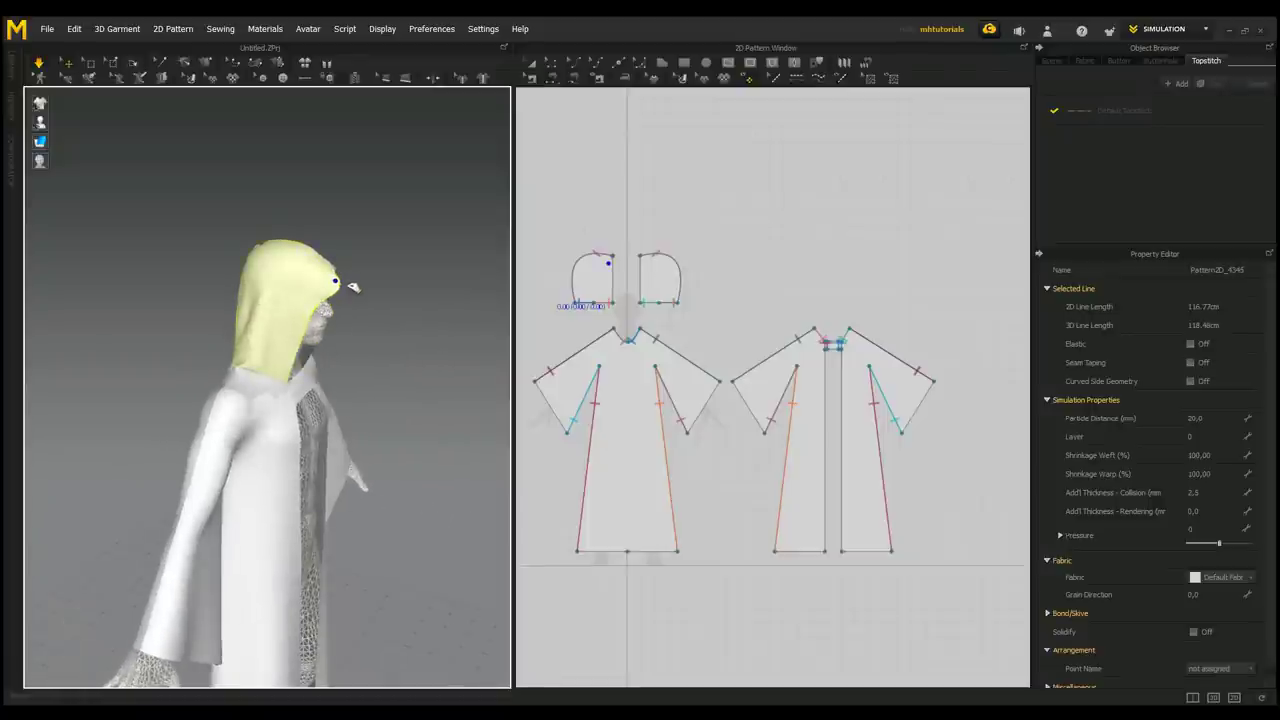
right_drag(383, 385, 350, 340)
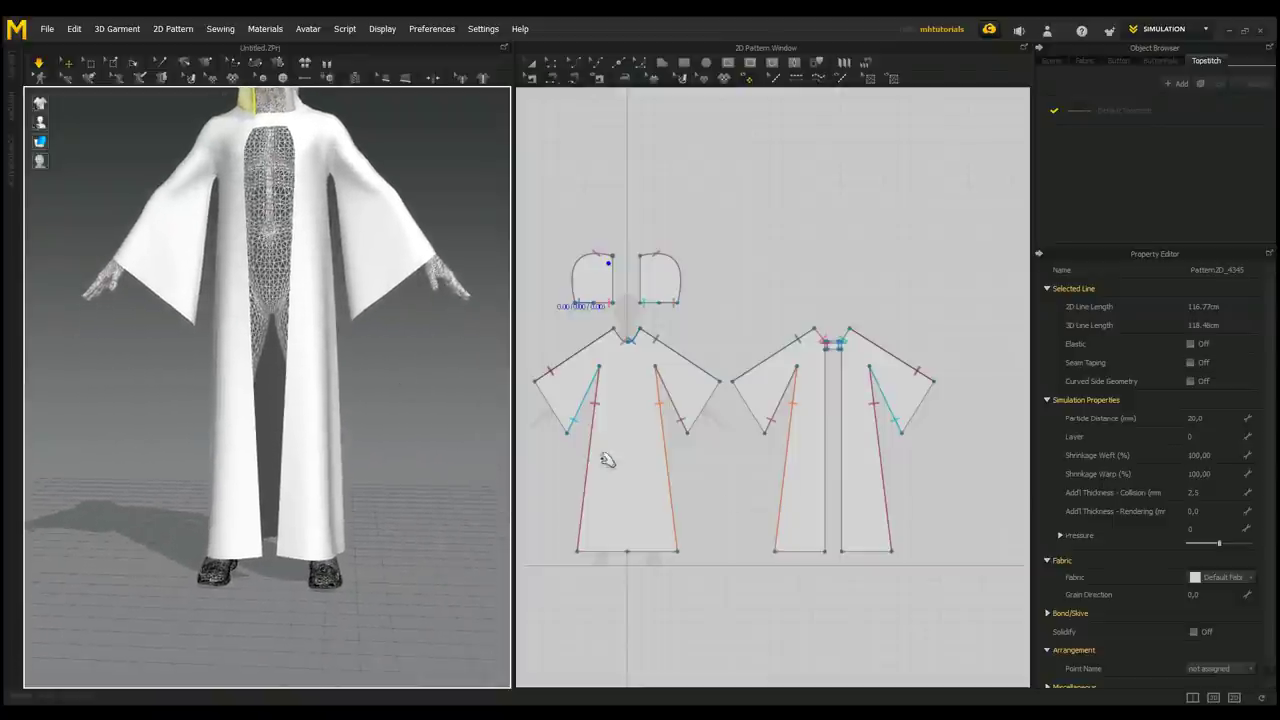
- Select both hood pieces, enlarge them together in width and height, and run the simulation to drape the bigger hood
scroll(706, 538, down, 1)
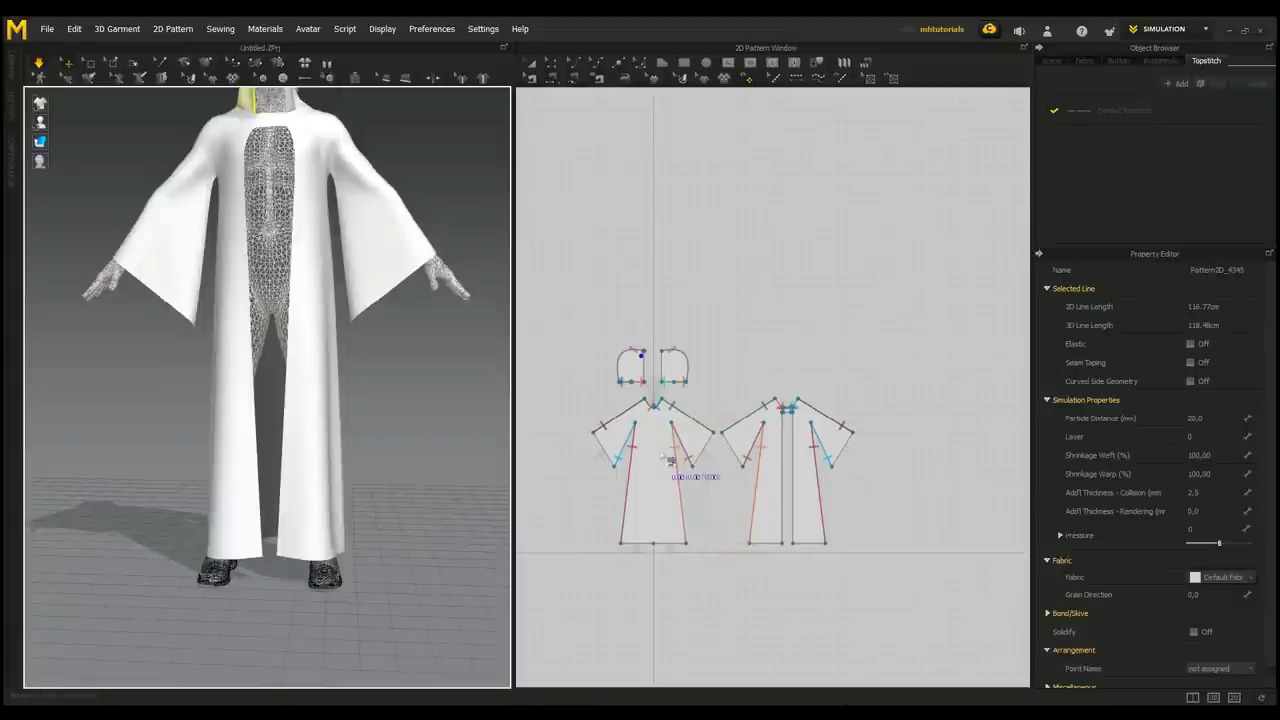
right_drag(686, 471, 690, 590)
right_drag(360, 394, 363, 445)
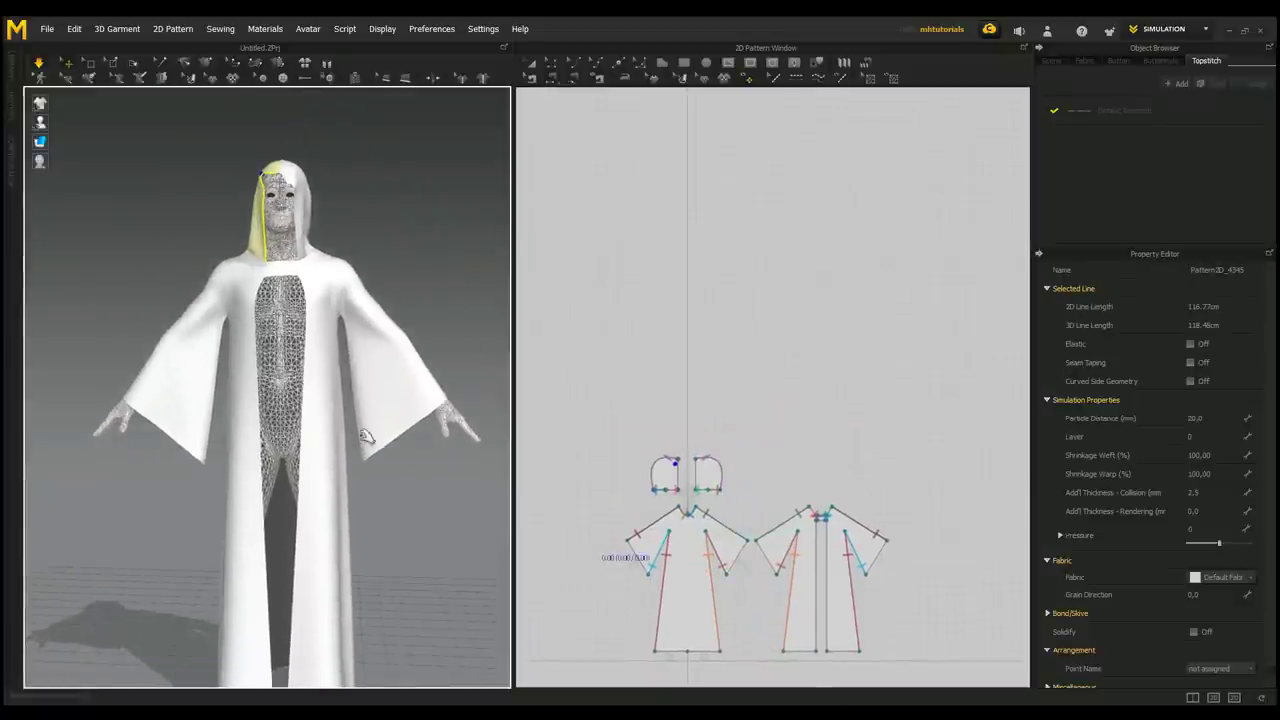
scroll(690, 527, up, 3)
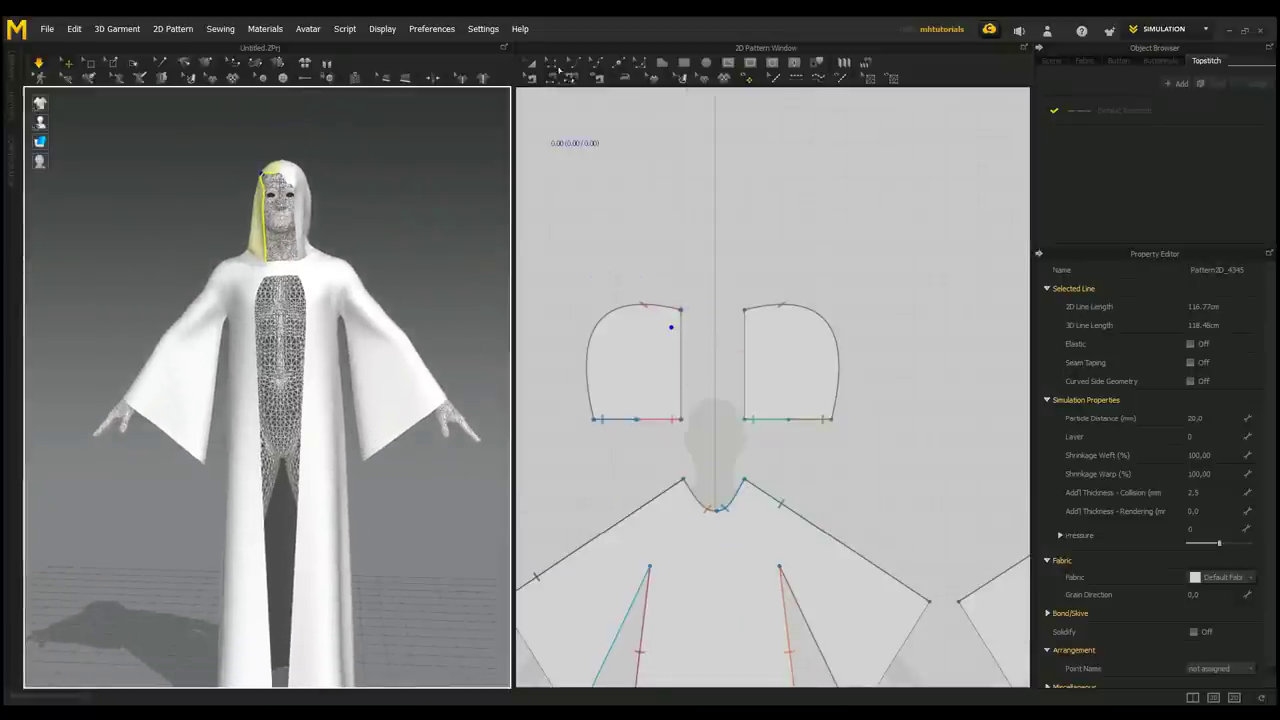
click(531, 64)
click(640, 308)
drag(548, 228, 908, 464)
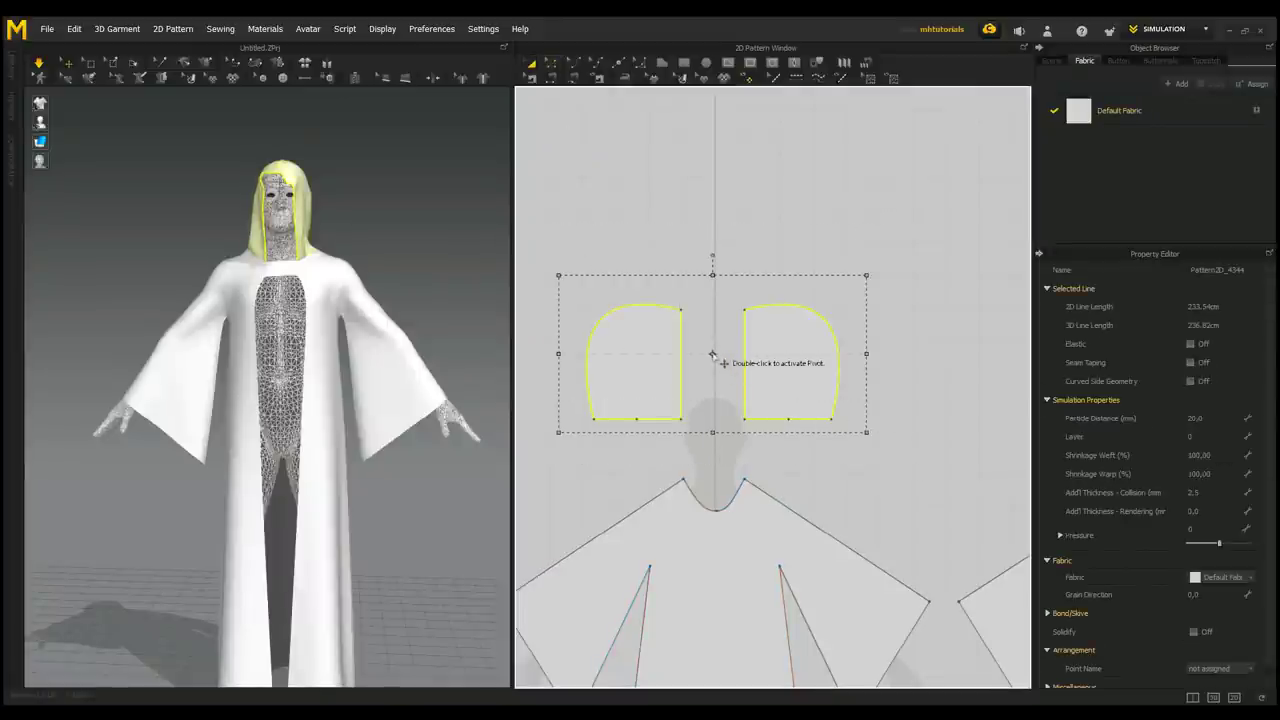
drag(870, 271, 900, 245)
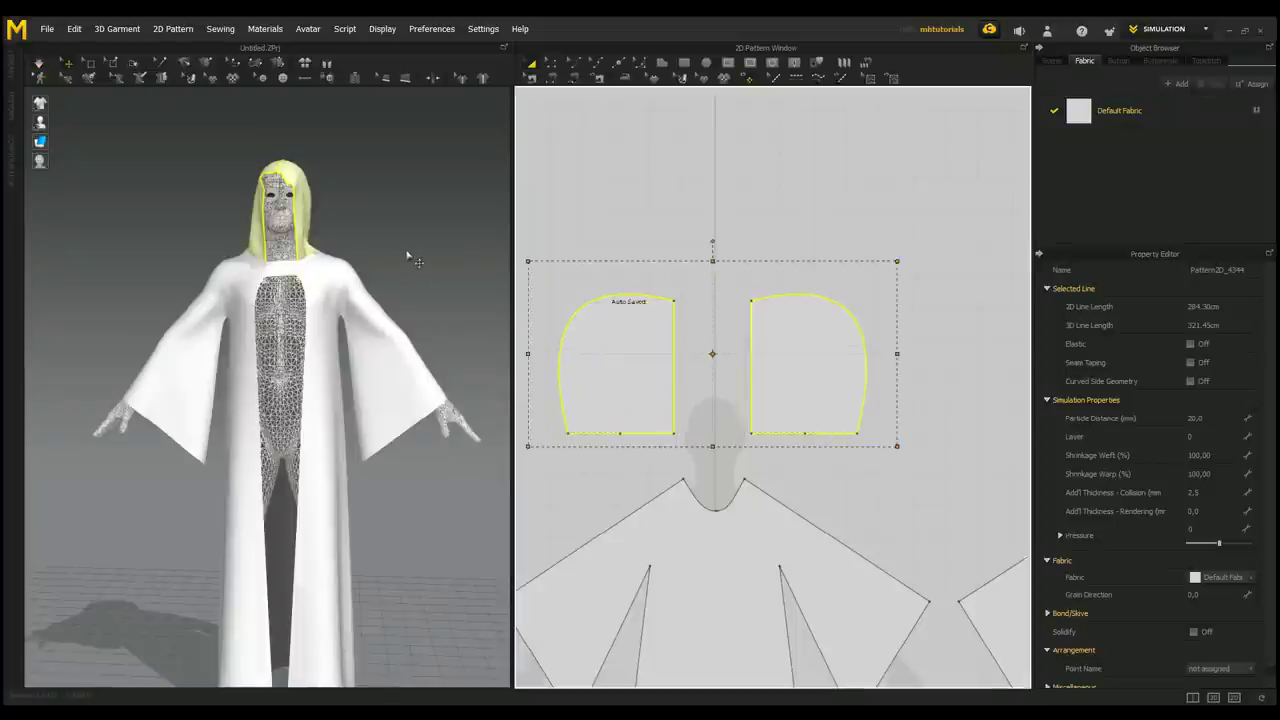
click(38, 64)
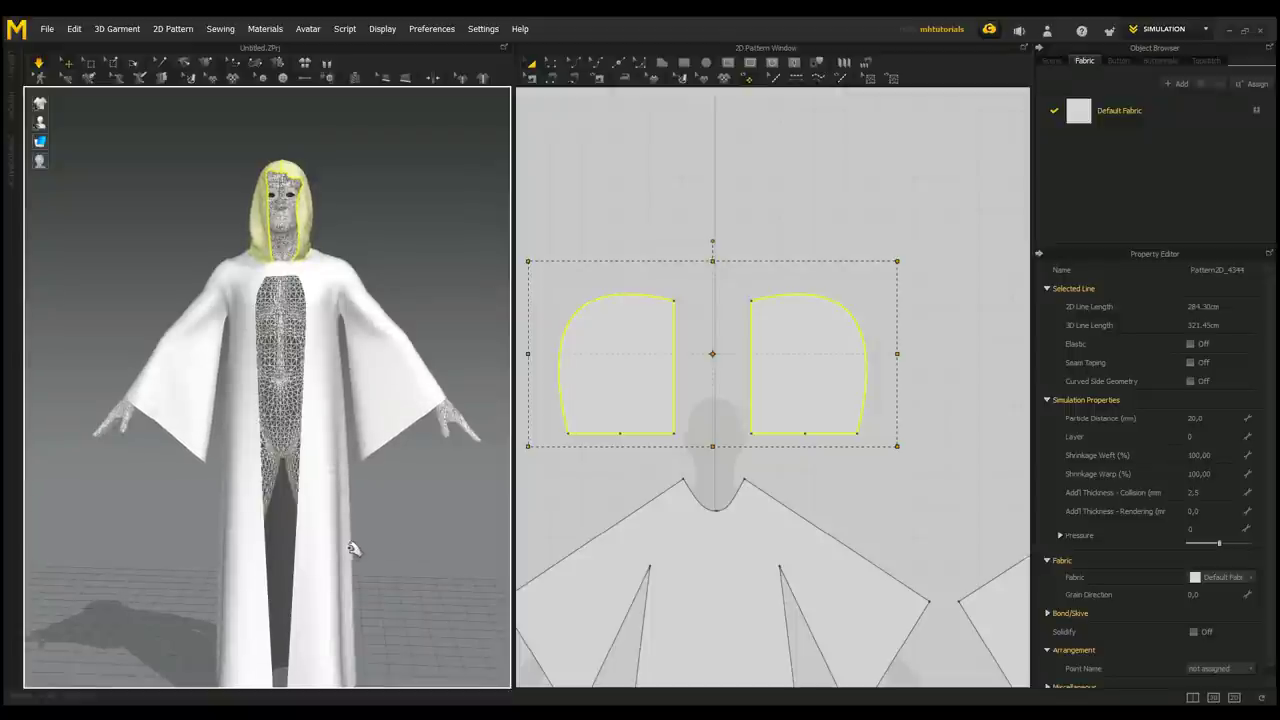
- Stretch both hood pieces considerably taller and pull the draped hood into shape around the avatar's head
drag(712, 259, 726, 187)
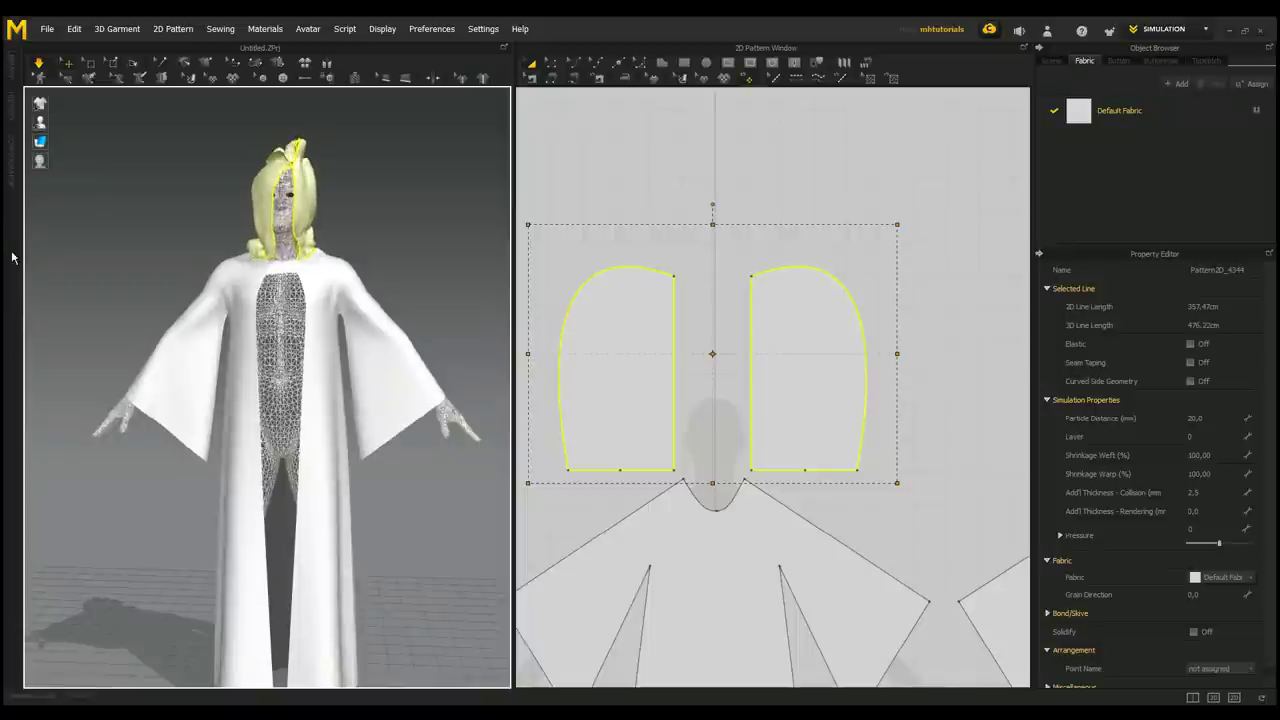
right_drag(390, 245, 347, 280)
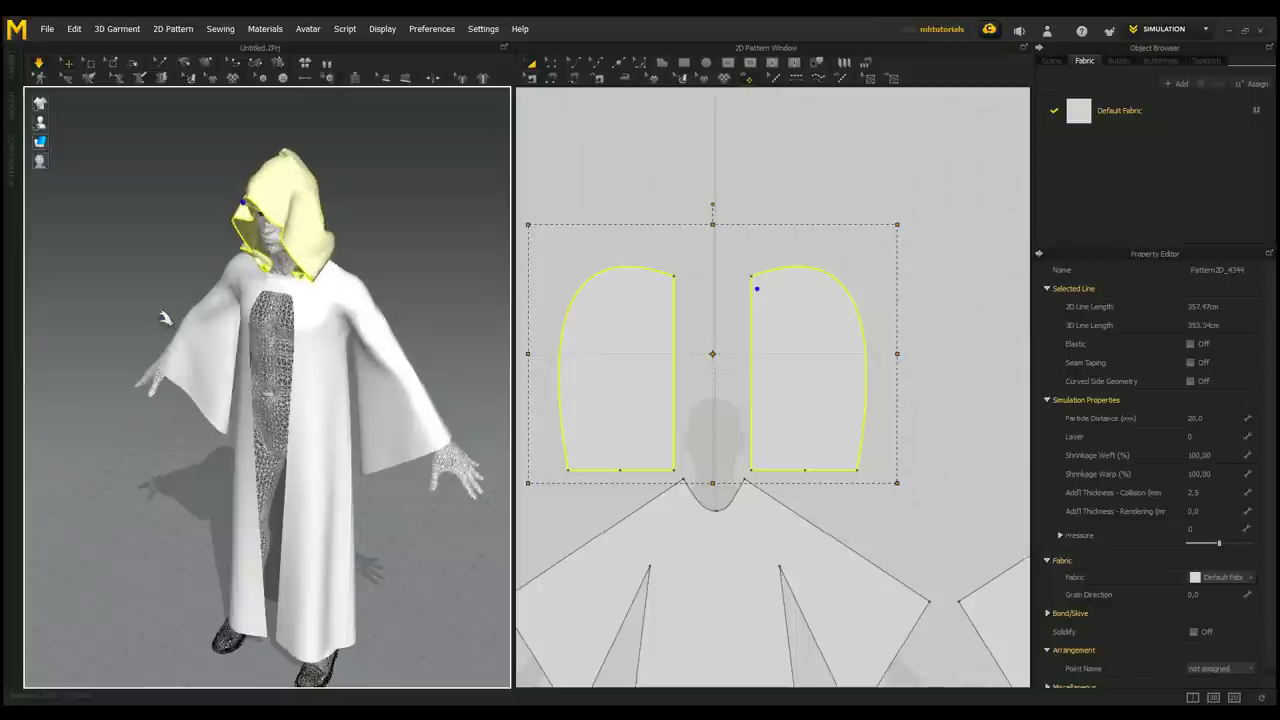
right_drag(158, 286, 268, 208)
drag(258, 212, 240, 228)
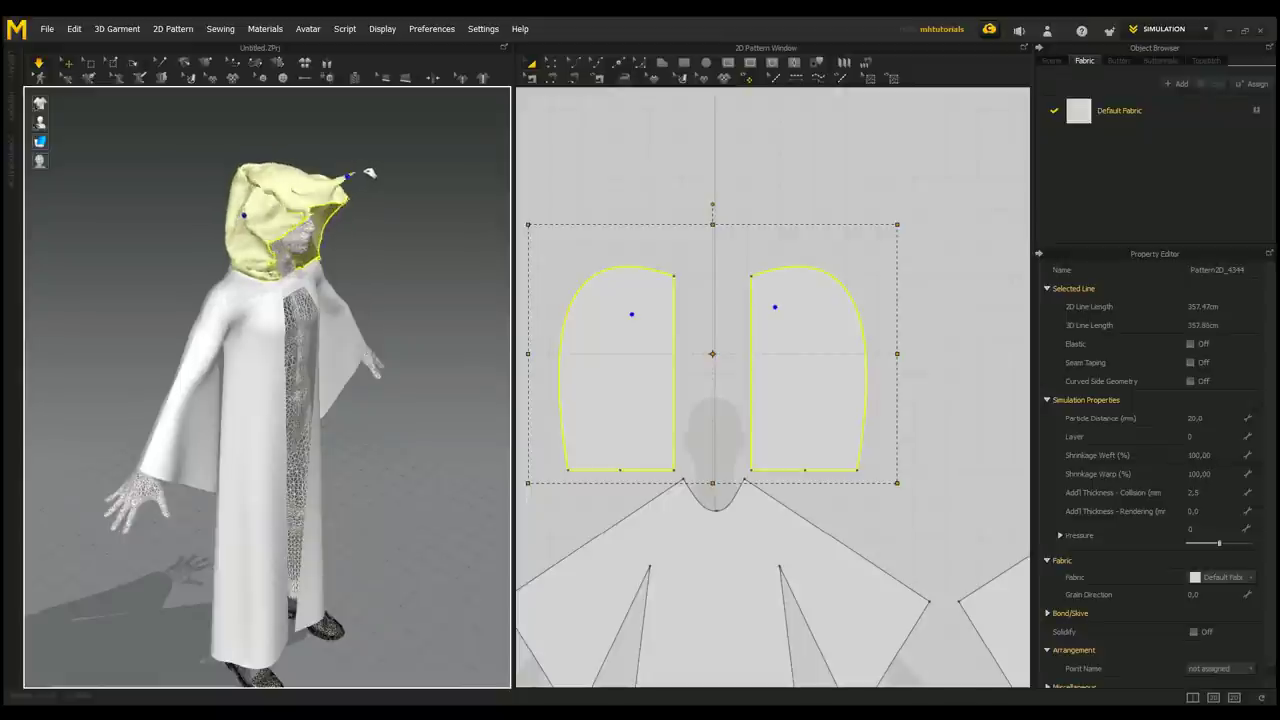
- Reduce the height of both hood pieces and pull the draped hood's front edge forward over the forehead
right_drag(371, 236, 220, 262)
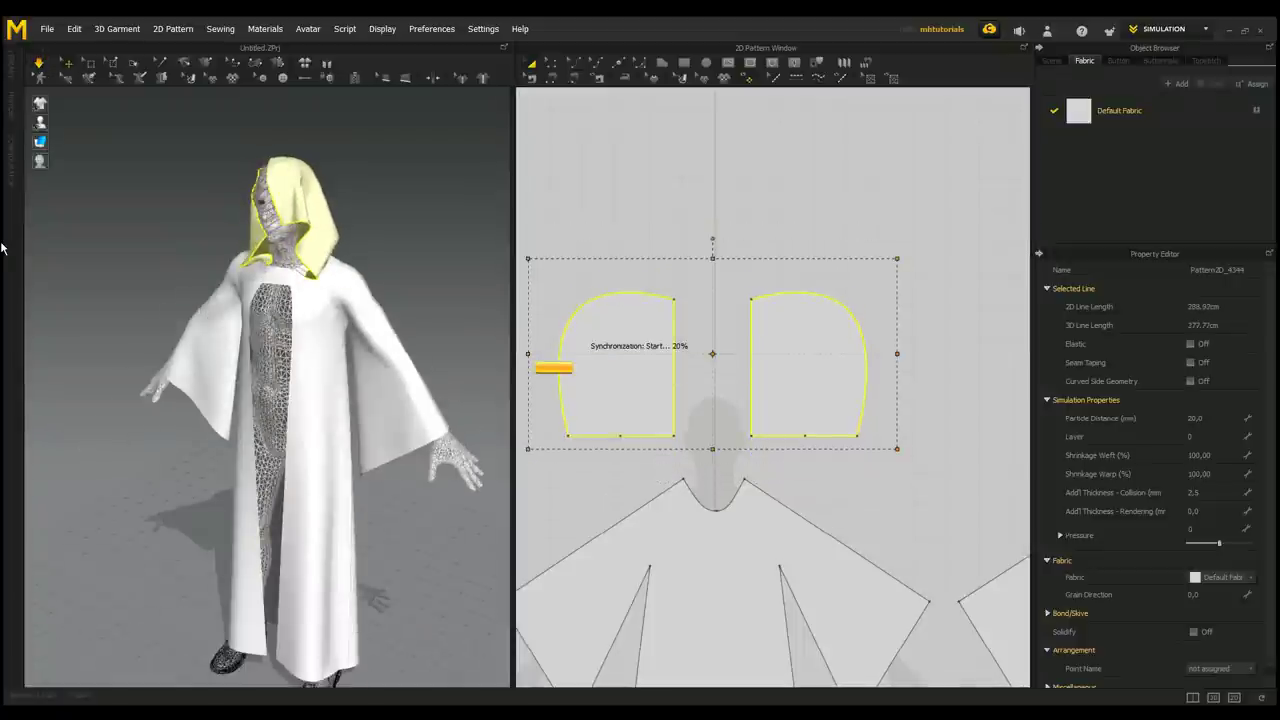
right_drag(240, 300, 262, 207)
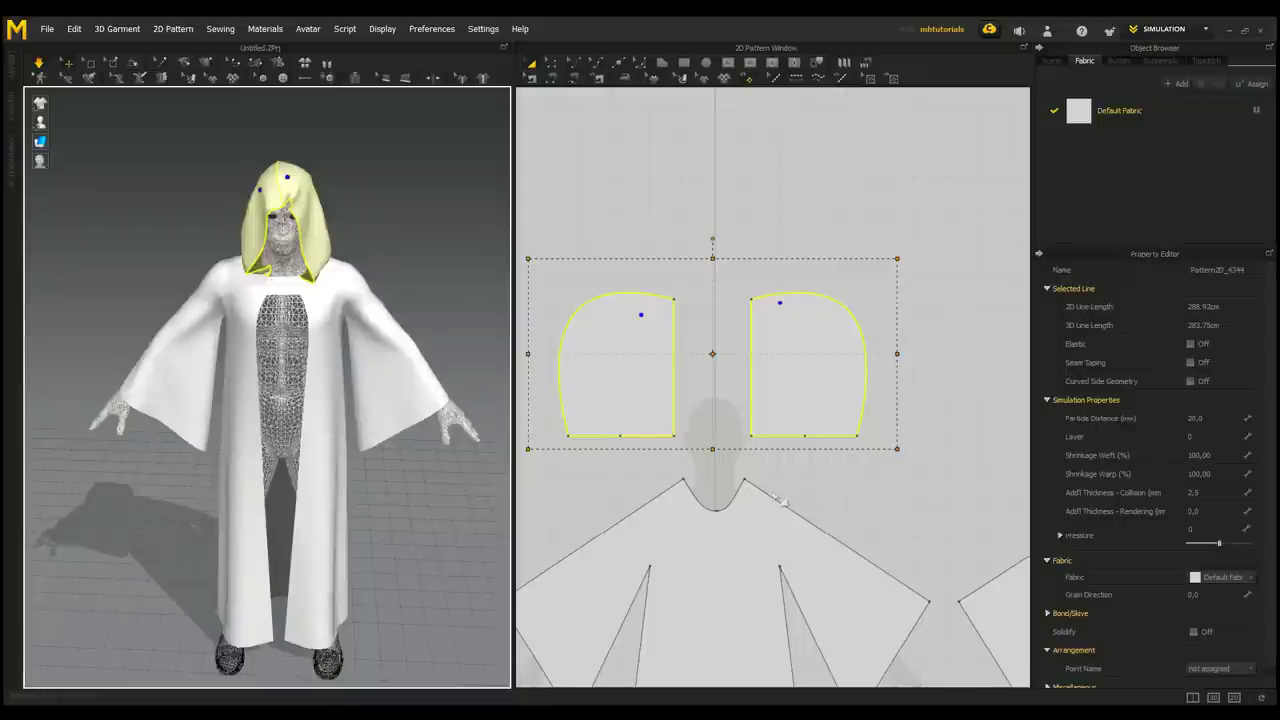
- Offset the two bottom hem segments of the back panel as an internal line at a distance of 10 cm
middle_drag(797, 490, 837, 237)
middle_drag(803, 489, 778, 255)
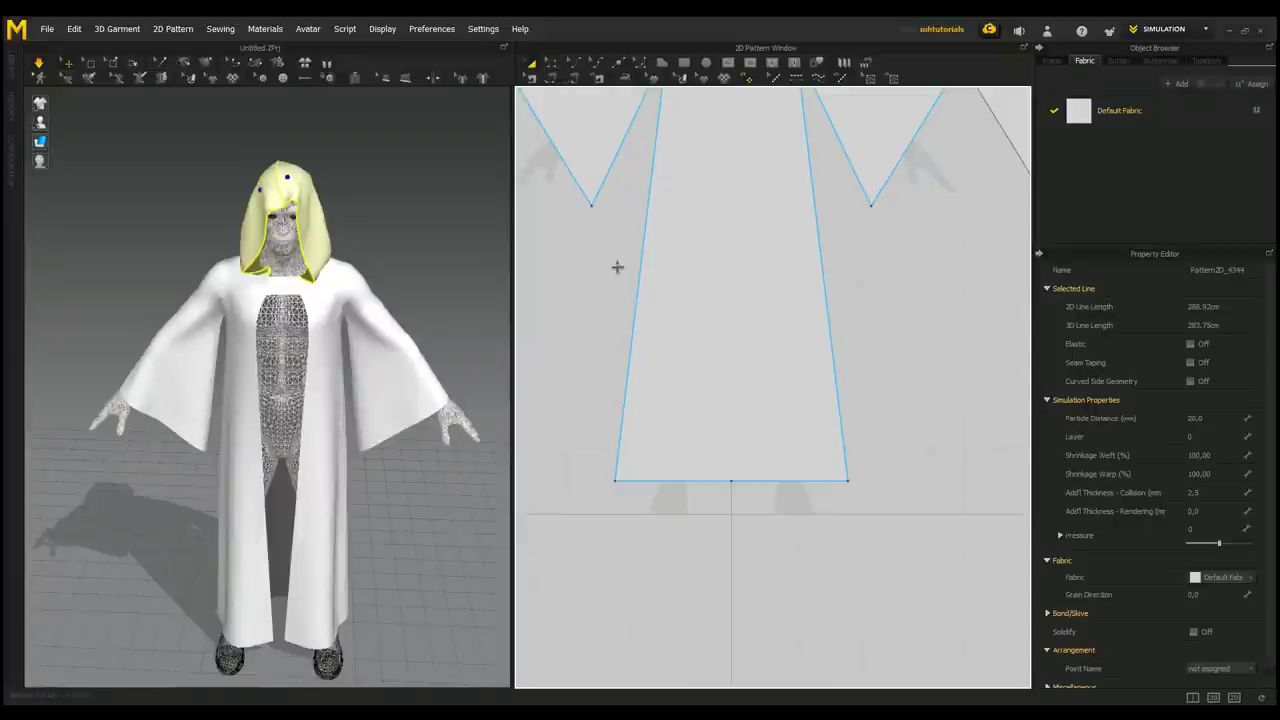
click(551, 62)
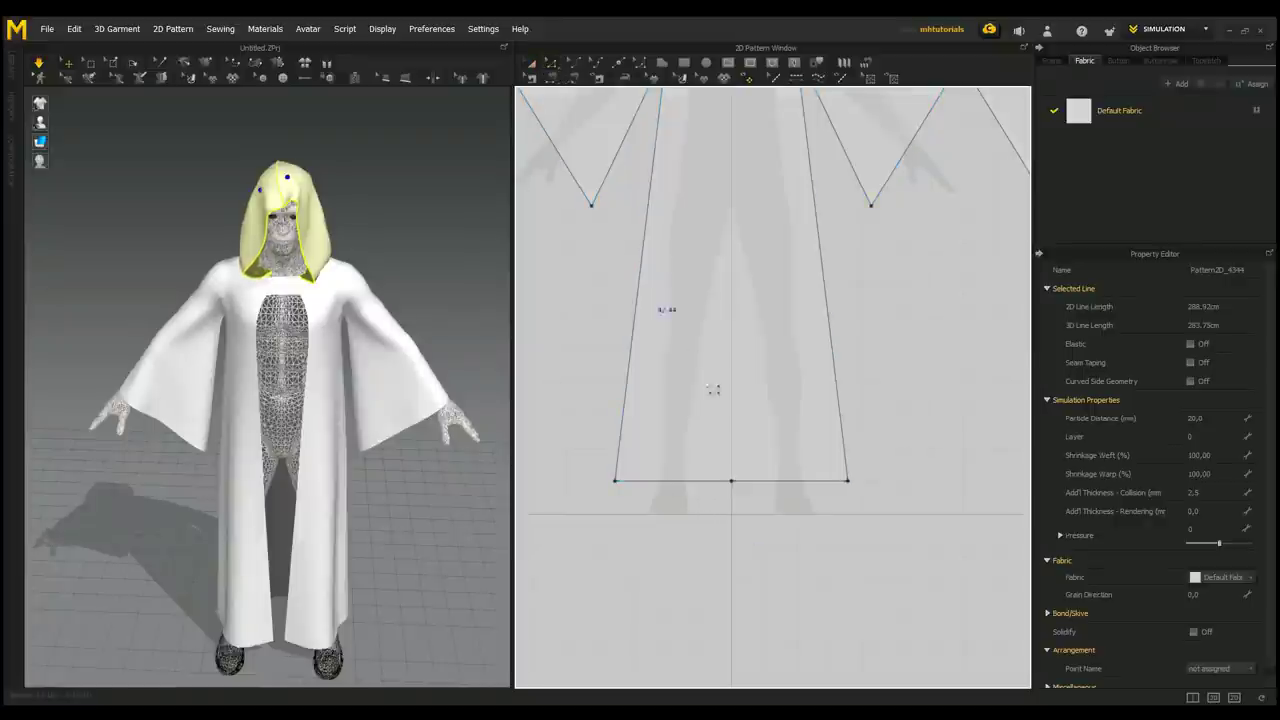
click(710, 489)
shift+click(775, 484)
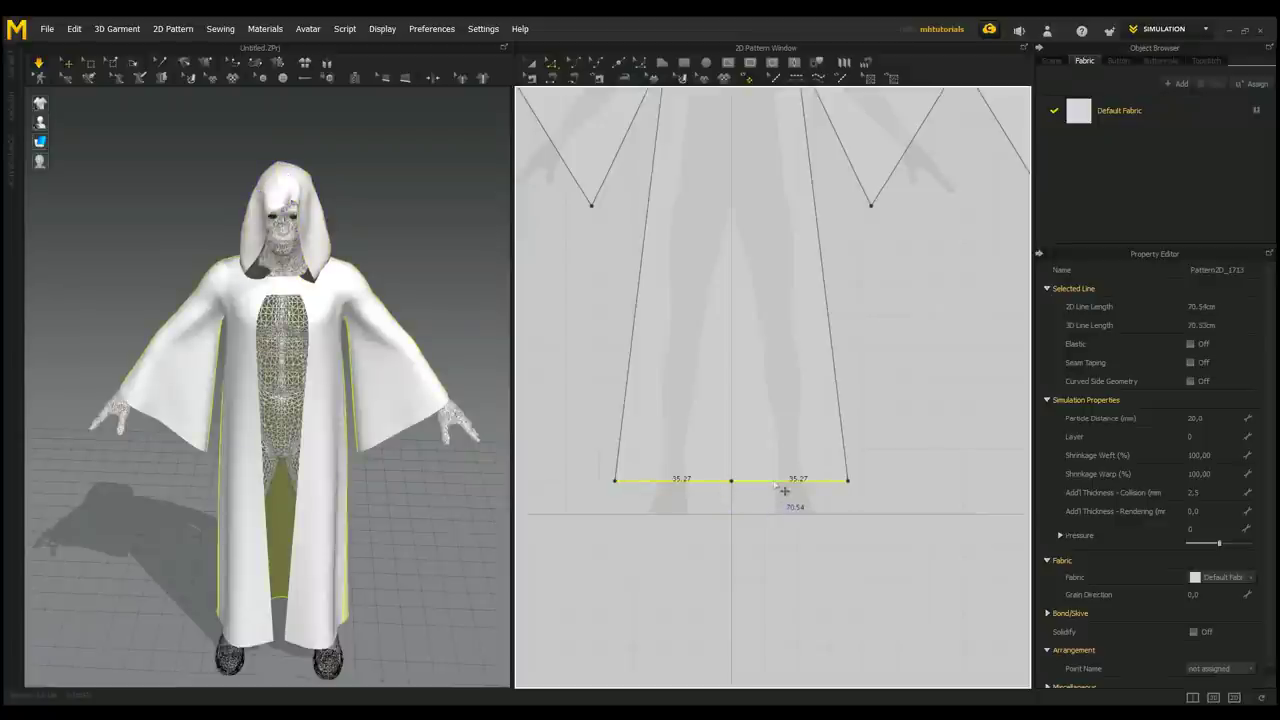
right_click(780, 486)
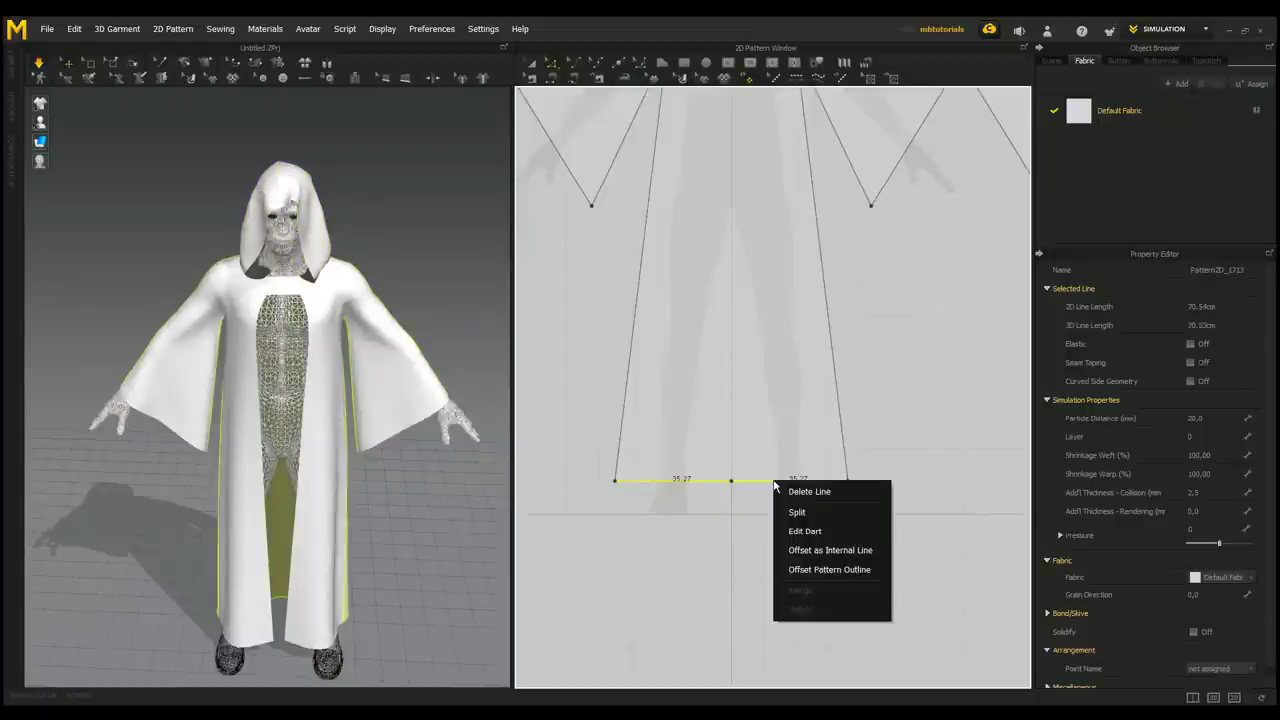
click(851, 553)
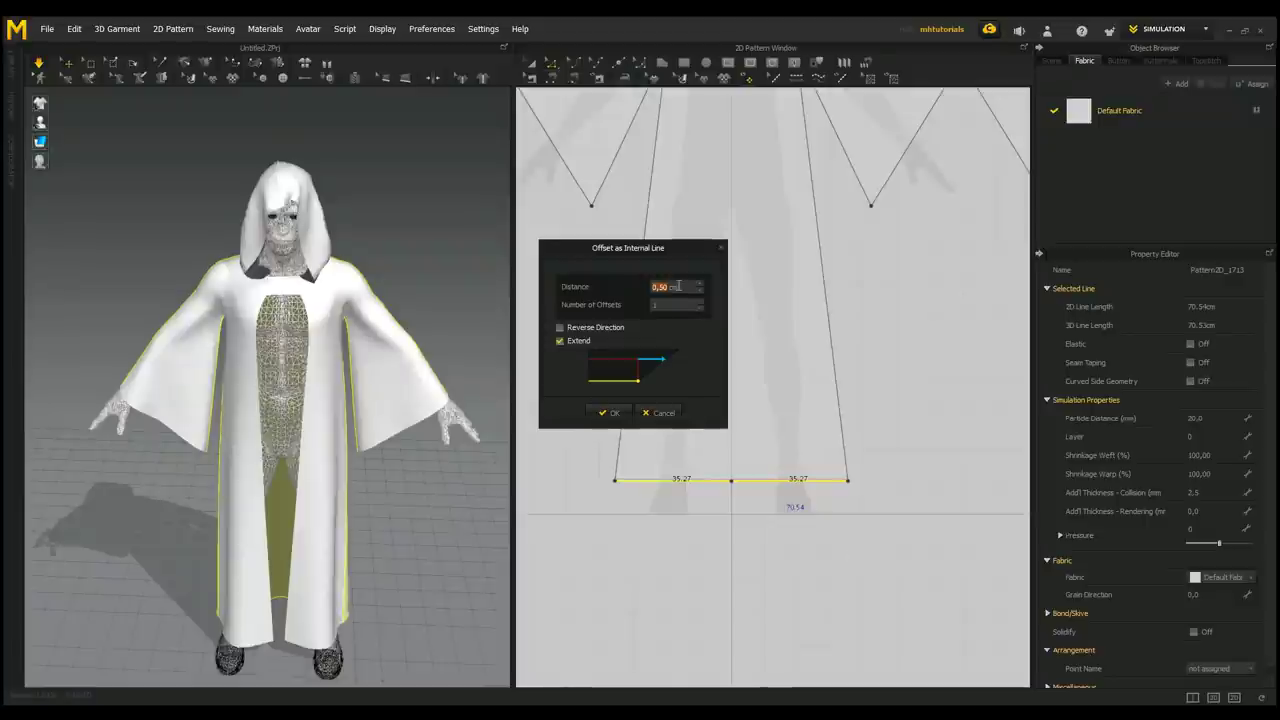
text(10)
key(Return)
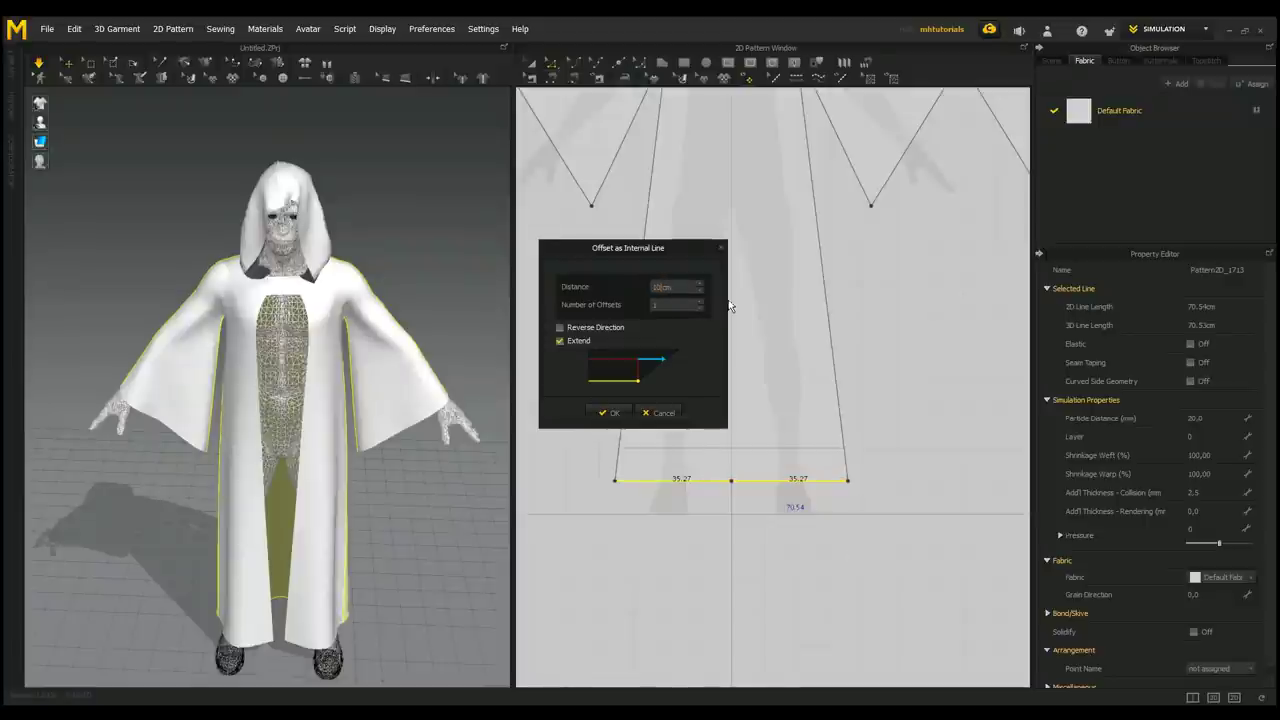
- Cut and sew the back panel along the new internal line above the hem
click(720, 449)
right_click(733, 458)
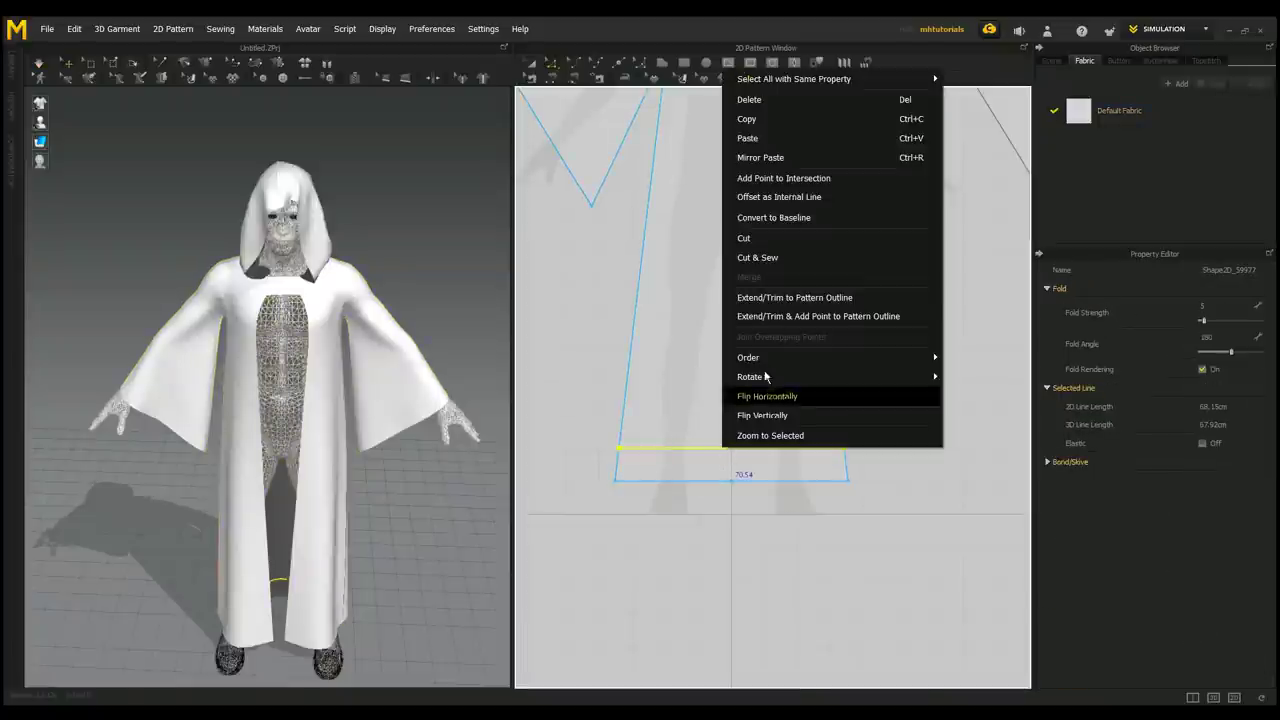
click(777, 262)
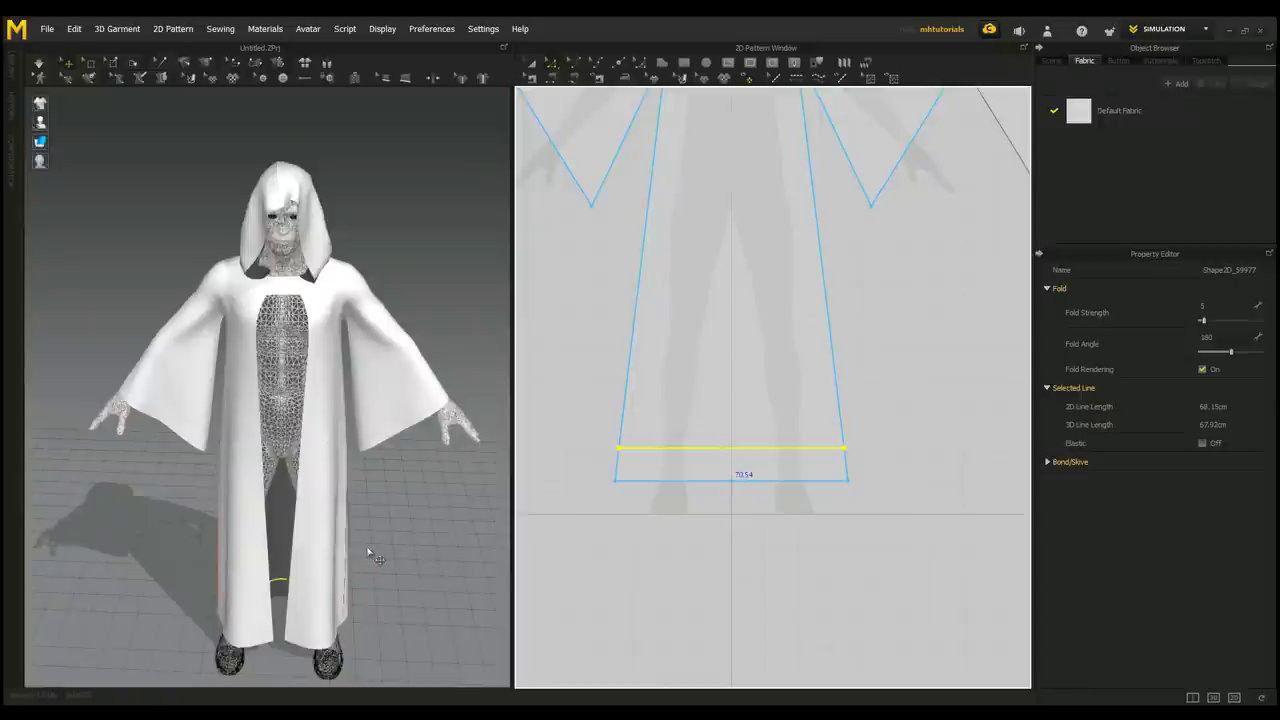
- Offset the bottom hem edges of both front panels as internal lines at a distance of 10 cm
right_drag(366, 548, 367, 549)
right_drag(403, 593, 277, 591)
scroll(277, 423, up, 8)
scroll(347, 522, up, 3)
scroll(305, 498, down, 2)
right_drag(305, 498, 409, 546)
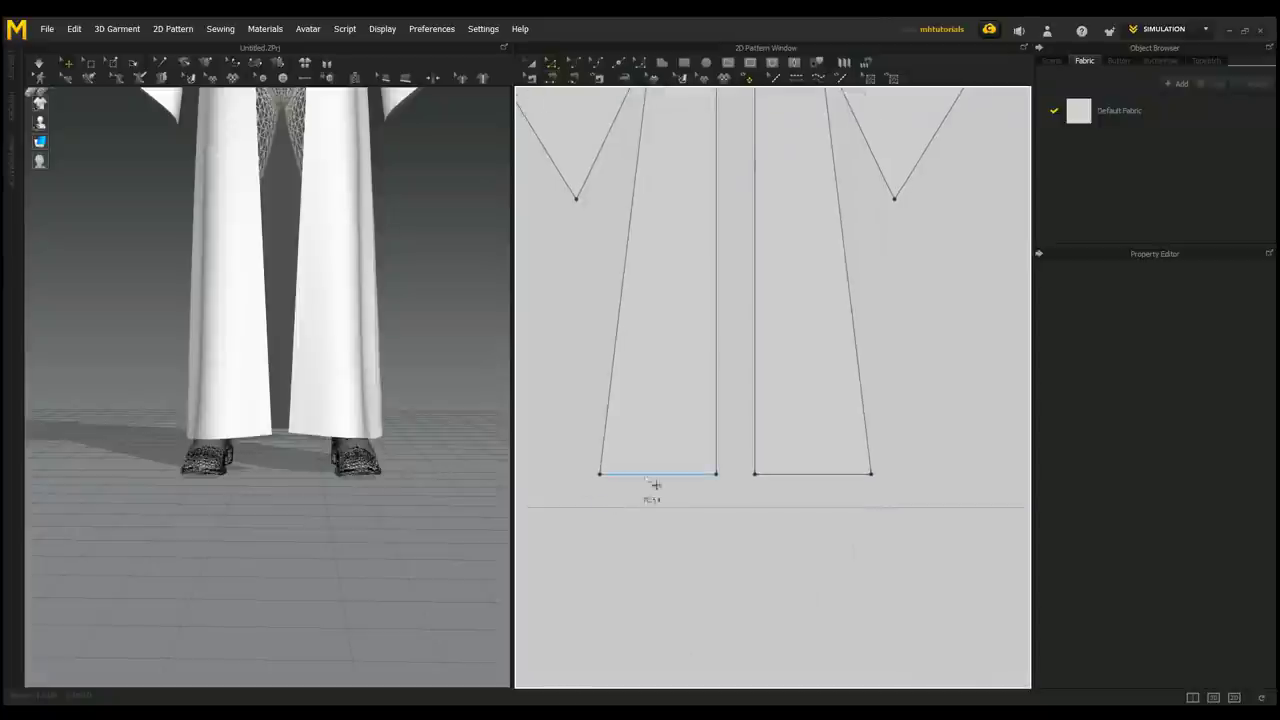
click(670, 482)
shift+click(820, 482)
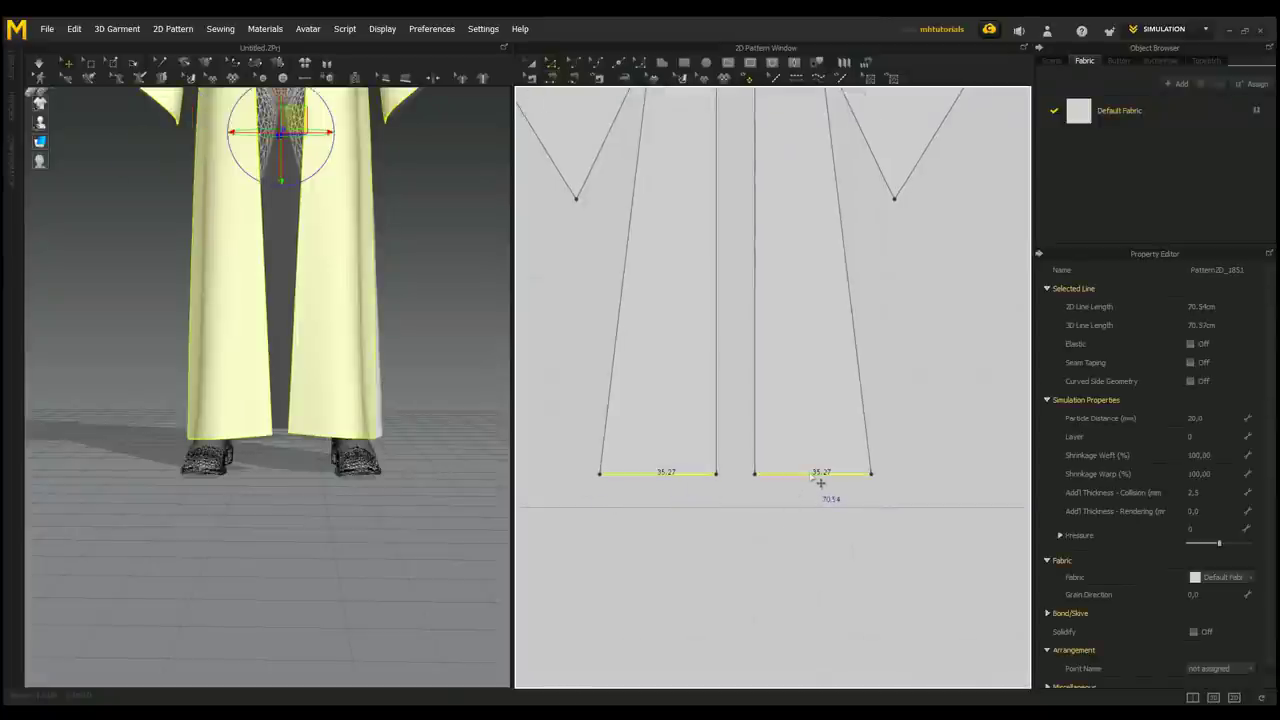
right_click(820, 483)
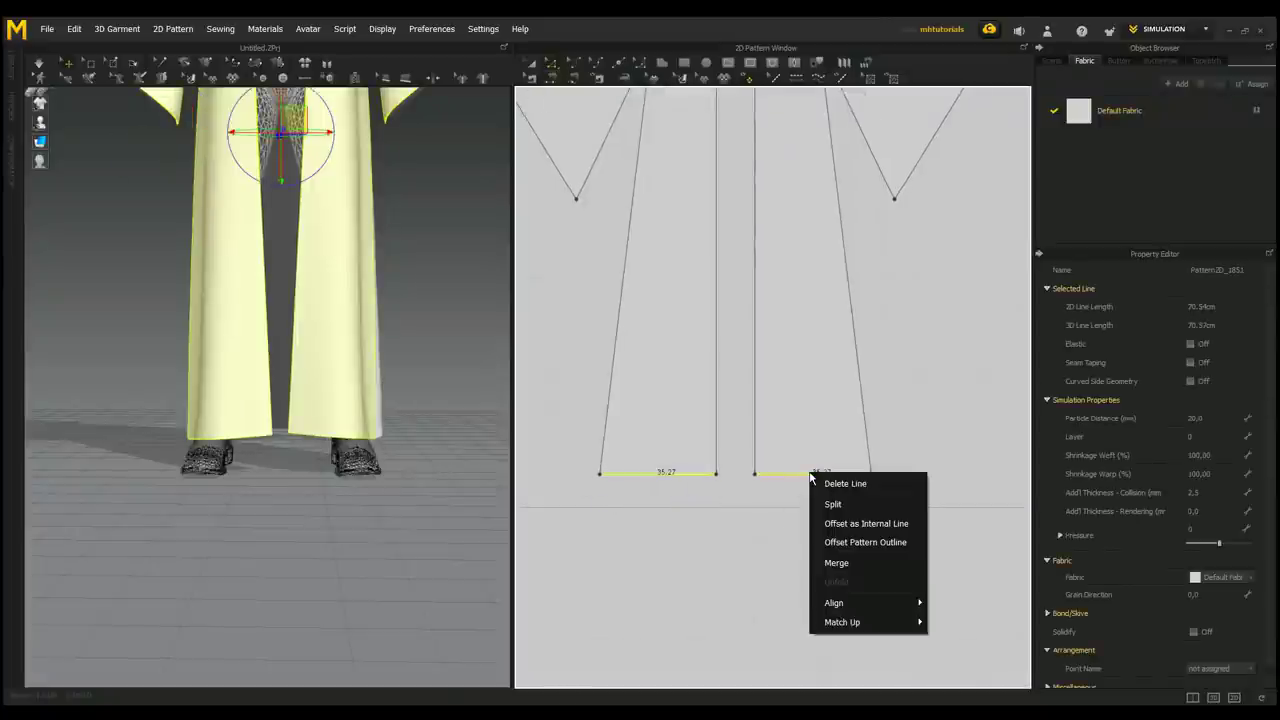
click(877, 531)
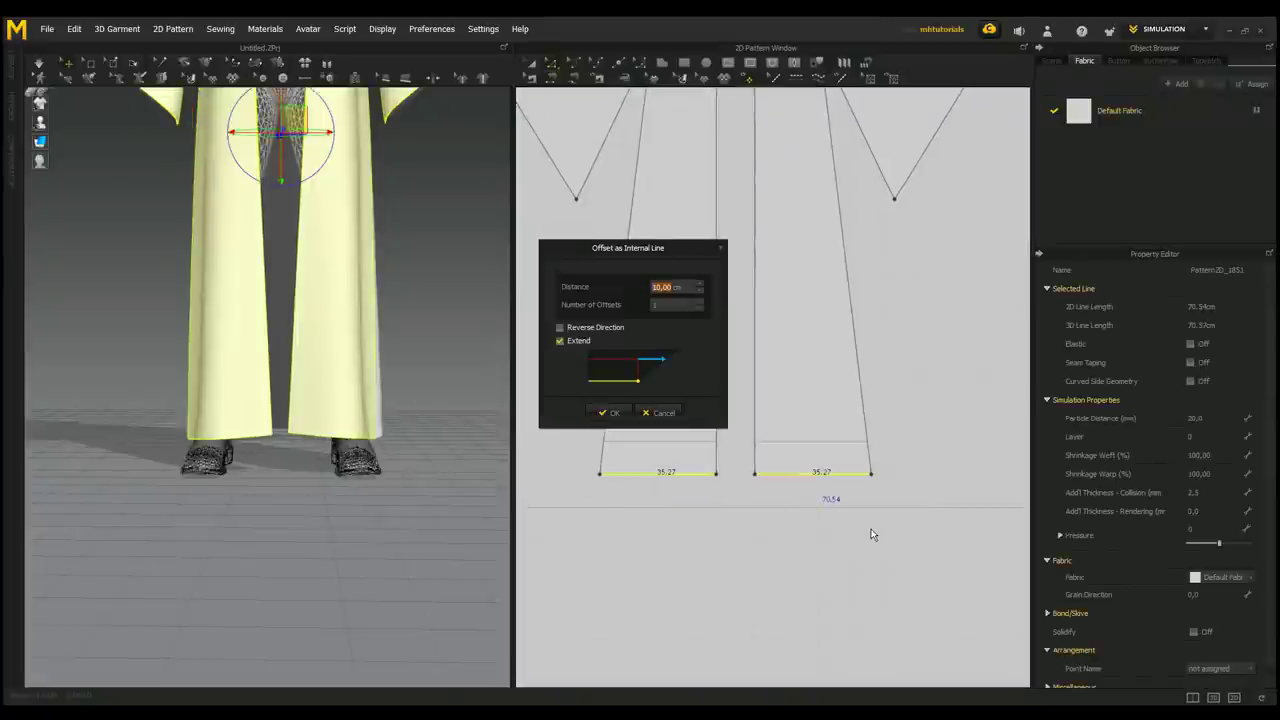
click(615, 415)
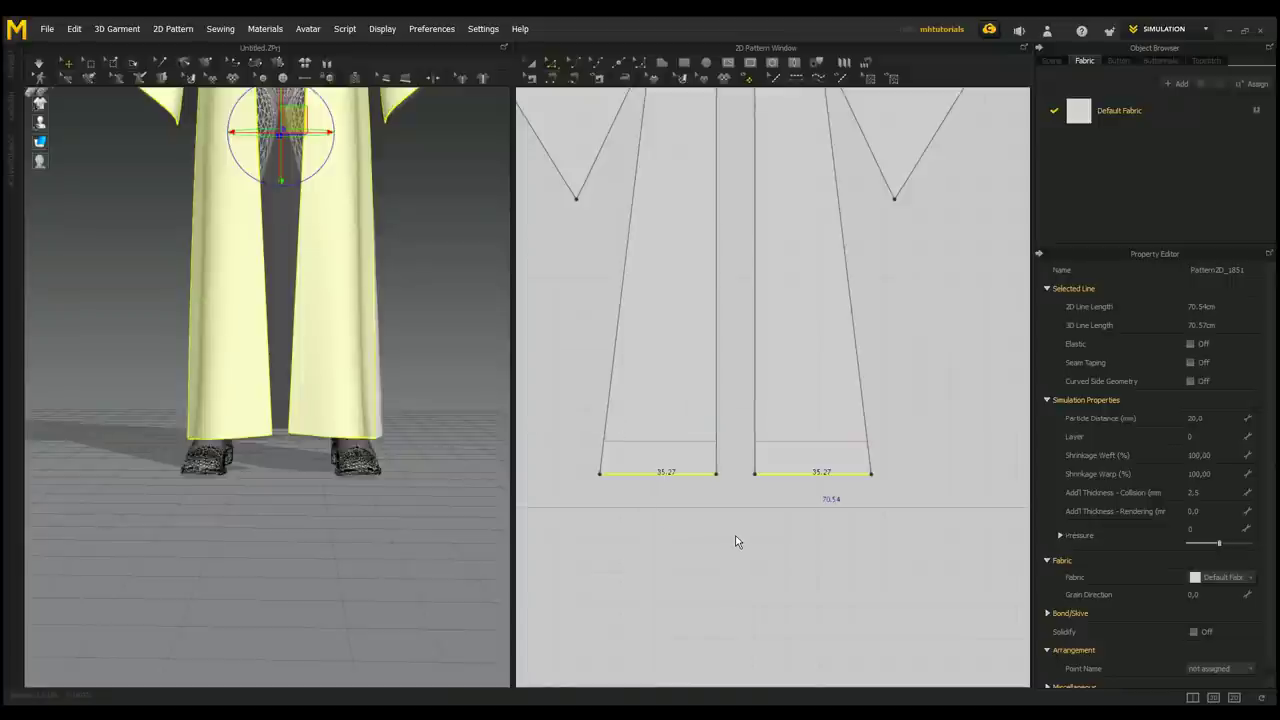
- Cut and sew both front panels along their internal hem lines, and clear the selection
right_click(697, 446)
click(749, 213)
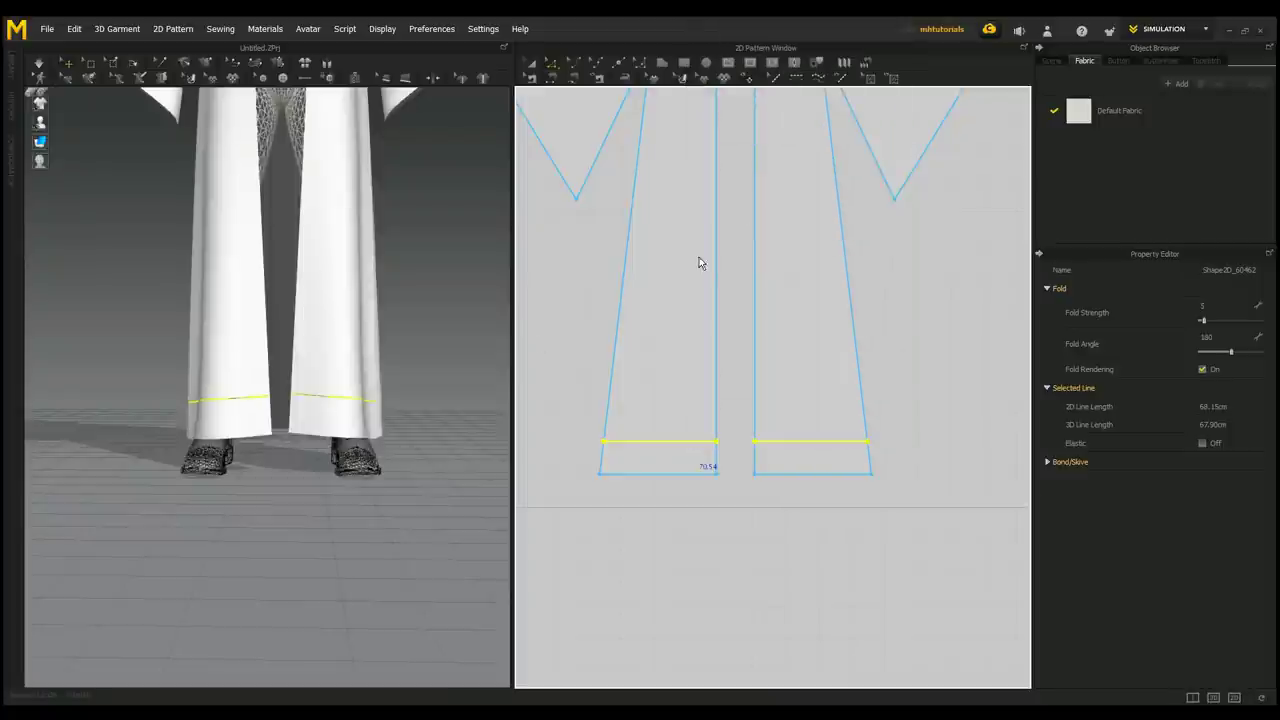
click(437, 380)
- Offset the sleeve-end edges of both front panels as internal lines at a distance of 10 cm, and select the new lines
scroll(437, 380, down, 2)
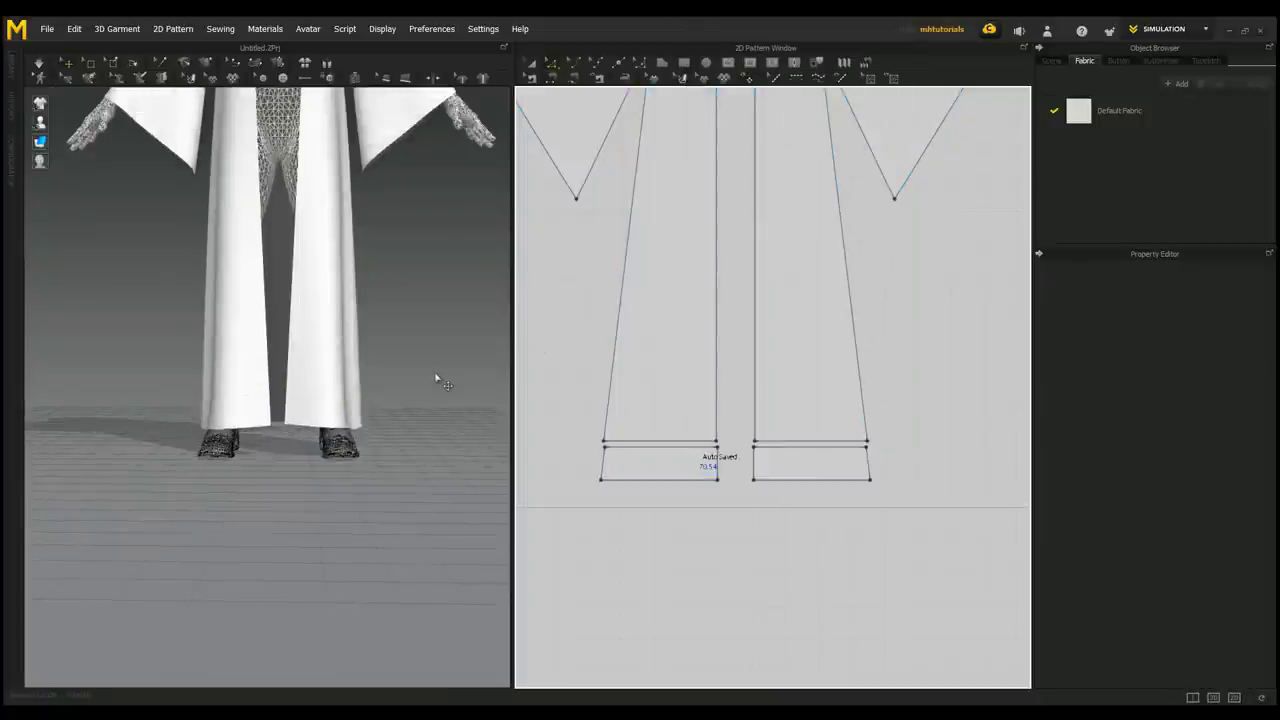
scroll(438, 380, down, 3)
right_drag(403, 346, 337, 491)
scroll(378, 527, up, 5)
scroll(578, 358, down, 3)
right_drag(578, 358, 749, 510)
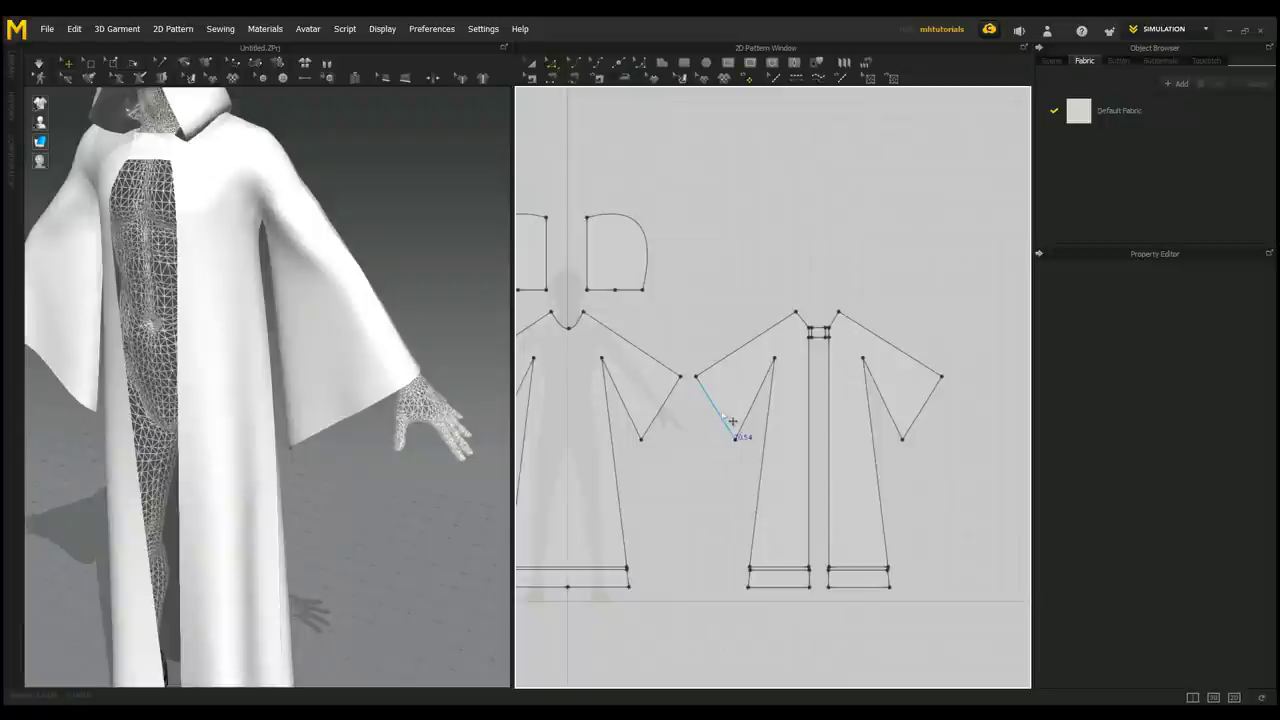
click(732, 423)
shift+click(920, 435)
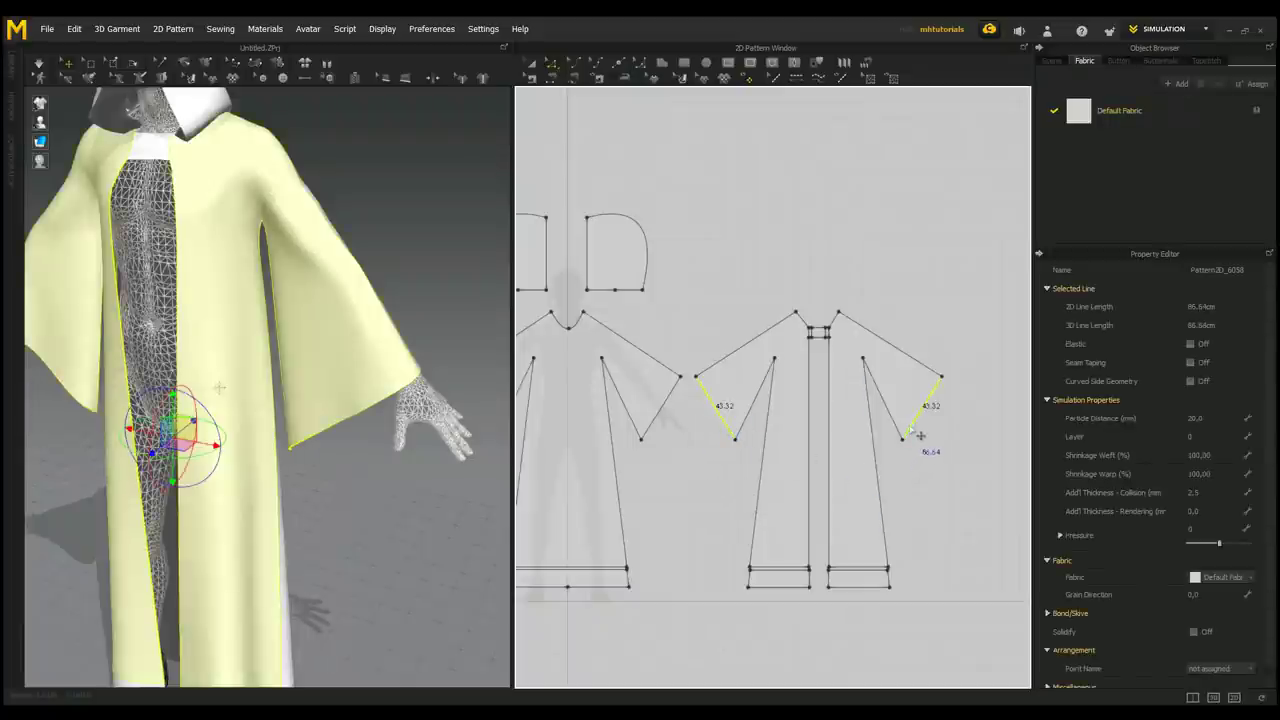
right_click(920, 435)
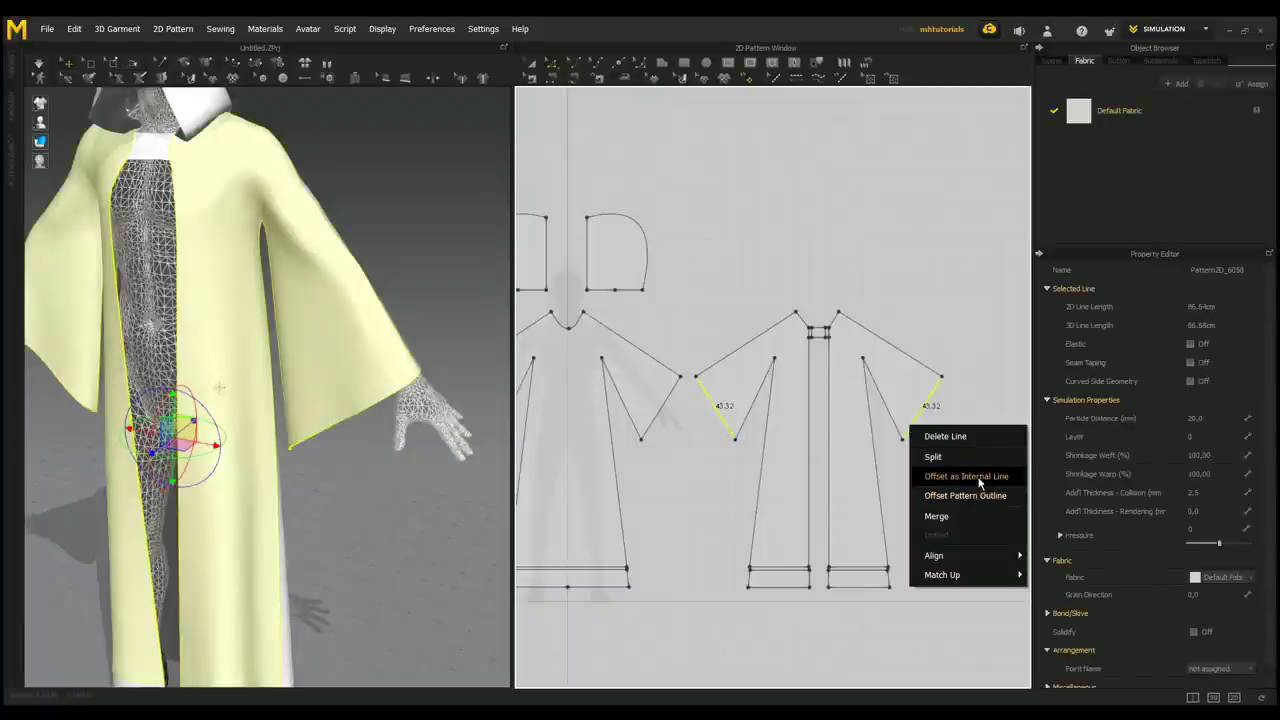
click(978, 475)
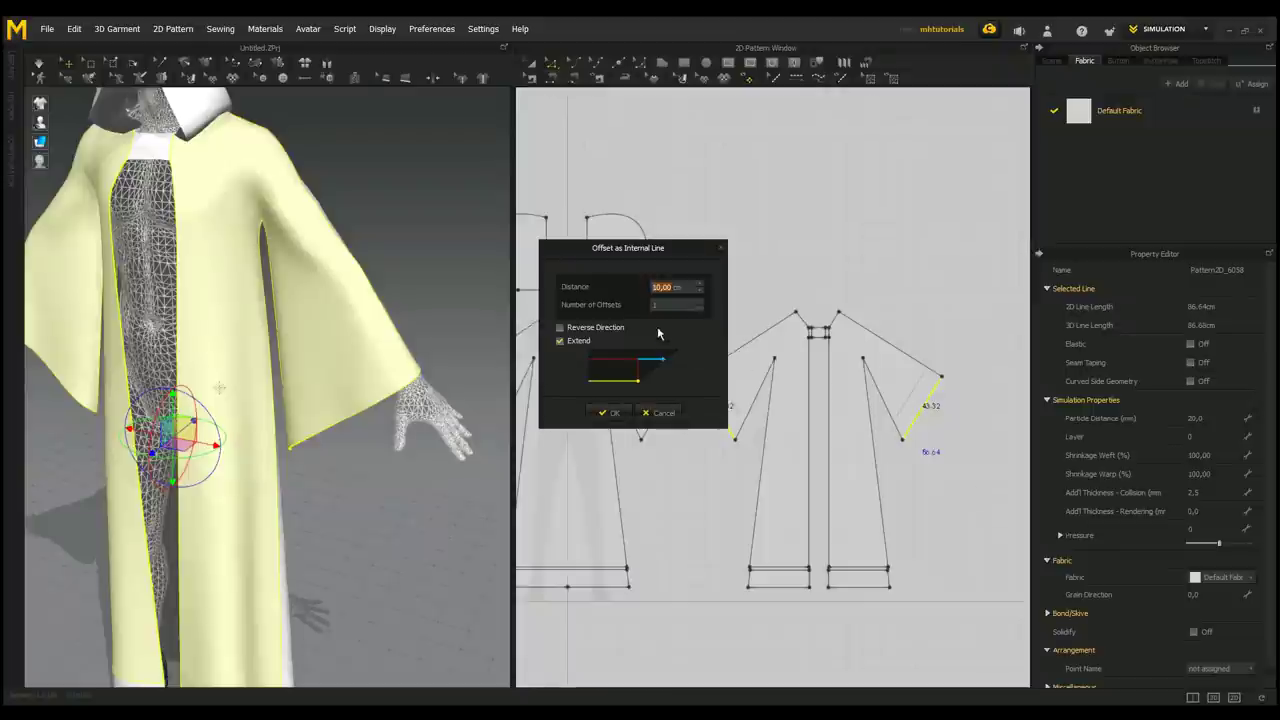
click(606, 413)
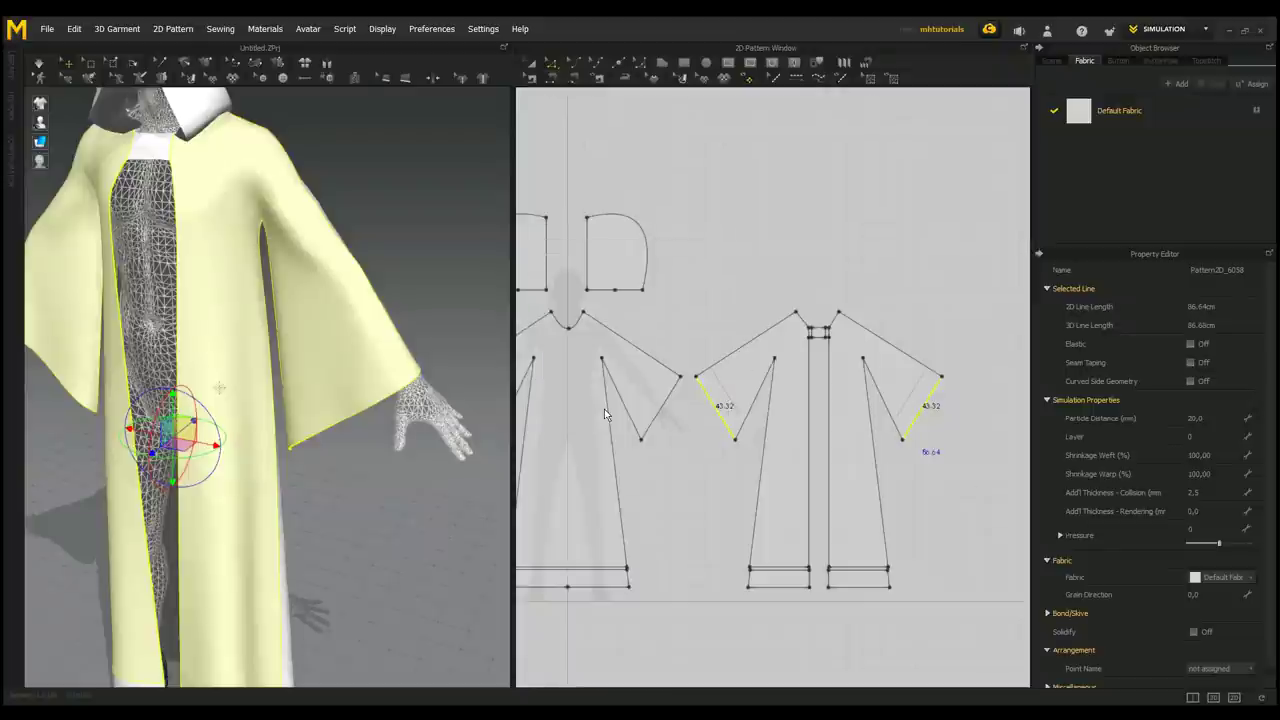
click(737, 412)
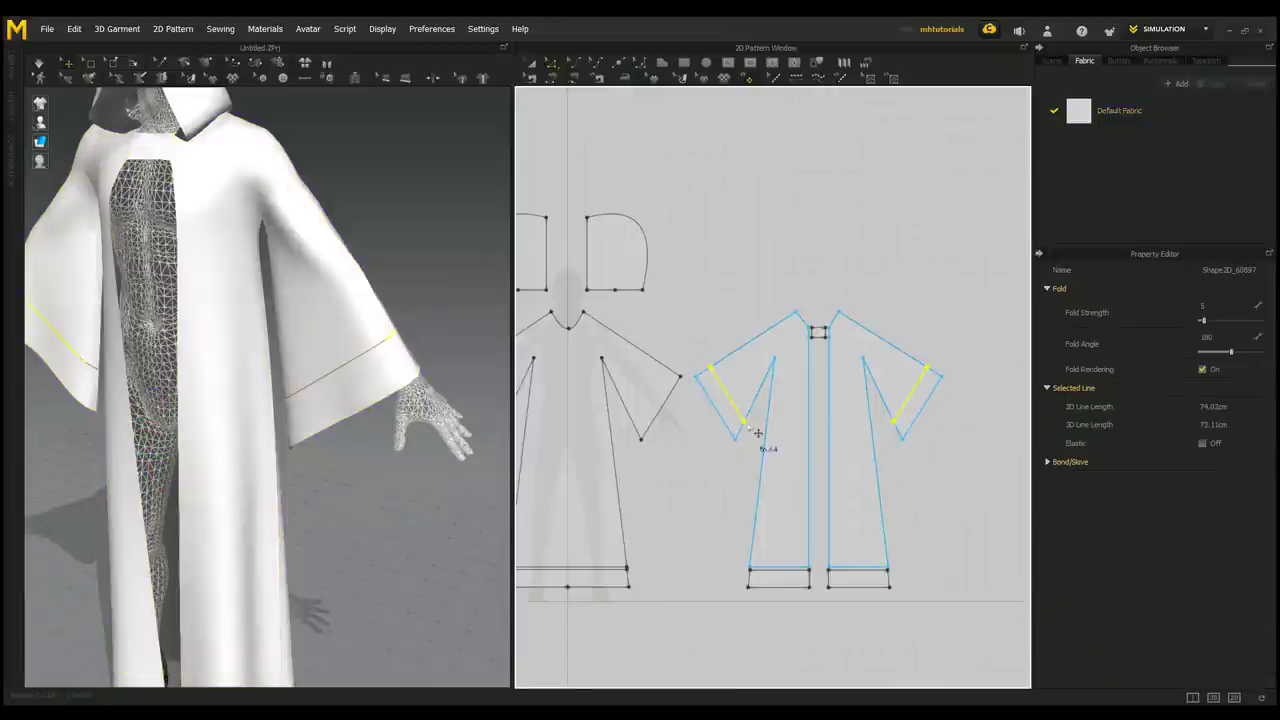
- Cut and sew both front panels along the internal lines near their sleeve ends, and clear the selection
right_click(742, 410)
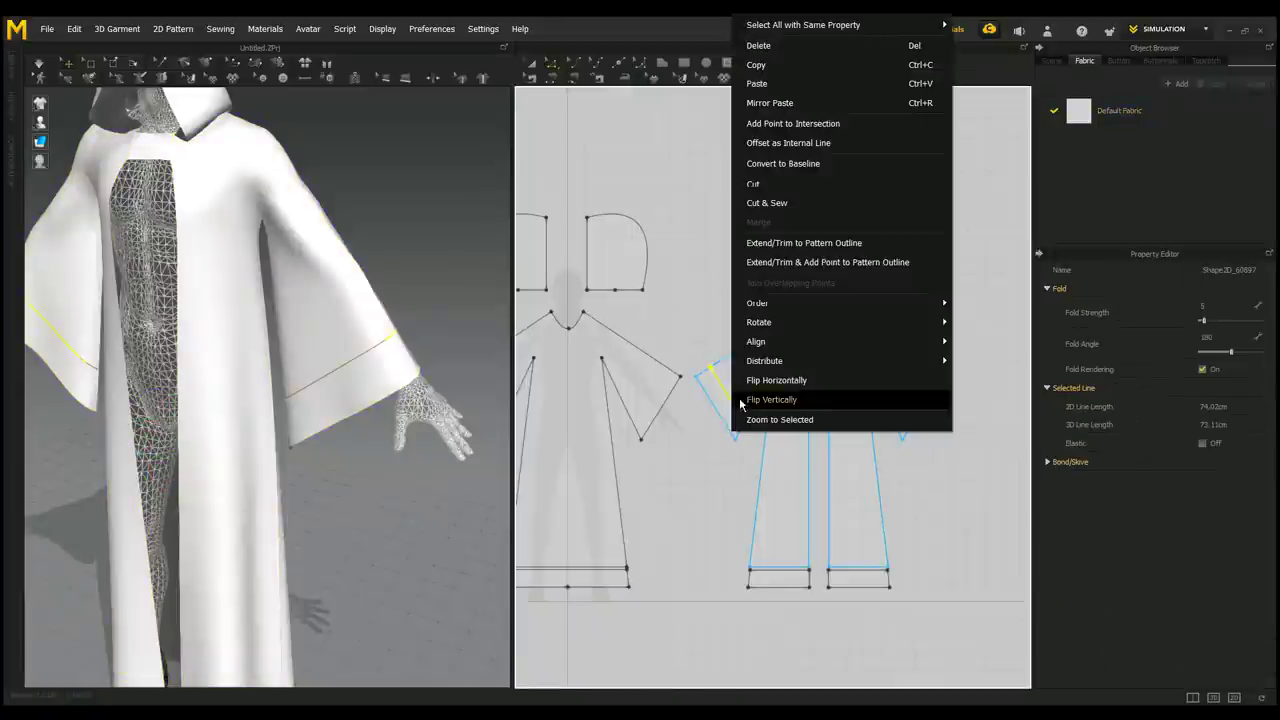
click(784, 213)
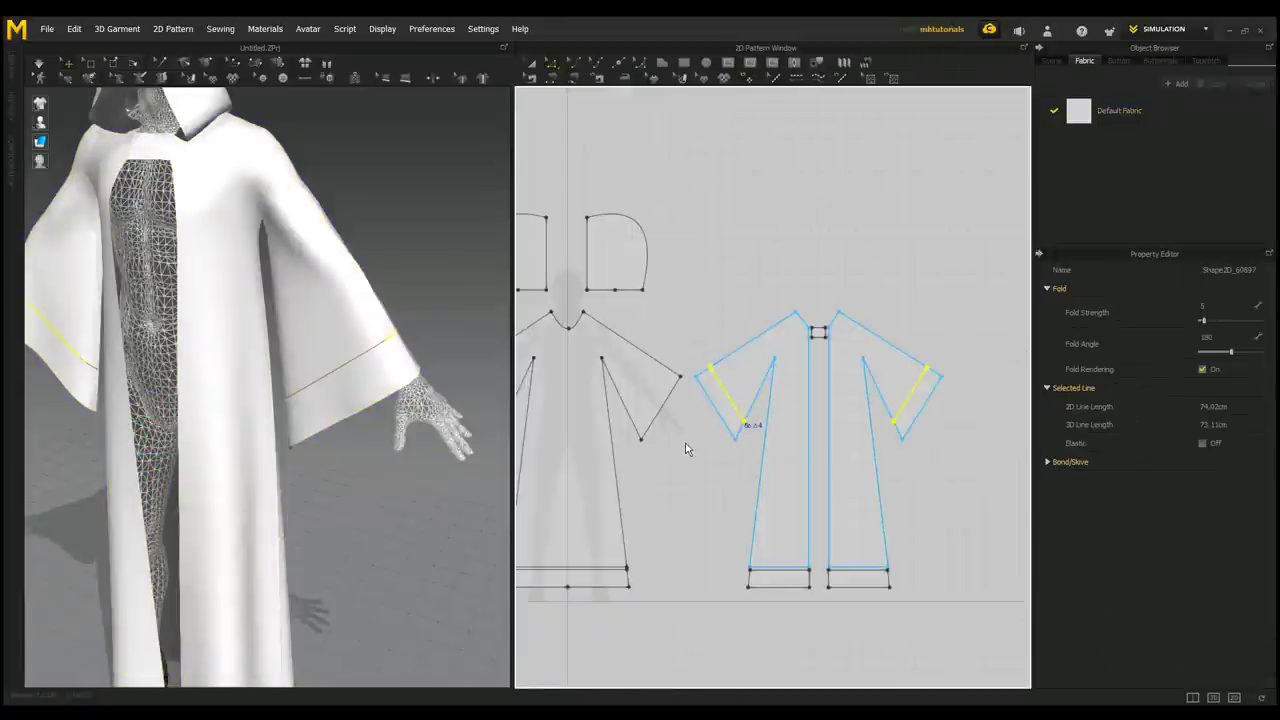
click(648, 514)
- Offset both sleeve-end edges of the back panel as internal lines at a distance of 10 cm, and select the new lines
scroll(650, 514, down, 3)
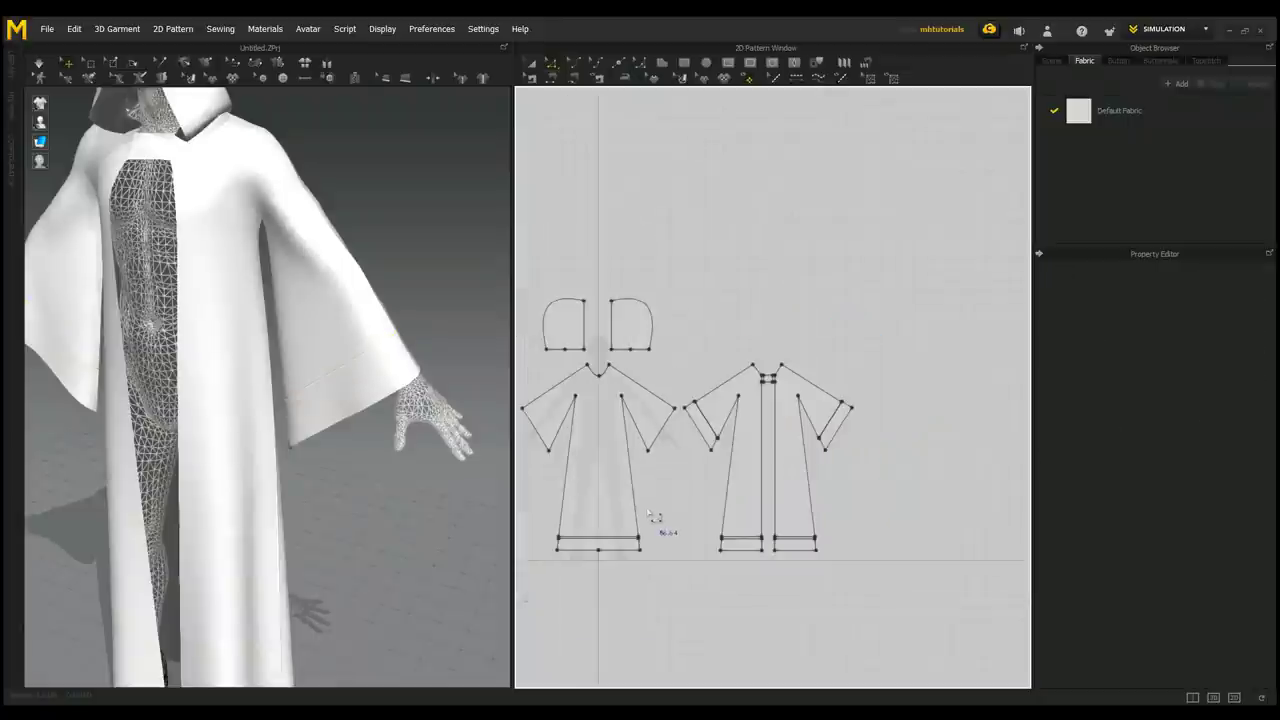
scroll(743, 491, up, 5)
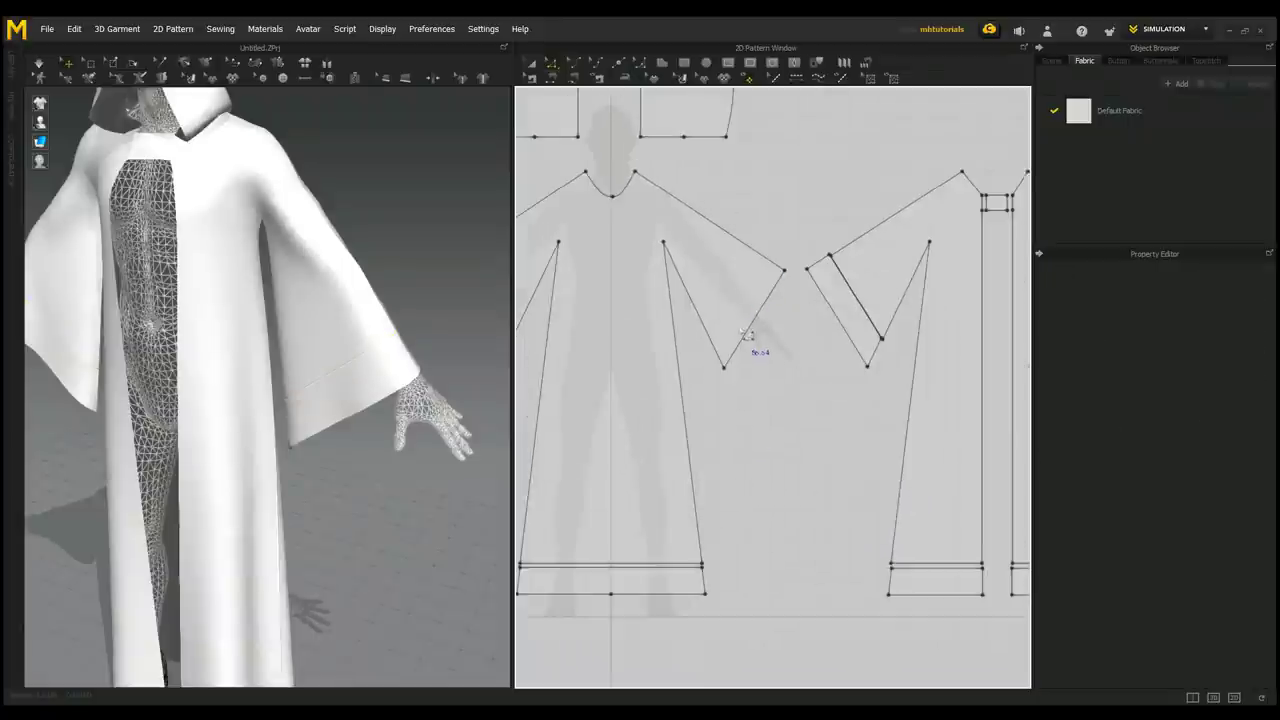
right_drag(757, 409, 857, 405)
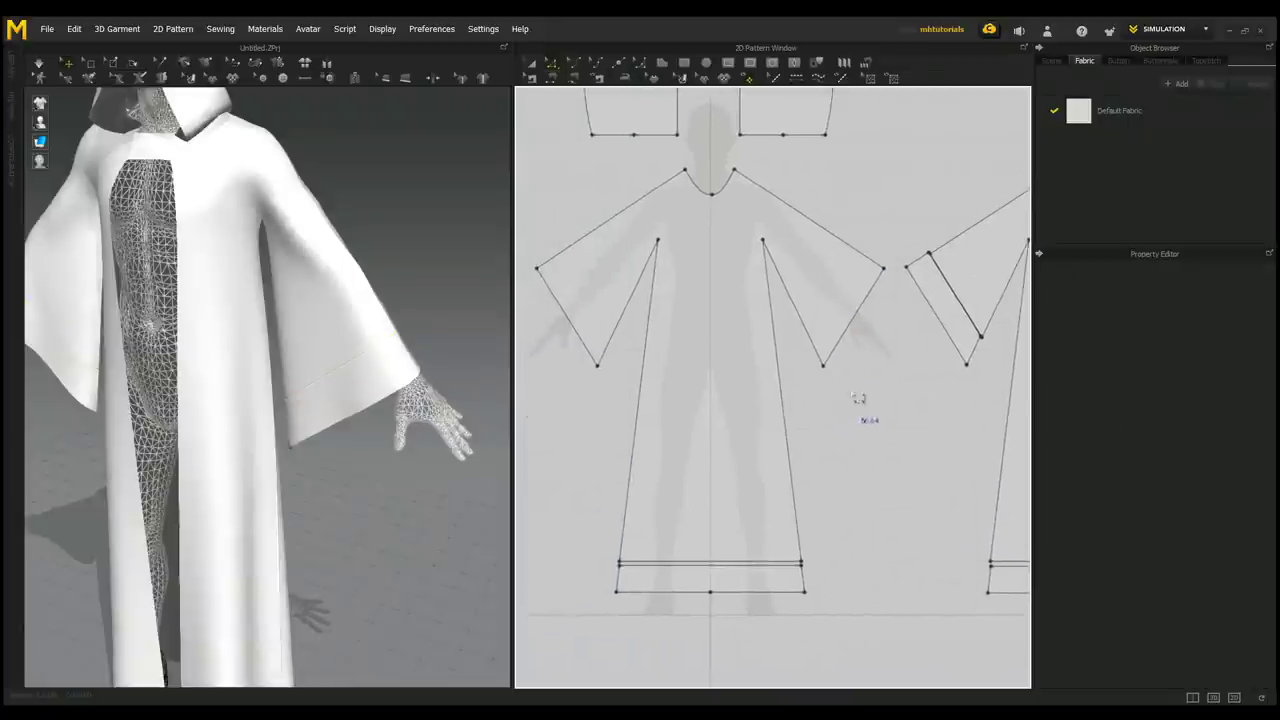
click(855, 338)
shift+click(584, 343)
right_click(578, 335)
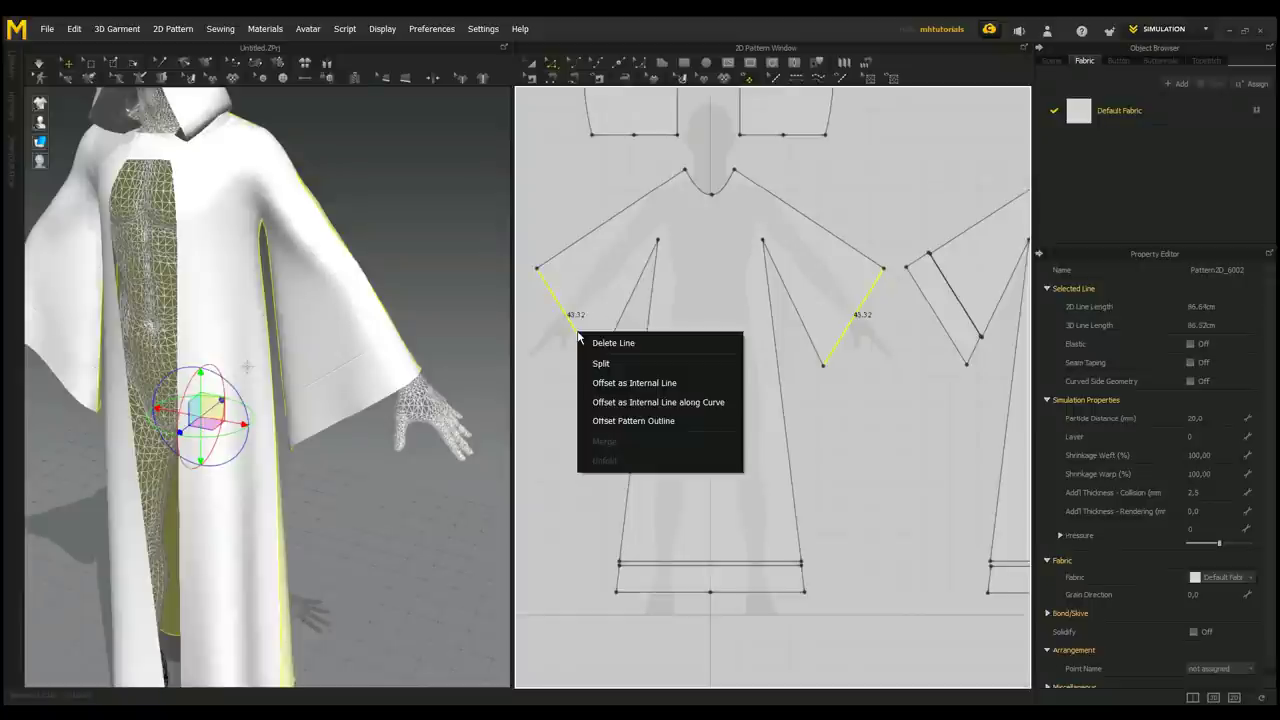
click(670, 384)
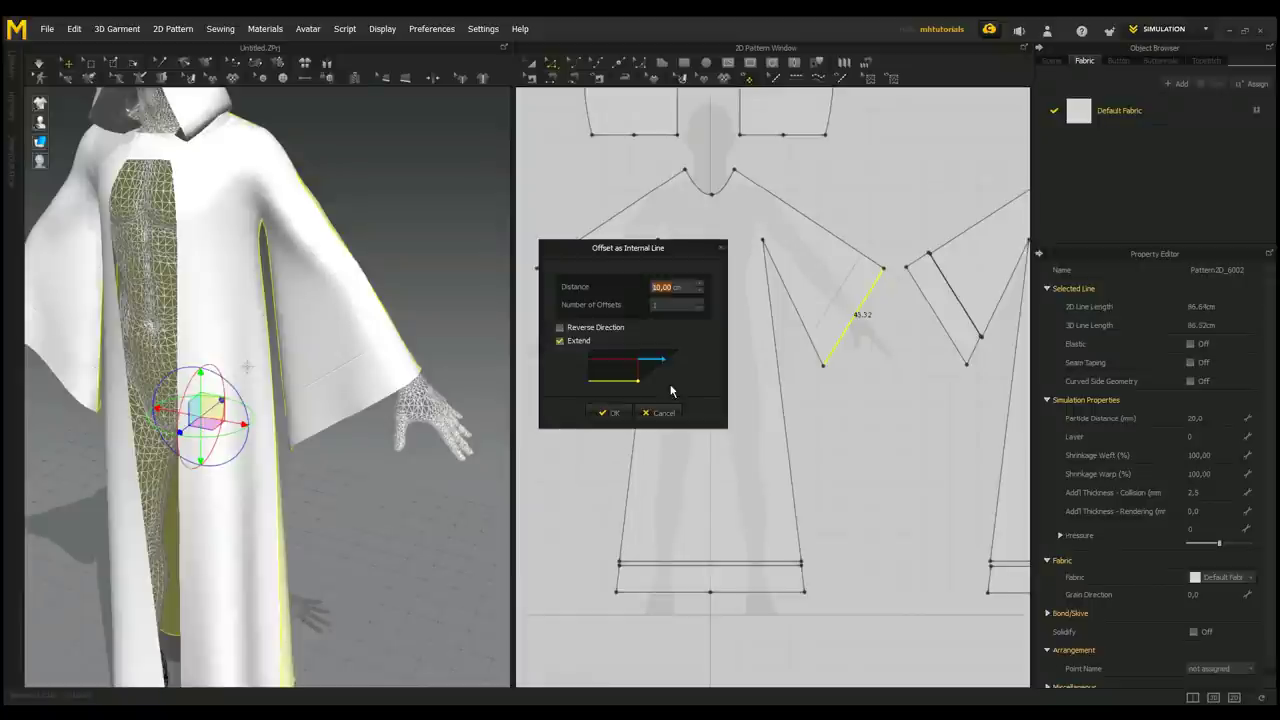
click(609, 413)
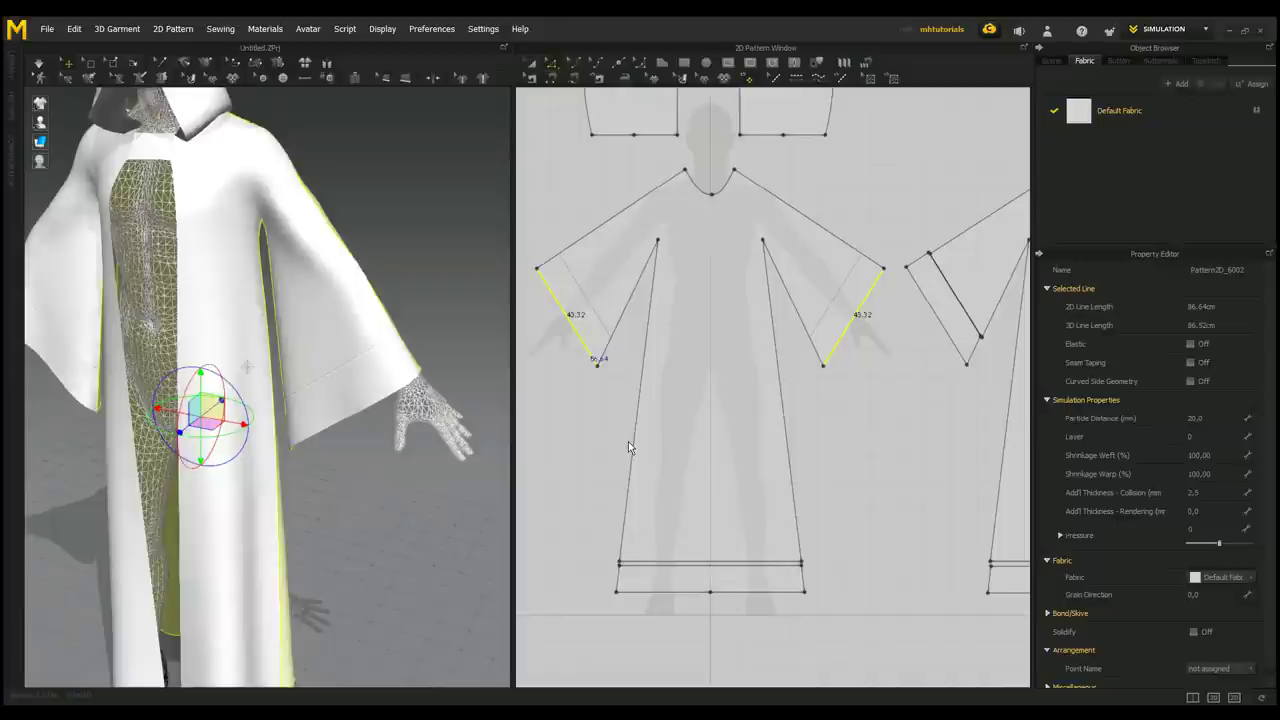
click(631, 443)
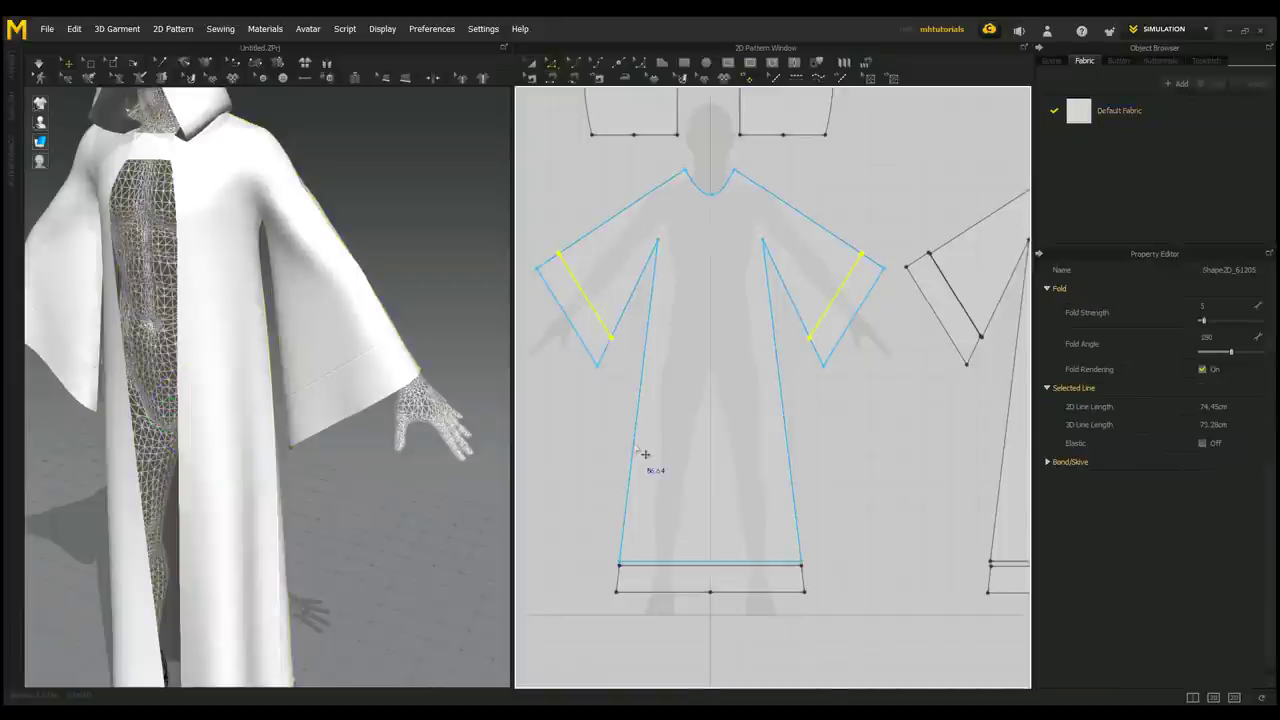
- Cut and sew the back panel along its two internal sleeve lines, and clear the selection
right_click(598, 322)
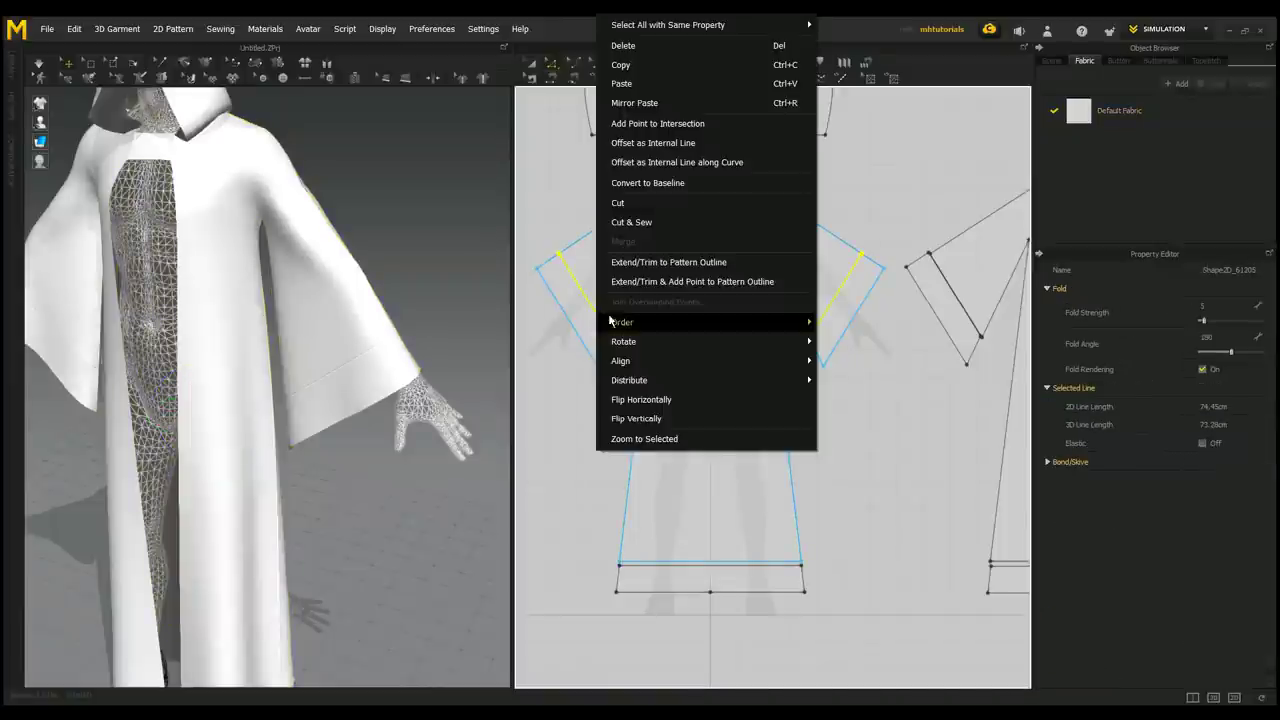
click(646, 230)
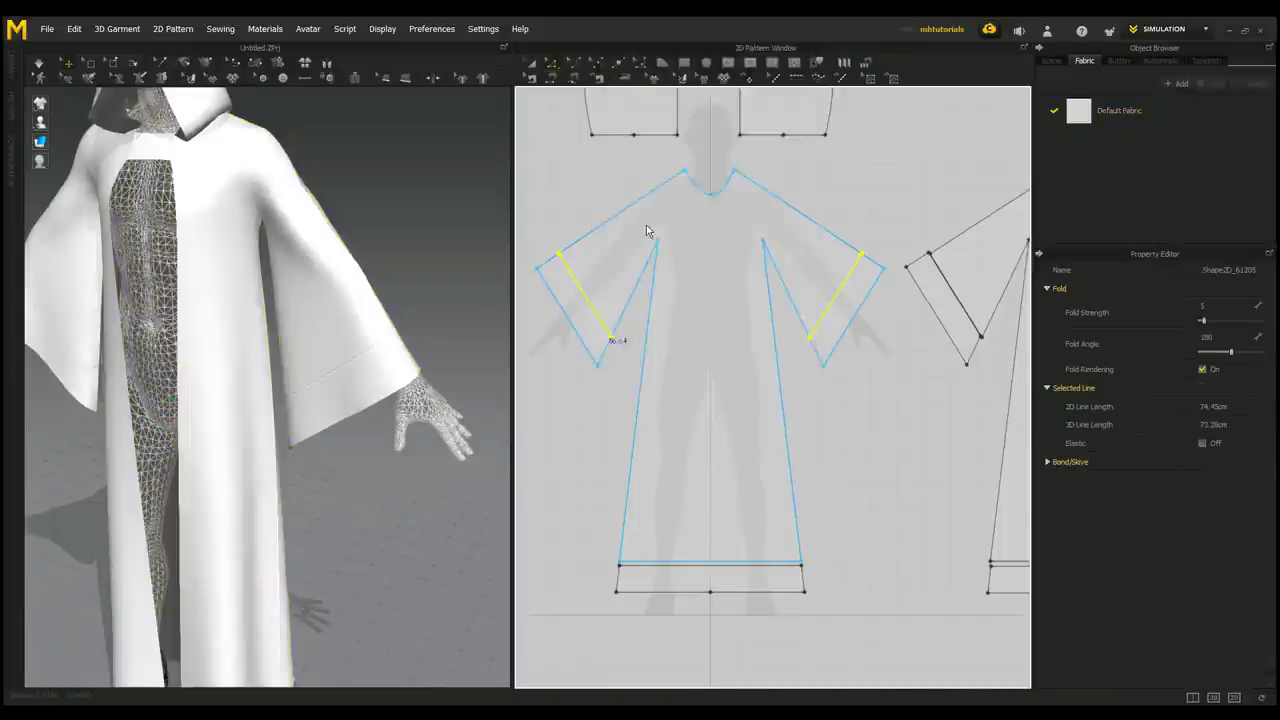
click(401, 486)
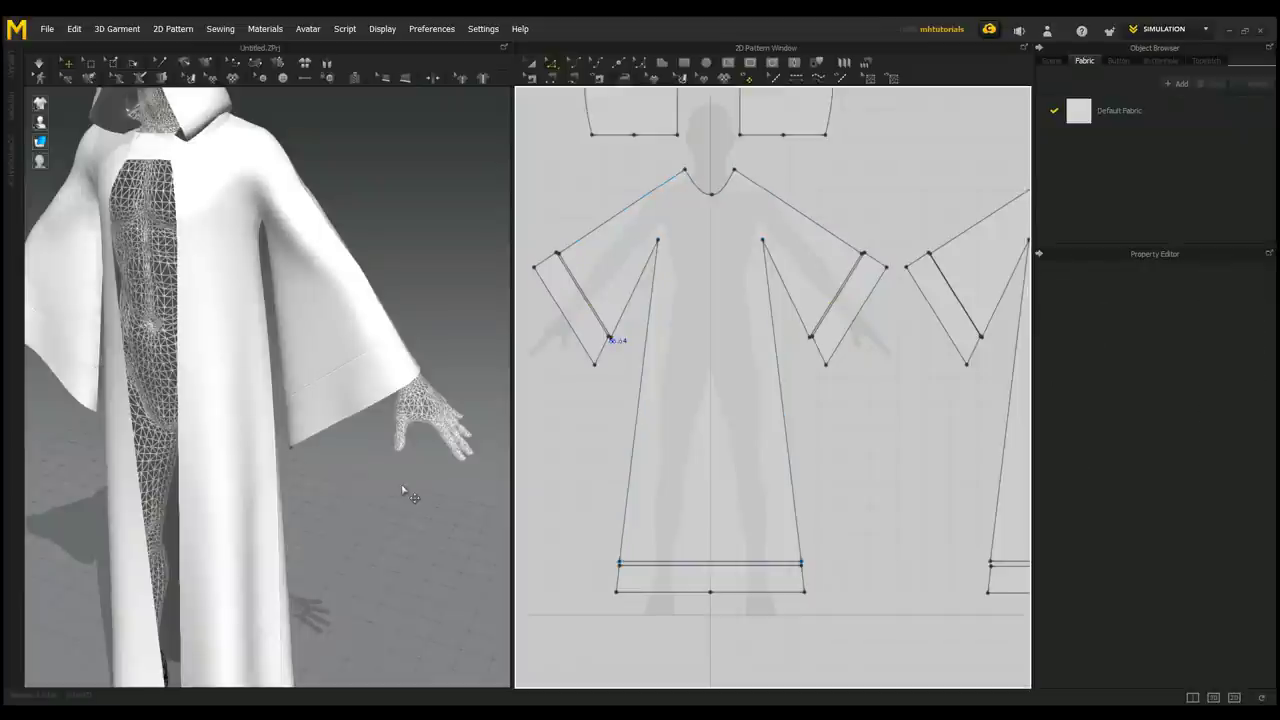
- Add a new fabric and set its color to red
key(2)
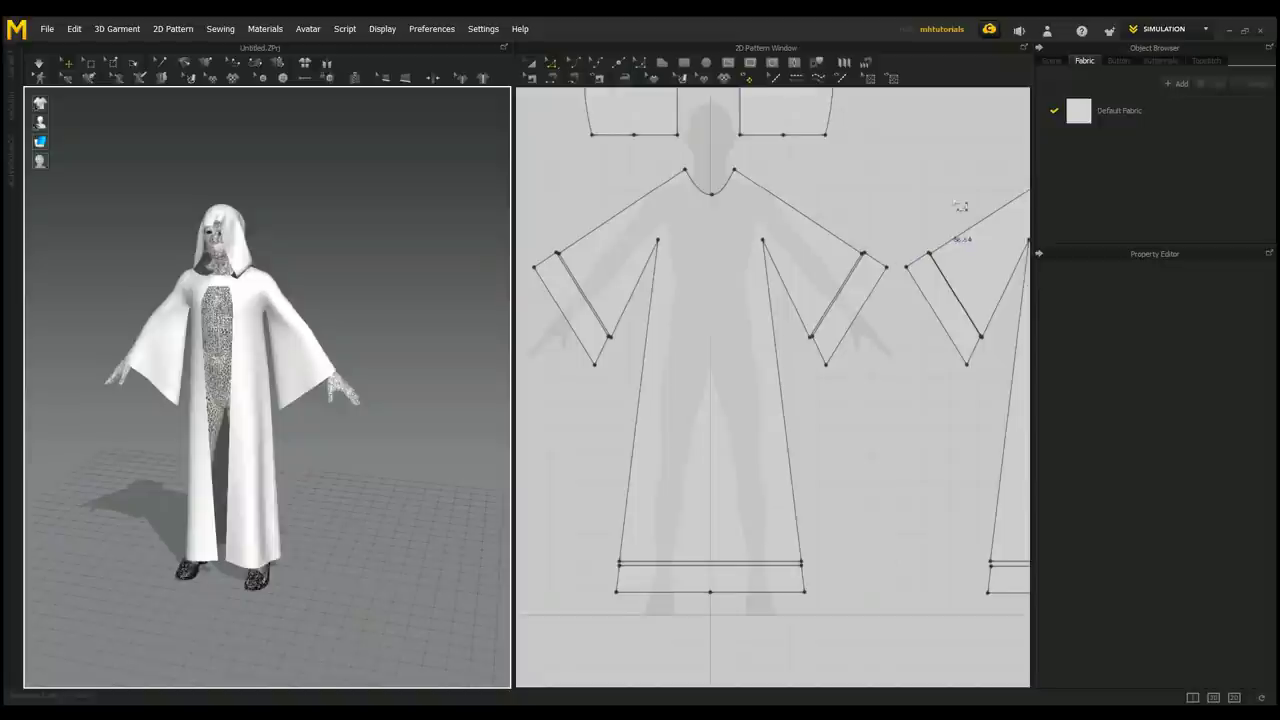
middle_drag(378, 327, 367, 368)
click(1177, 84)
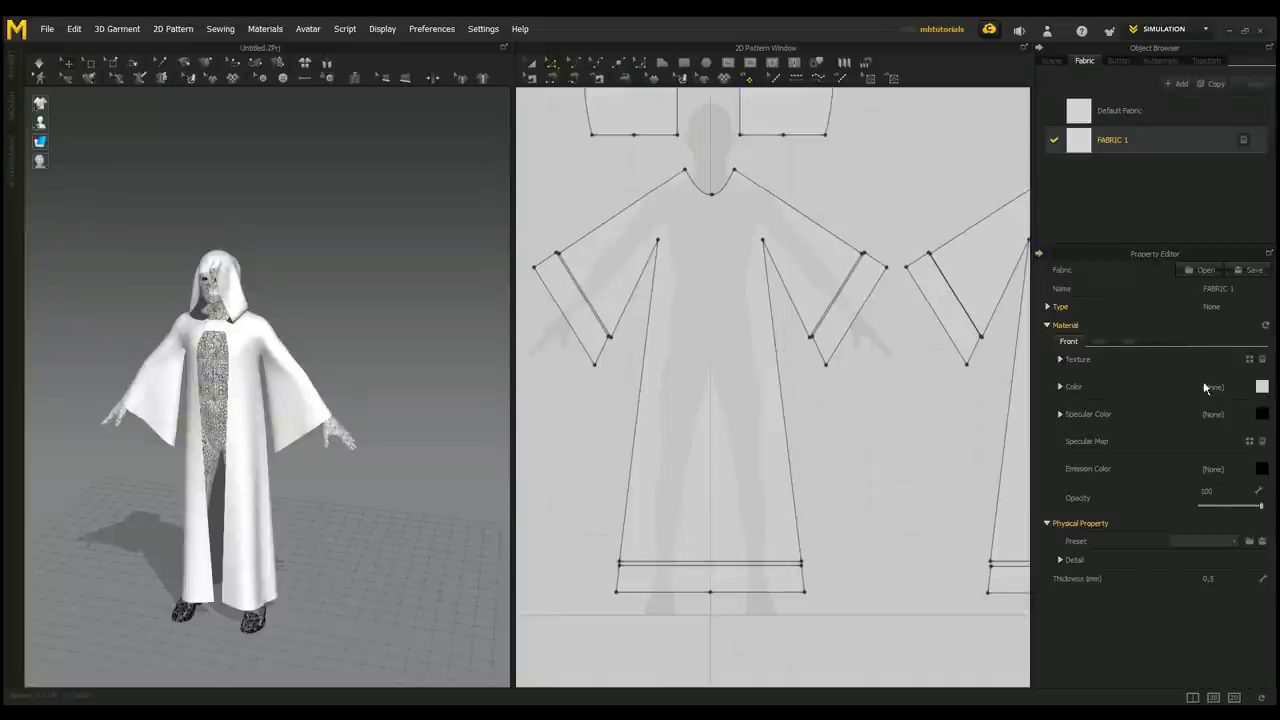
click(1206, 388)
drag(690, 232, 720, 204)
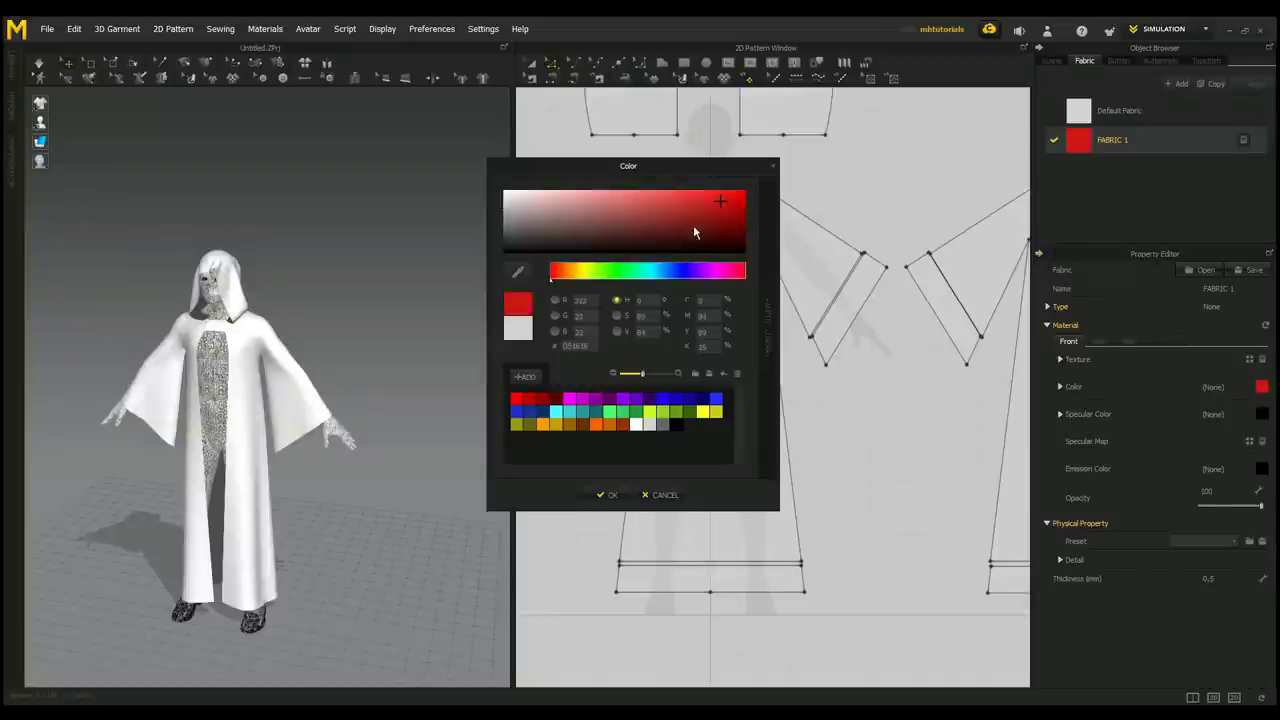
click(607, 495)
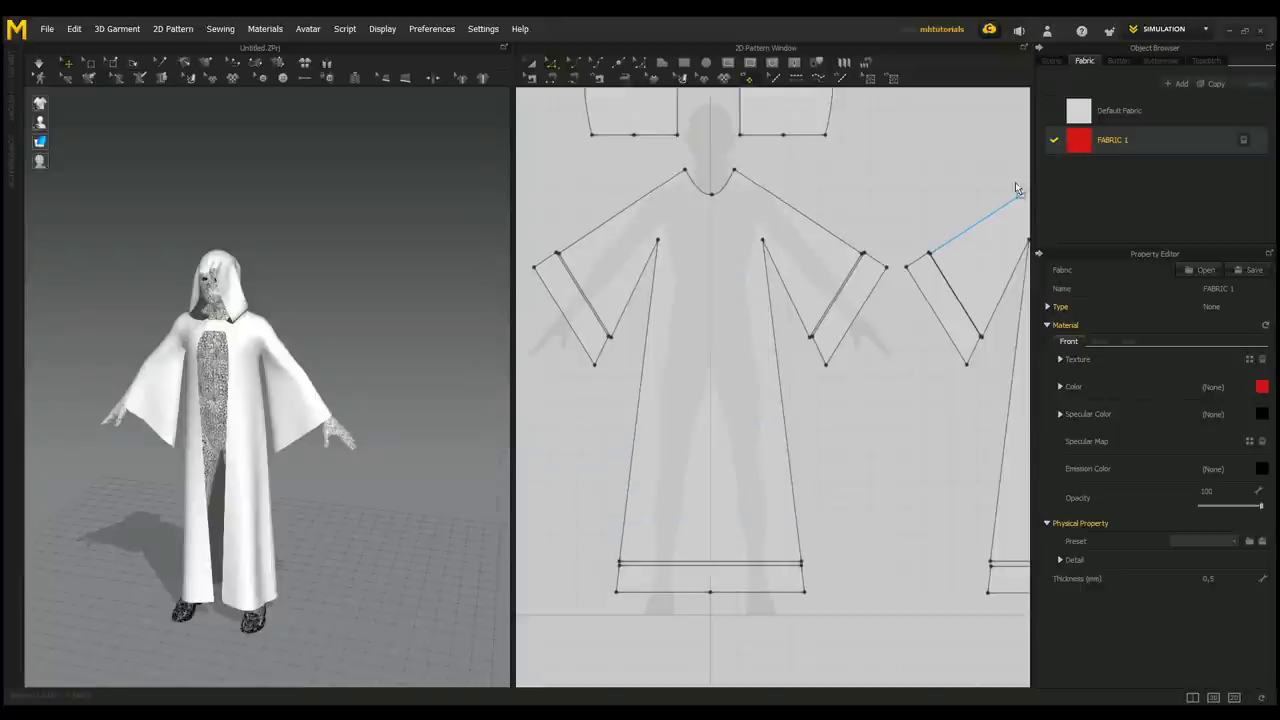
- Assign the red fabric to both sleeve bands and the hem band of the back panel
click(590, 331)
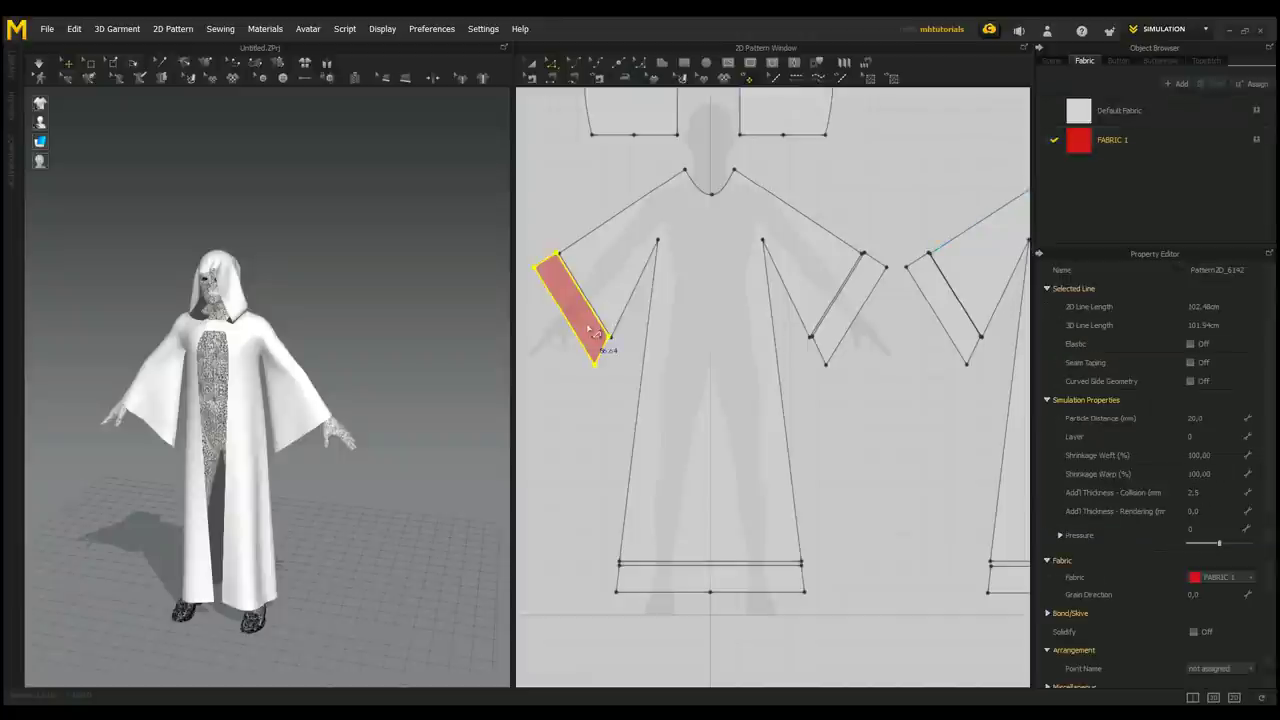
click(843, 318)
right_drag(477, 400, 380, 366)
scroll(800, 405, down, 3)
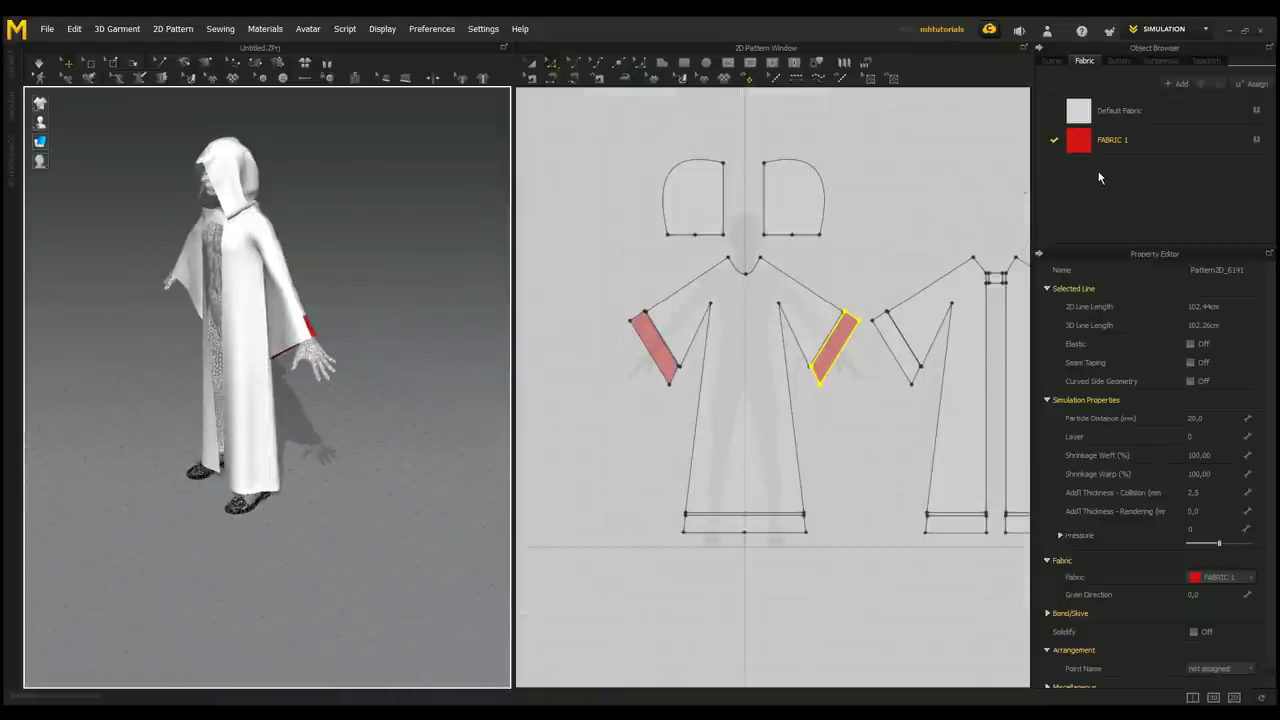
click(778, 531)
right_drag(778, 531, 610, 514)
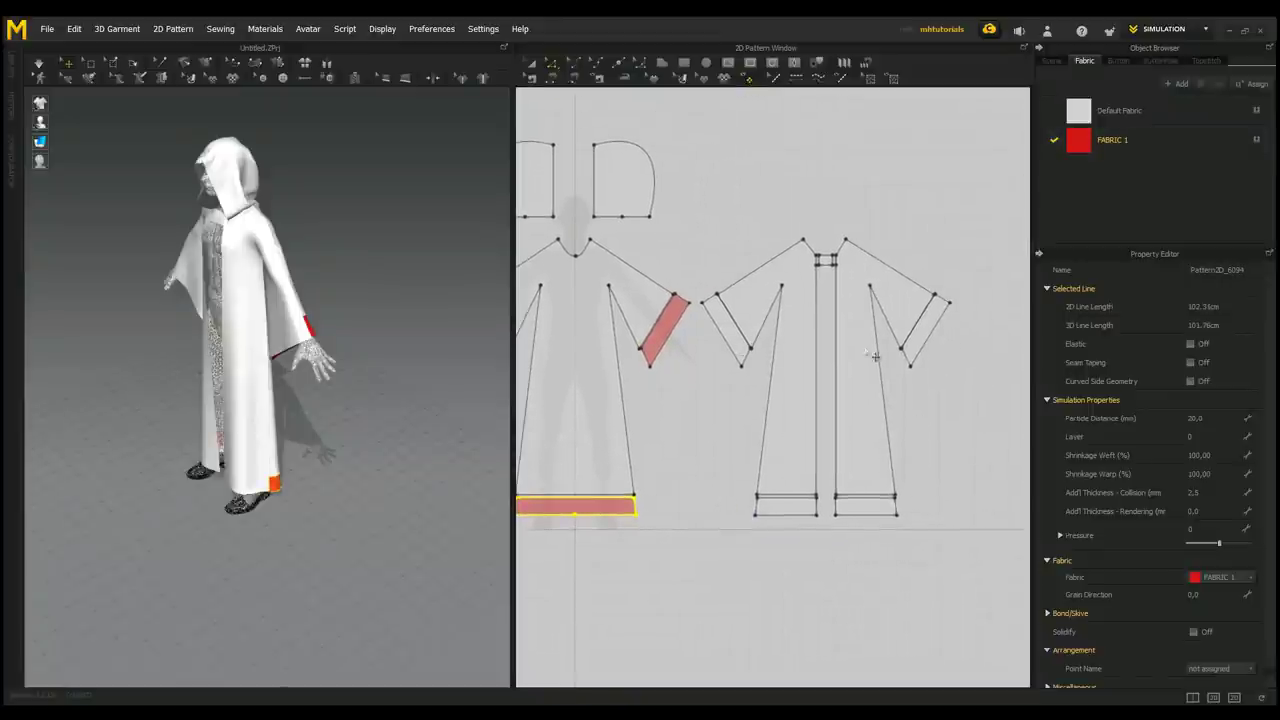
- Assign the red fabric to the sleeve bands and hem bands of both front panels
click(737, 345)
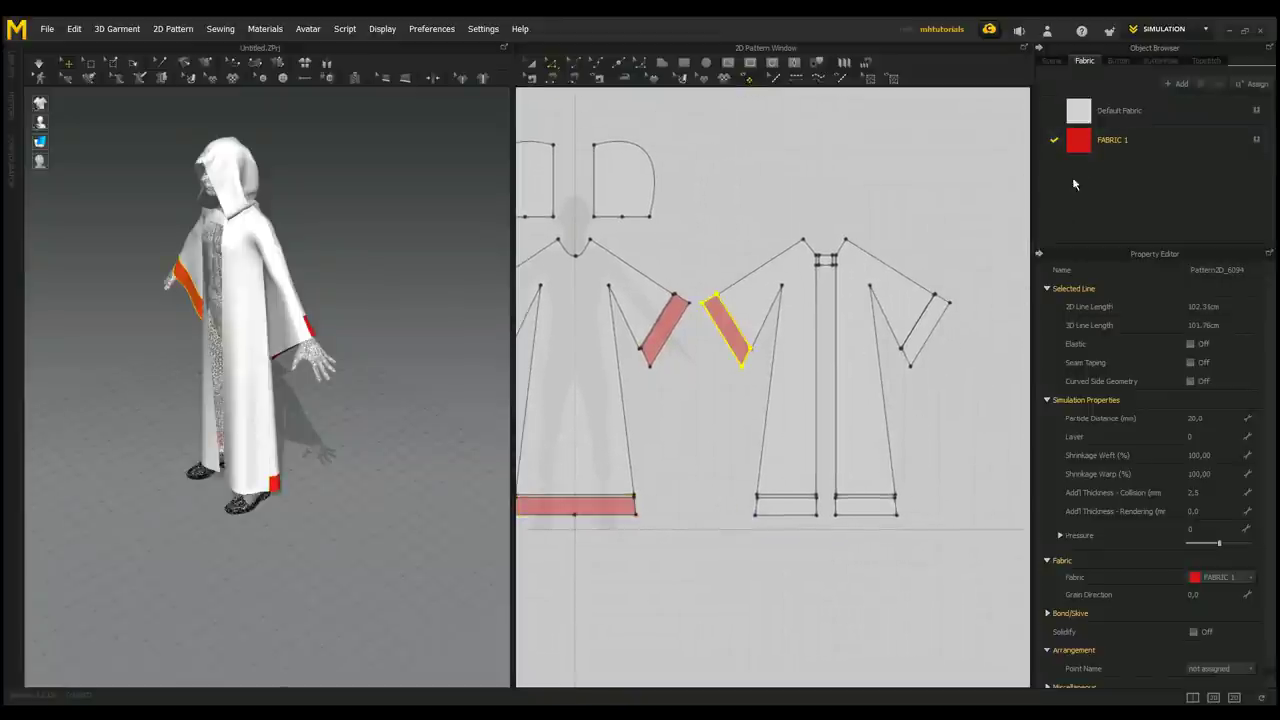
click(922, 334)
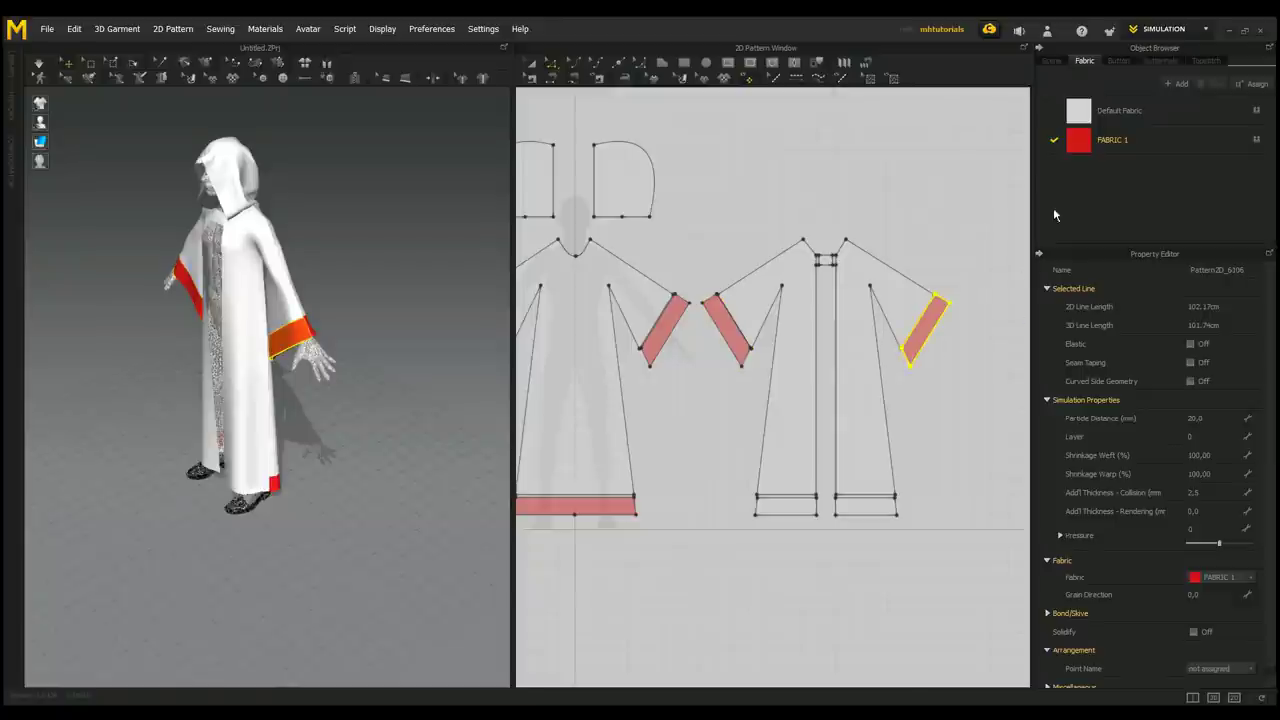
click(874, 504)
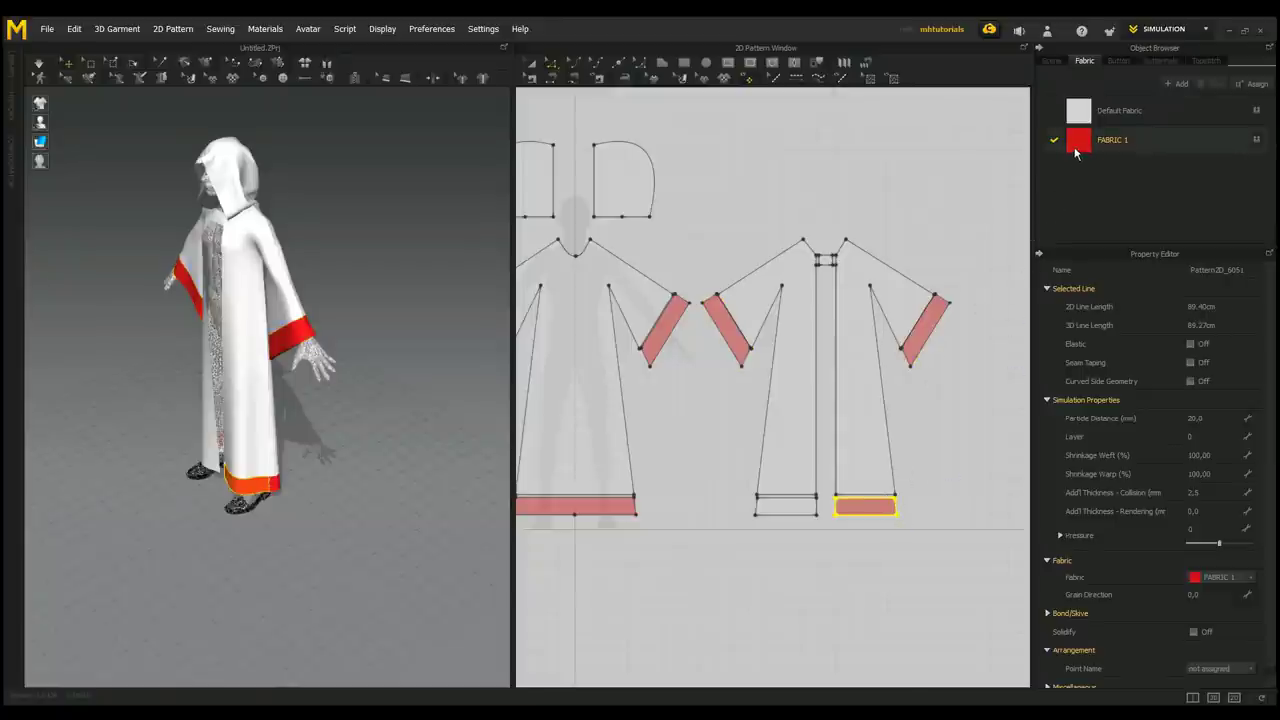
click(793, 512)
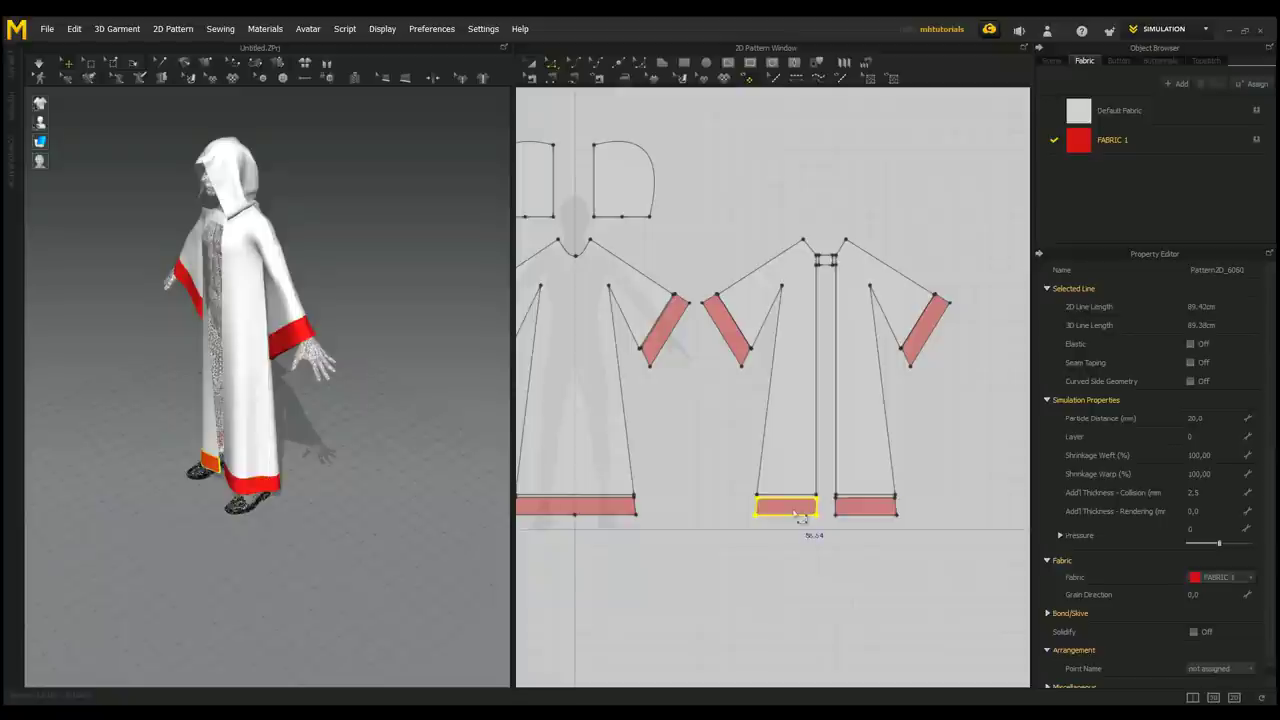
- Clear the selection and examine the red sleeve and hem bands on the draped robe from the front
right_drag(400, 486, 338, 464)
scroll(377, 529, up, 3)
scroll(377, 530, down, 2)
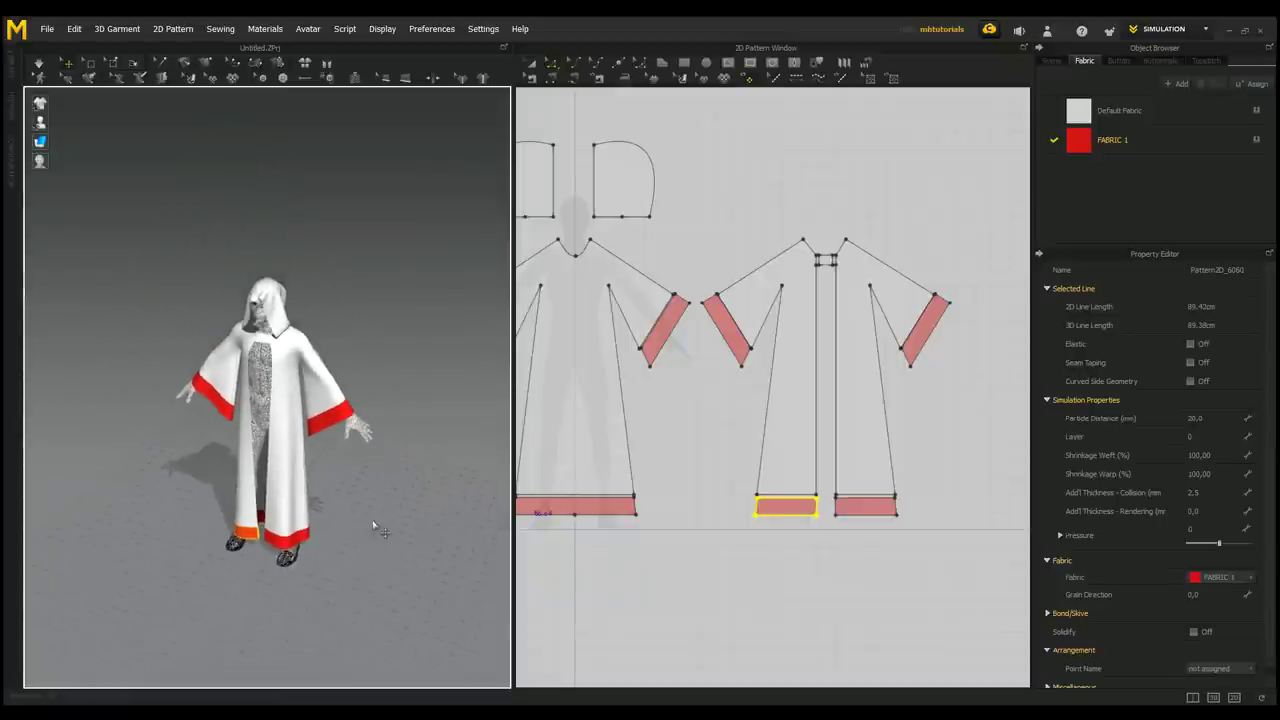
scroll(377, 527, up, 5)
right_drag(352, 504, 372, 408)
click(408, 460)
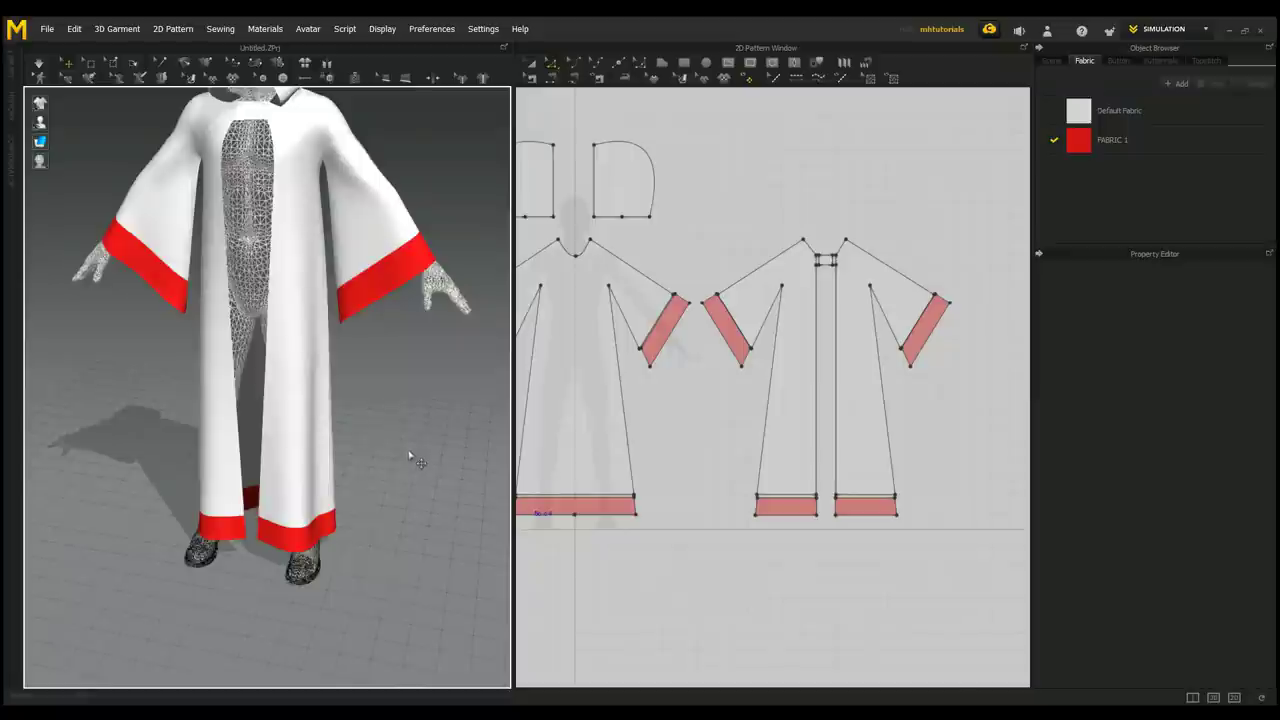
scroll(410, 455, up, 2)
scroll(421, 400, down, 3)
- Add free topstitches with the default topstitch along both back sleeve edges where they meet the red bands
scroll(689, 537, down, 4)
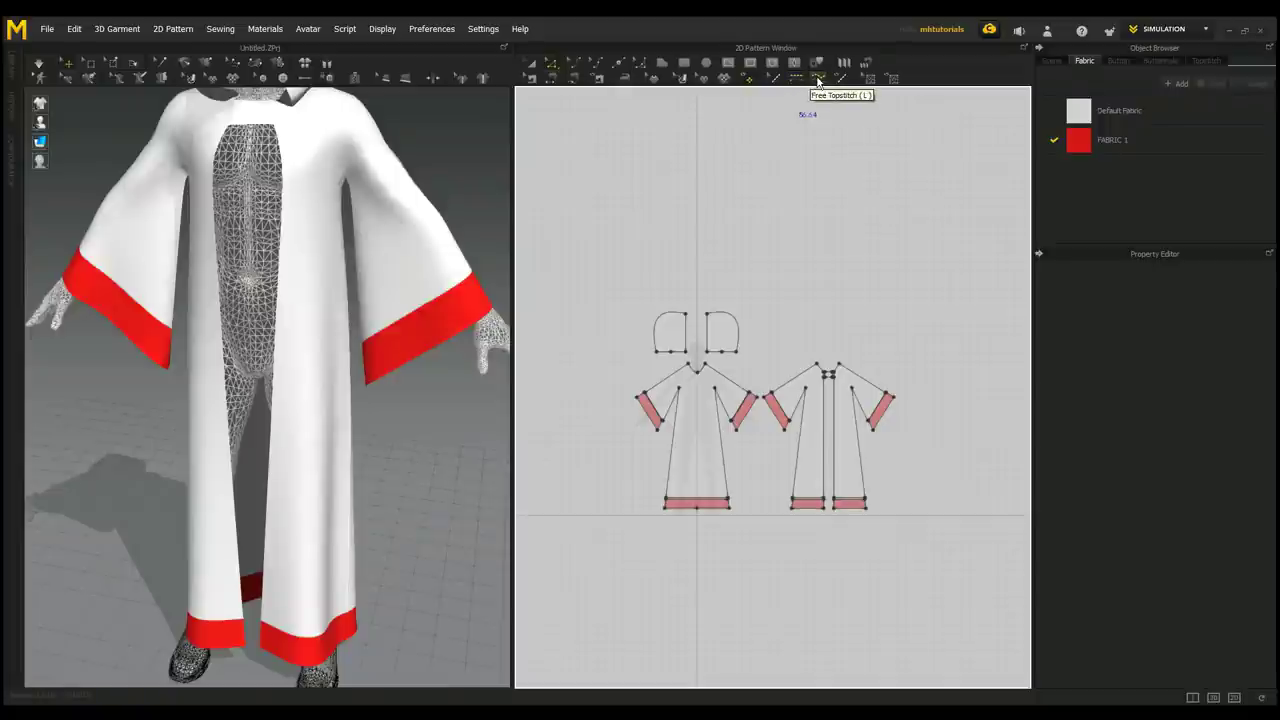
click(817, 82)
scroll(840, 342, up, 3)
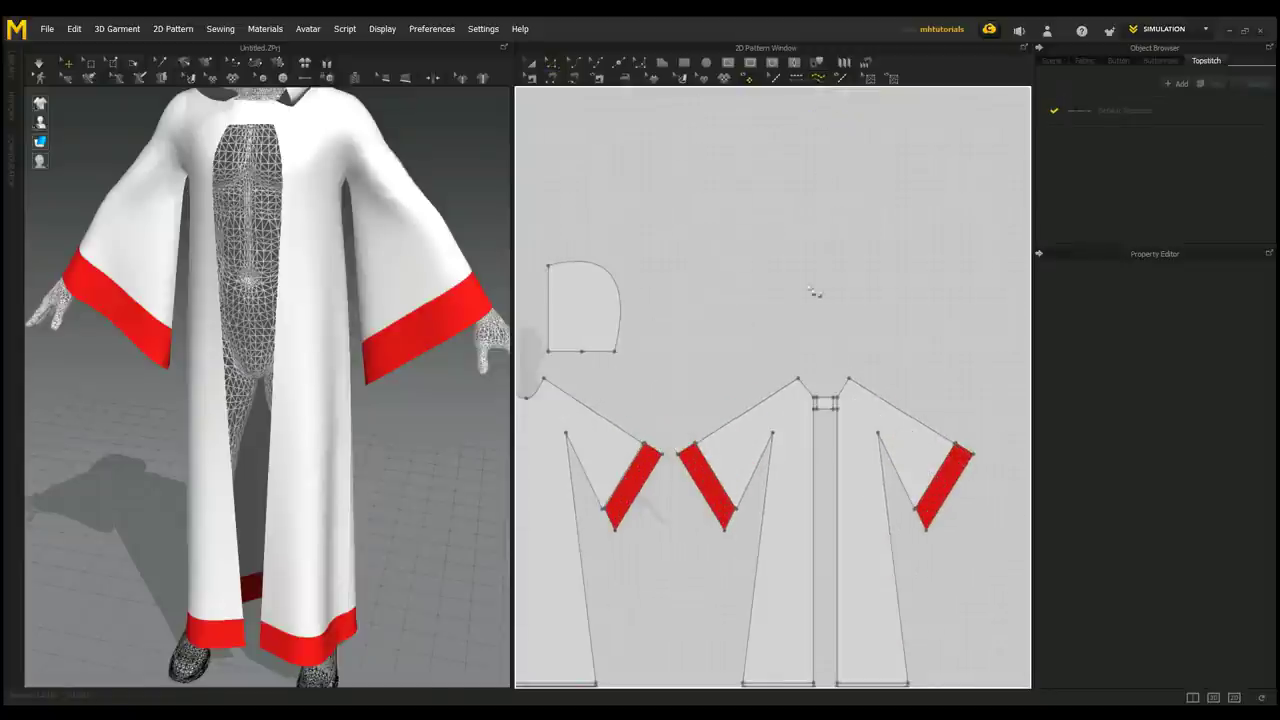
scroll(894, 197, up, 5)
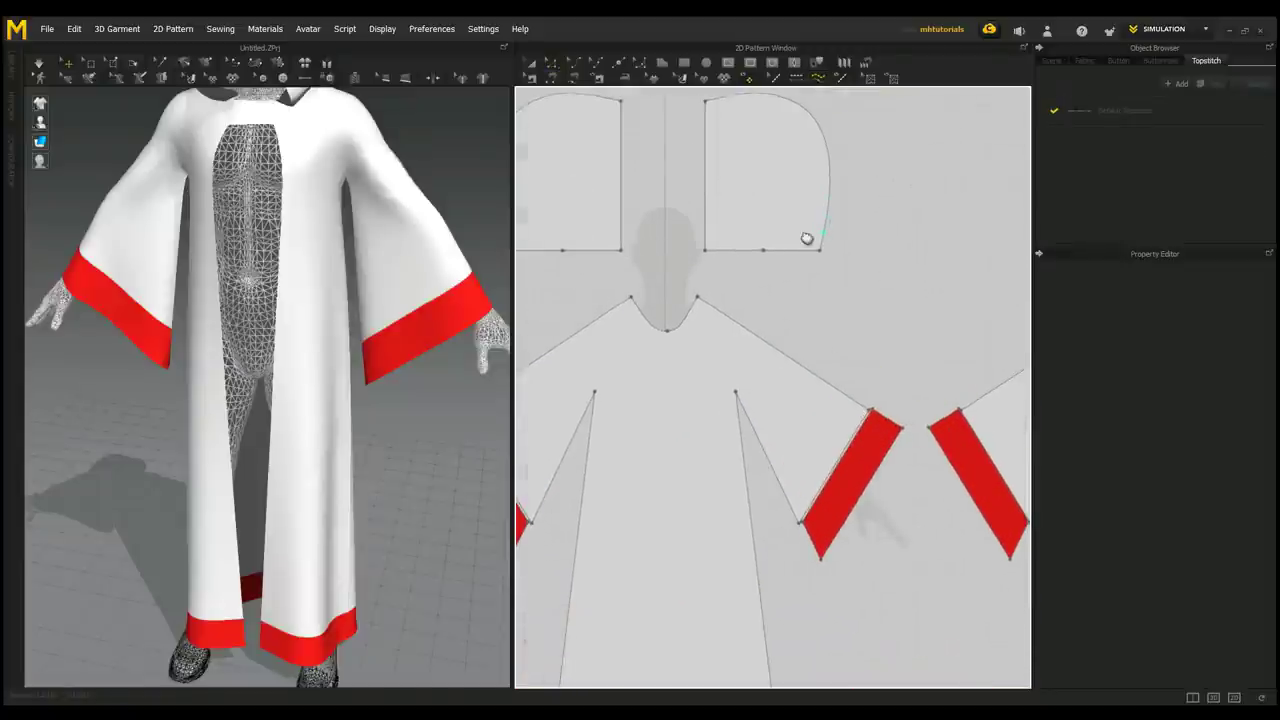
middle_drag(807, 238, 943, 177)
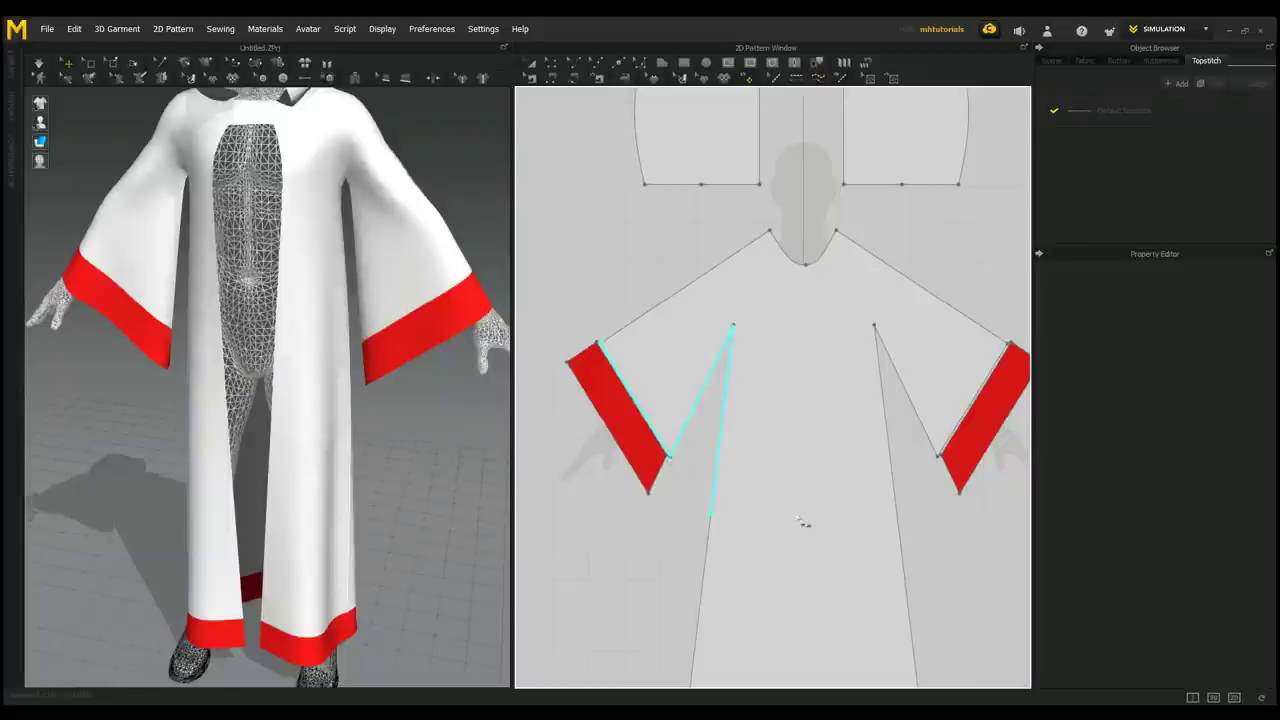
click(676, 466)
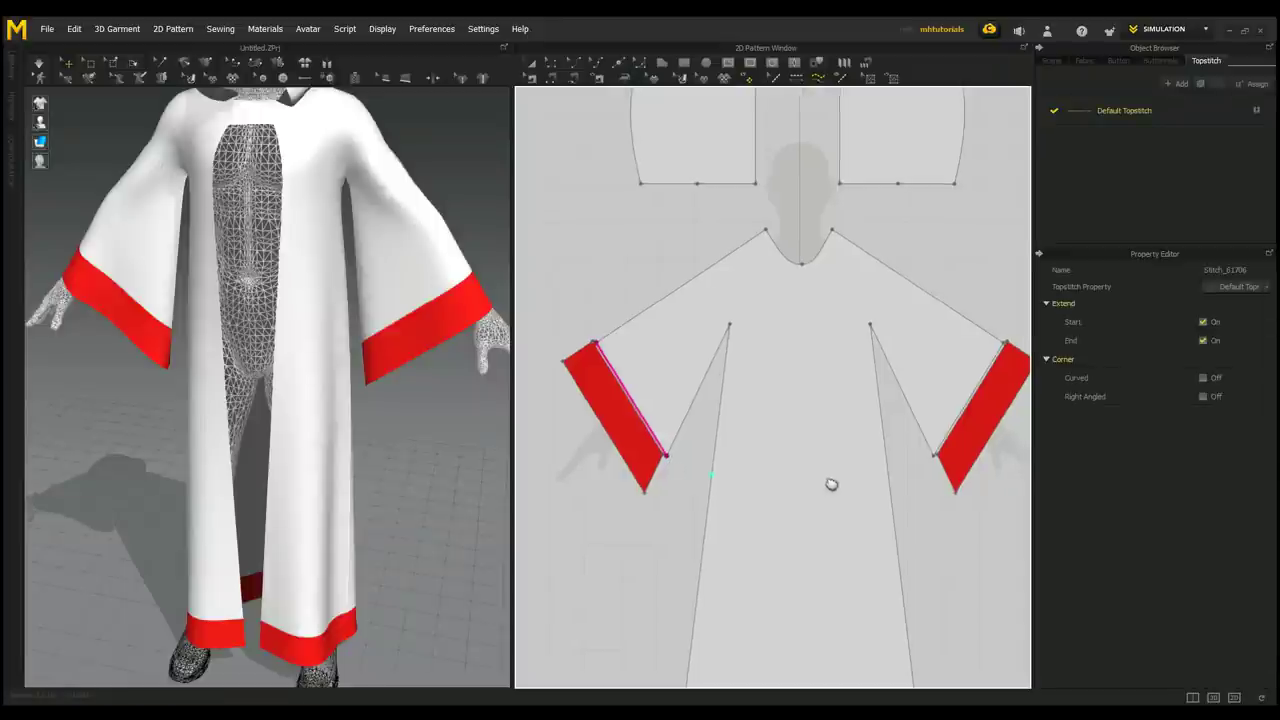
right_drag(831, 483, 663, 463)
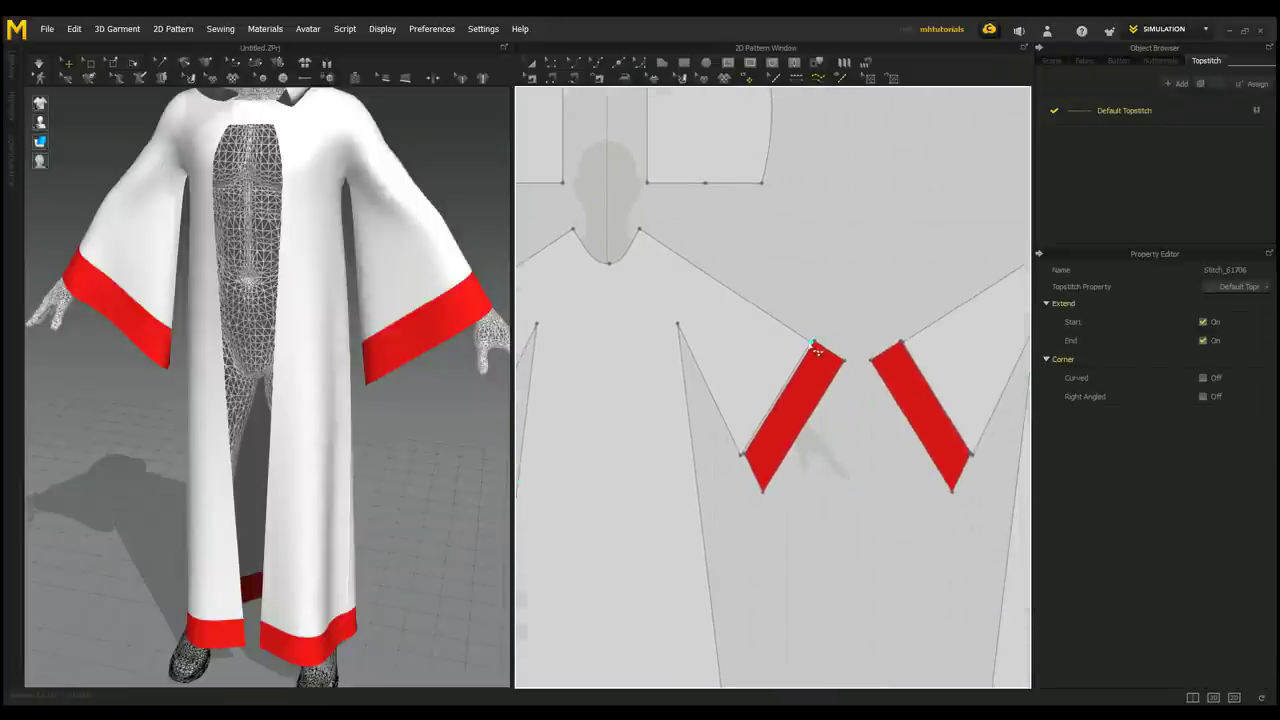
click(811, 346)
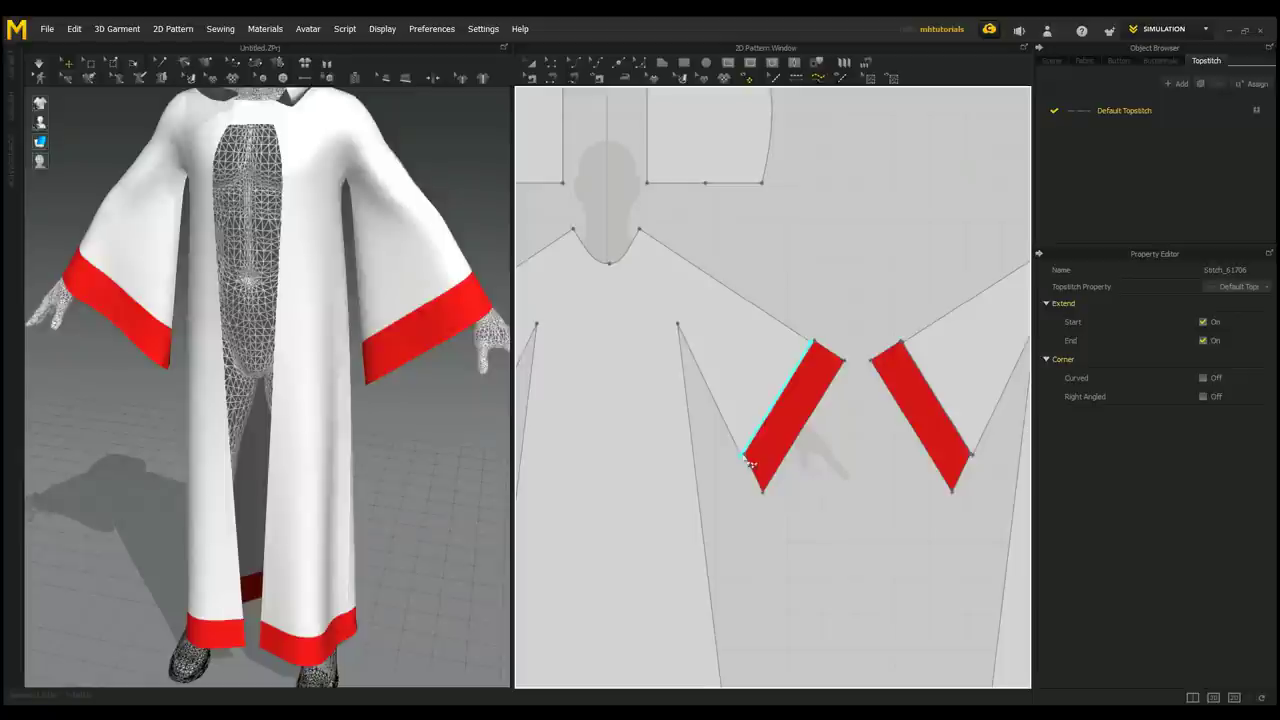
click(748, 462)
- Add free topstitches with the default topstitch along both front sleeve edges where they meet the red bands
scroll(752, 480, down, 5)
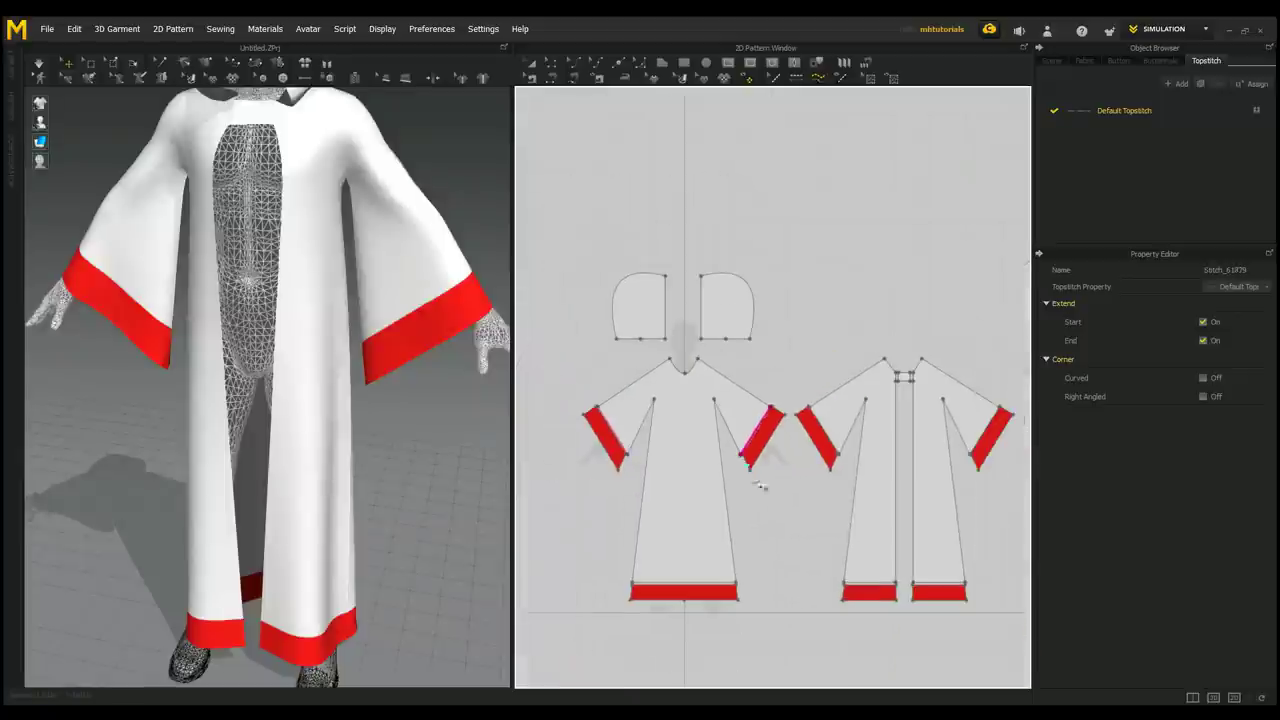
right_drag(760, 526, 700, 506)
scroll(705, 480, up, 5)
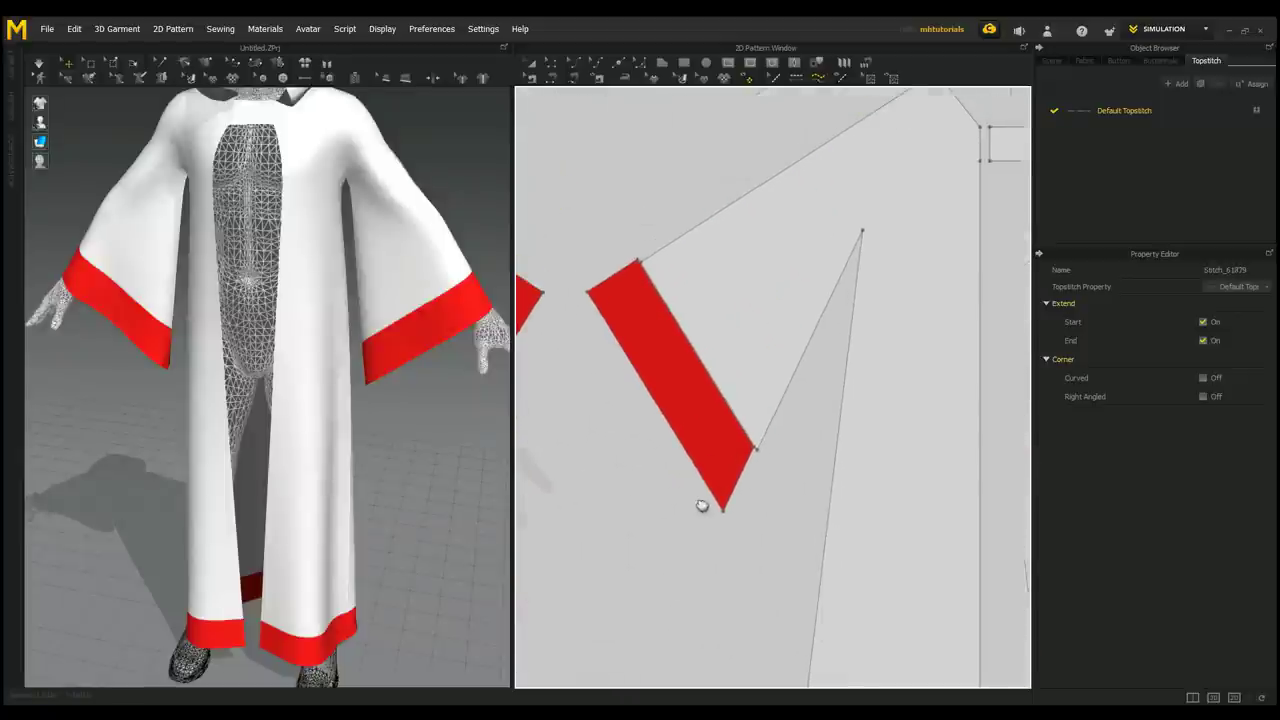
click(648, 268)
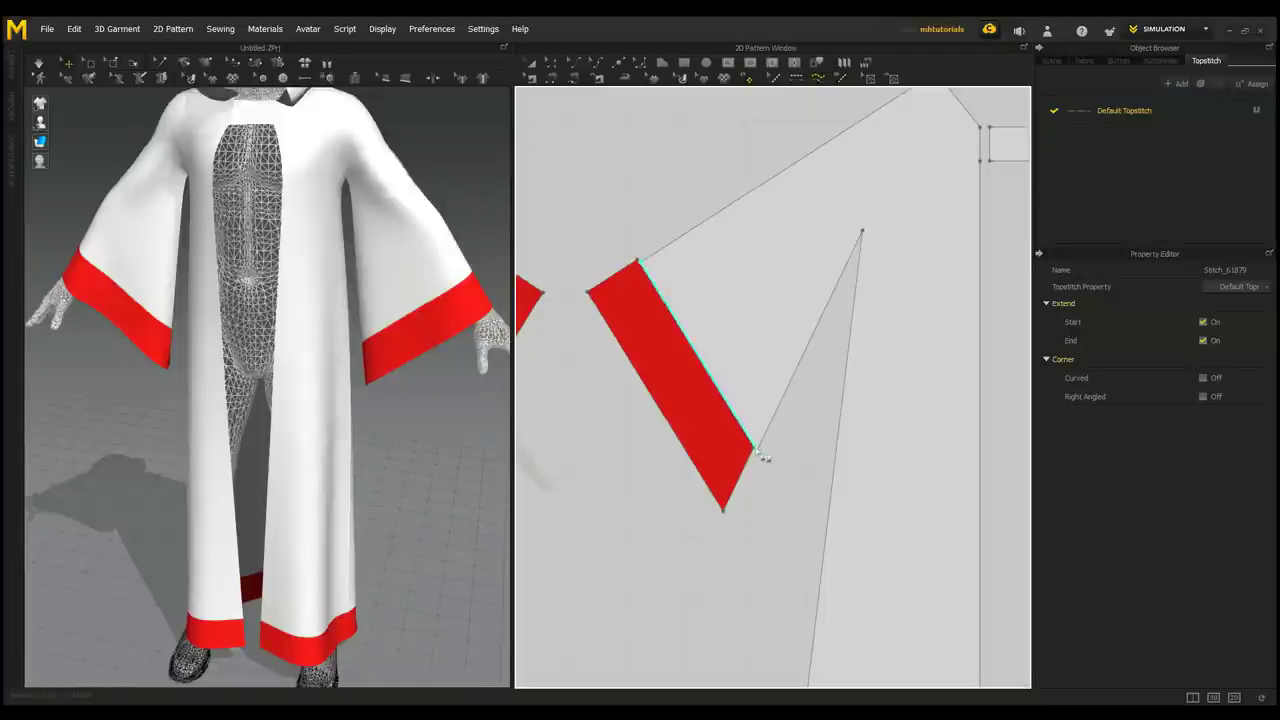
click(759, 455)
right_drag(759, 455, 392, 464)
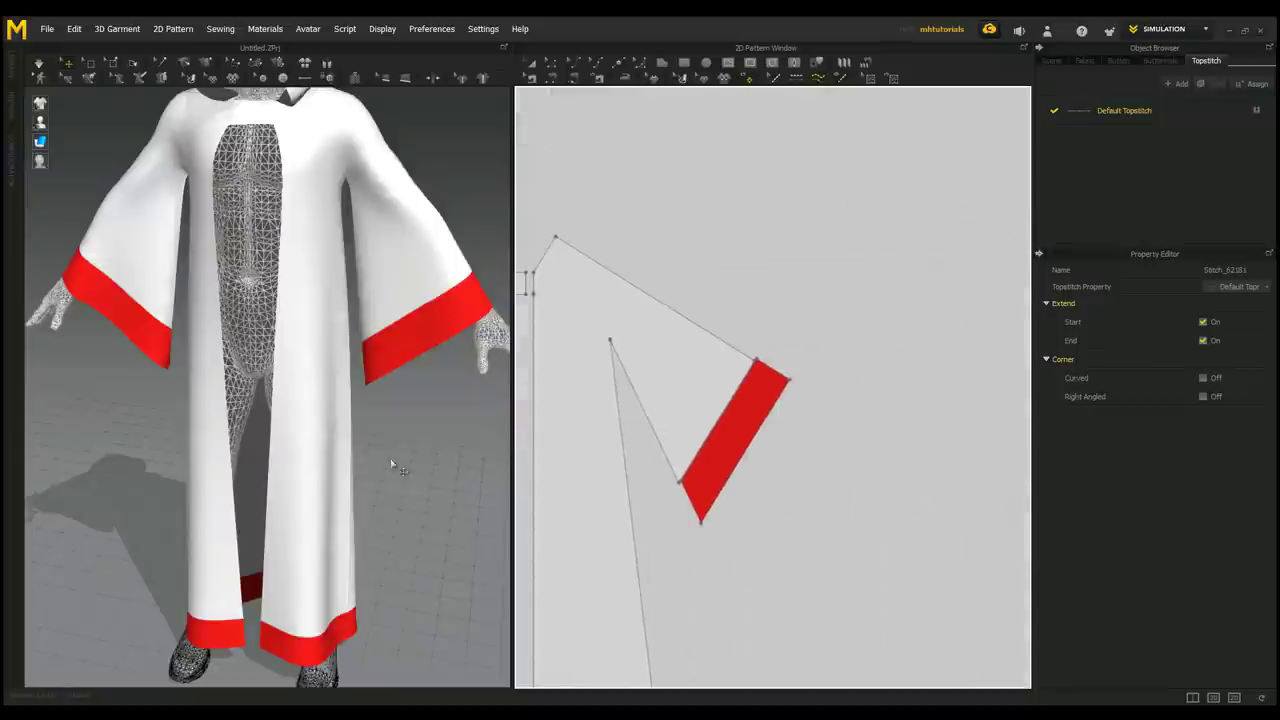
click(755, 372)
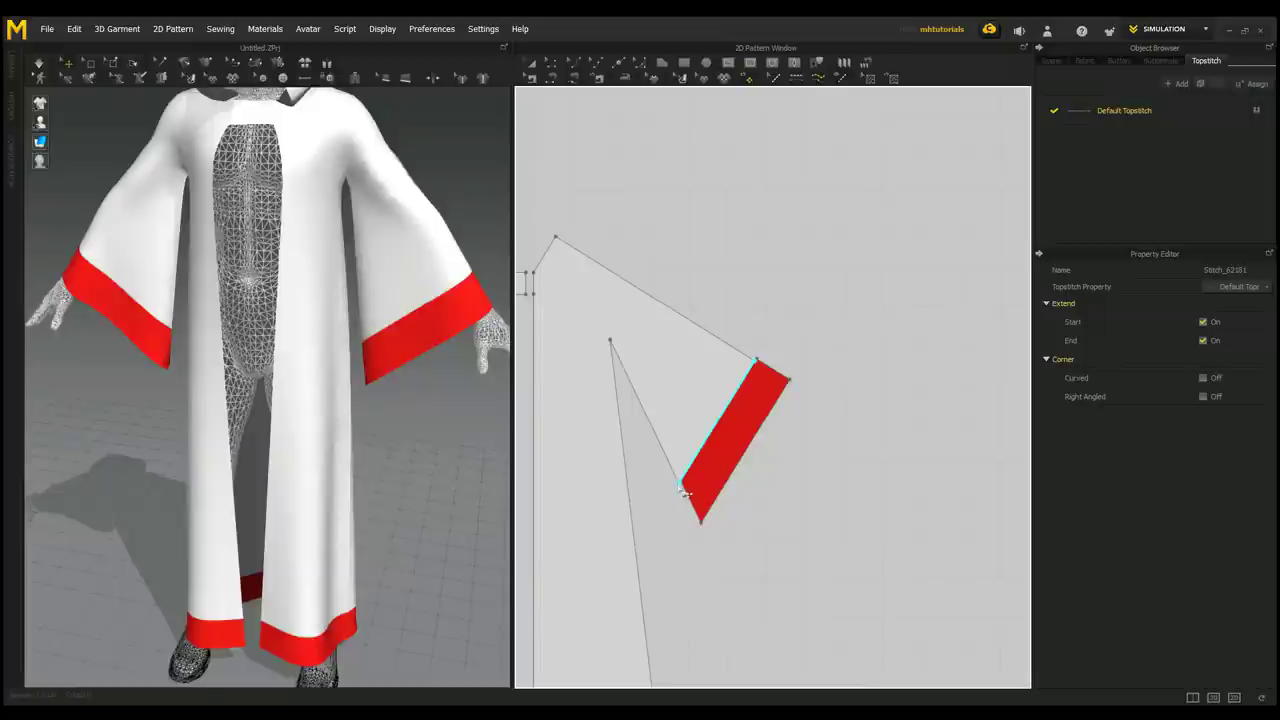
click(686, 492)
- Add free topstitches along the lower edges of both front panels just above their red hem bands
scroll(684, 490, down, 5)
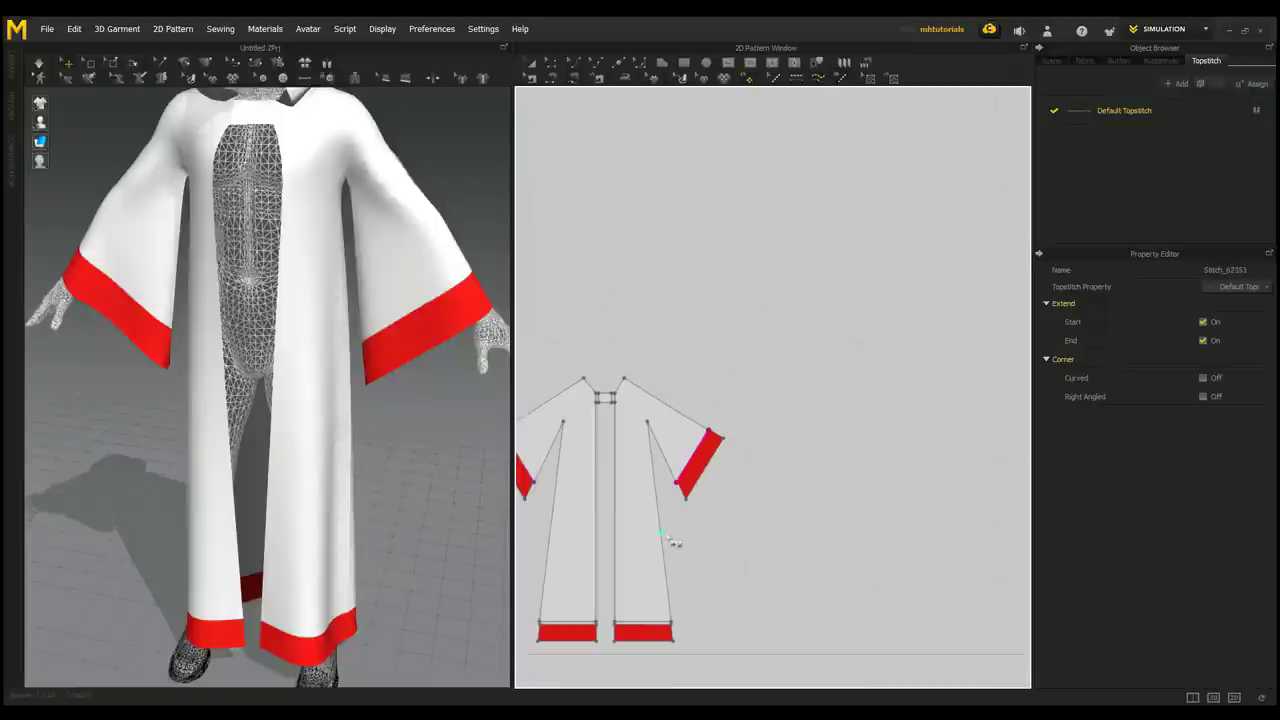
right_drag(675, 540, 822, 258)
scroll(811, 380, up, 6)
scroll(746, 349, down, 2)
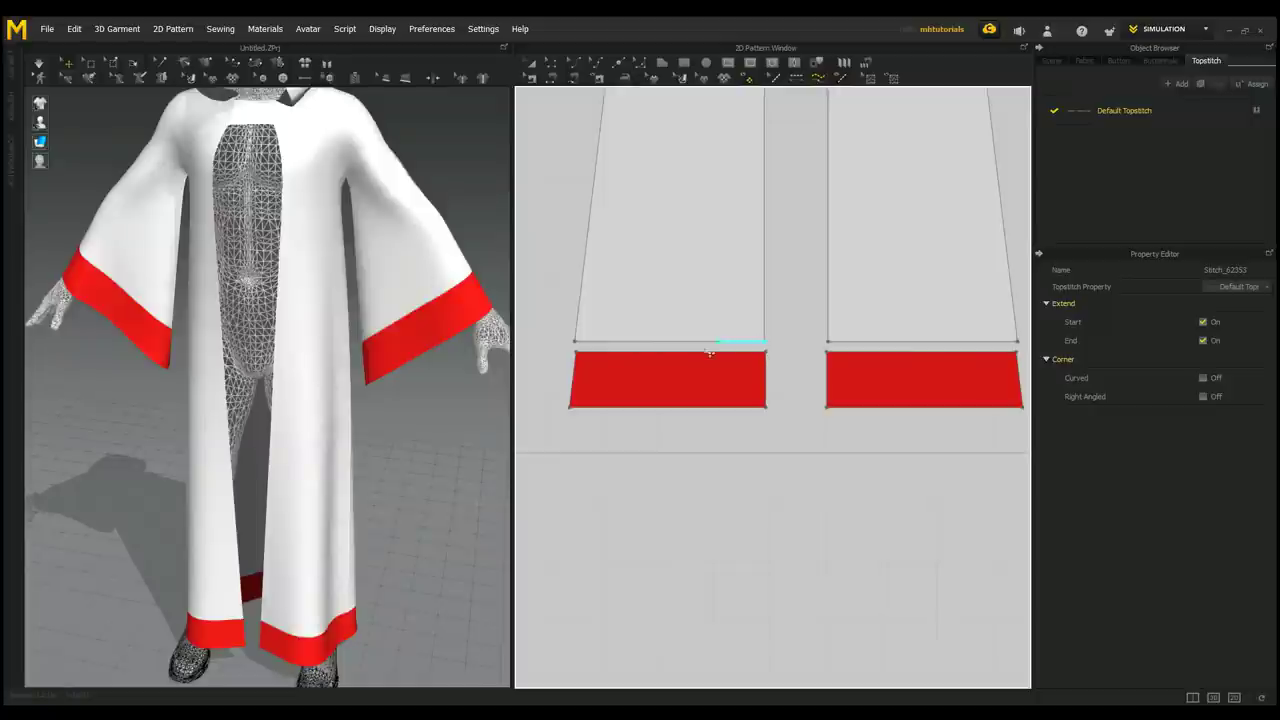
click(577, 345)
click(830, 345)
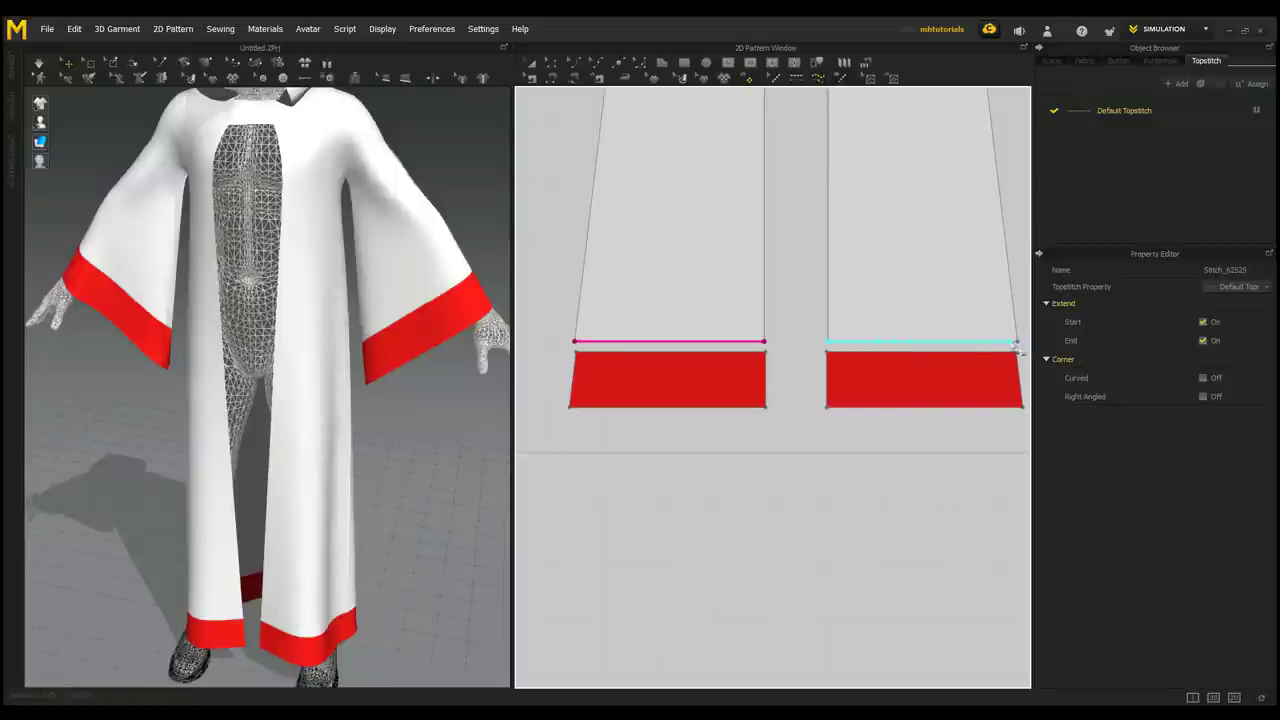
click(1020, 343)
- Add a free topstitch along the lower edge of the back panel above its red hem band
scroll(863, 409, down, 3)
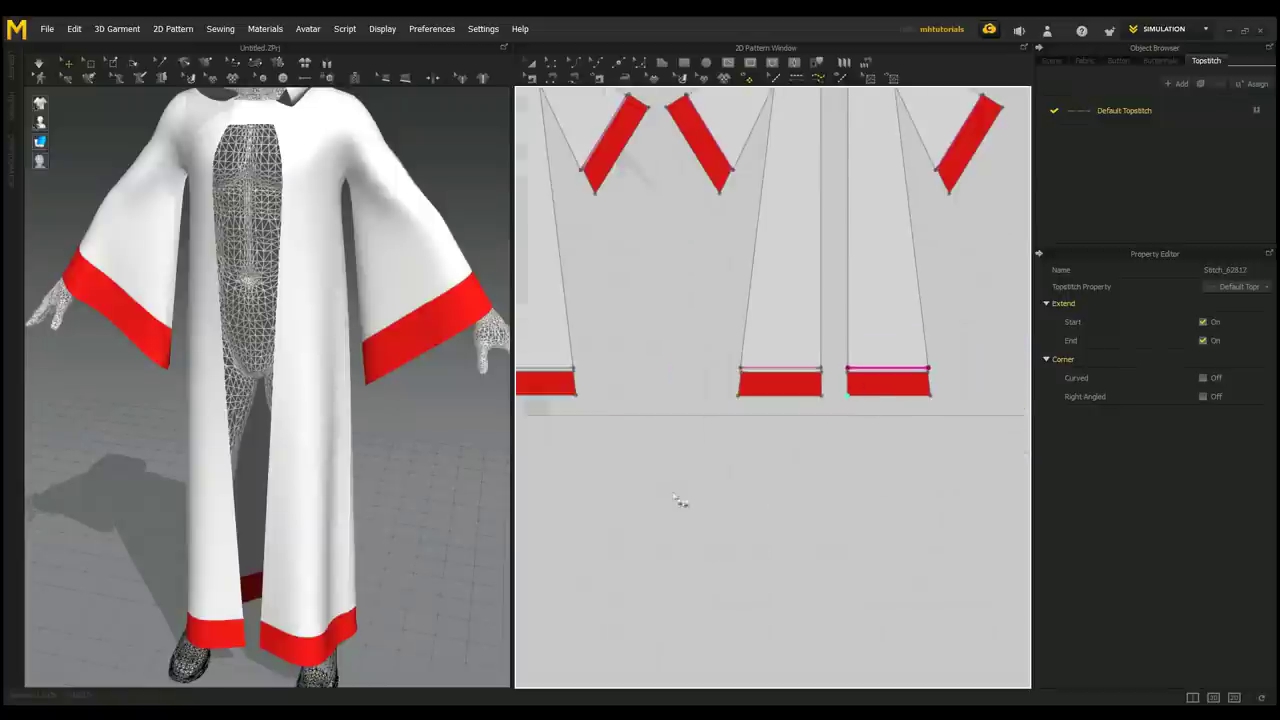
scroll(932, 497, up, 3)
scroll(932, 497, down, 1)
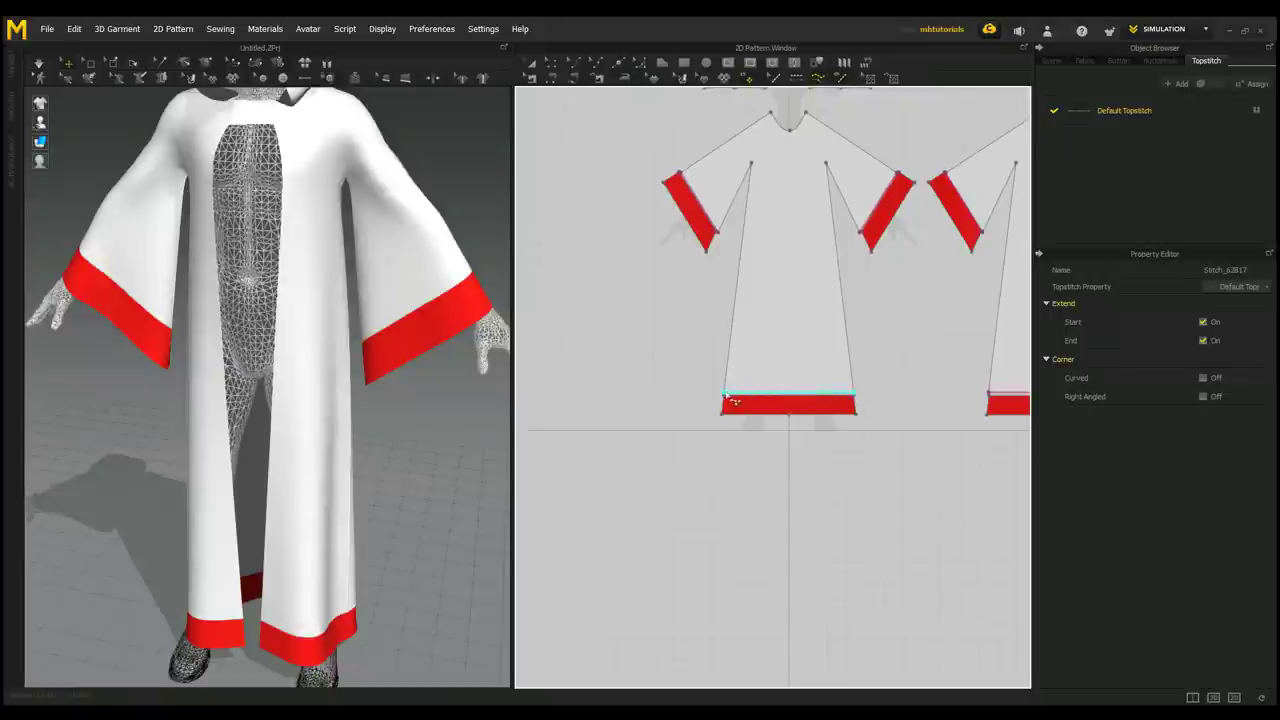
click(731, 398)
- Examine the topstitching up close along the sleeve band seam on the draped garment, and view the whole robe
scroll(384, 497, up, 10)
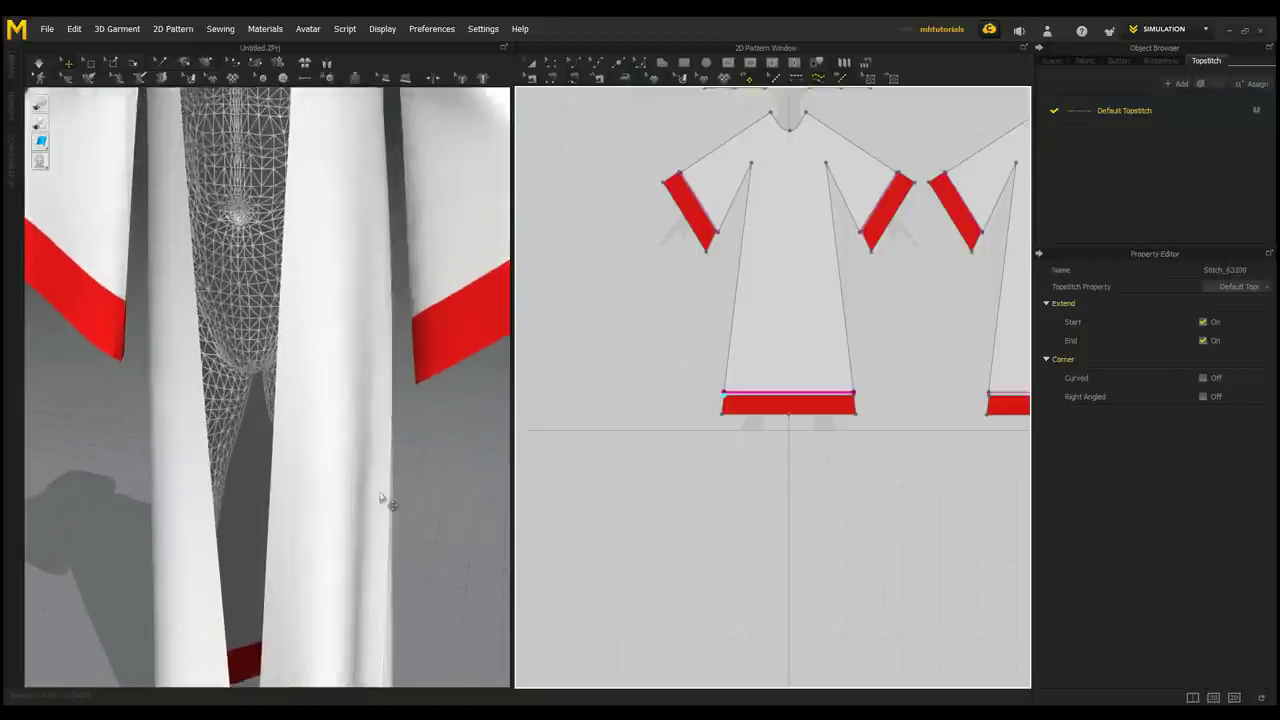
scroll(320, 500, up, 8)
scroll(321, 488, up, 3)
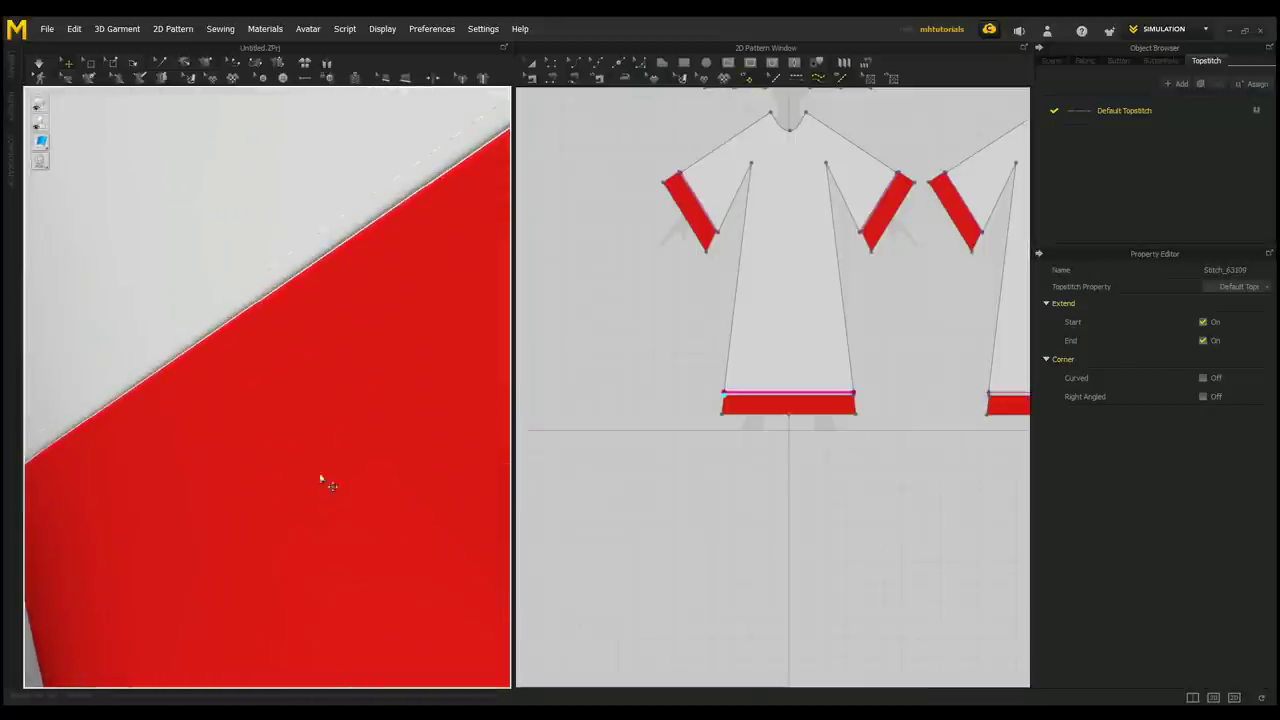
middle_drag(324, 368, 289, 484)
scroll(288, 484, up, 5)
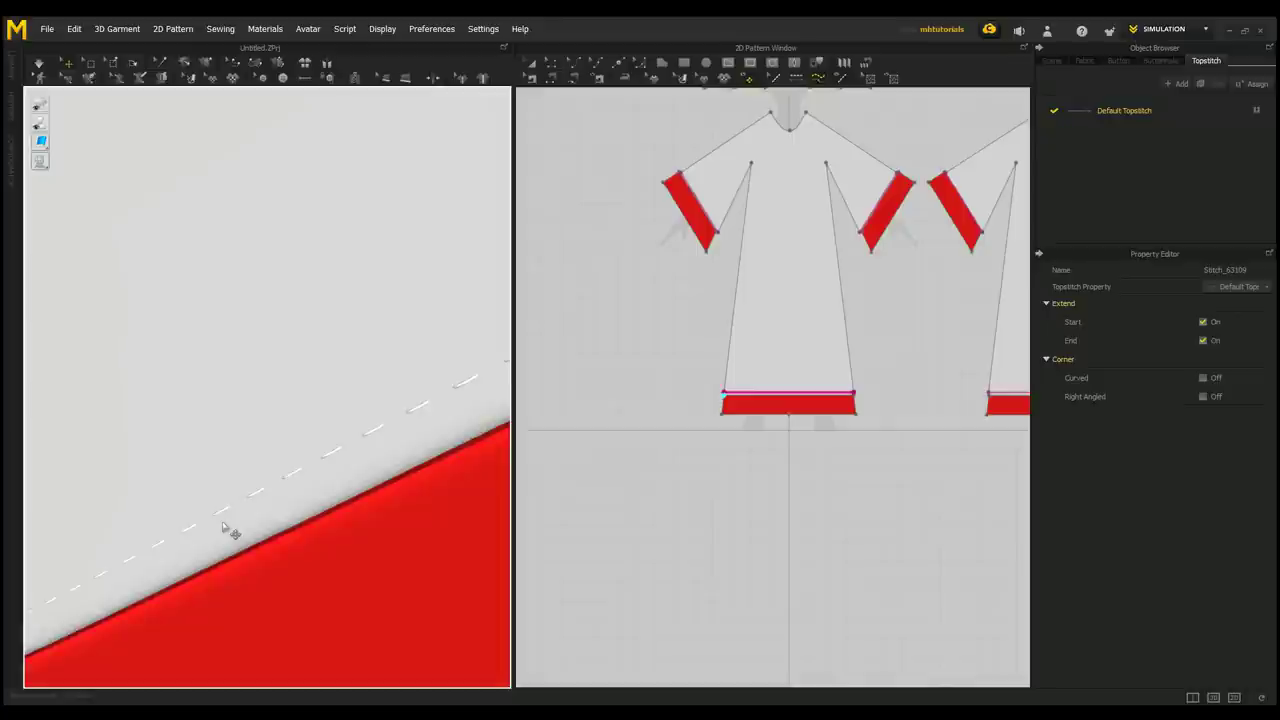
scroll(240, 525, down, 6)
scroll(420, 549, down, 8)
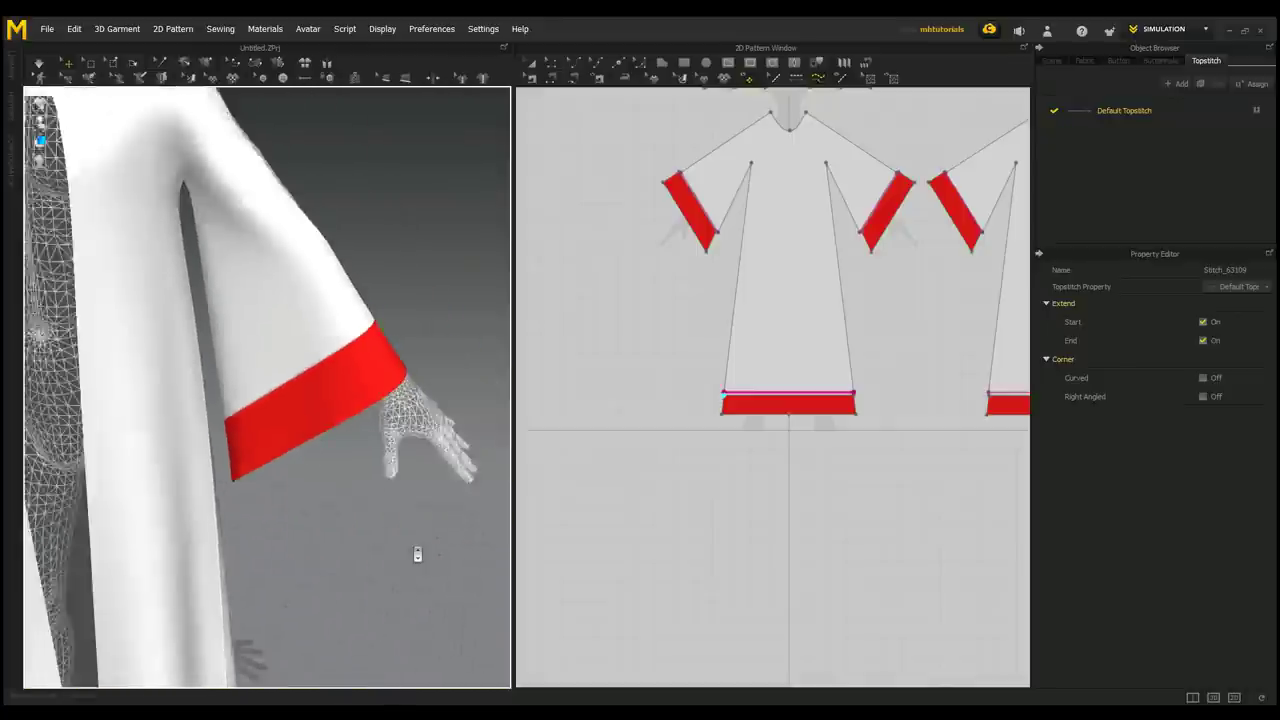
right_drag(374, 534, 326, 523)
middle_drag(326, 523, 381, 535)
scroll(381, 535, up, 2)
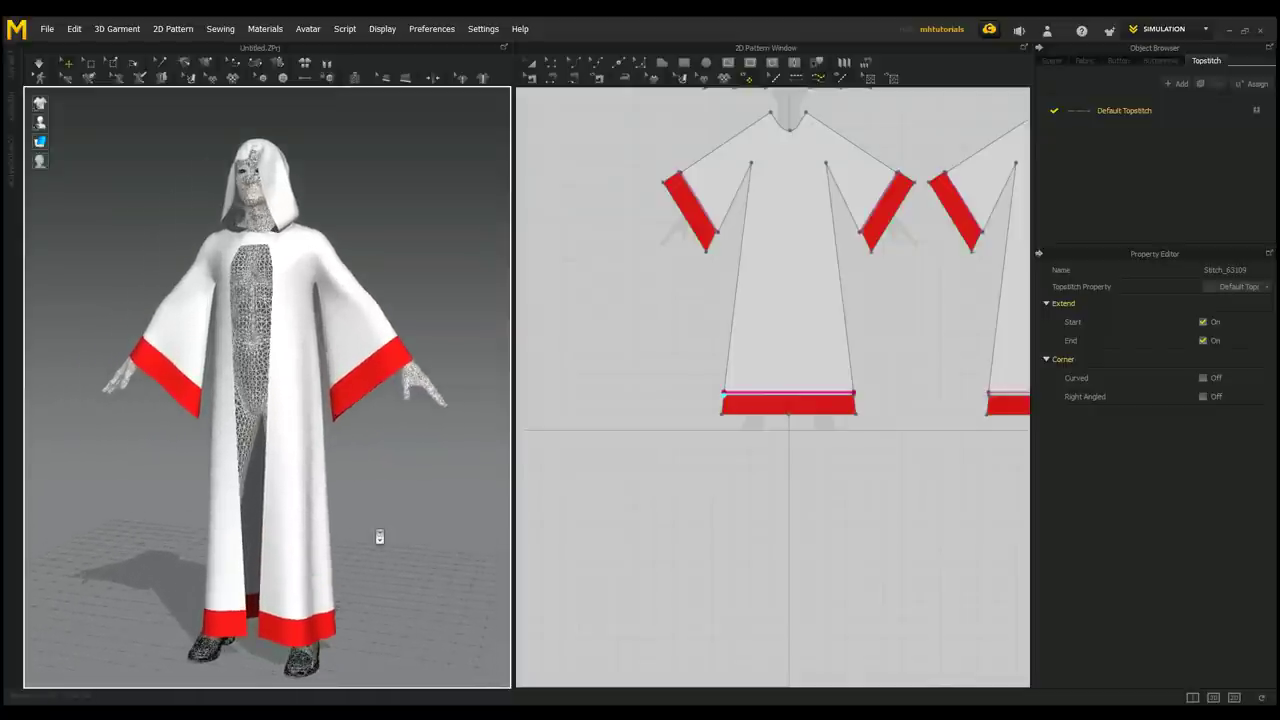
scroll(374, 511, down, 3)
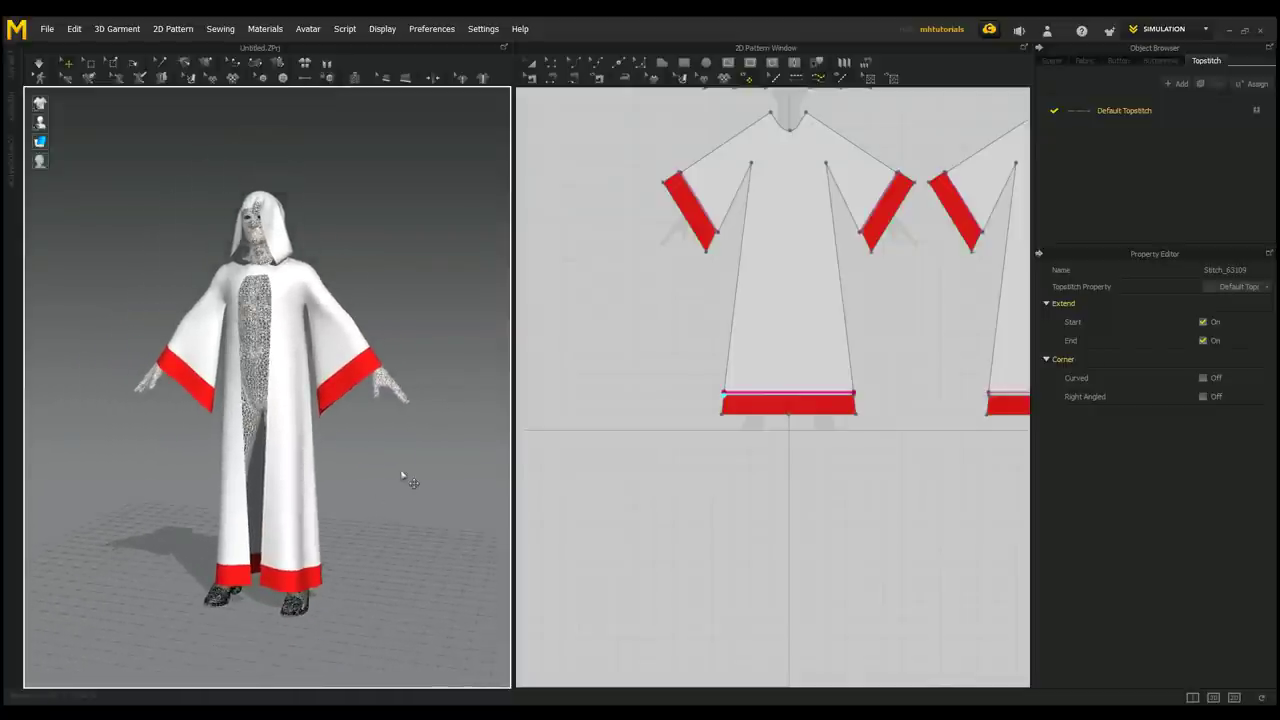
middle_drag(414, 484, 386, 531)
scroll(366, 491, up, 1)
scroll(658, 438, down, 2)
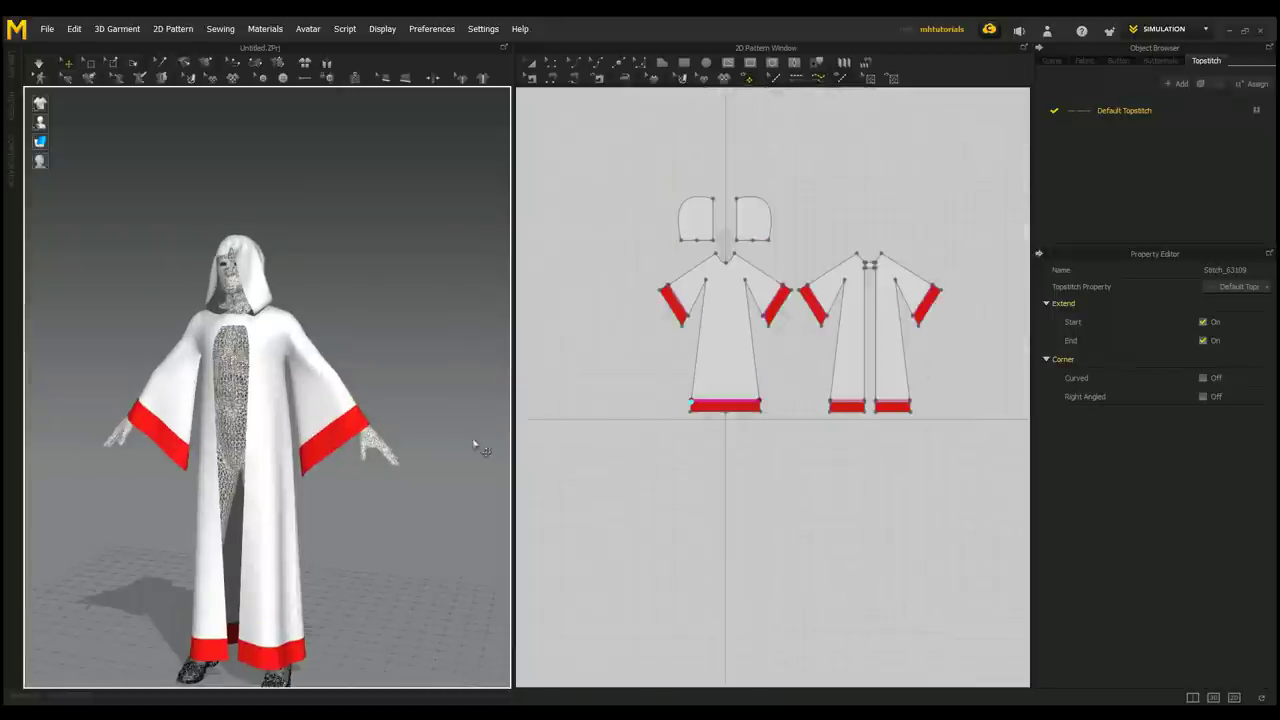
- Make the chest strap between the two front panels elastic with a strength of 30
scroll(689, 551, down, 1)
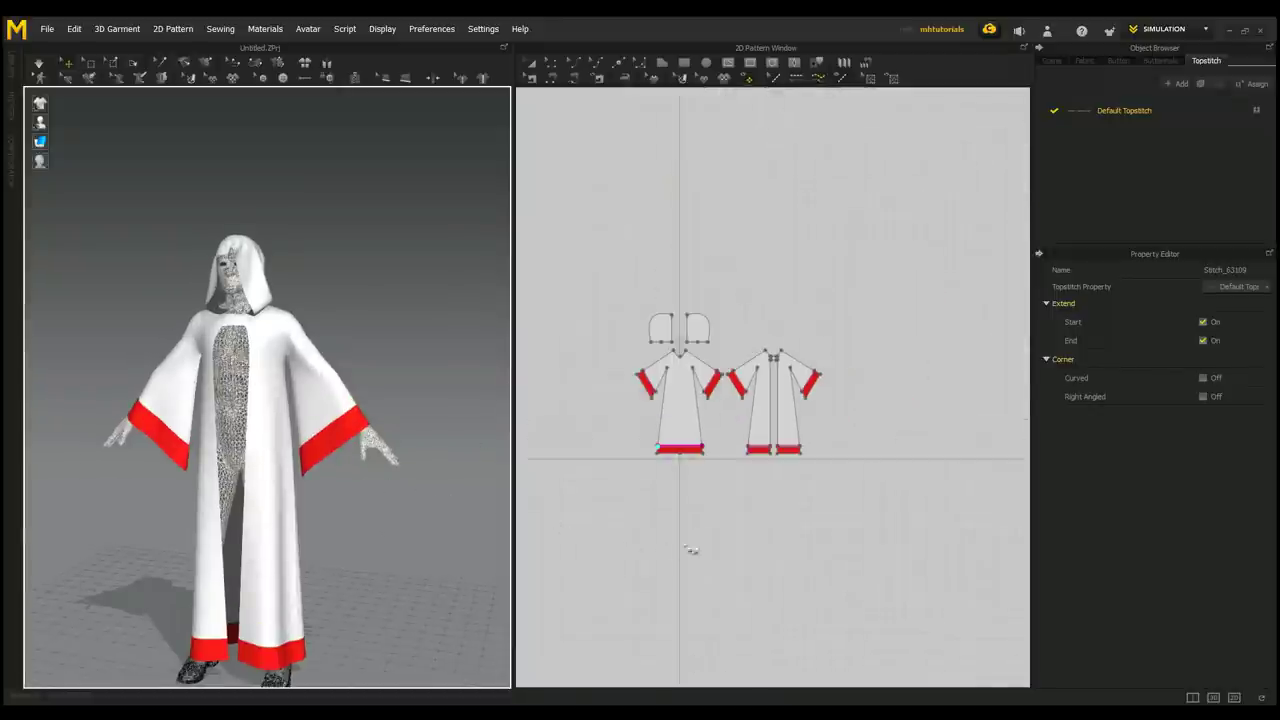
scroll(700, 480, up, 3)
middle_drag(755, 451, 738, 661)
click(533, 65)
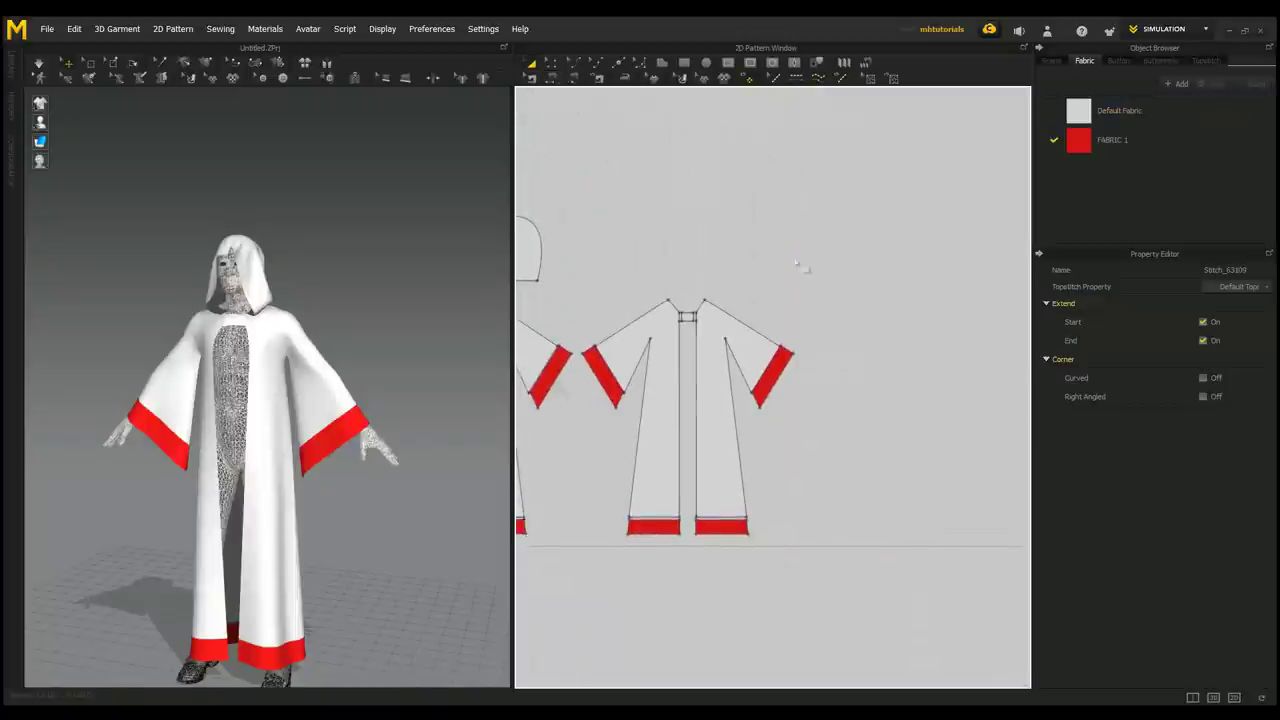
scroll(790, 300, up, 3)
scroll(771, 323, down, 2)
middle_drag(848, 283, 854, 283)
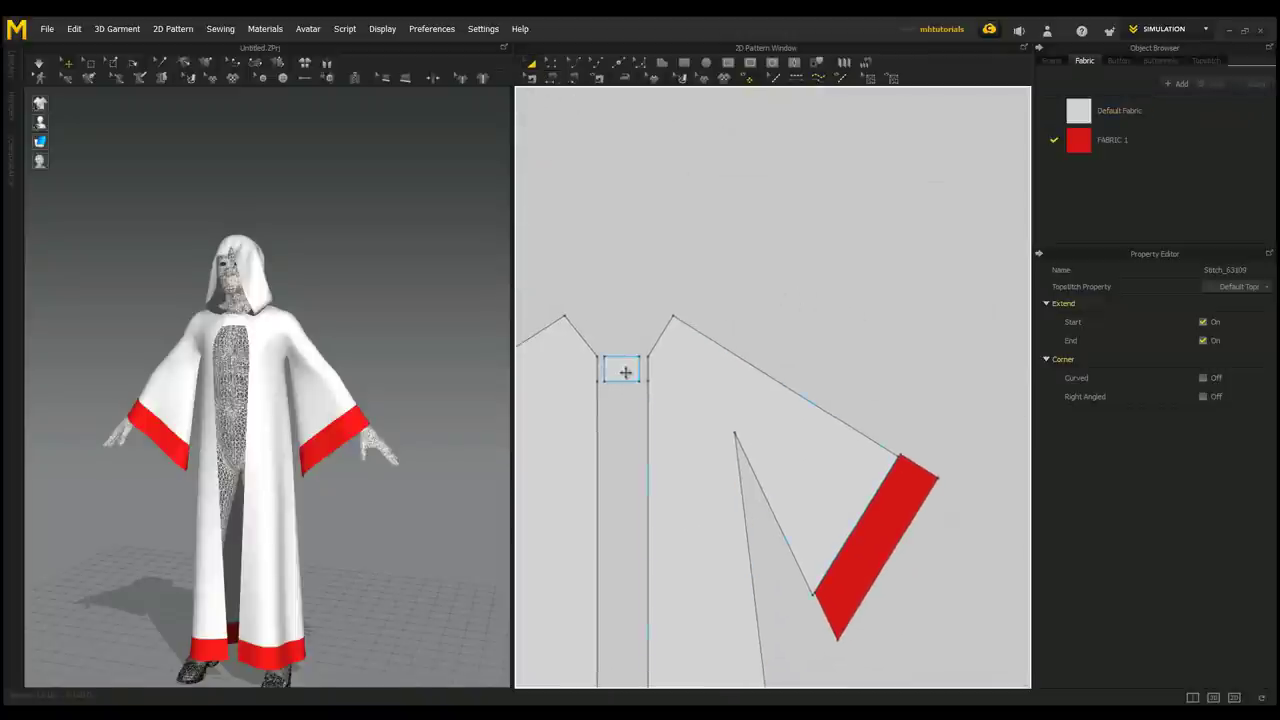
click(625, 372)
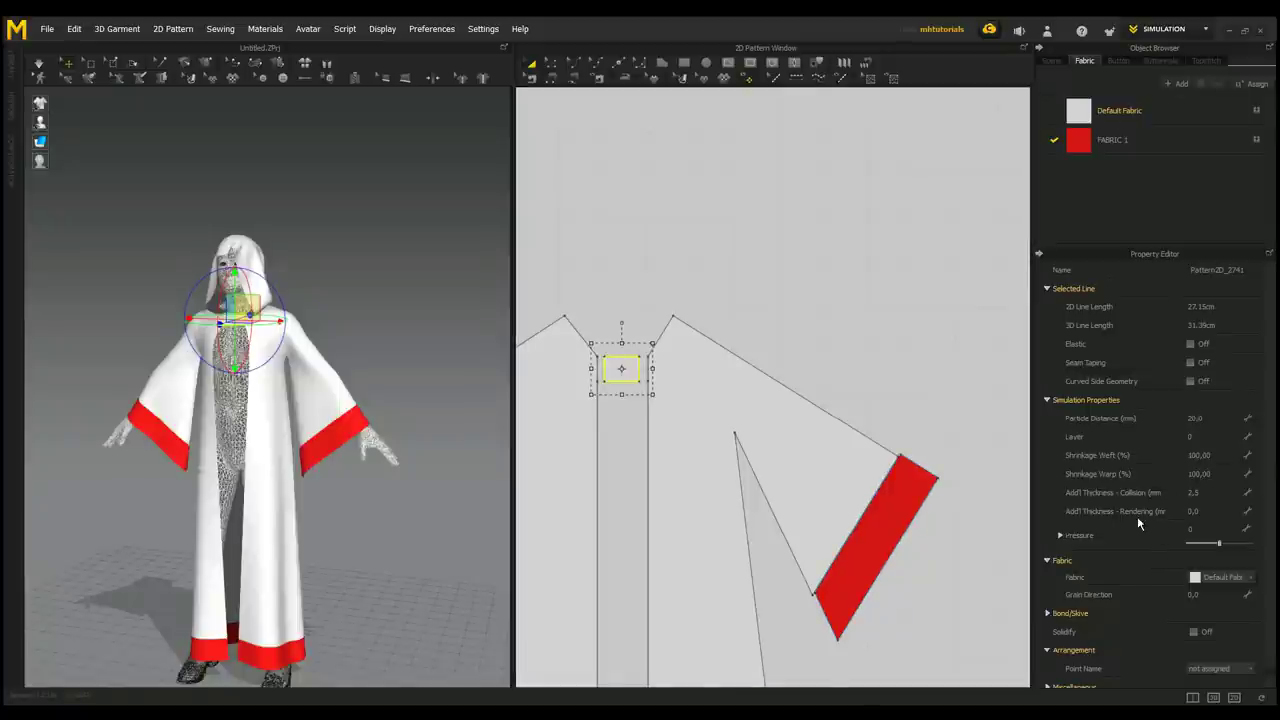
scroll(1138, 516, down, 1)
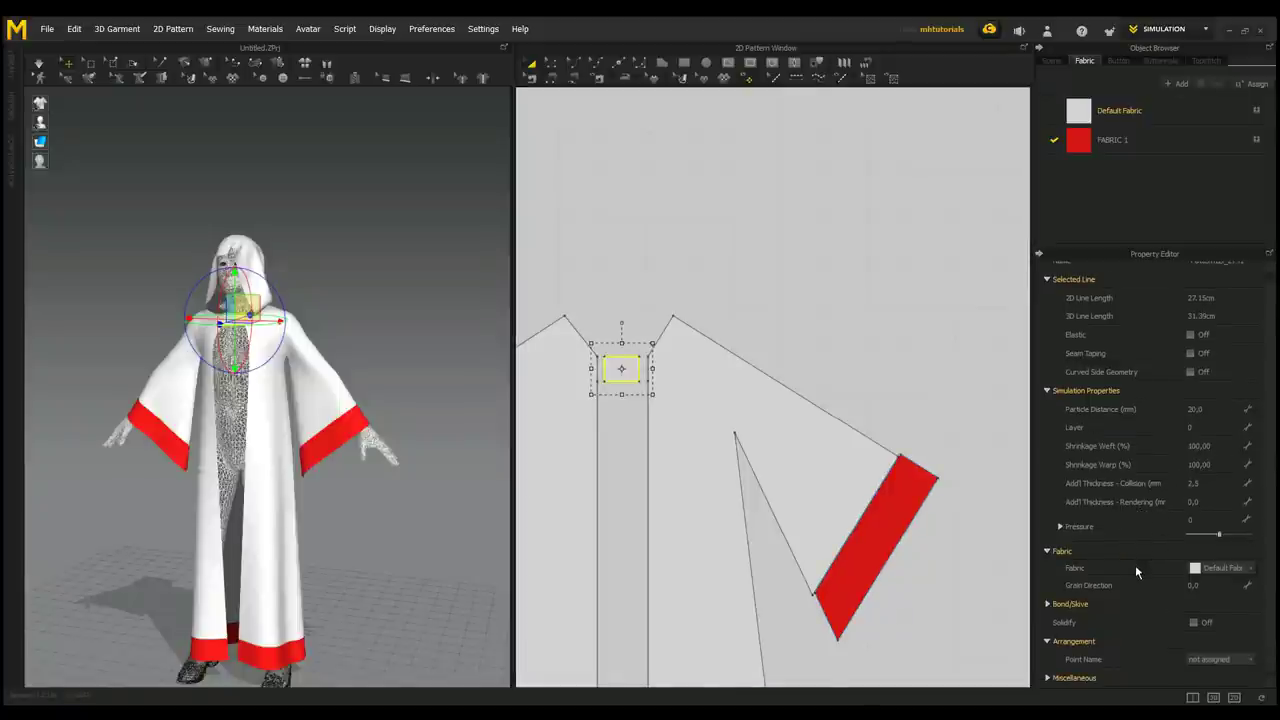
scroll(1137, 466, up, 1)
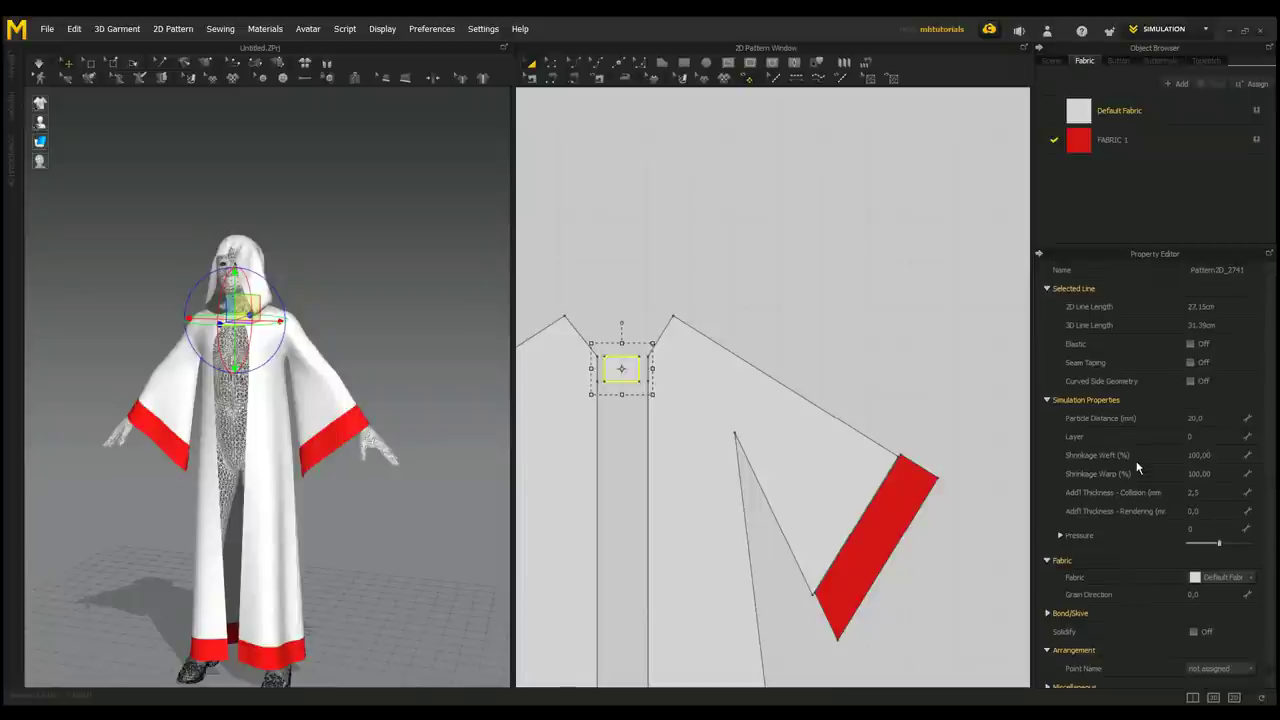
click(1190, 344)
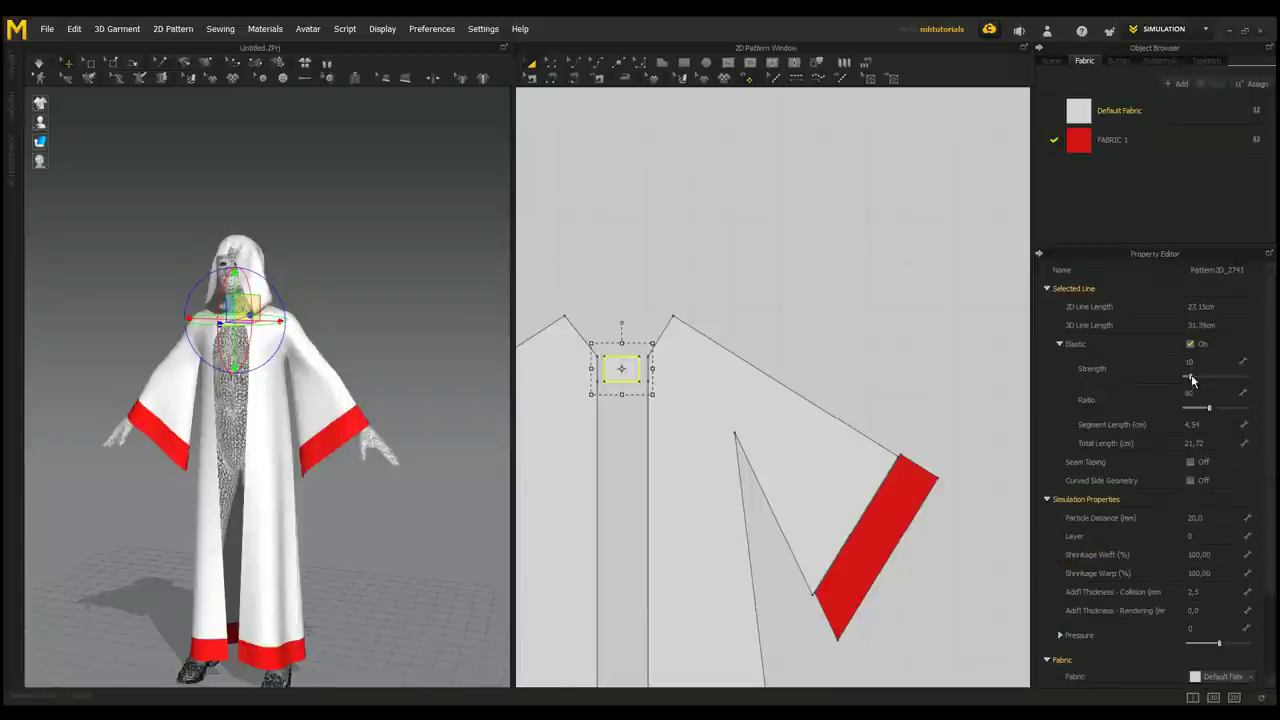
drag(1191, 378, 1205, 381)
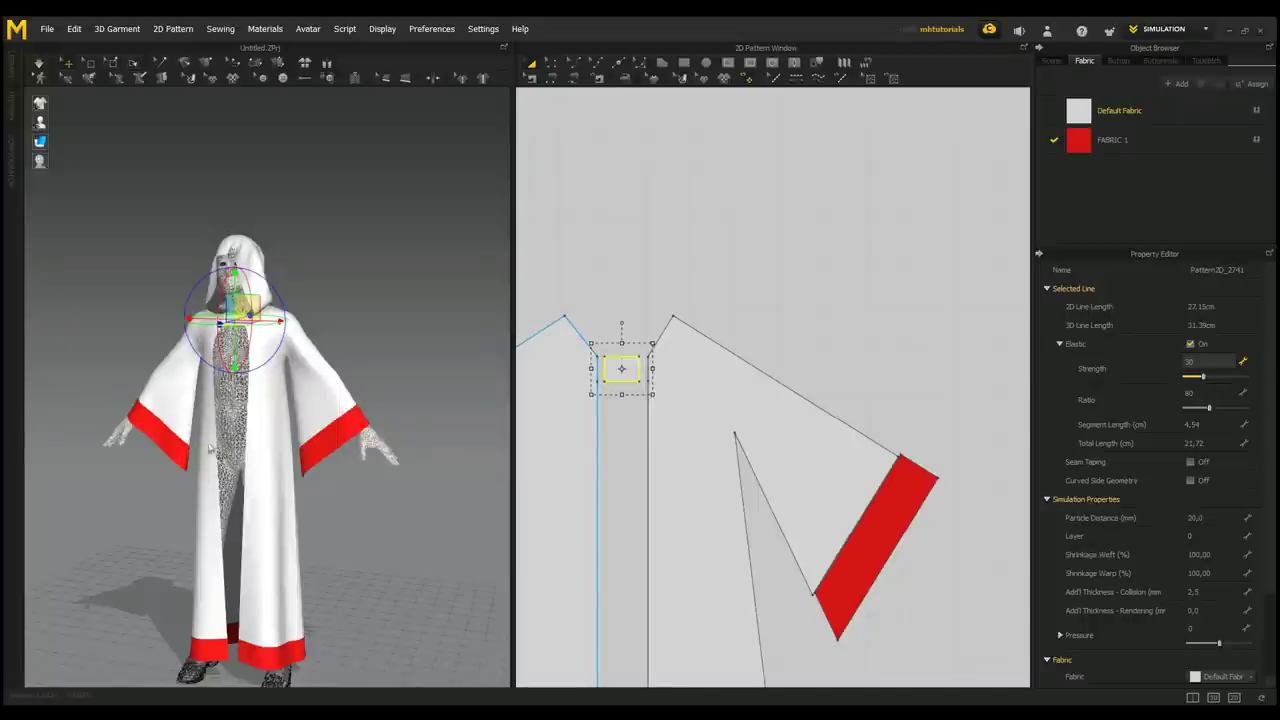
- Run the simulation to tighten the elastic chest strap, with the view close on the robe's upper front
scroll(262, 466, up, 4)
right_drag(262, 466, 340, 540)
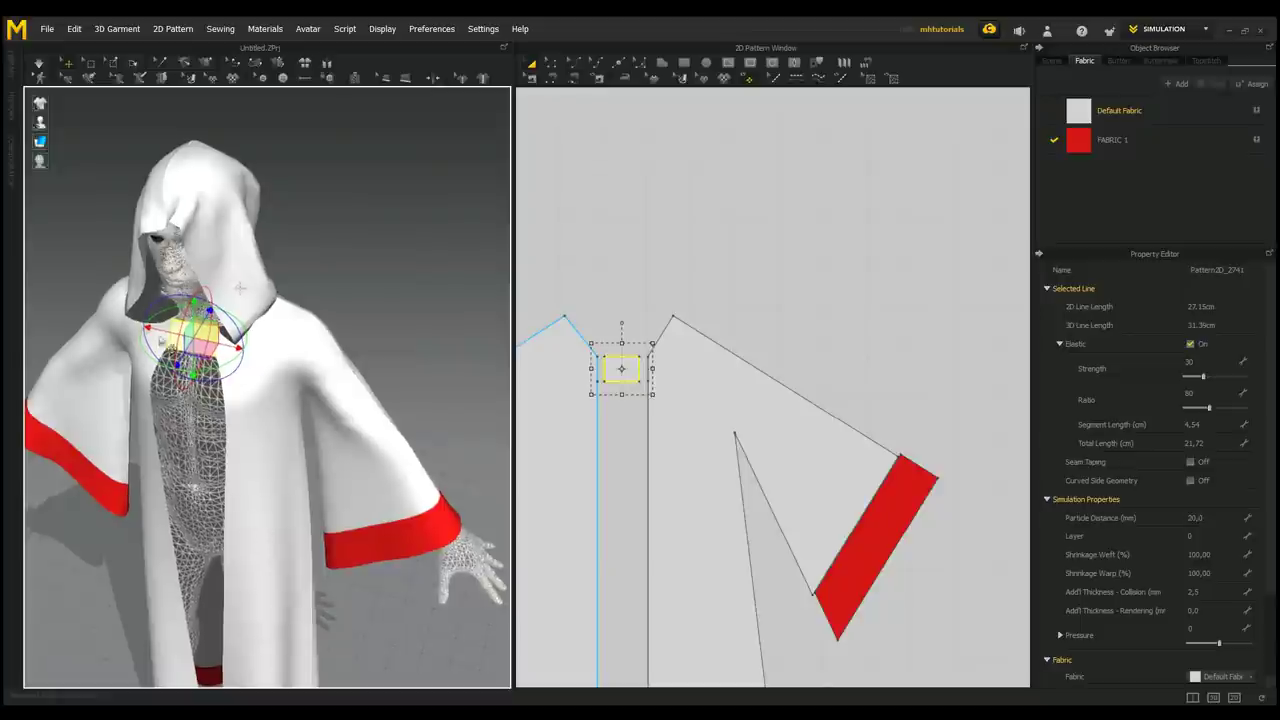
click(39, 64)
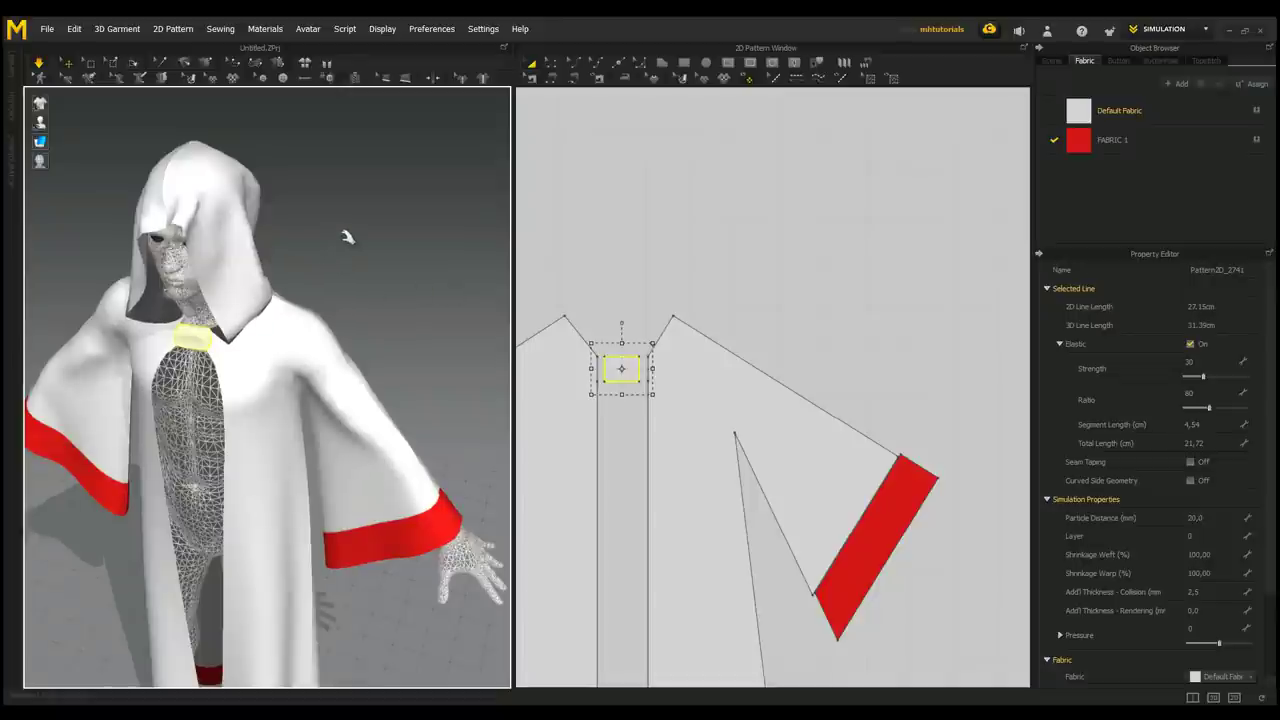
- Set the additional rendering thickness of all the robe's pattern pieces to 2.0 mm
scroll(750, 375, down, 5)
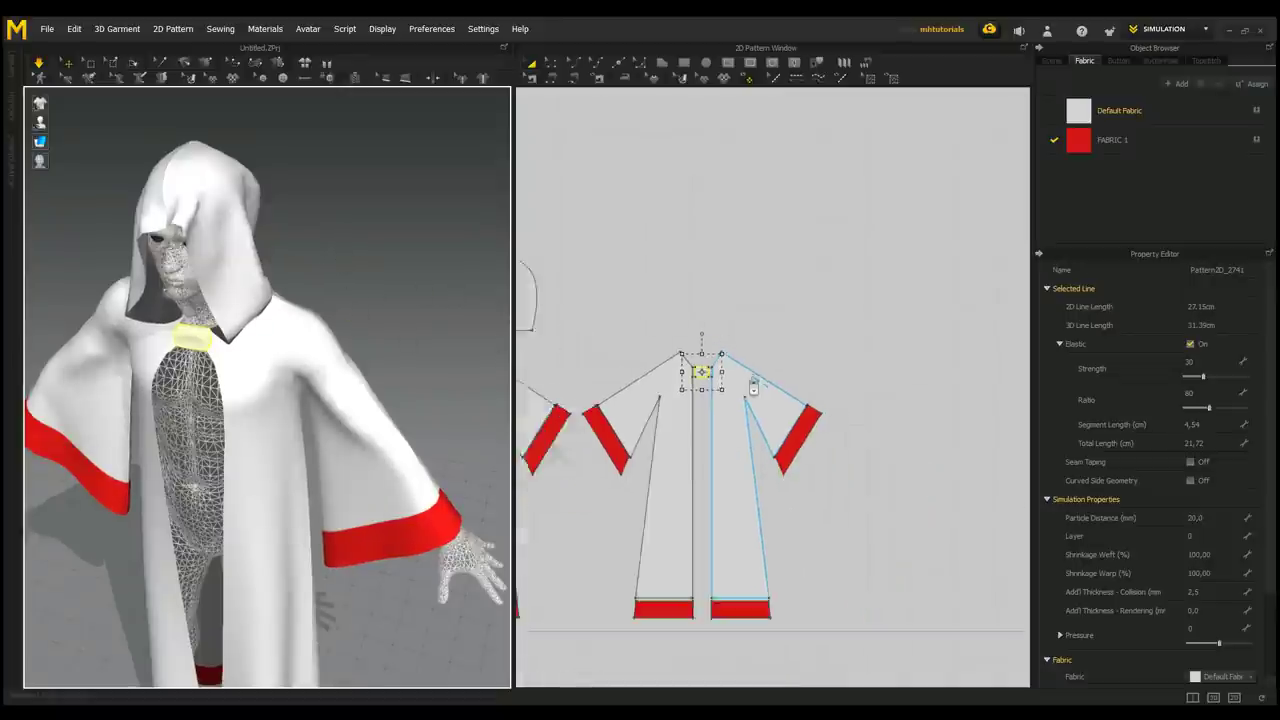
scroll(753, 388, down, 5)
scroll(660, 350, down, 1)
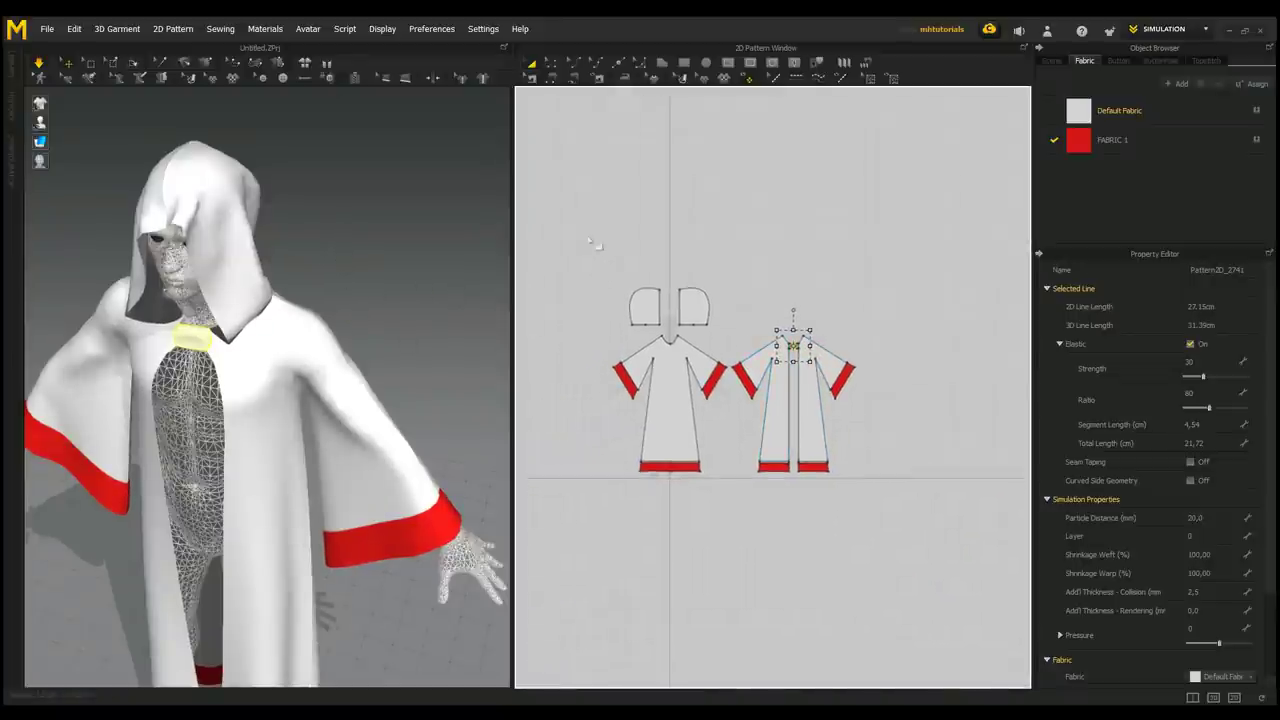
drag(563, 228, 922, 603)
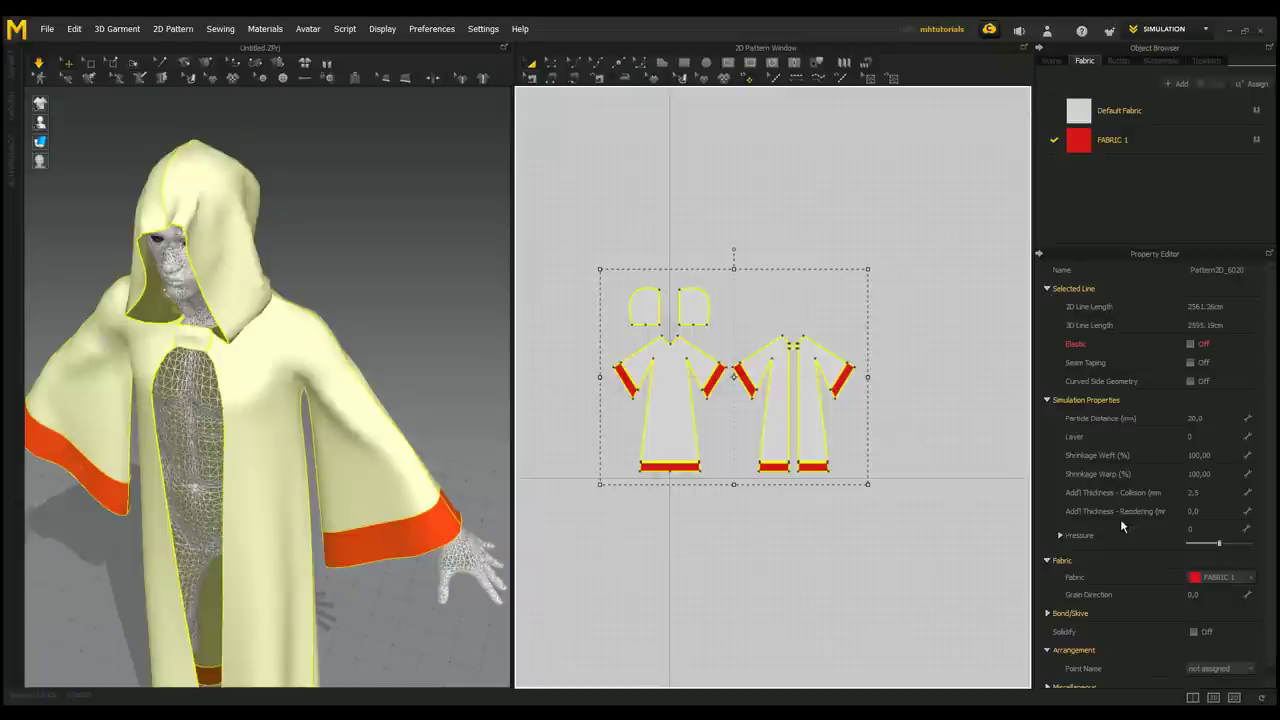
click(1199, 511)
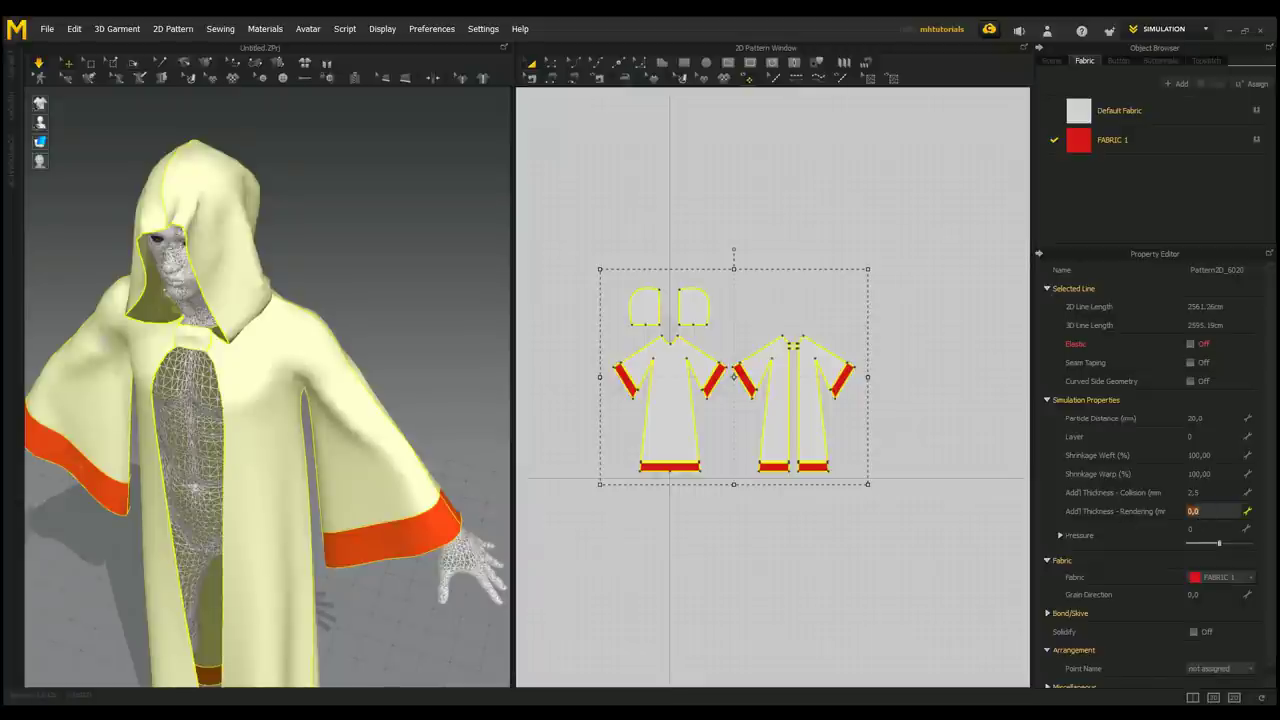
key(Return)
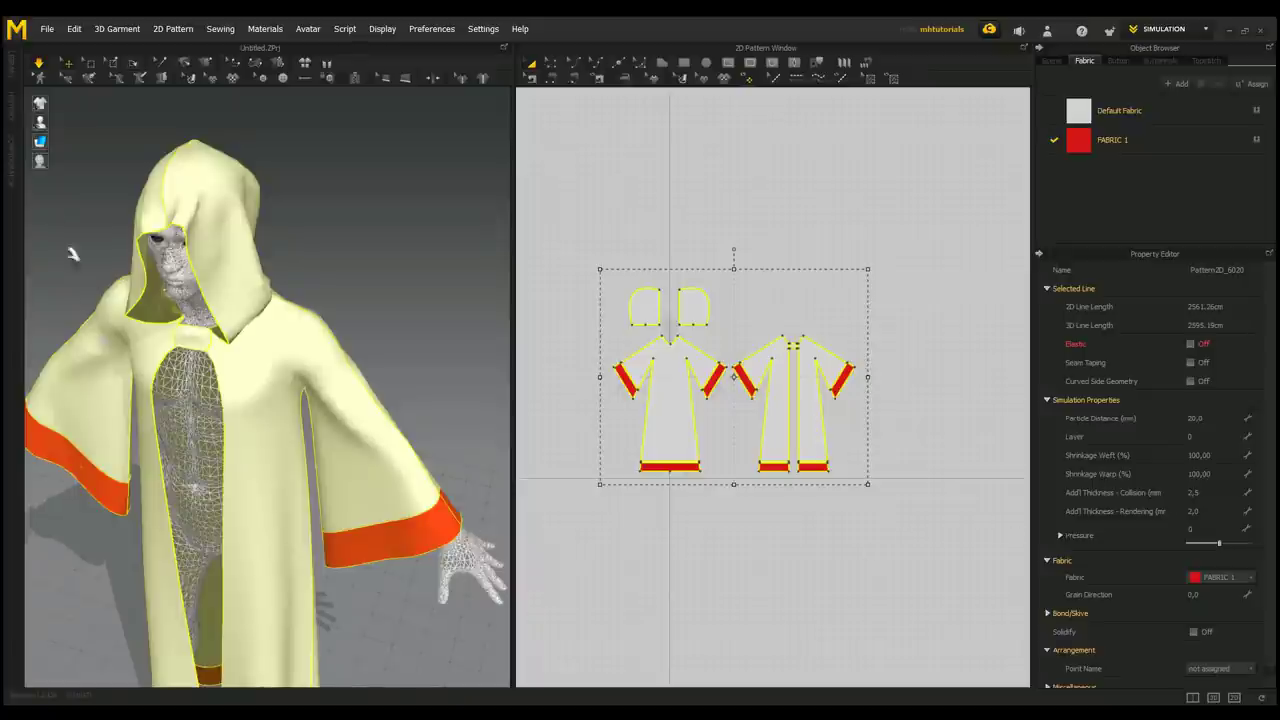
- Display the garment with the Thick Textured Surface style and clear the pattern selection
mouse_move(41, 143)
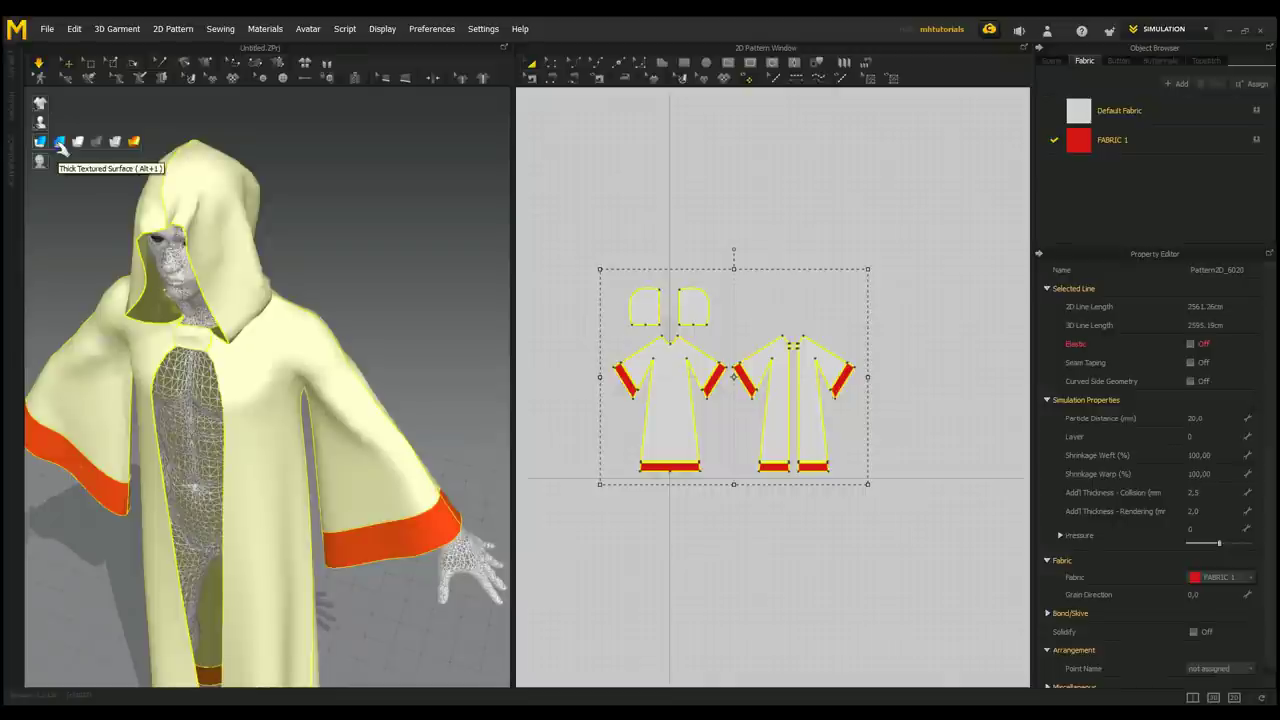
click(60, 143)
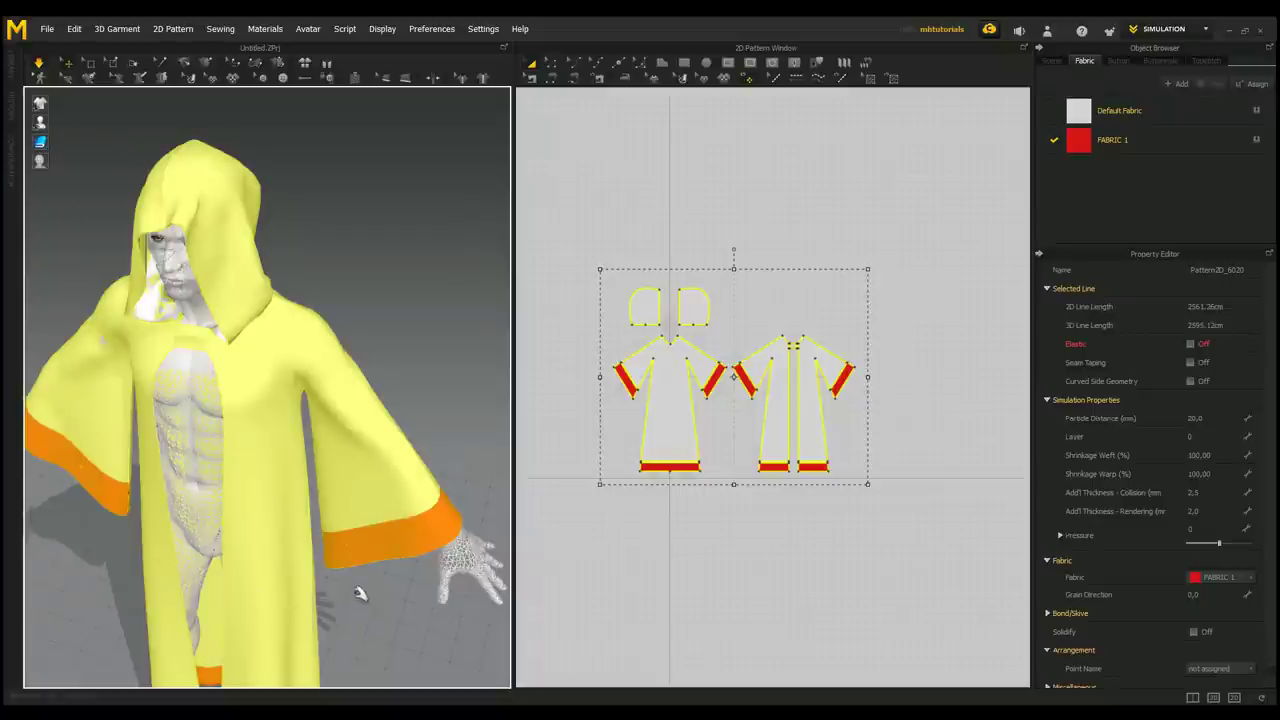
click(401, 257)
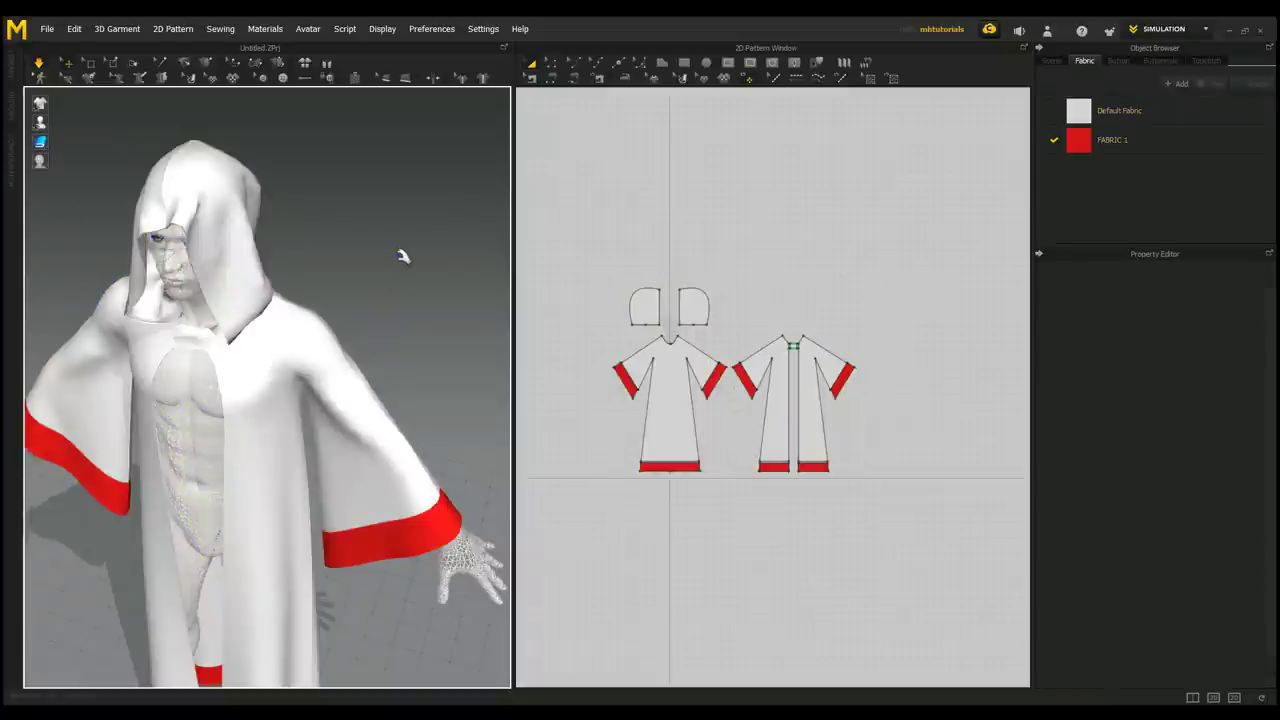
- Switch the avatar's display from mesh to its textured skin surface, with the full robe in view
scroll(391, 354, up, 3)
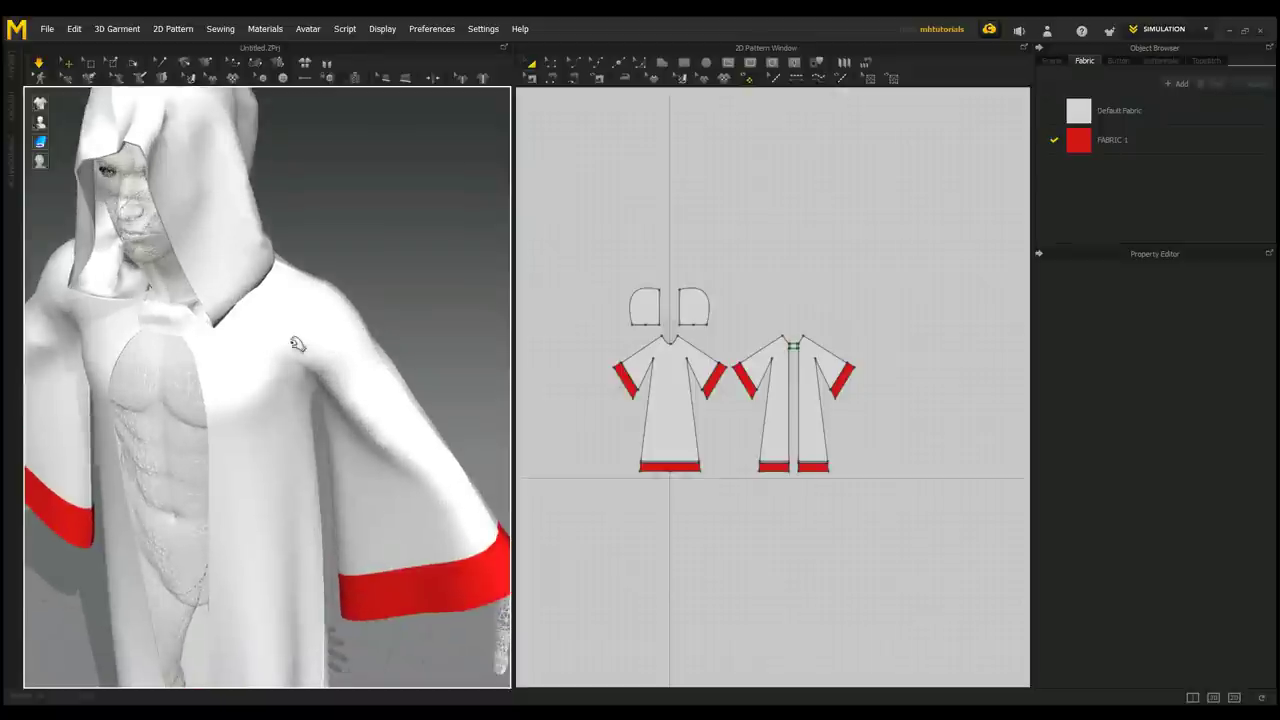
right_drag(186, 378, 240, 375)
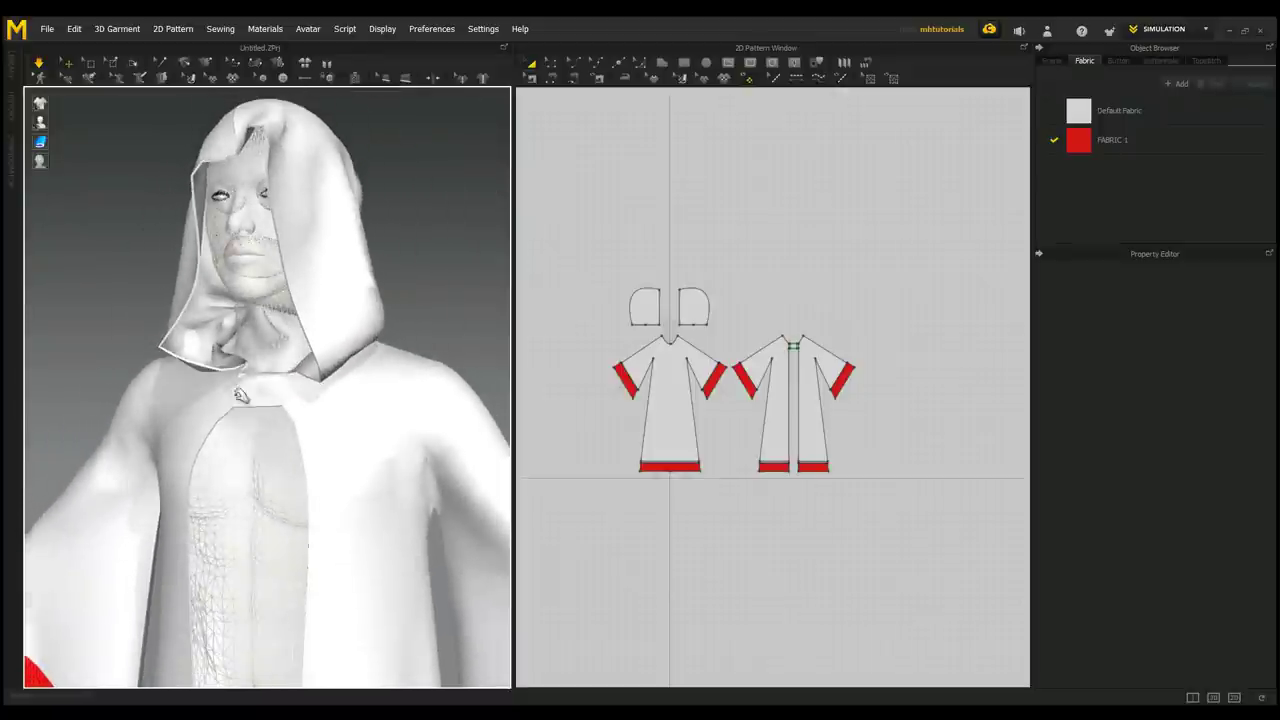
scroll(245, 378, up, 2)
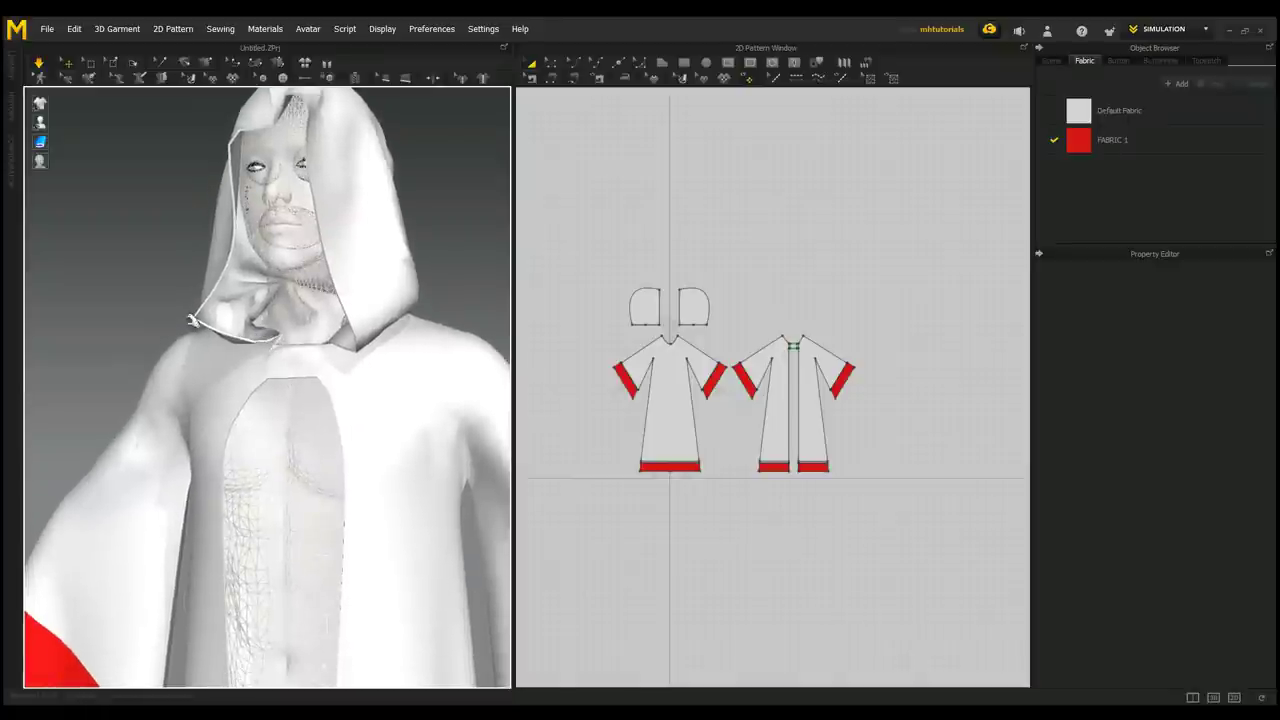
scroll(295, 470, down, 5)
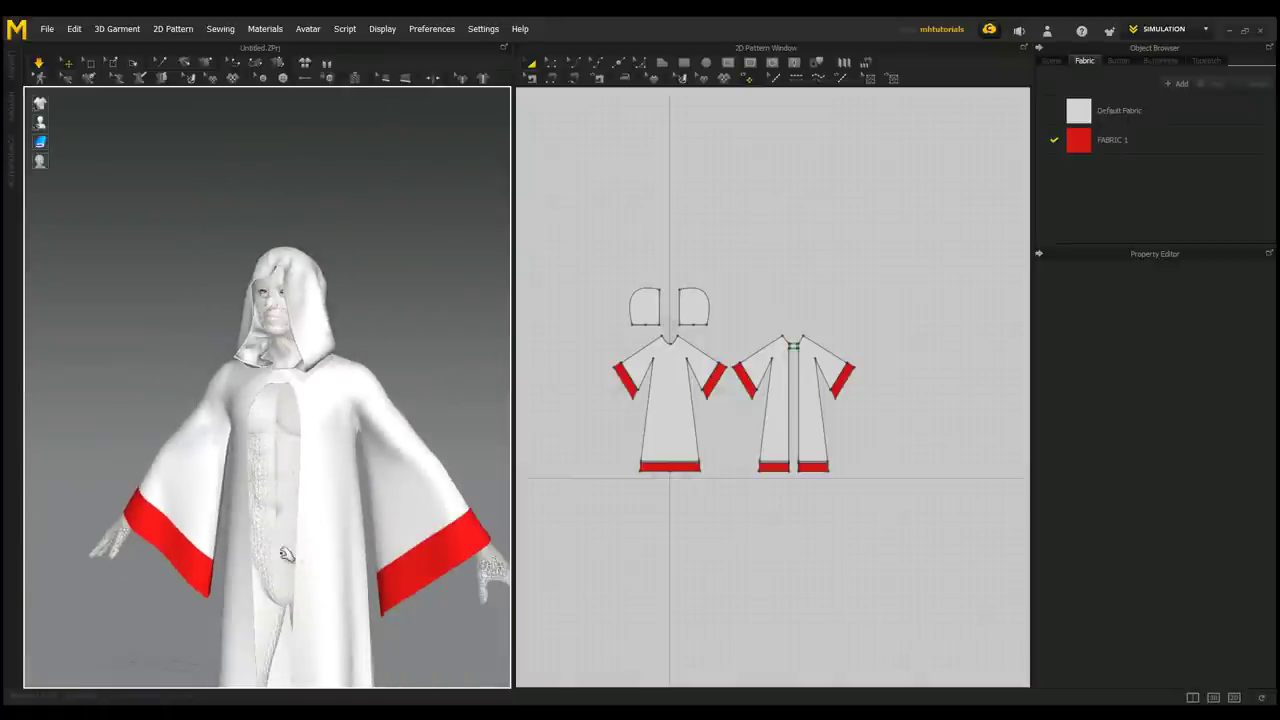
middle_drag(296, 560, 296, 370)
mouse_move(44, 165)
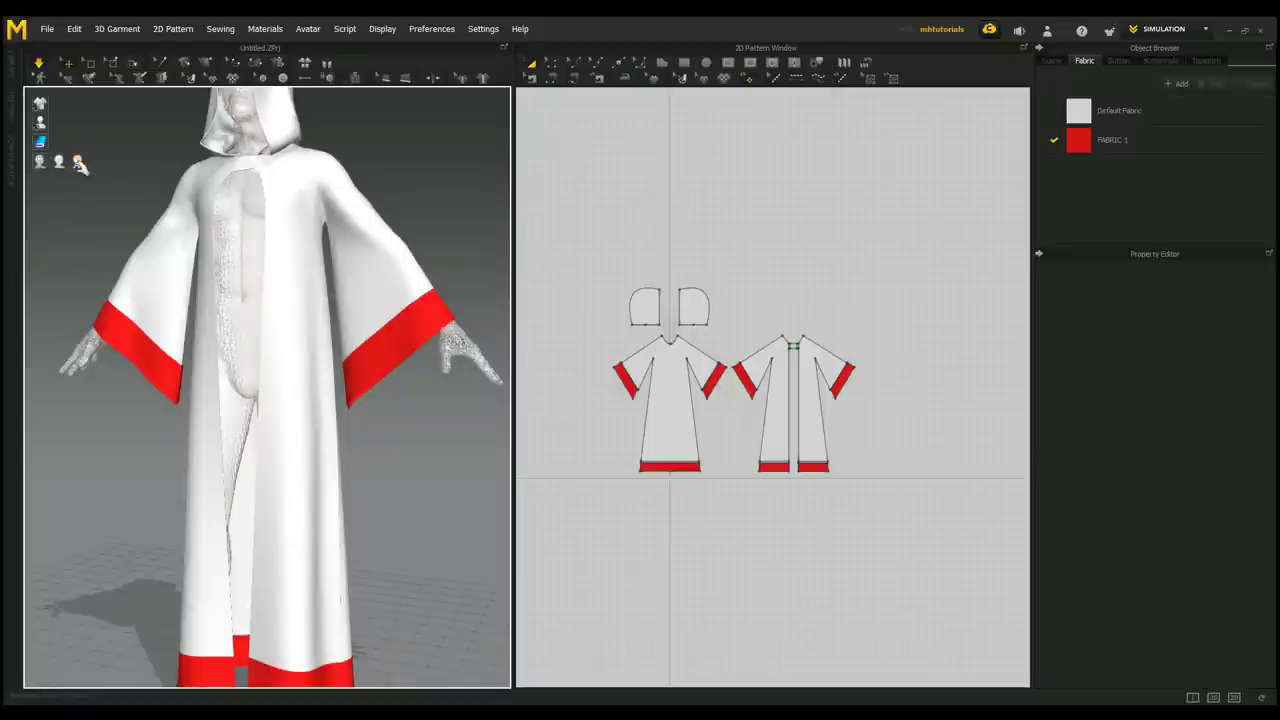
click(80, 166)
right_drag(430, 440, 380, 523)
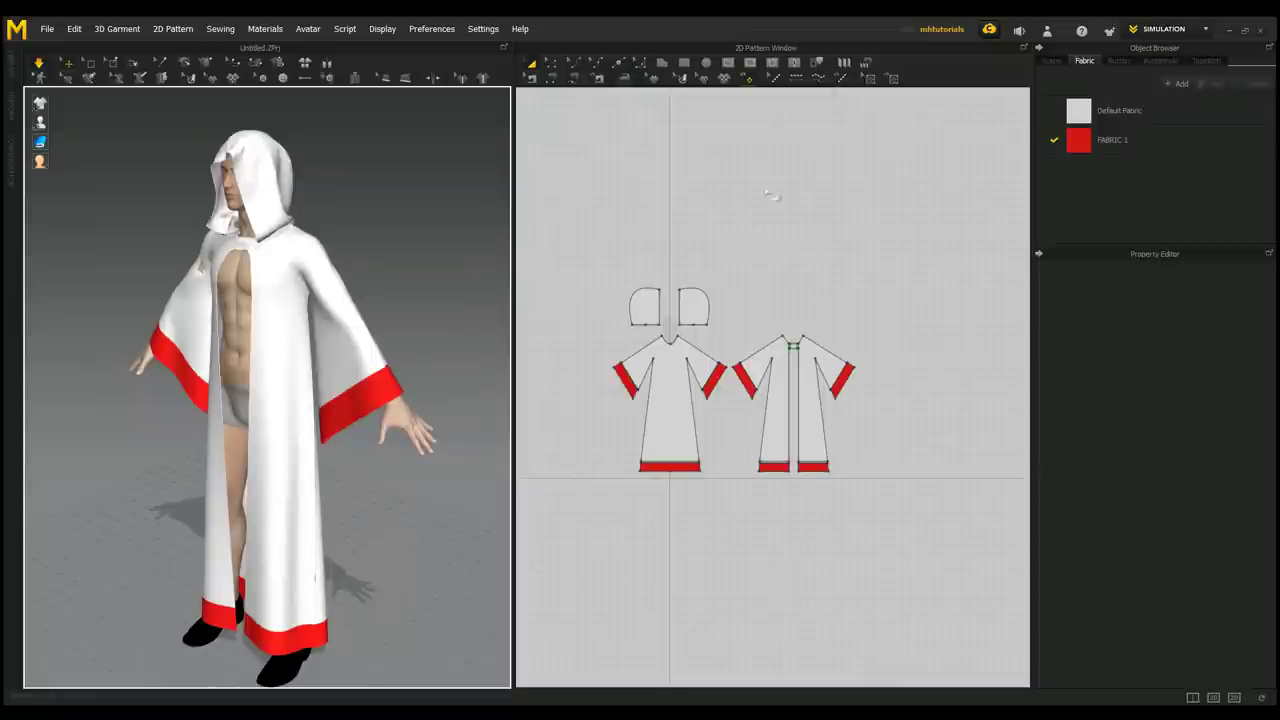
- Lower the particle distance of all the robe's pattern pieces and simulate the garment, with the view facing its front
drag(569, 209, 897, 581)
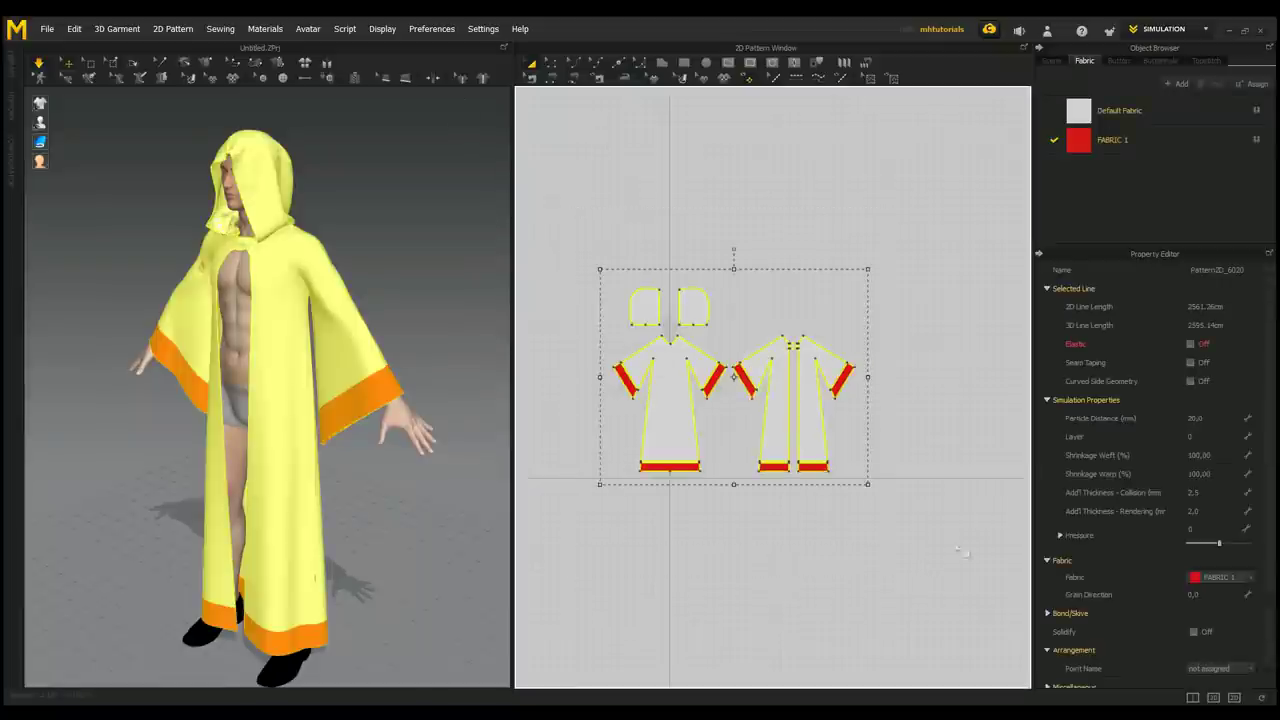
click(1195, 418)
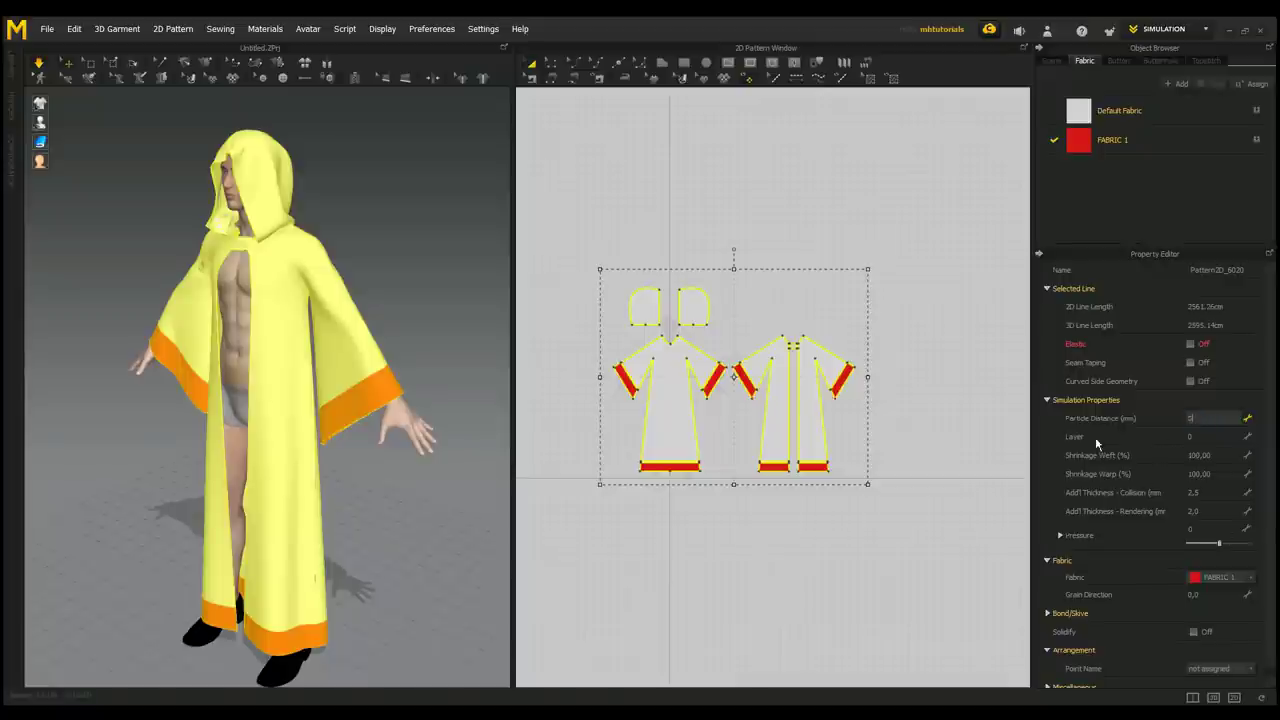
click(38, 64)
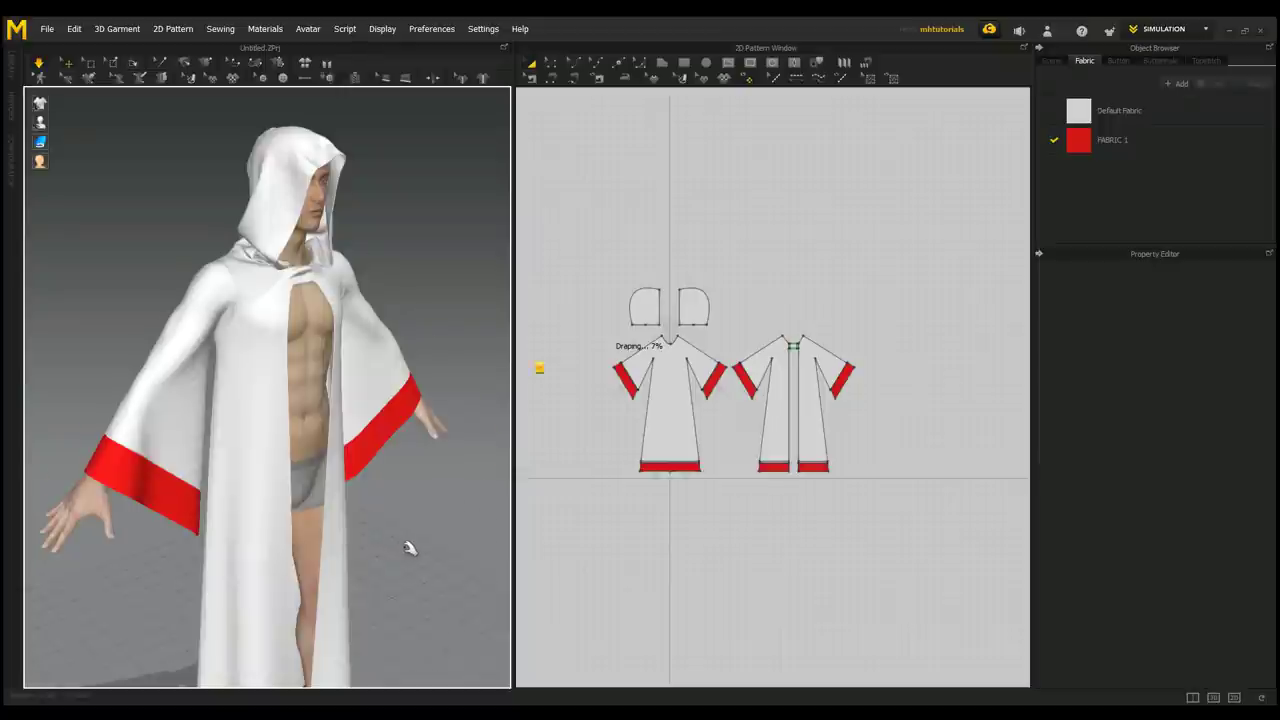
key(2)
right_drag(413, 552, 421, 526)
key(2)
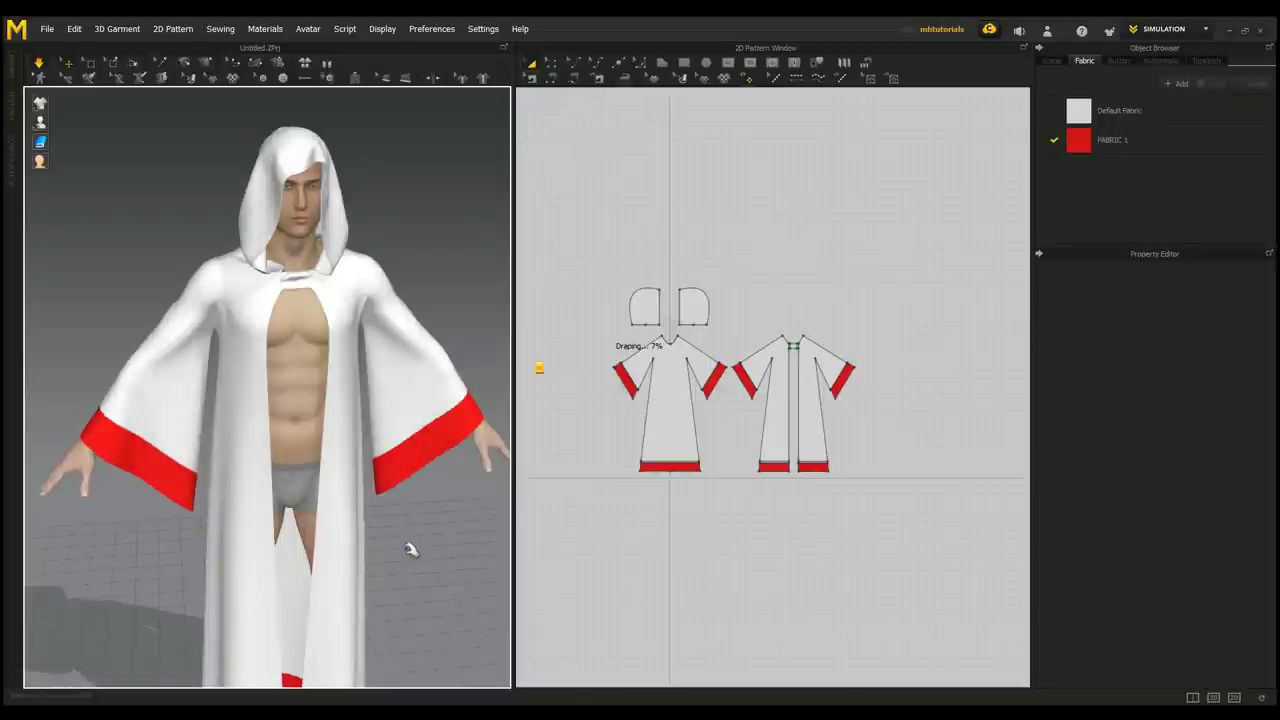